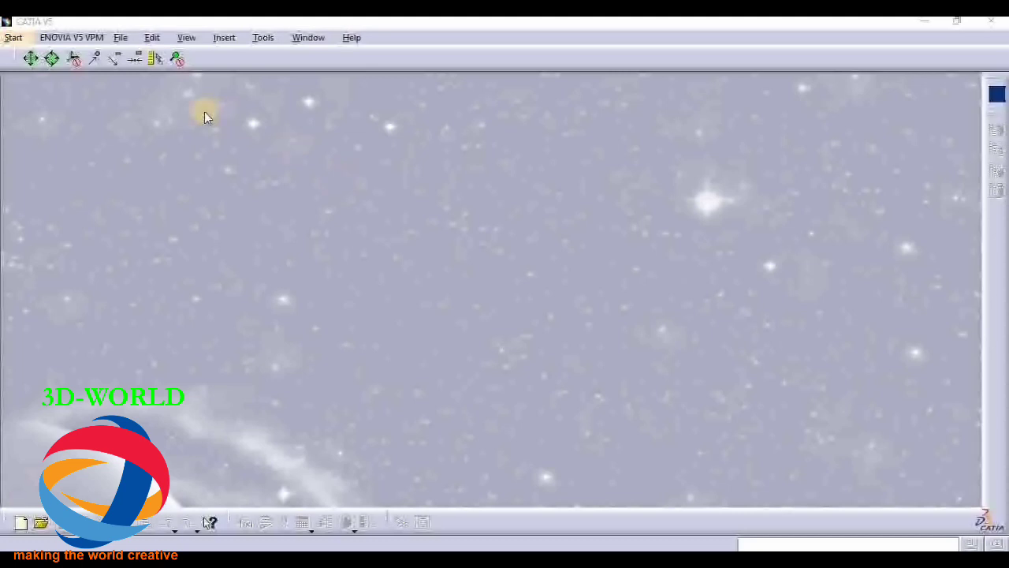
Step: Create a new Part Design part named cylinder and close its document again
left_click(15, 38)
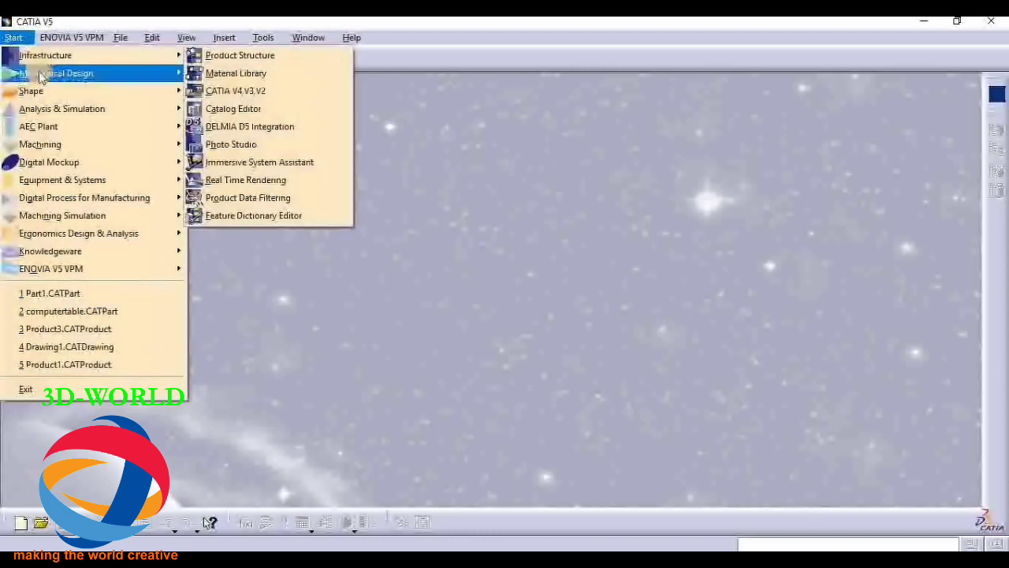
mouse_move(38, 72)
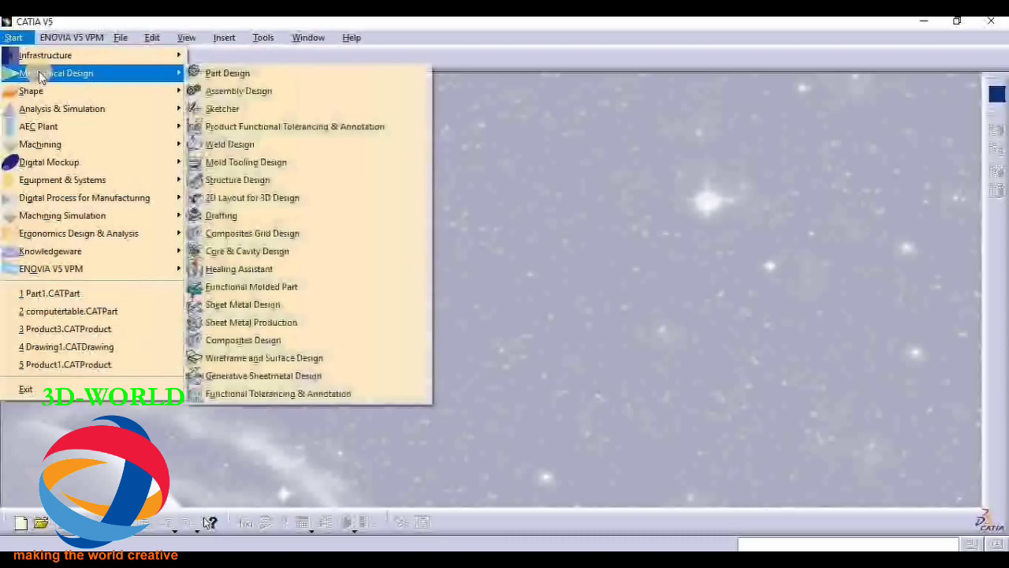
left_click(228, 73)
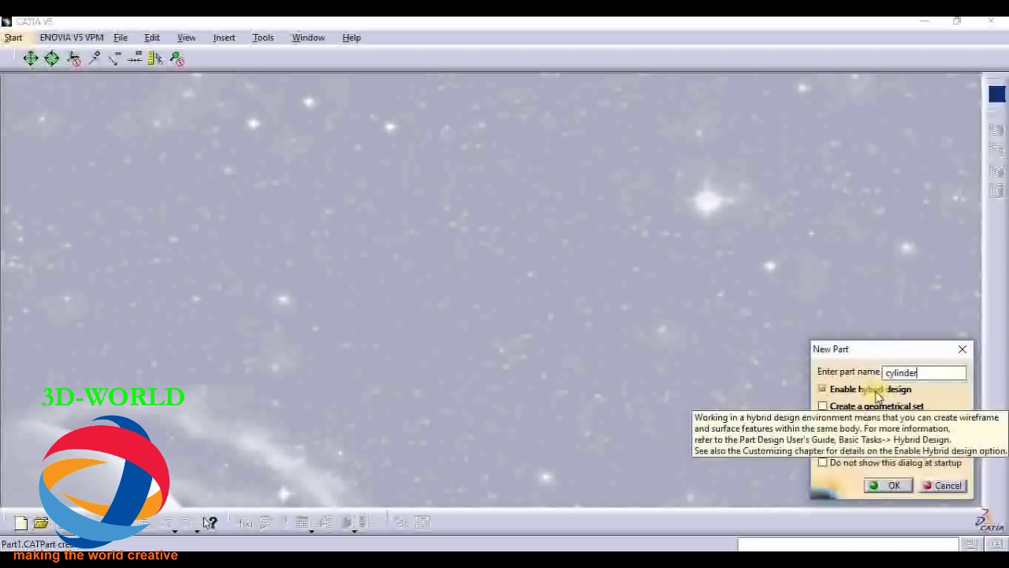
left_click(891, 483)
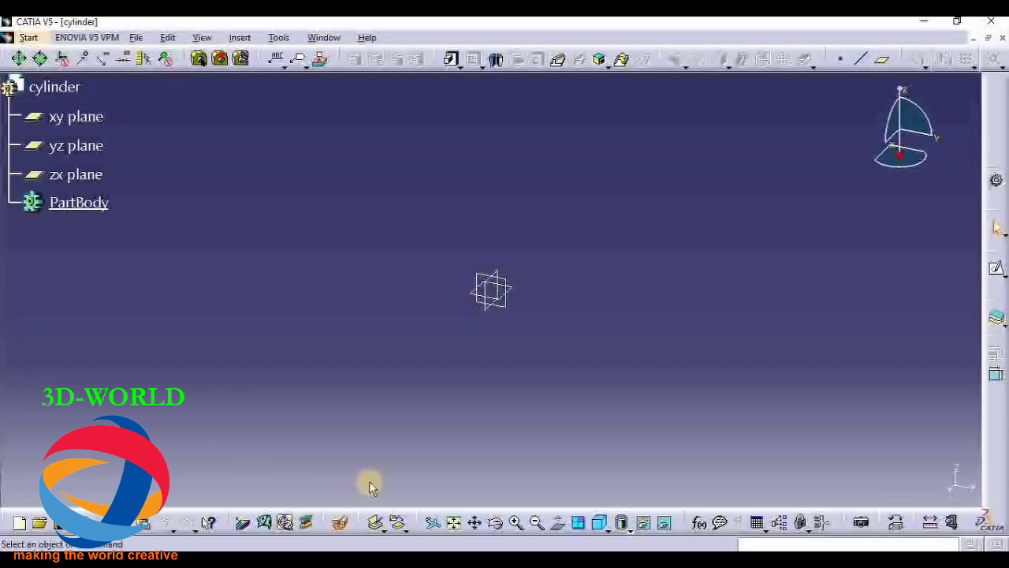
left_click(1002, 38)
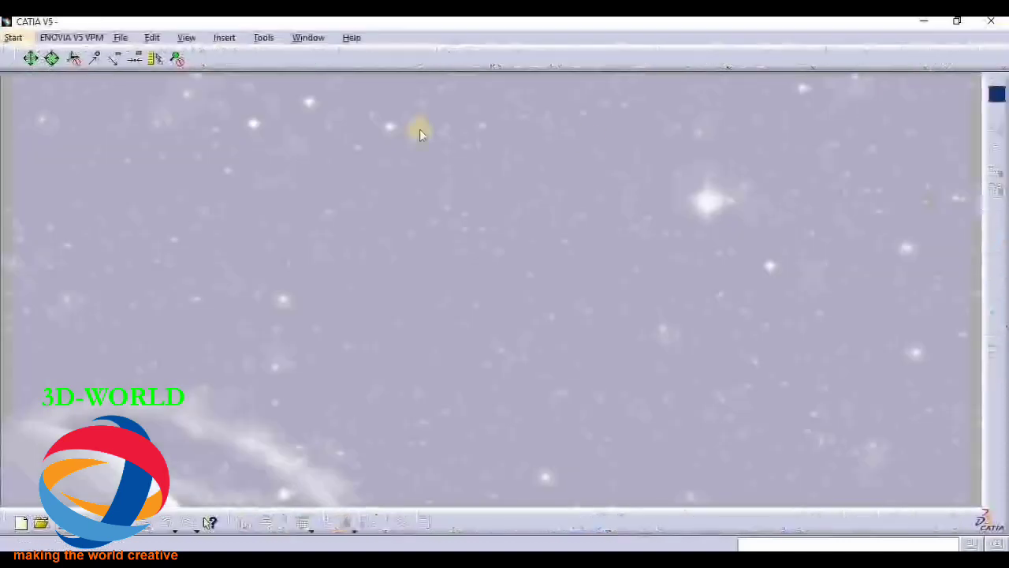
left_click(121, 40)
left_click(122, 55)
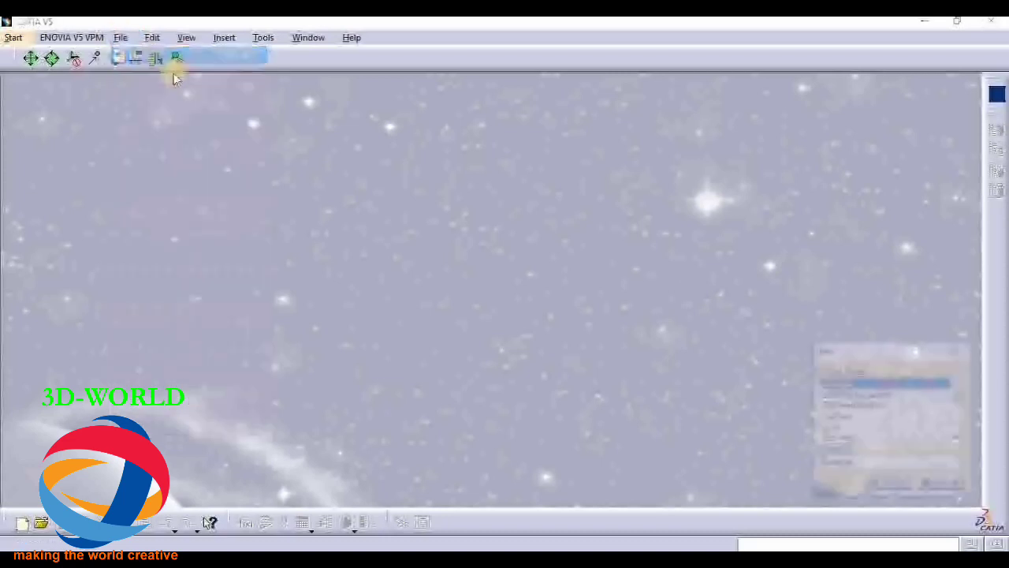
left_click_drag(959, 399, 964, 428)
key("Tab")
type("p")
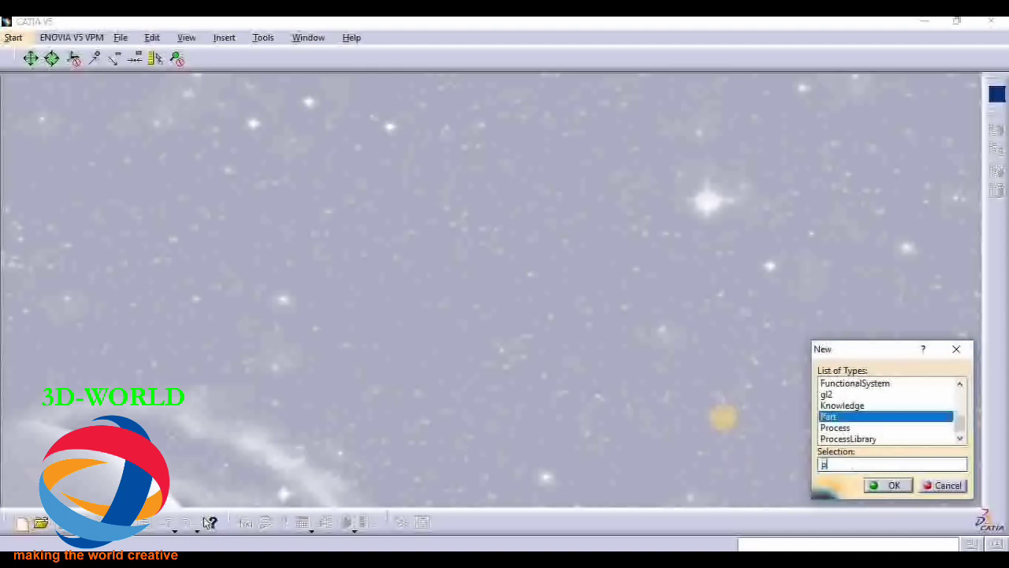
type("art")
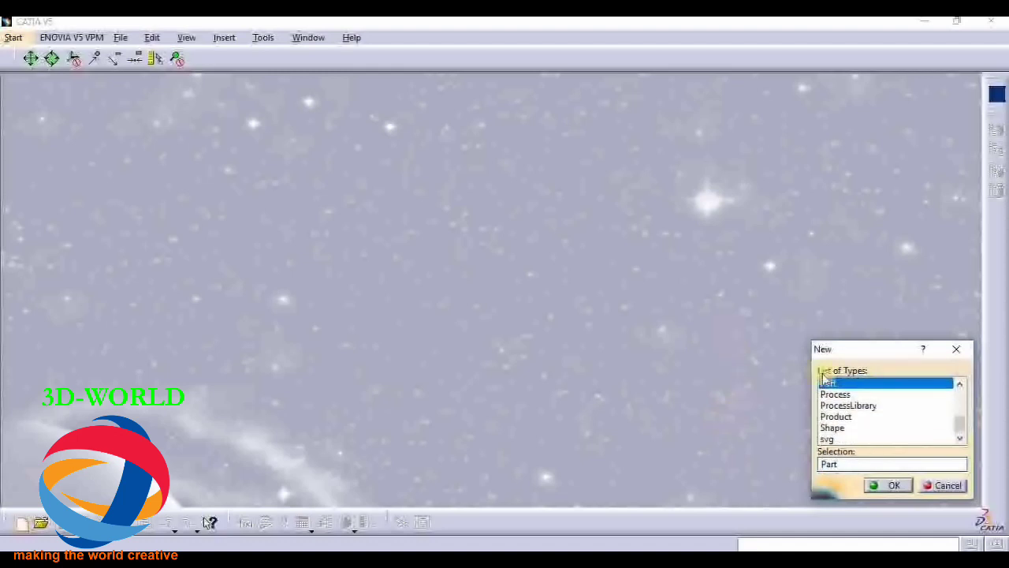
left_click(891, 485)
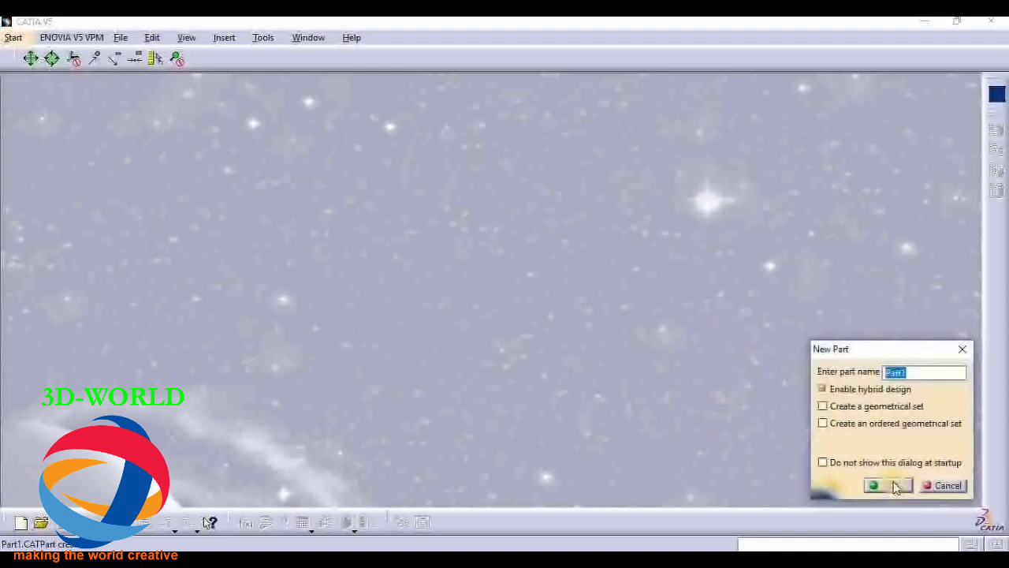
left_click(955, 487)
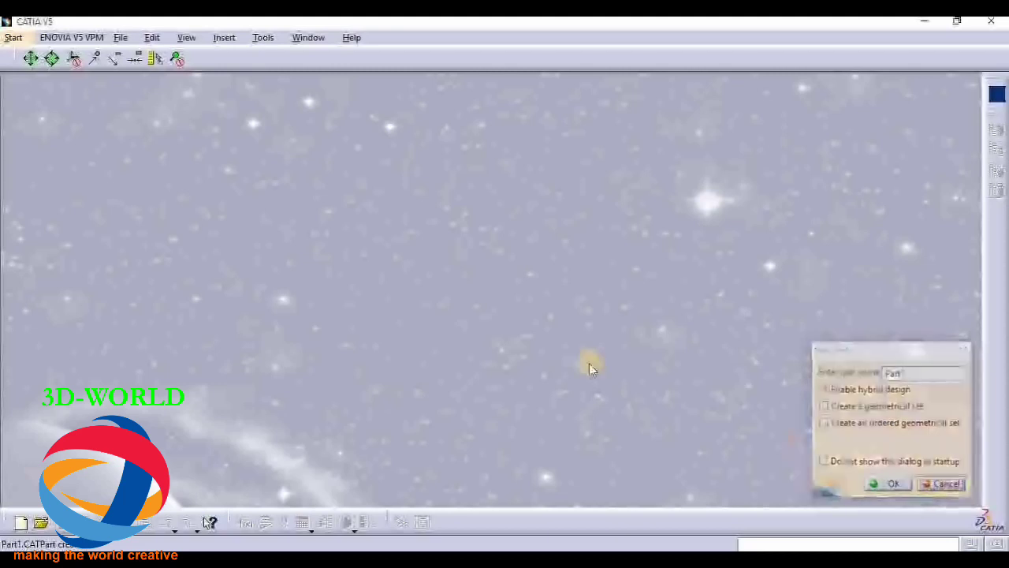
Step: Create a new document of type Part, accepting the default part name and hybrid design
left_click(23, 527)
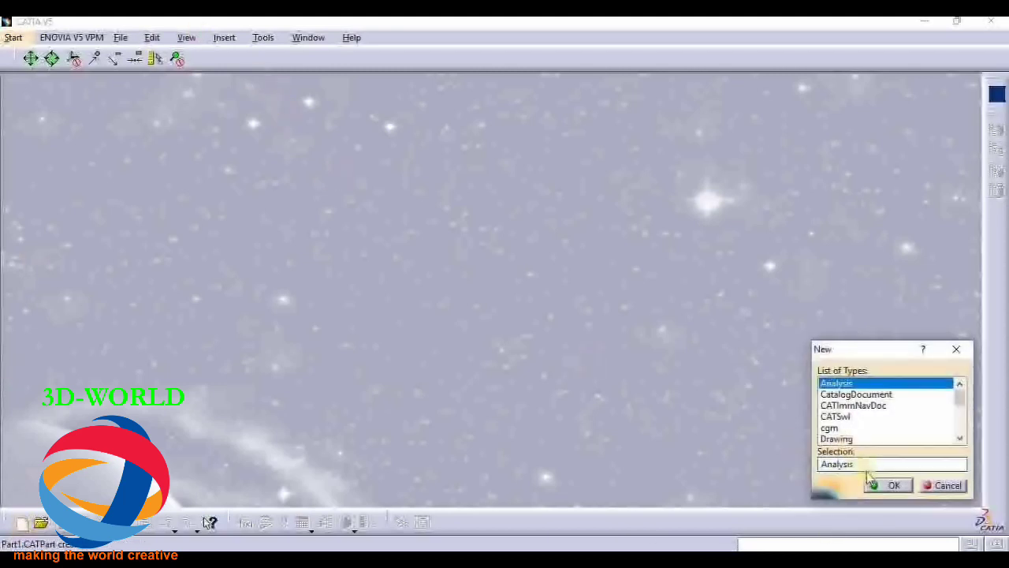
type("Part")
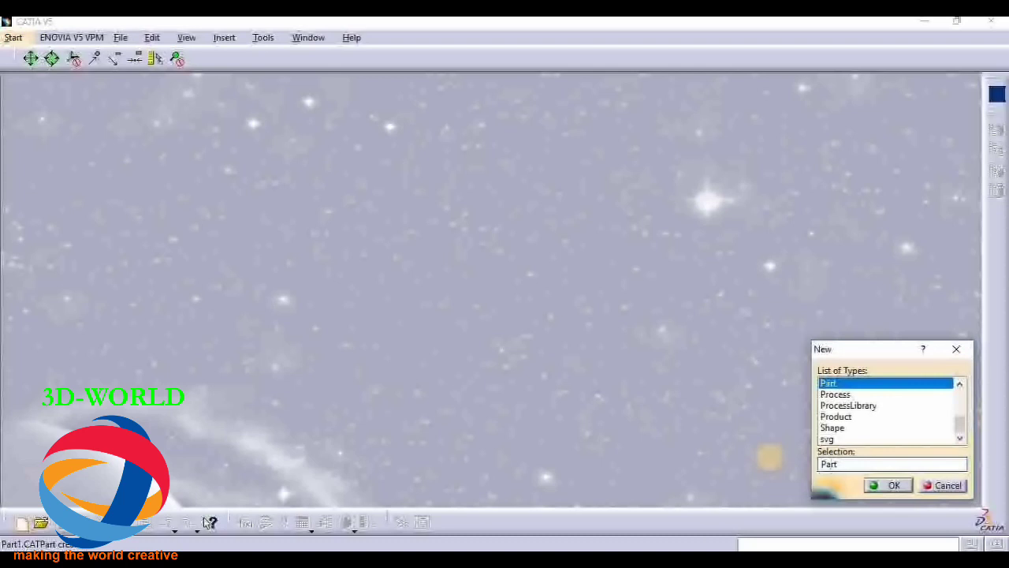
left_click(891, 487)
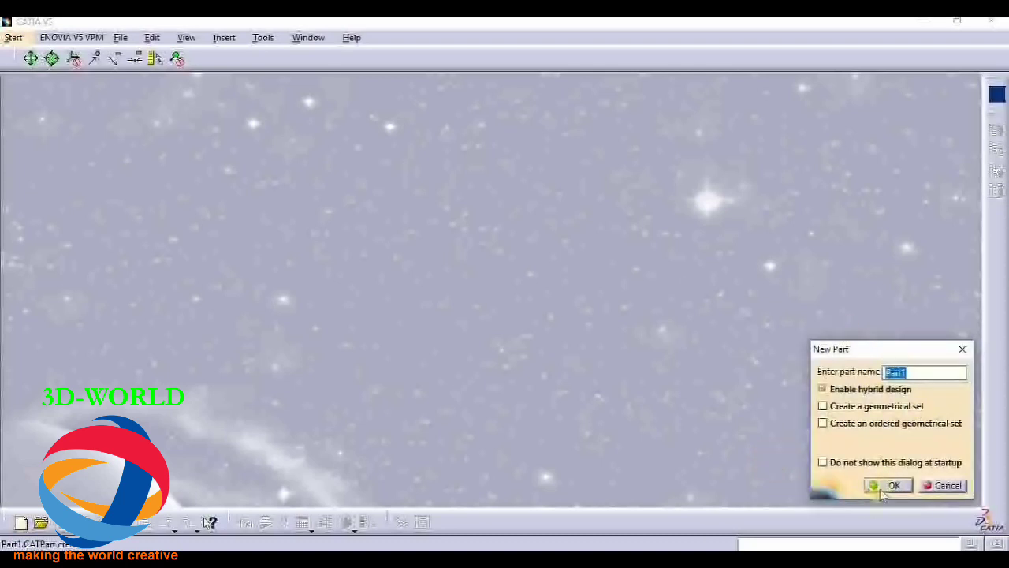
left_click(889, 485)
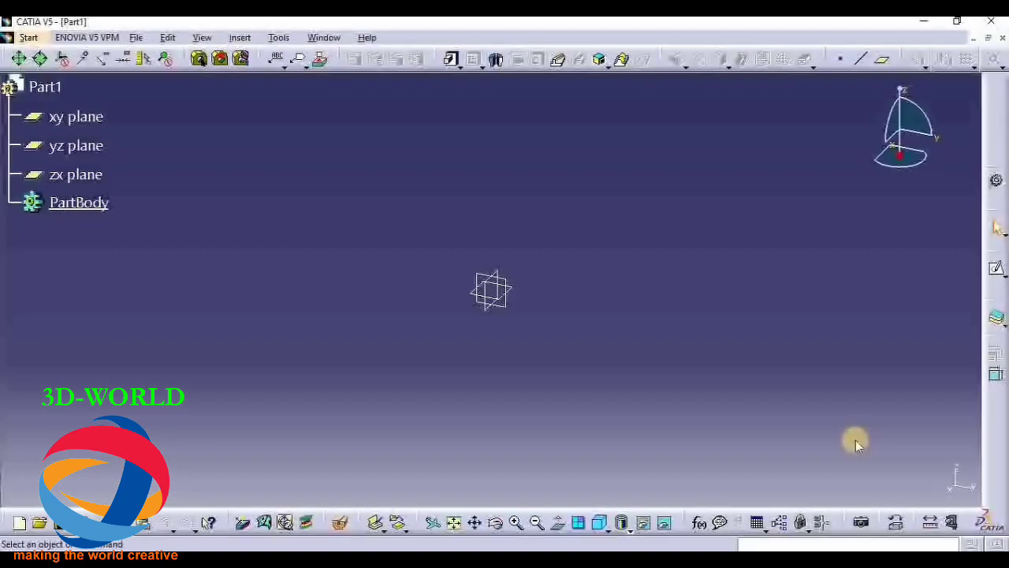
Step: Rename the part by setting its Part Number property to cylinder
right_click(44, 88)
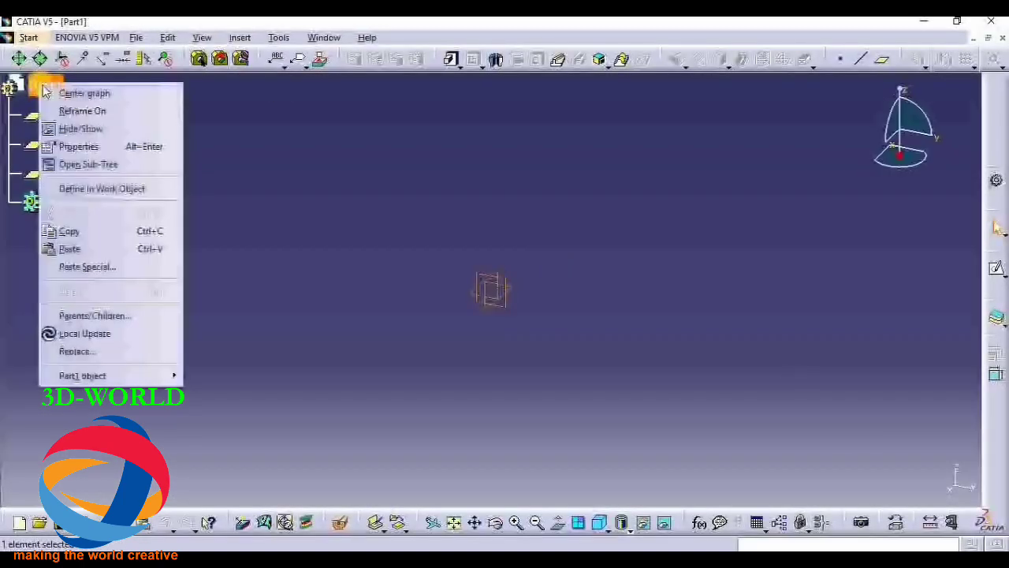
left_click(88, 149)
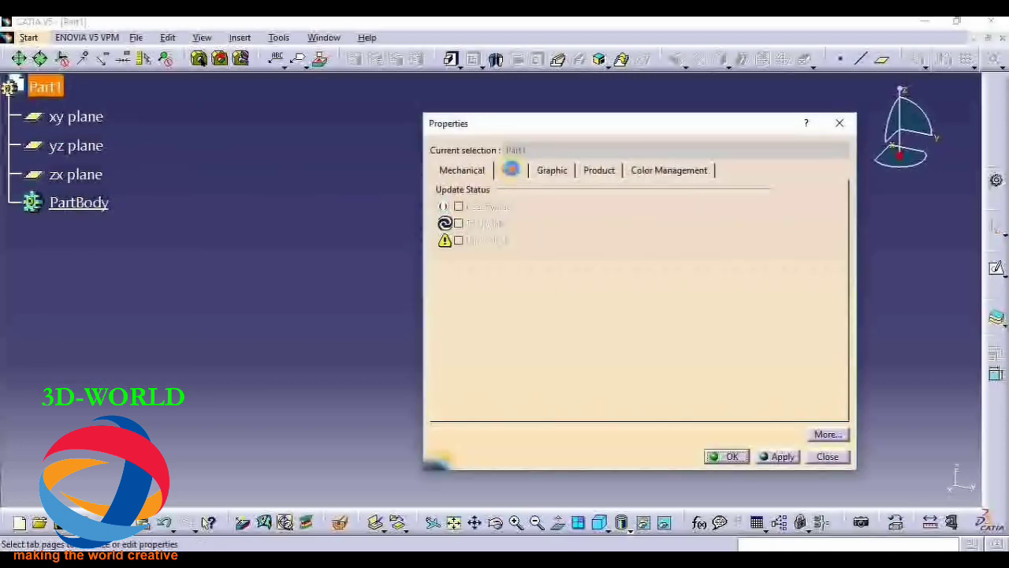
left_click(510, 170)
left_click(608, 321)
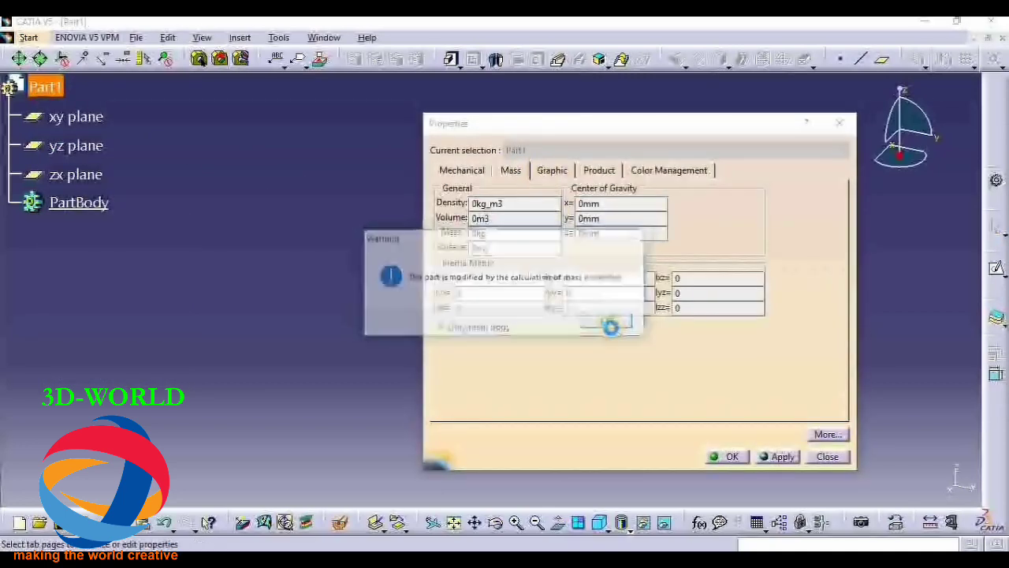
left_click(462, 169)
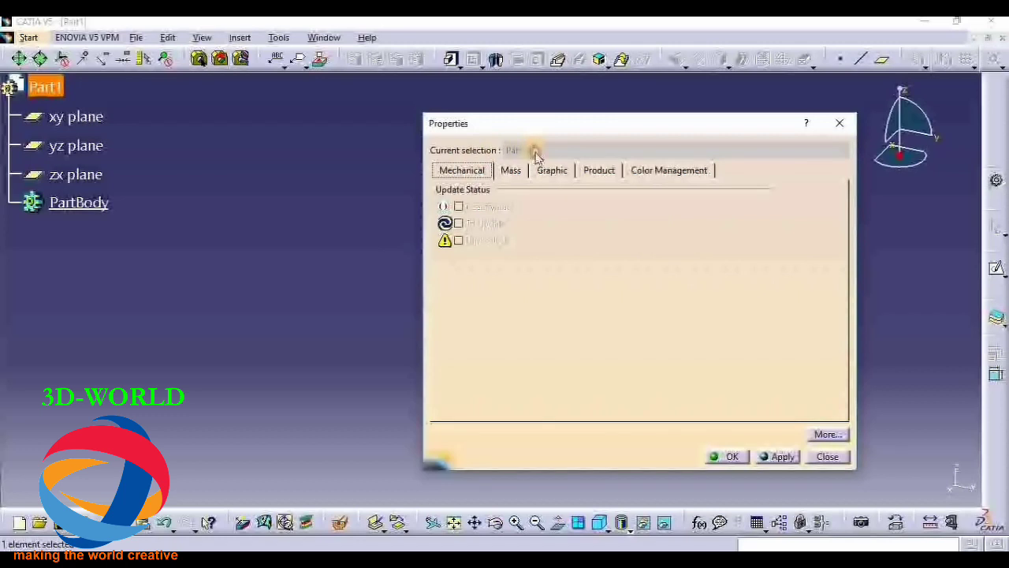
left_click(569, 170)
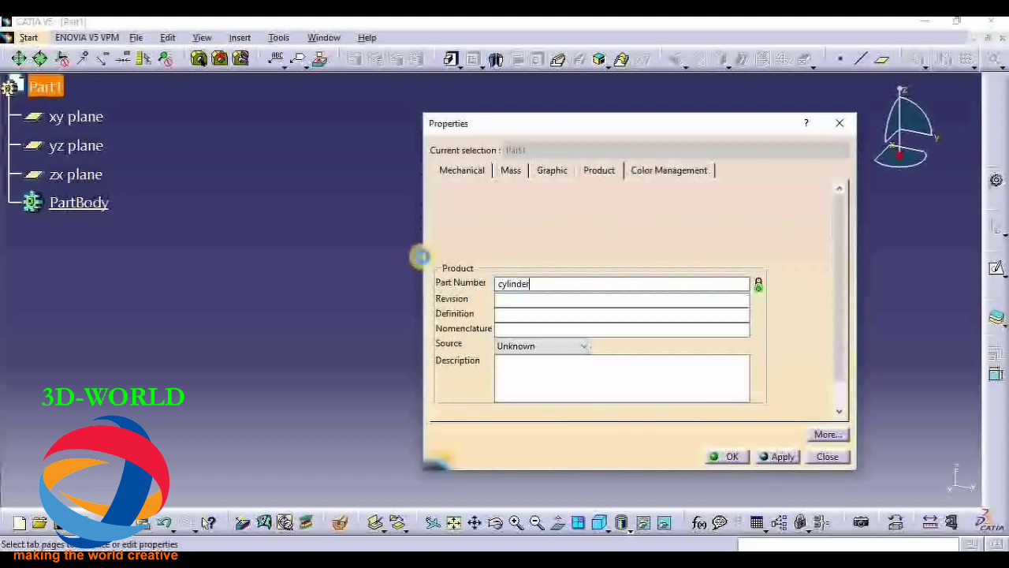
key("Return")
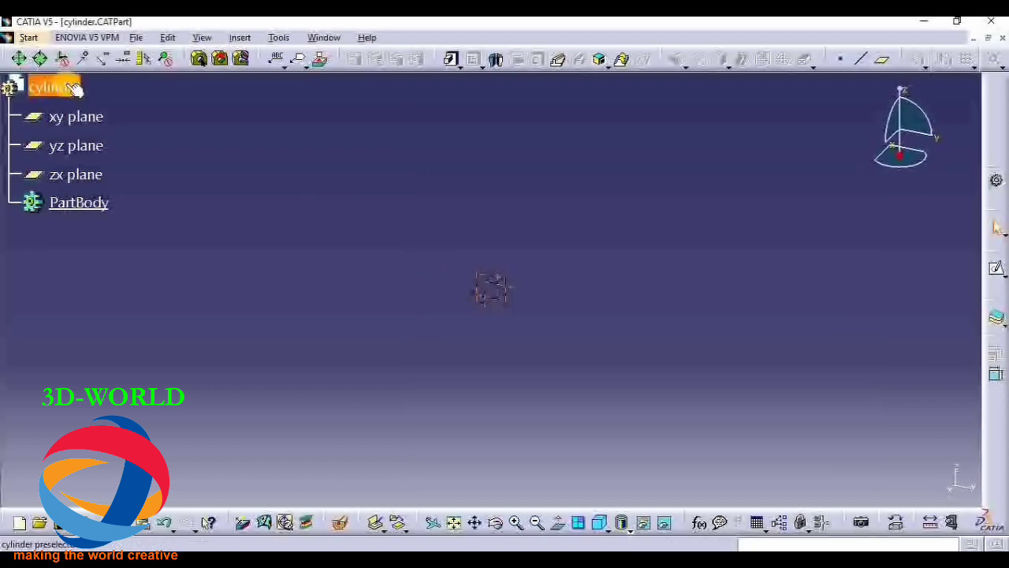
left_click(72, 89)
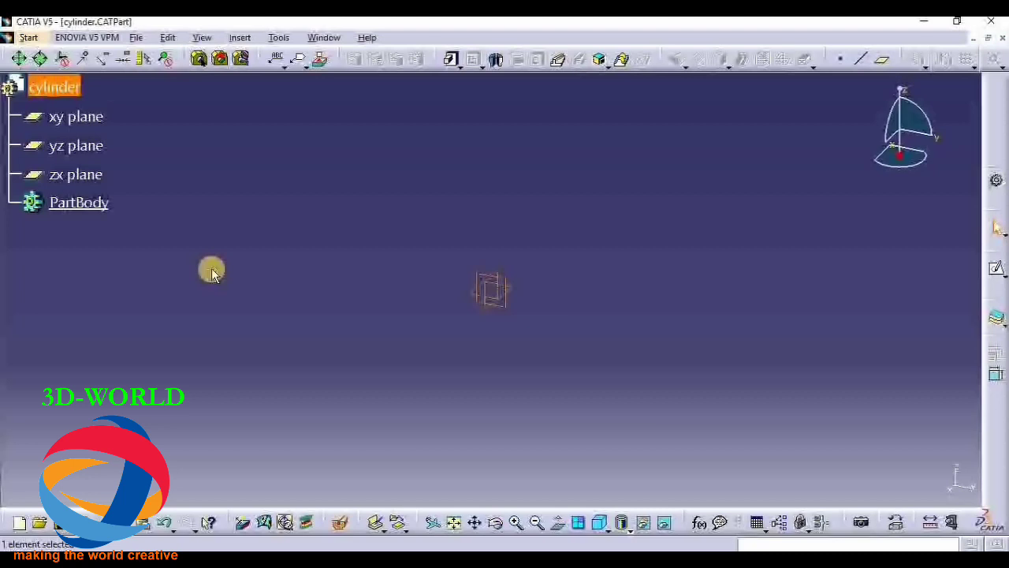
left_click(389, 309)
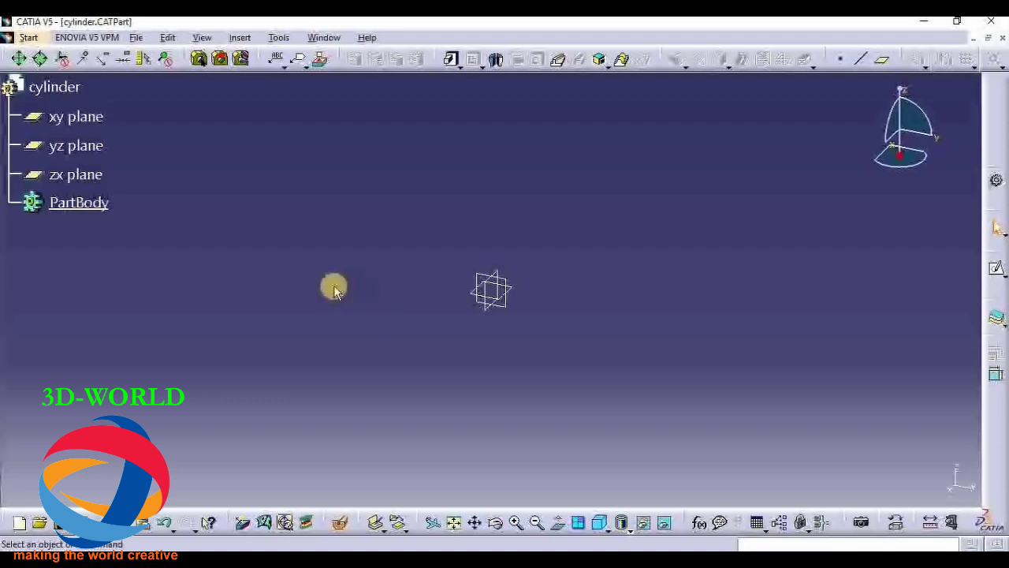
Step: Examine the xy, yz and zx reference planes in the specification tree and at the model origin
left_click(93, 118)
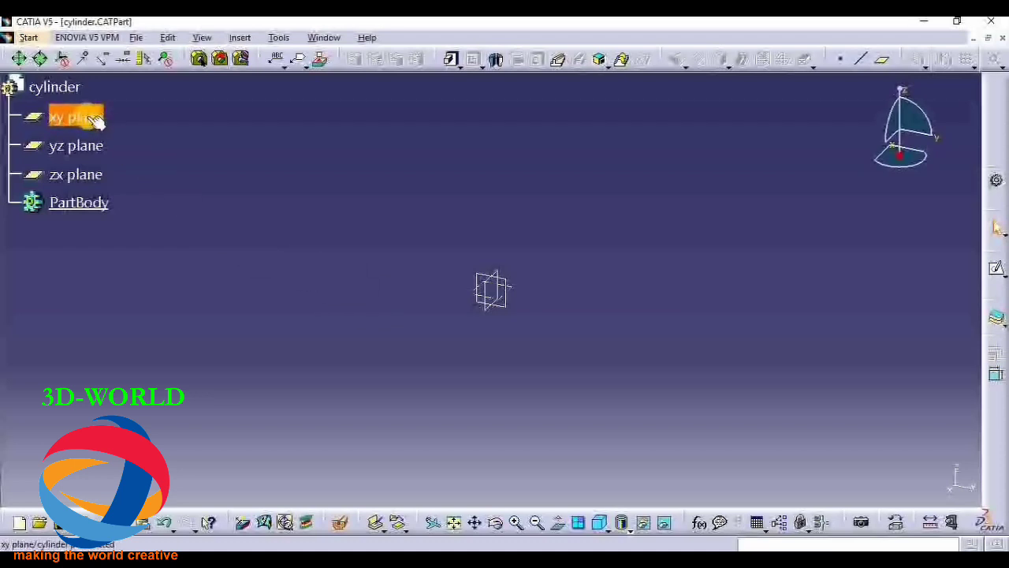
left_click(79, 175)
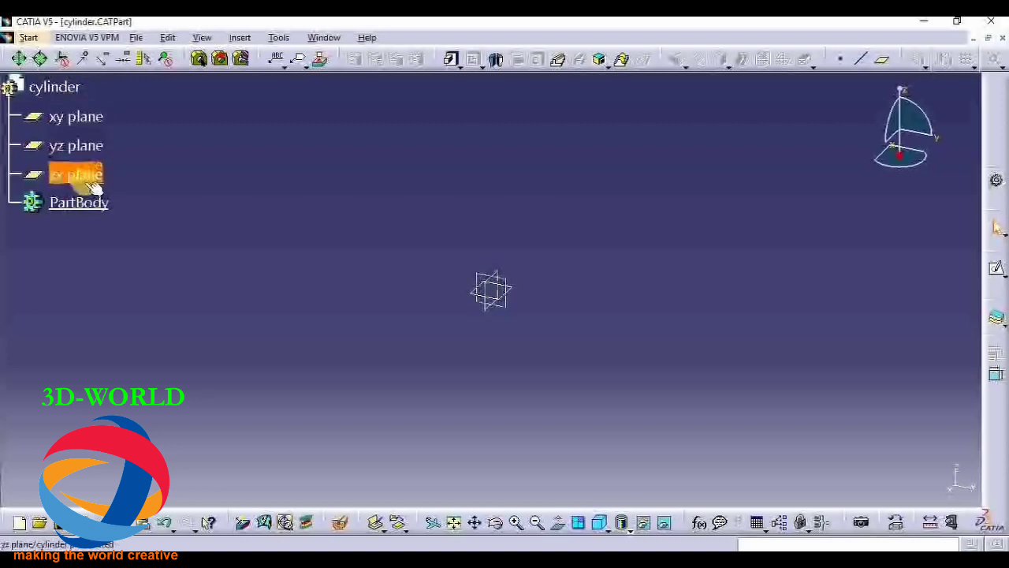
left_click(525, 297)
left_click(514, 293)
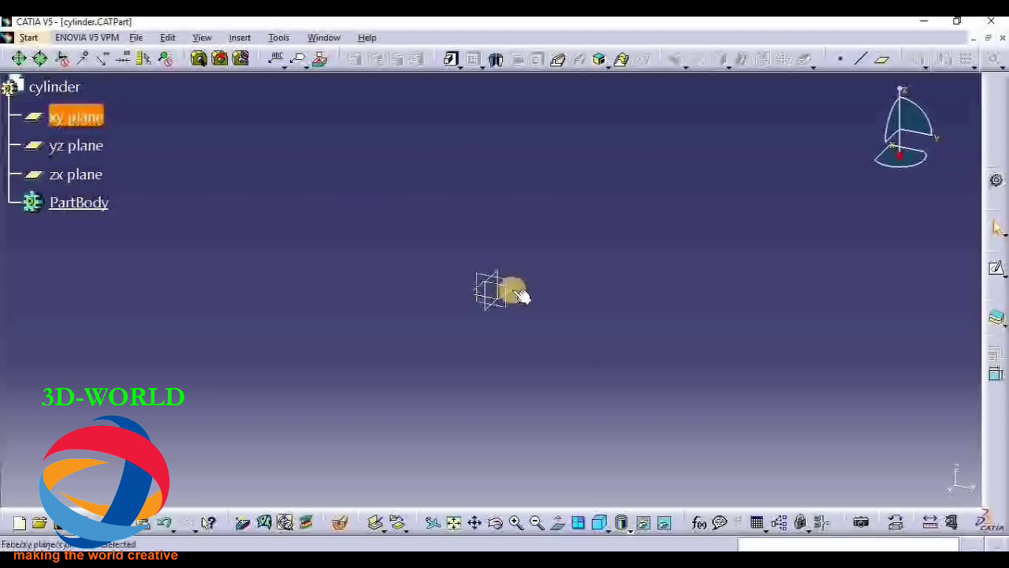
left_click(514, 290)
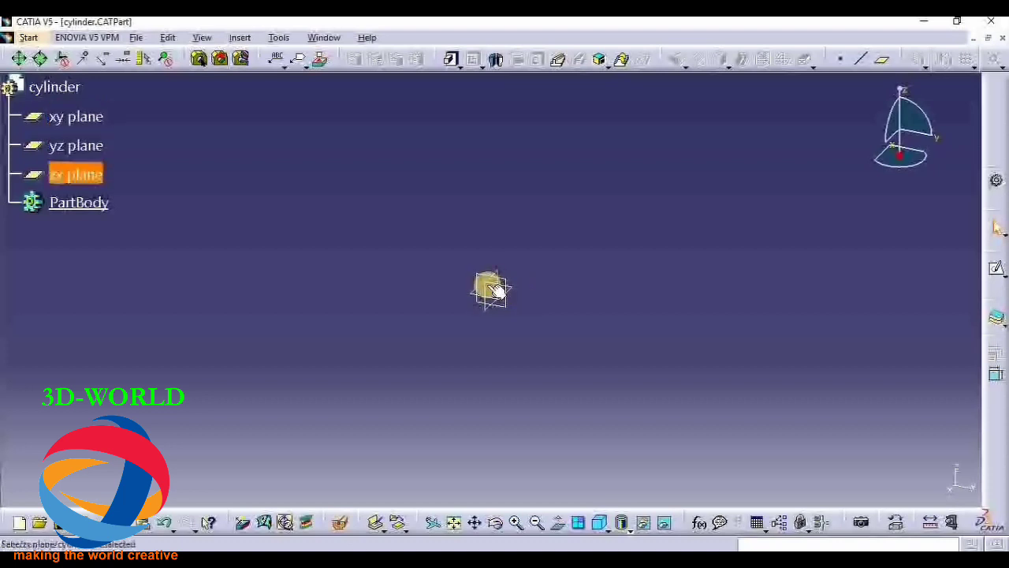
left_click(513, 289)
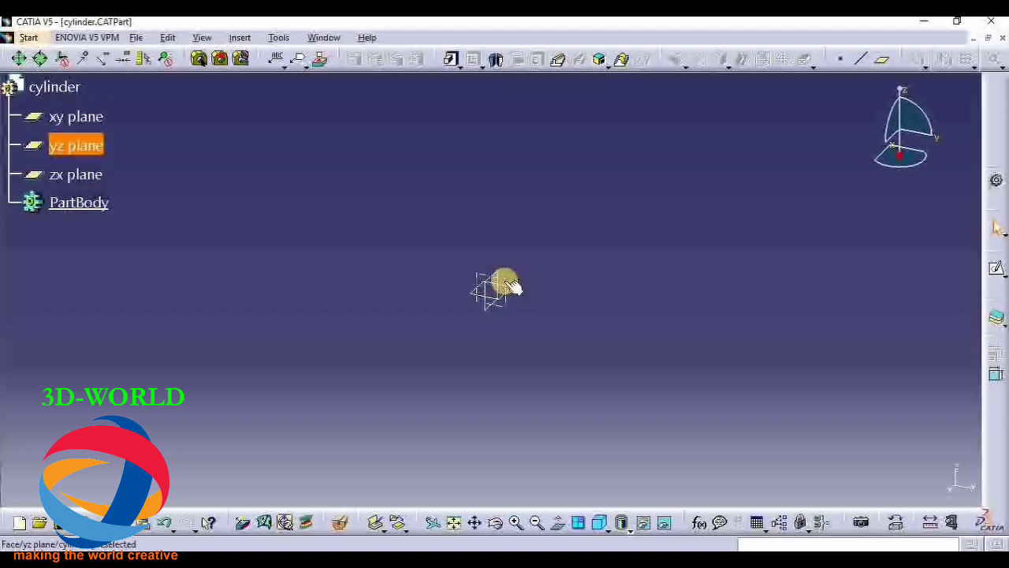
left_click(496, 255)
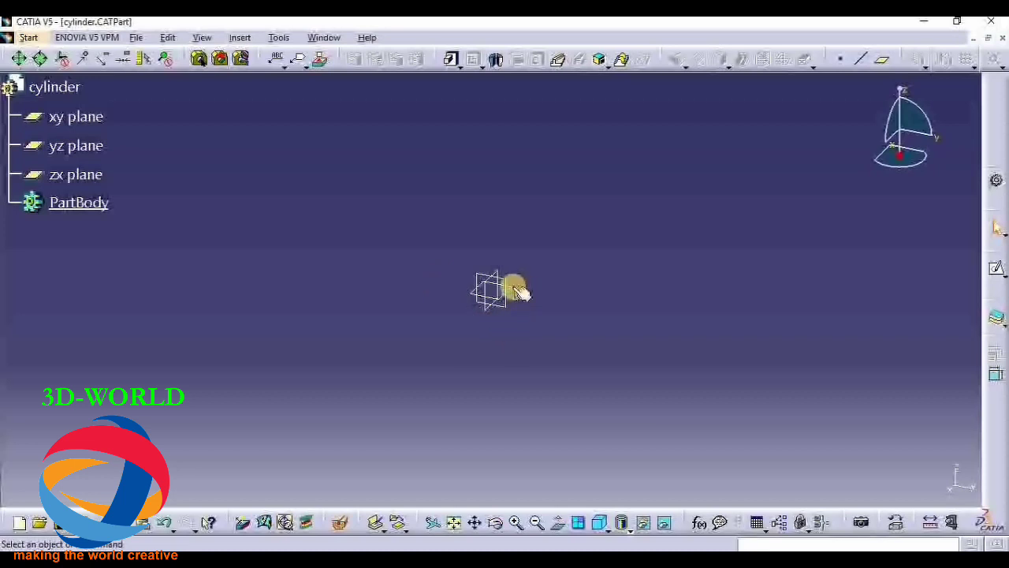
left_click(514, 288)
left_click(293, 265)
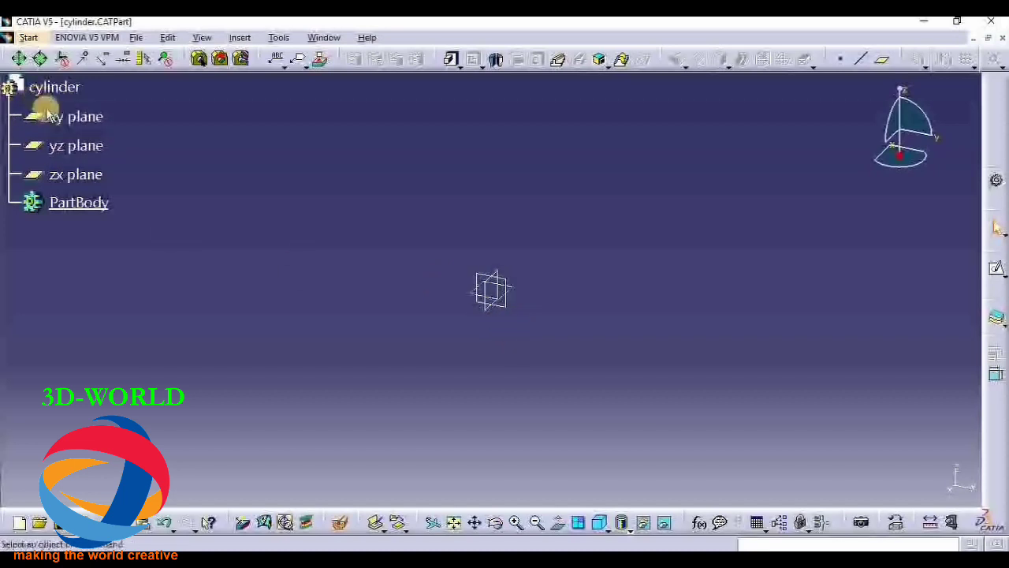
Step: Open a new sketch on the xy plane
left_click(73, 118)
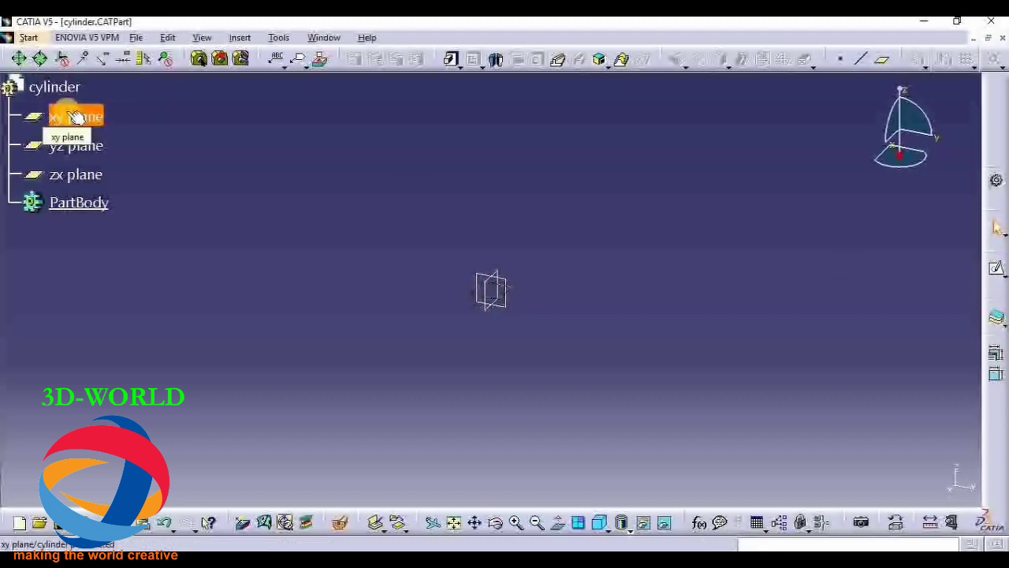
left_click(995, 272)
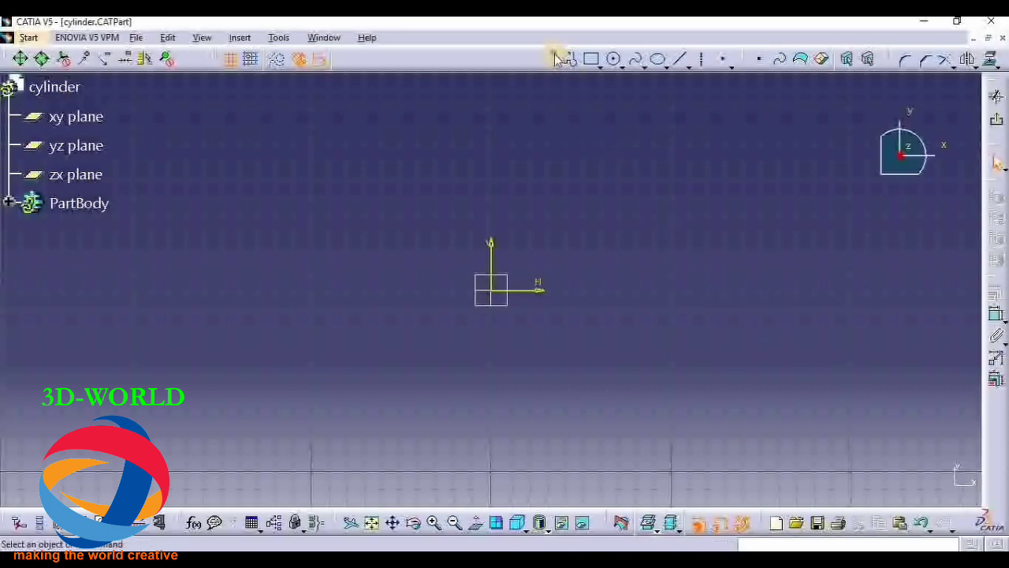
Step: Float the Profile sketching tools over the sketch area and dock them back in place
left_click_drag(557, 60, 573, 142)
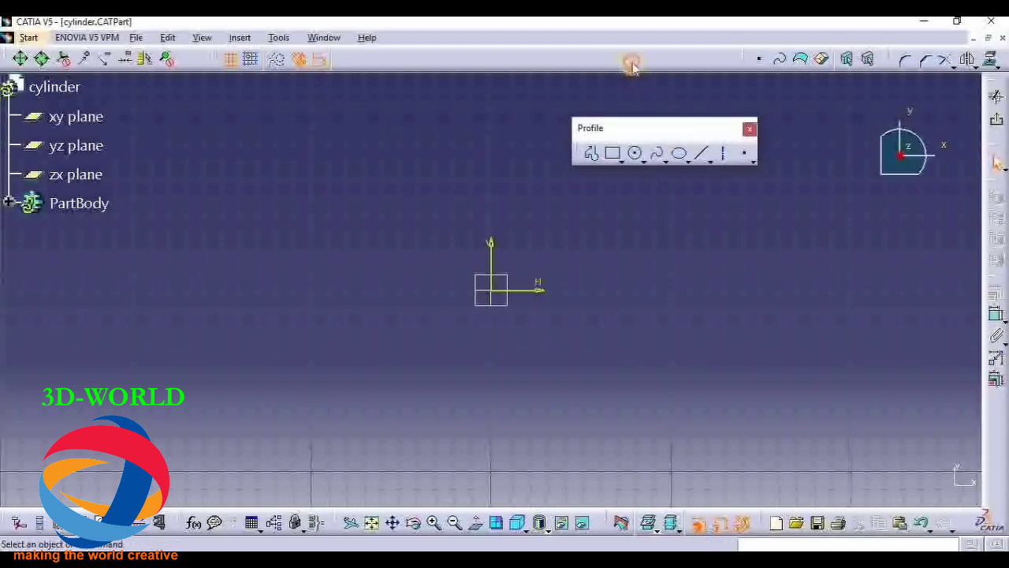
left_click_drag(632, 66, 628, 57)
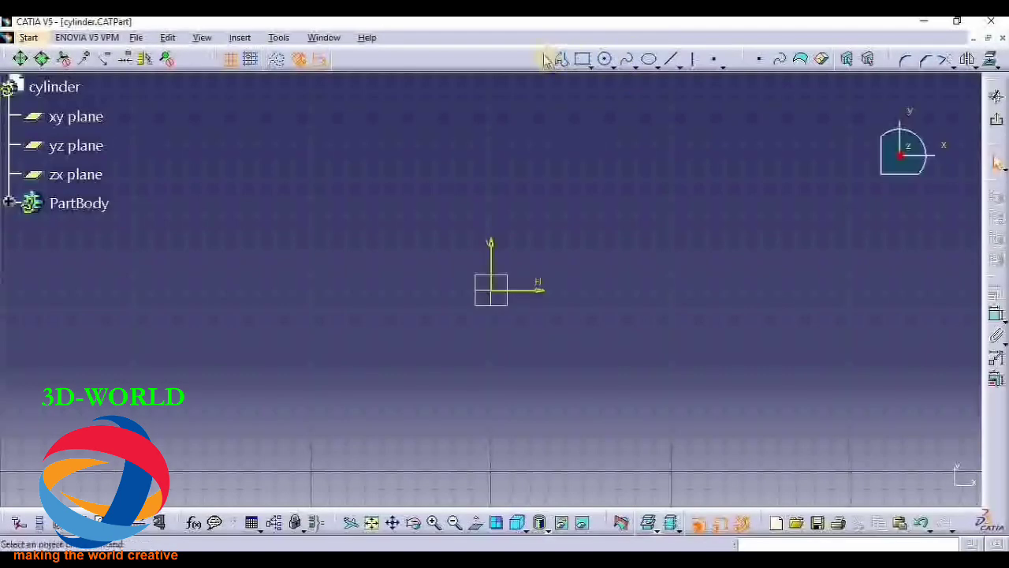
left_click_drag(547, 61, 569, 150)
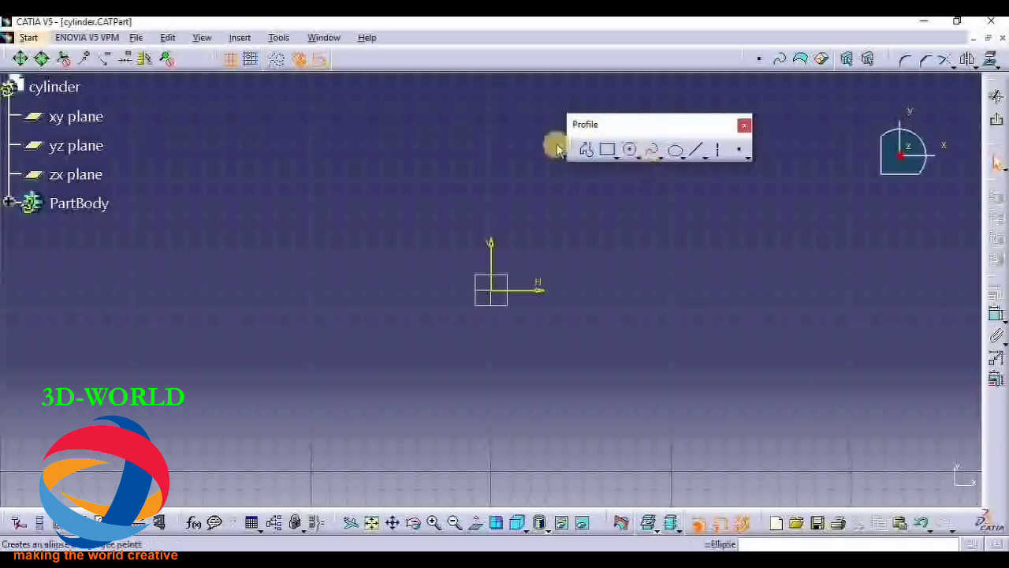
left_click_drag(647, 125, 624, 47)
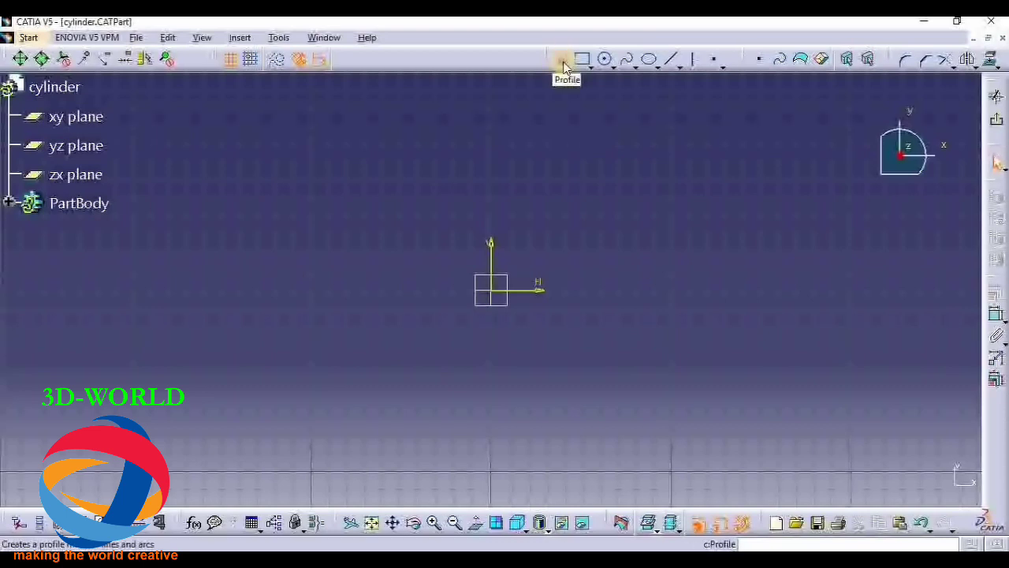
Step: Sketch an irregular closed outline of nine straight segments around the origin with the Profile tool
left_click(563, 66)
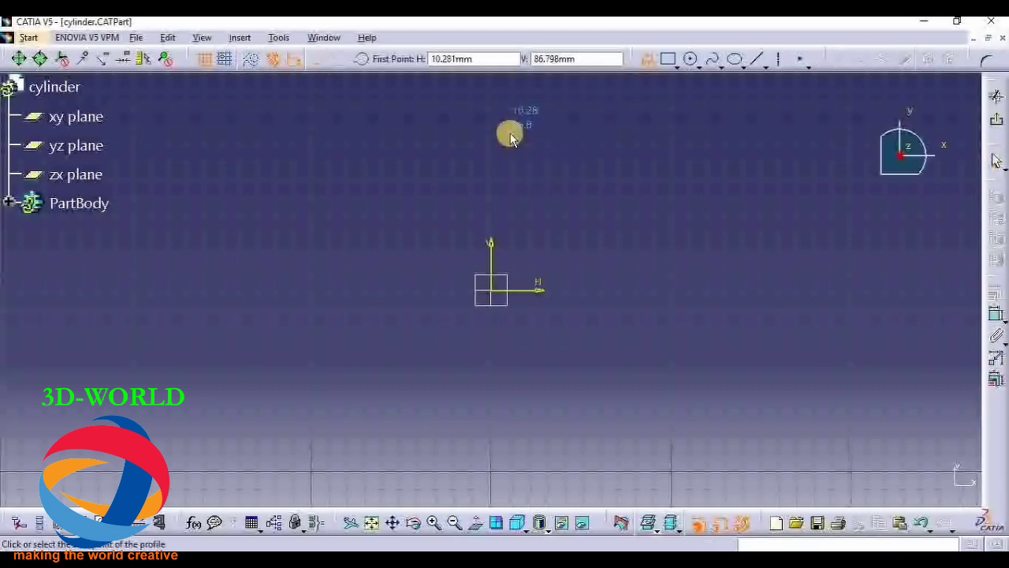
left_click(510, 126)
left_click(735, 229)
left_click(661, 376)
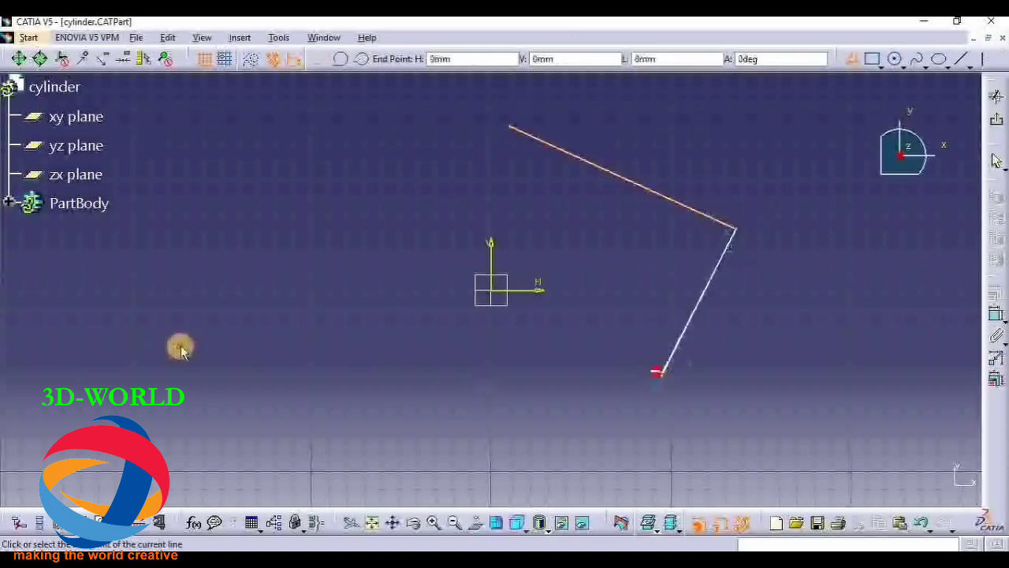
left_click(181, 345)
left_click(201, 245)
left_click(400, 299)
left_click(431, 226)
left_click(356, 143)
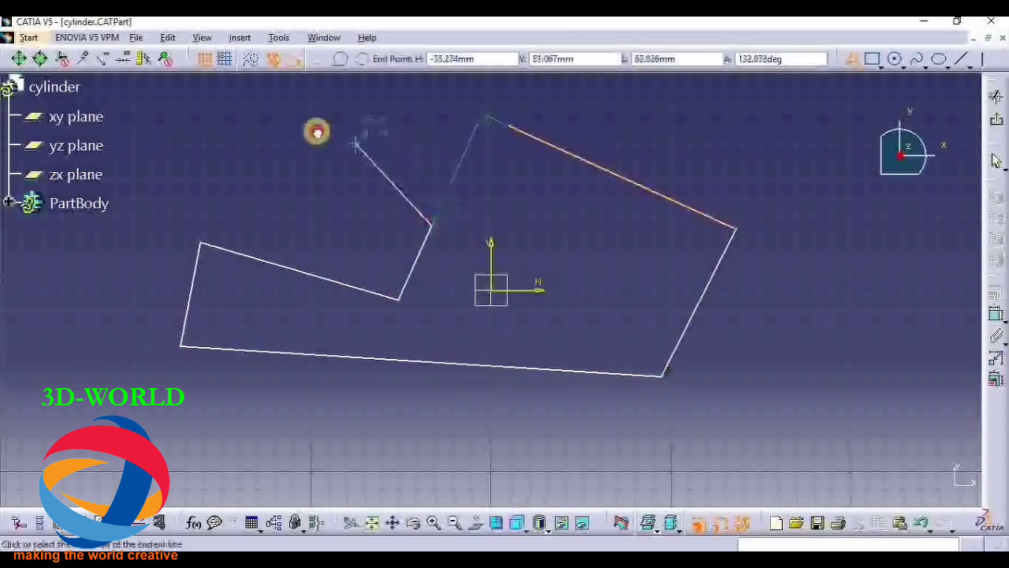
left_click(431, 116)
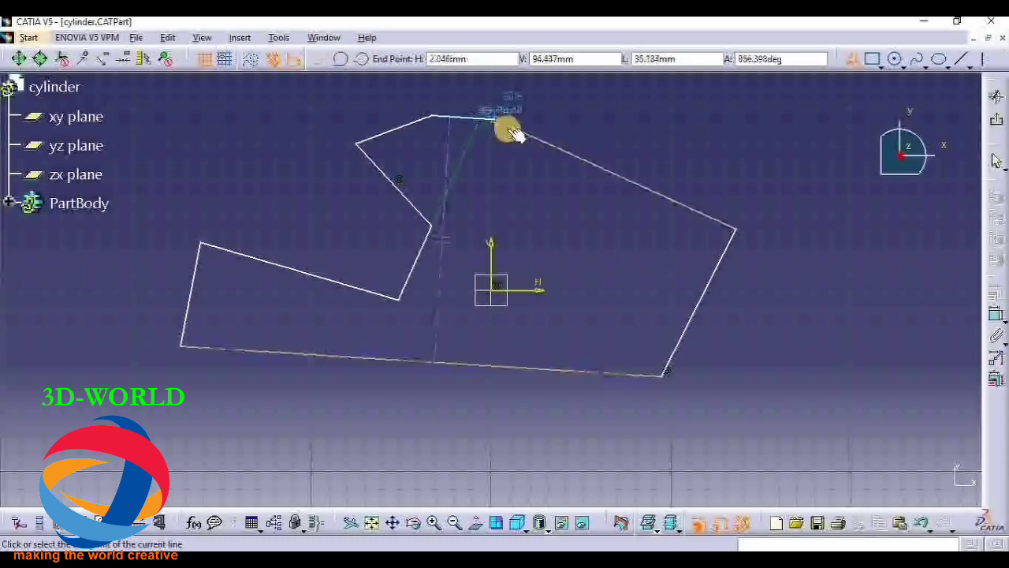
left_click(510, 124)
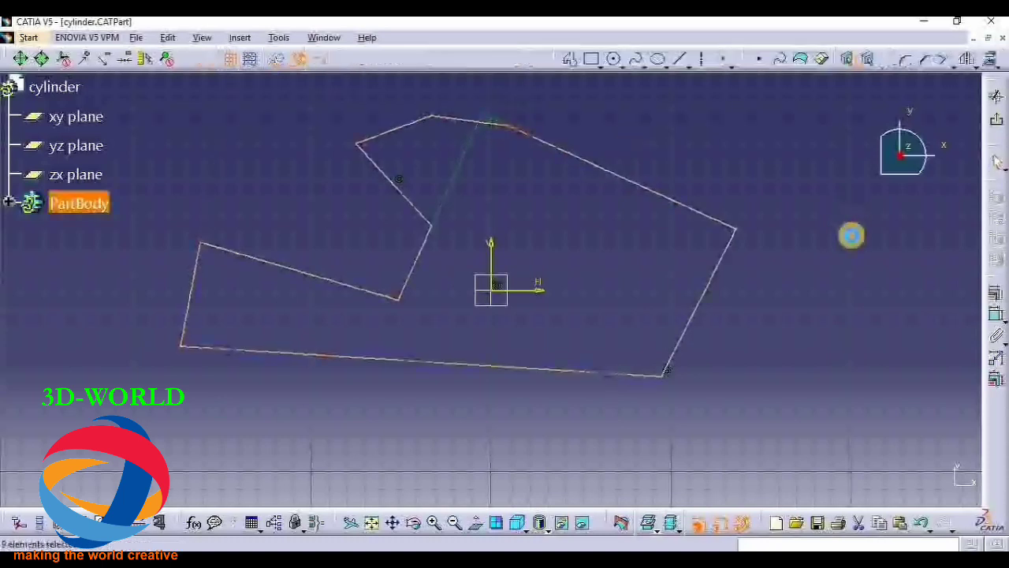
left_click(839, 262)
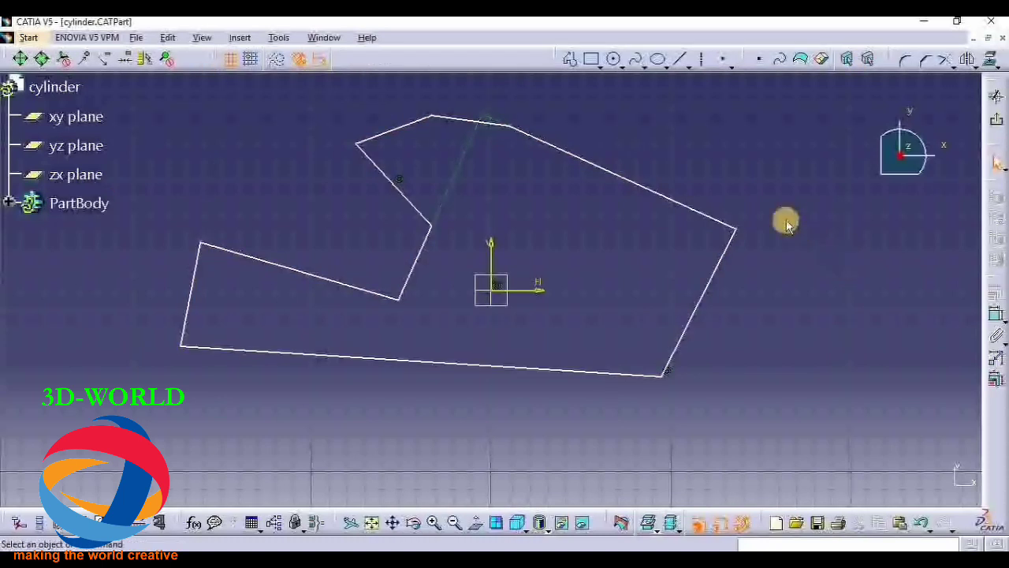
Step: Sketch an open profile beside the closed outline, made of three straight segments followed by a tangent arc
middle_click_drag(804, 266, 191, 412)
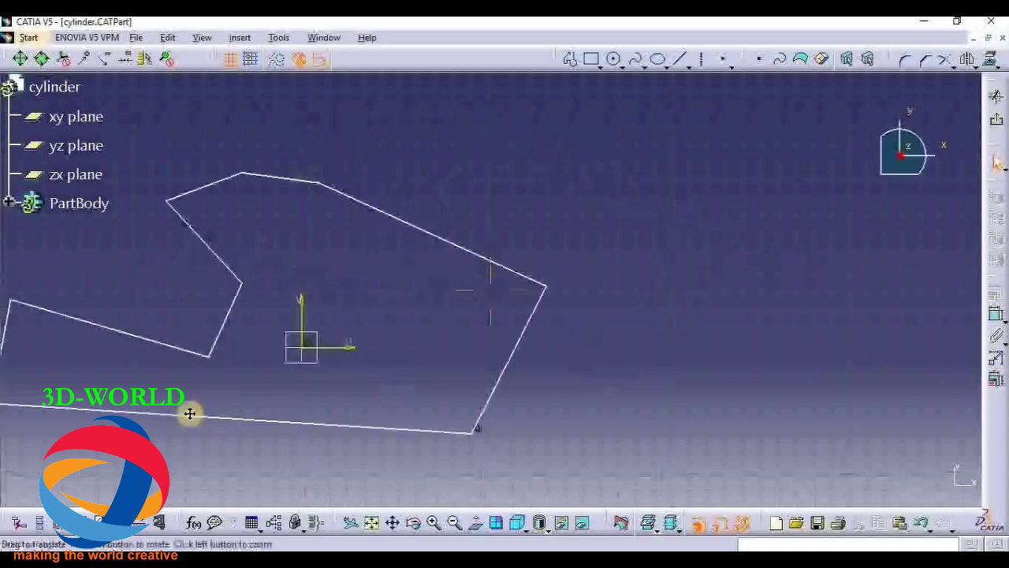
left_click(581, 61)
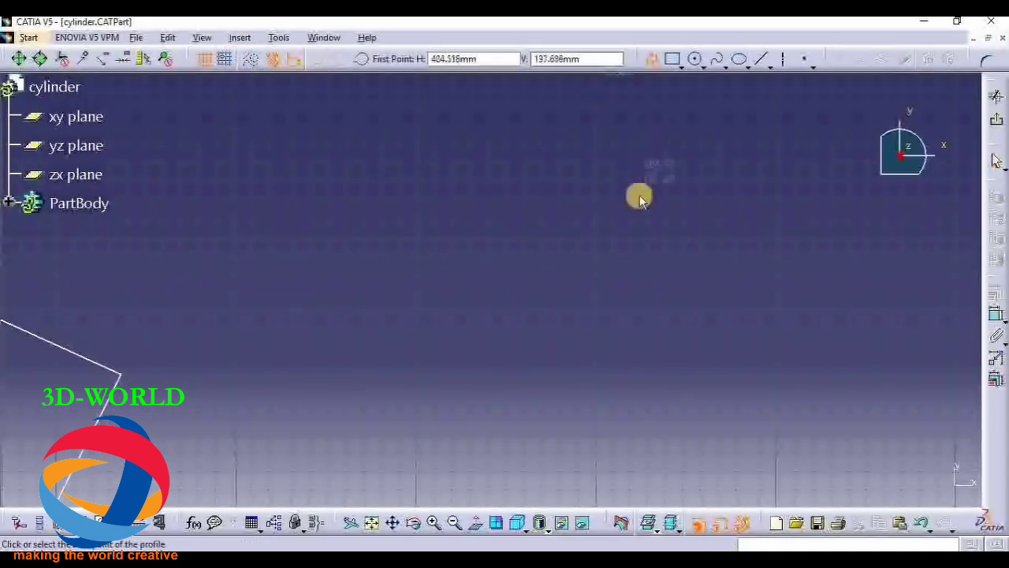
left_click(648, 129)
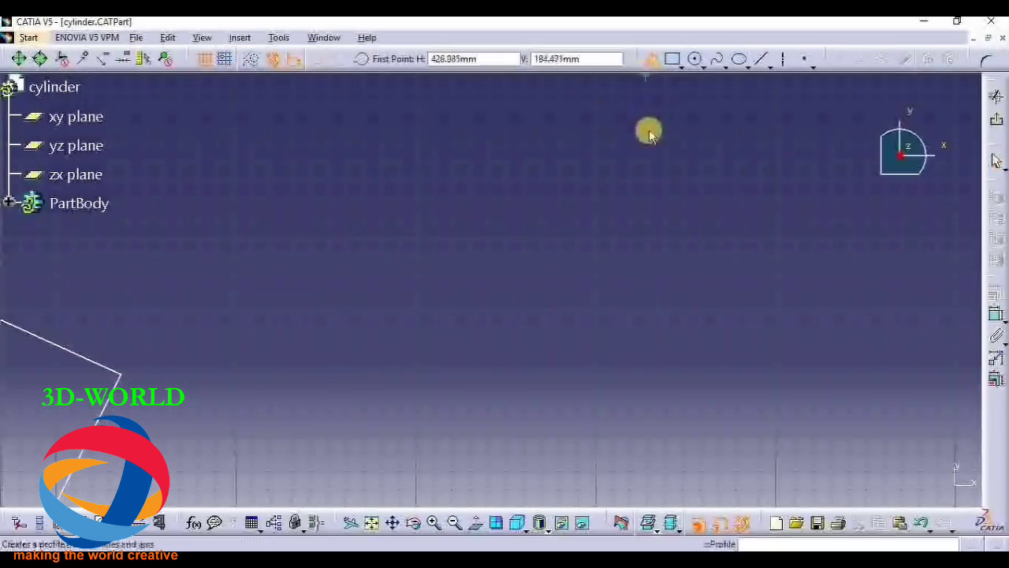
left_click(525, 248)
left_click(708, 411)
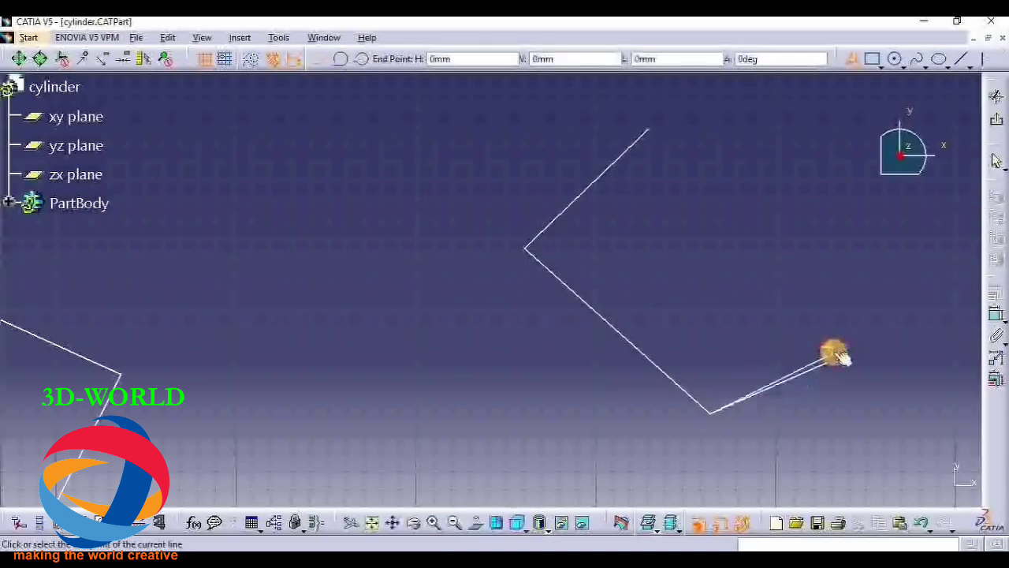
left_click(834, 354)
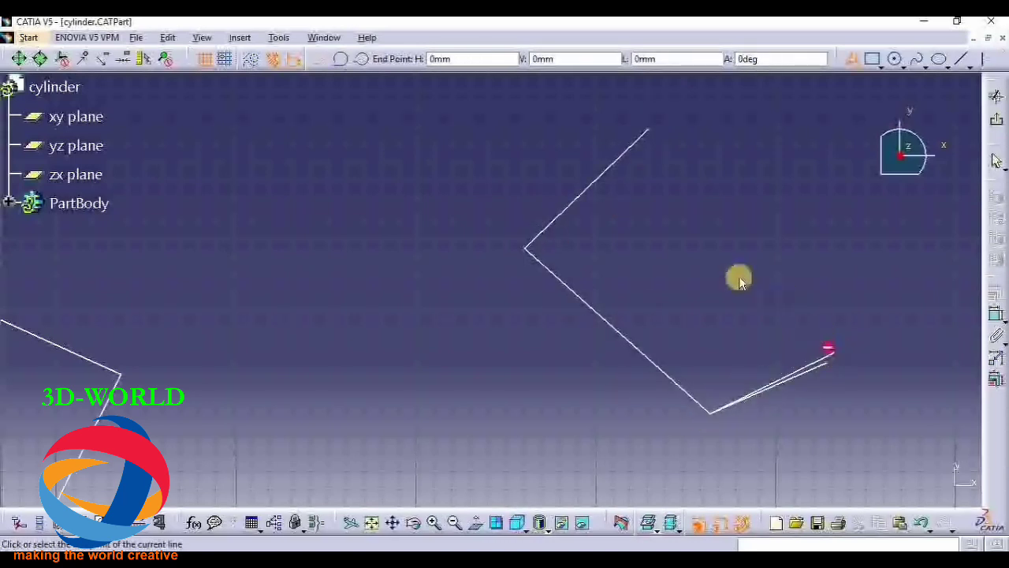
left_click(343, 62)
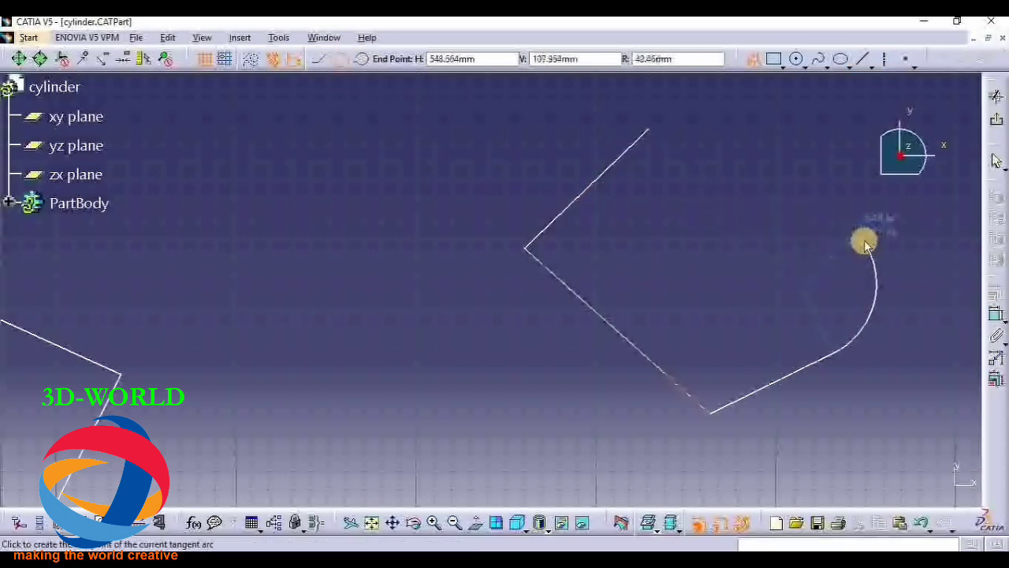
left_click(813, 234)
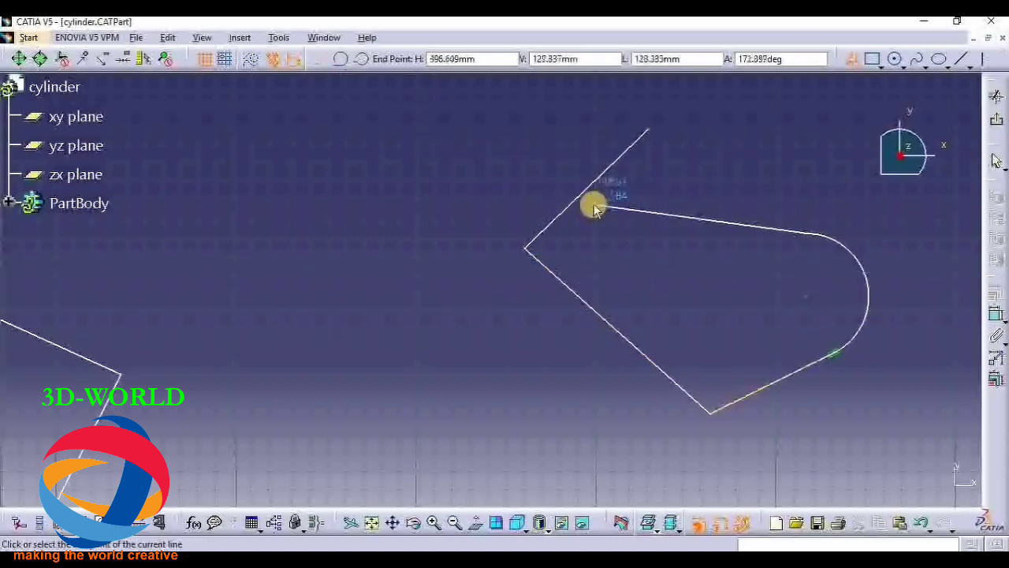
key("Escape")
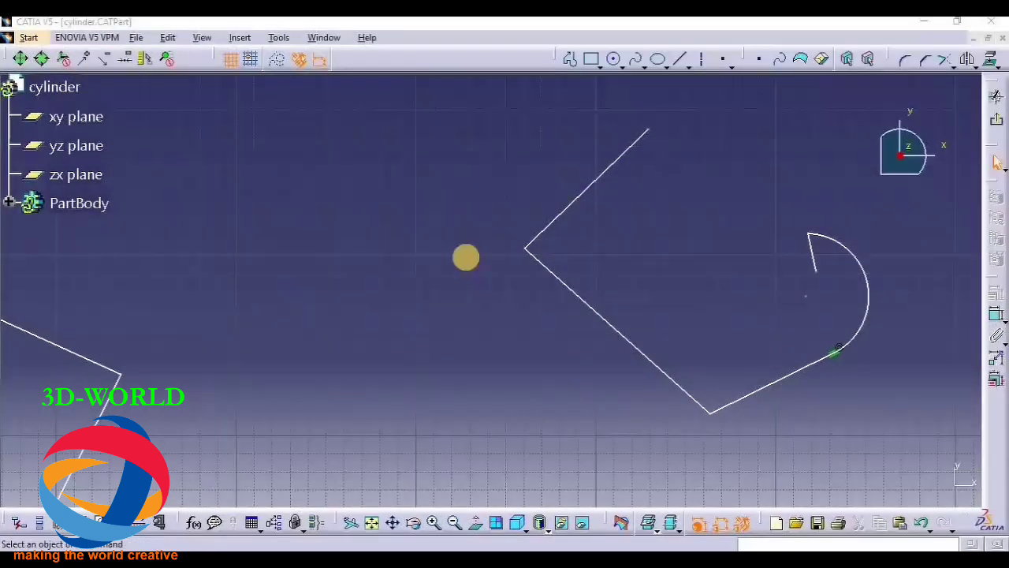
Step: Sketch another open profile between the two existing ones, made of three straight segments and a three-point arc
left_click(570, 64)
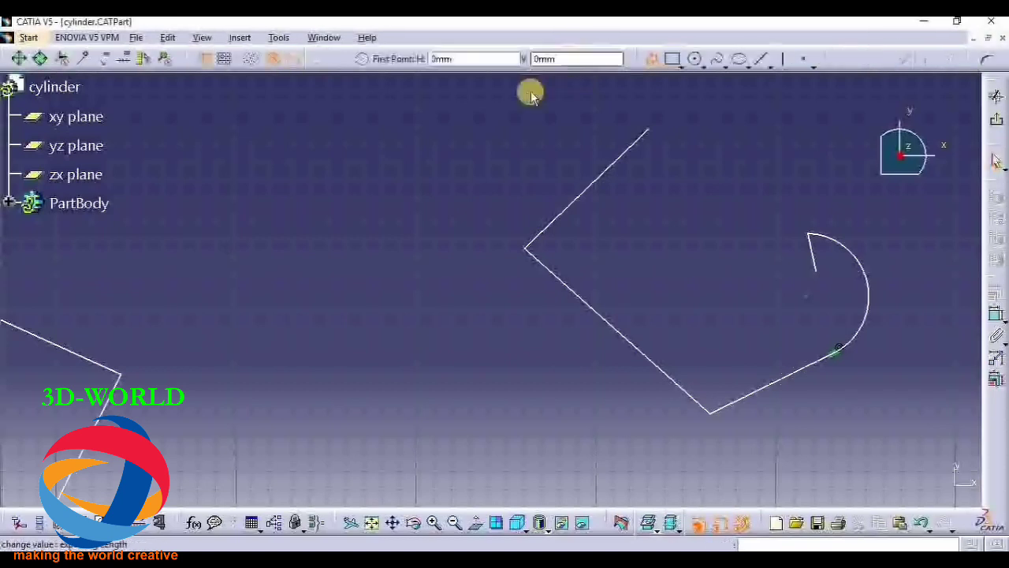
left_click(284, 157)
left_click(381, 253)
left_click(241, 298)
left_click(175, 177)
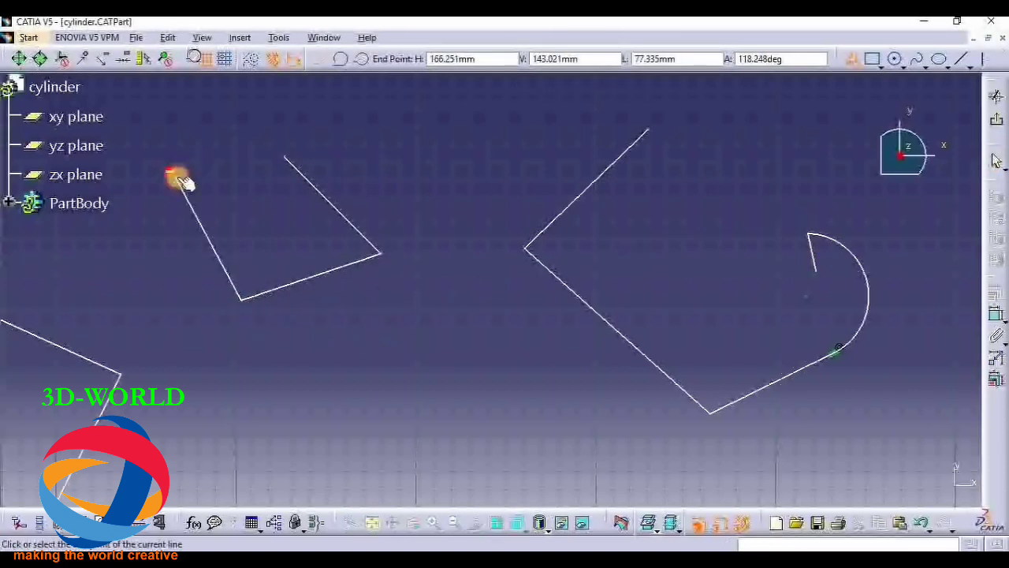
left_click(363, 62)
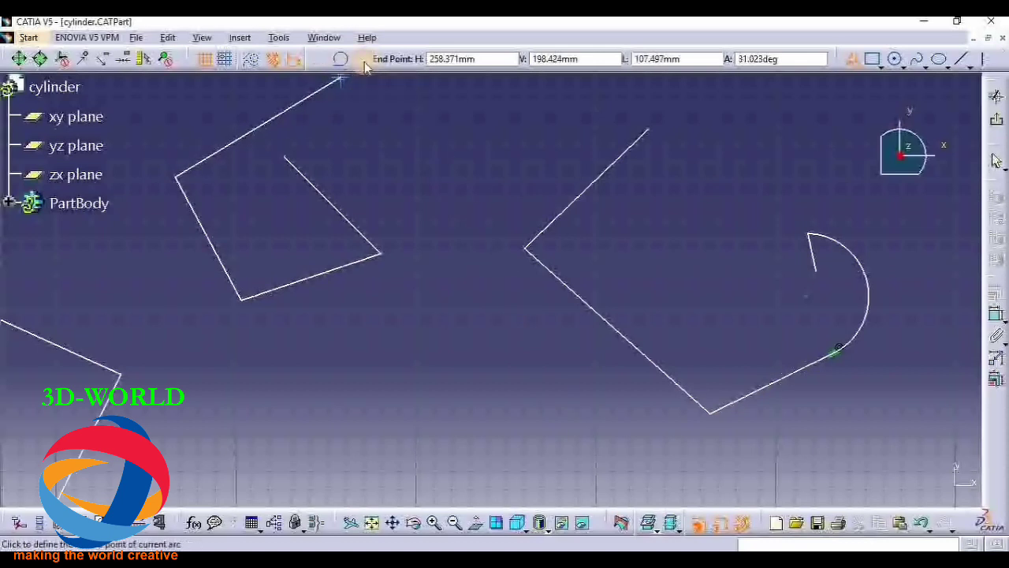
left_click(219, 110)
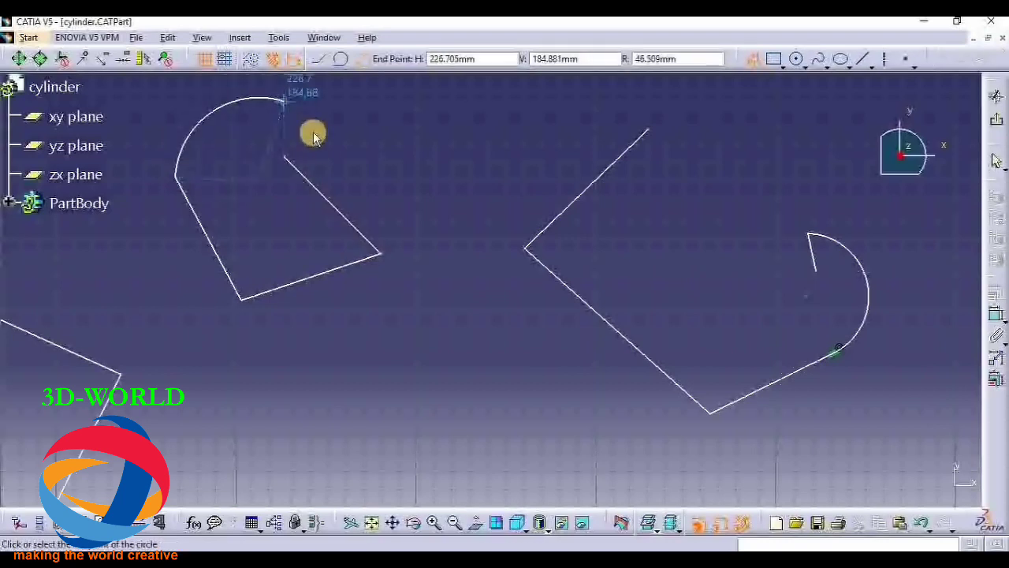
left_click(386, 142)
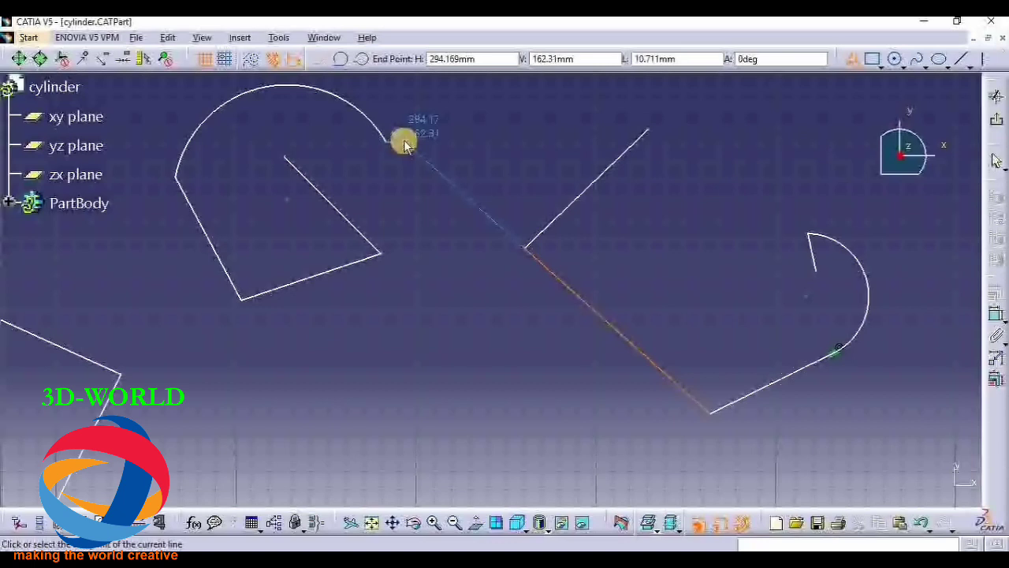
left_click(854, 60)
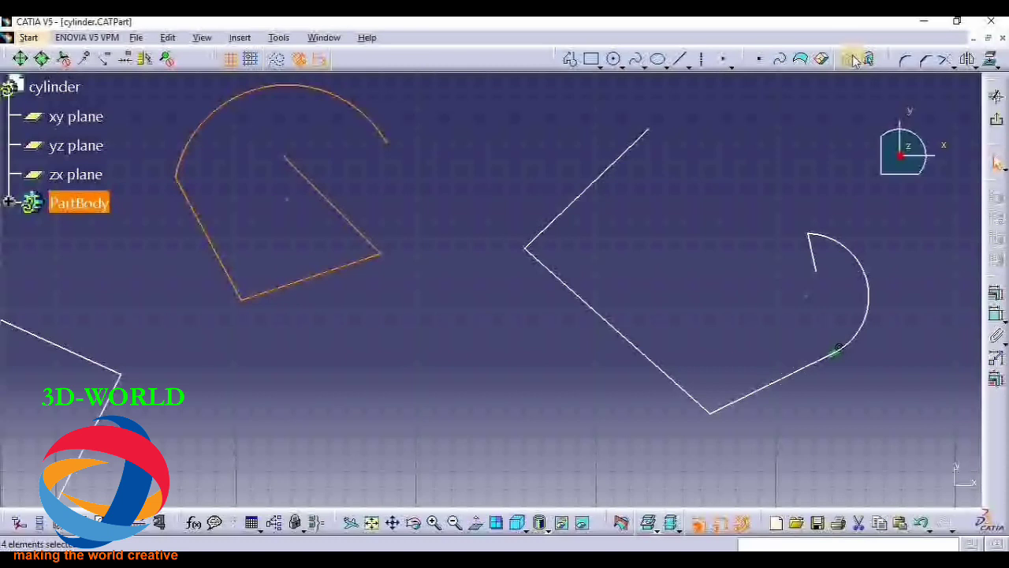
Step: Draw a very narrow upright rectangle between the two open profiles and move it across the profile with the tangent arc
left_click(593, 62)
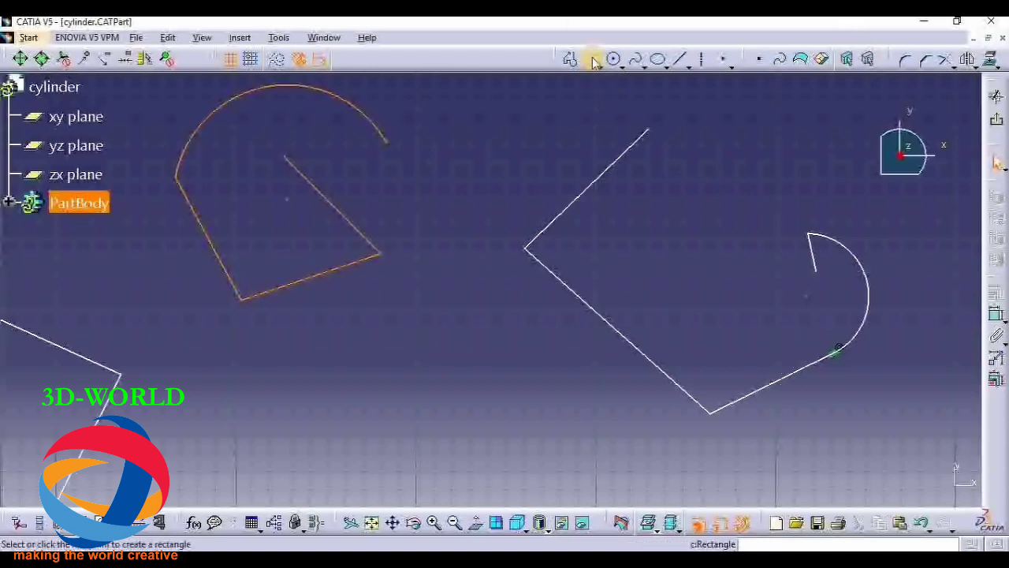
left_click(457, 435)
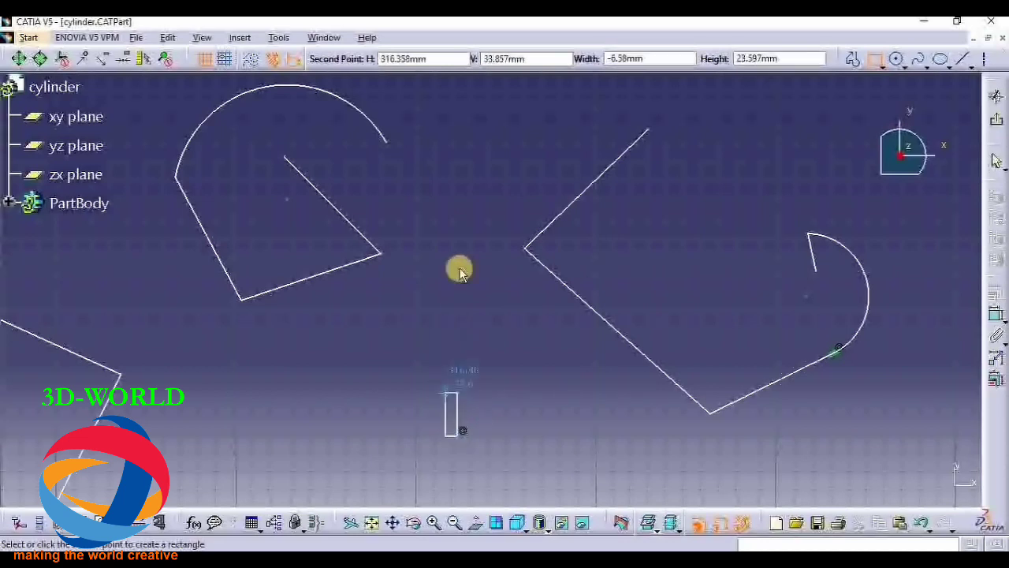
left_click(456, 222)
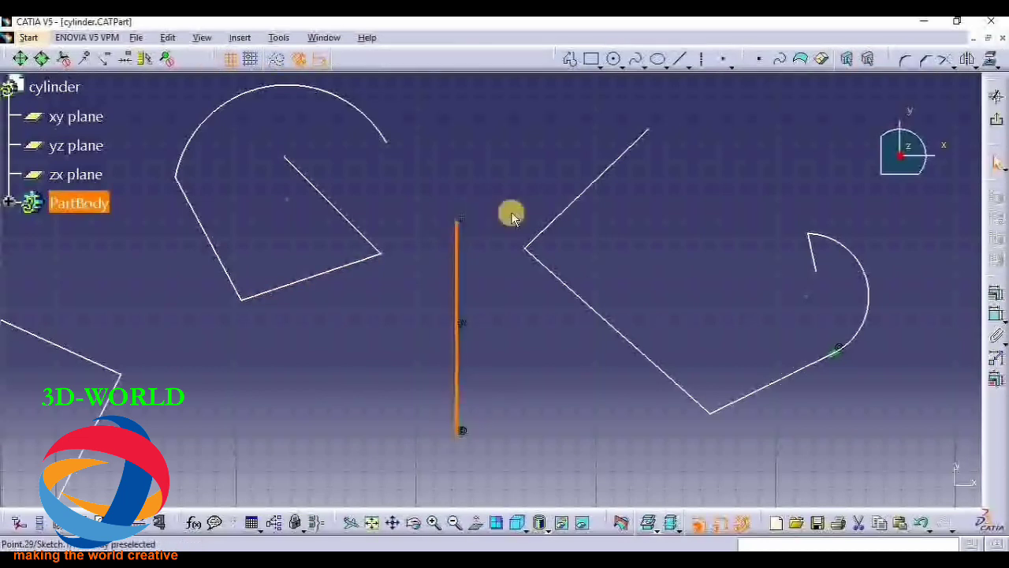
left_click_drag(485, 383, 636, 384)
Step: Draw a two-point rectangle about 170 mm wide and 150 mm high, overlapping both open profiles
left_click(592, 61)
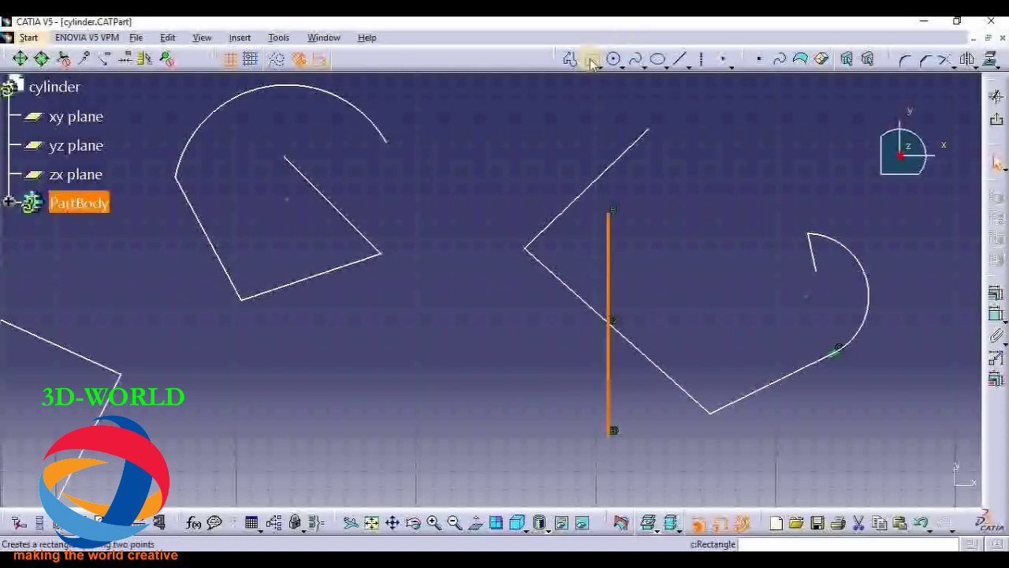
left_click(331, 435)
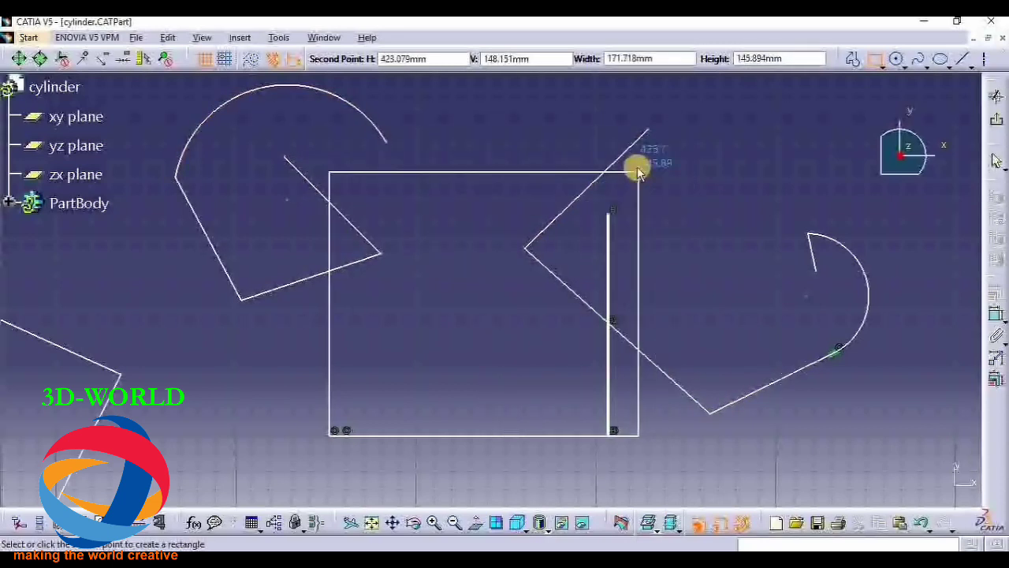
left_click(636, 167)
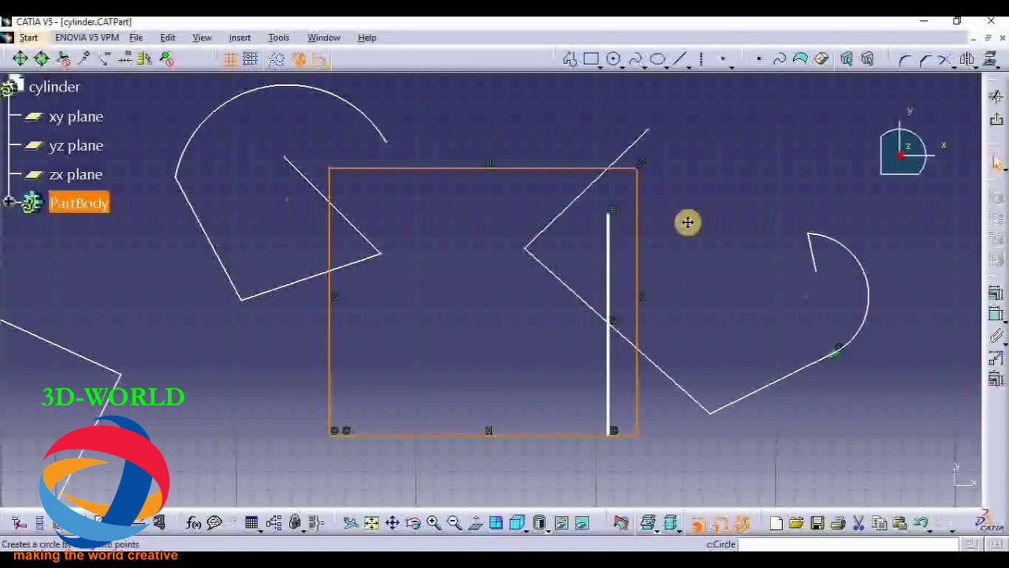
Step: Draw a tilted Oriented Rectangle in the empty sketch area beyond the tangent-arc profile
middle_click_drag(687, 221, 492, 289)
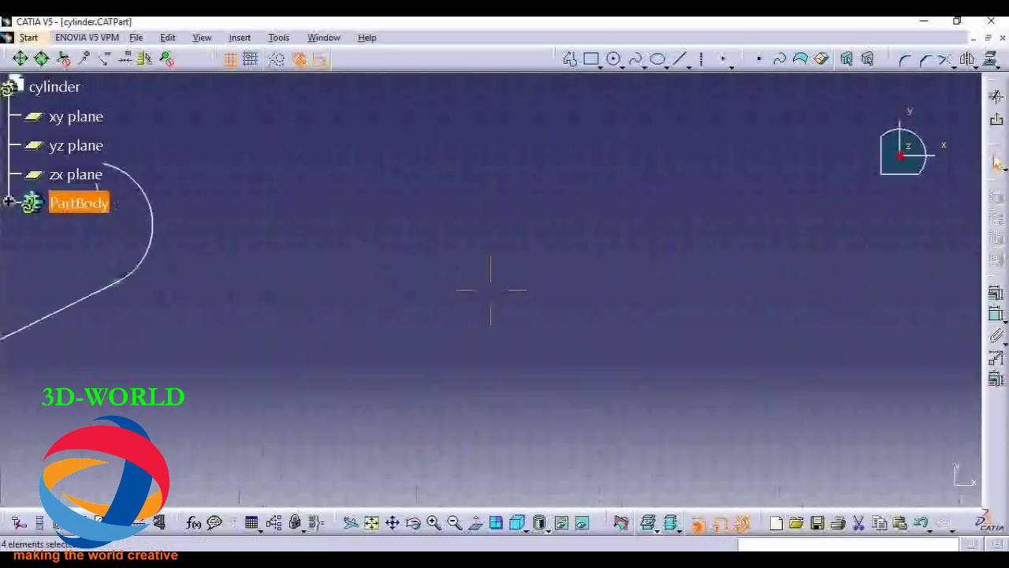
left_click(600, 66)
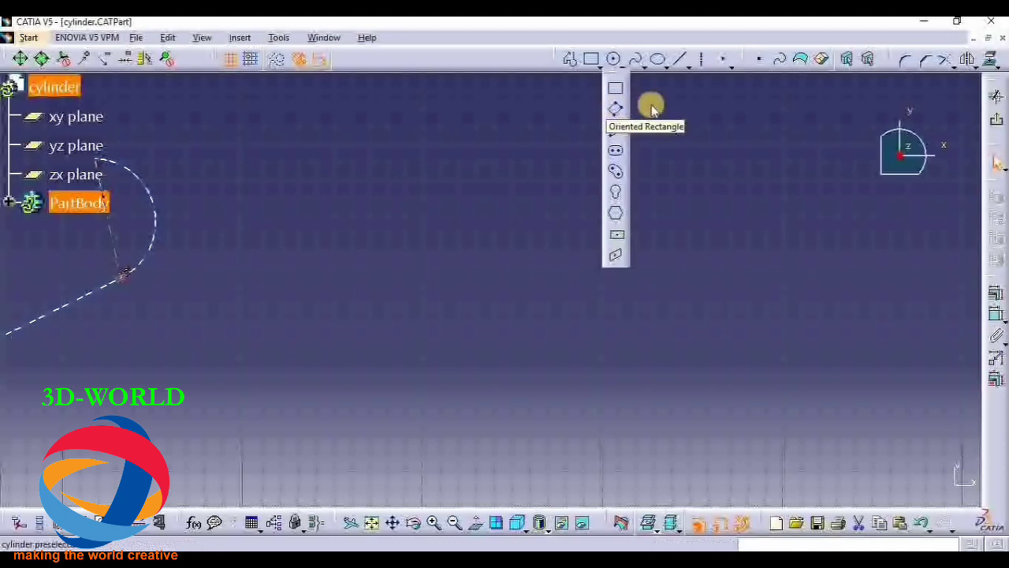
left_click(618, 110)
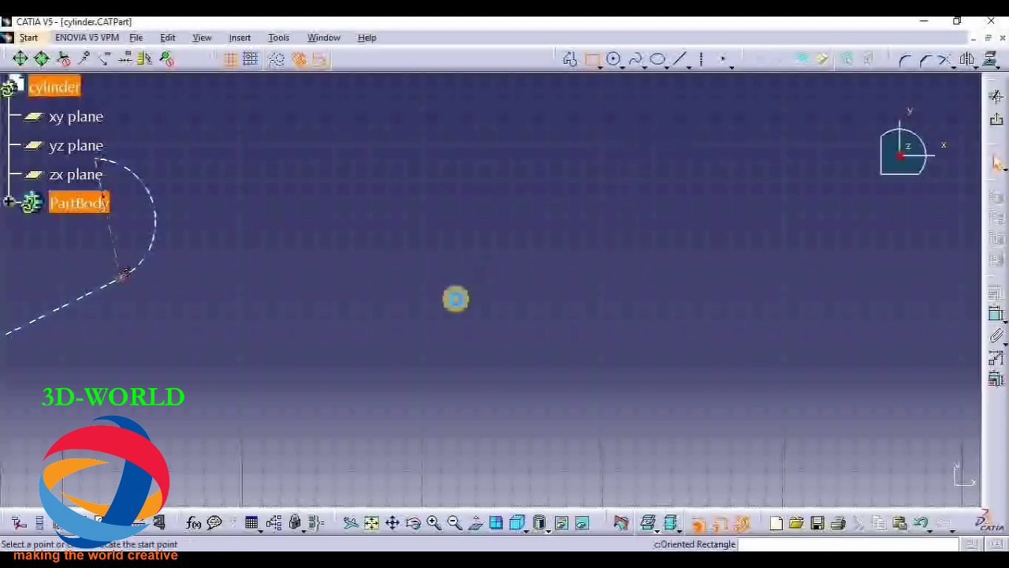
left_click(463, 362)
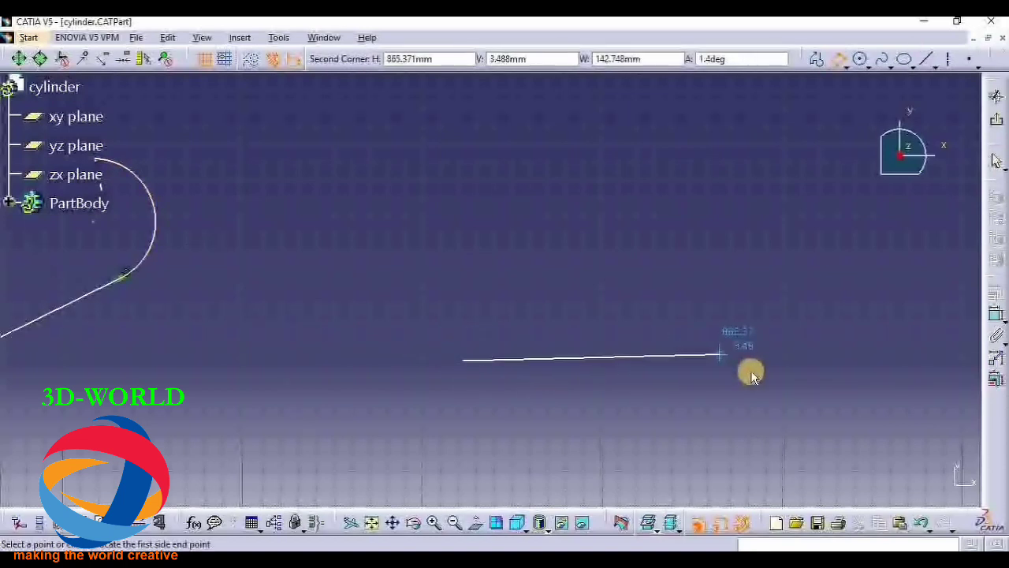
left_click(742, 273)
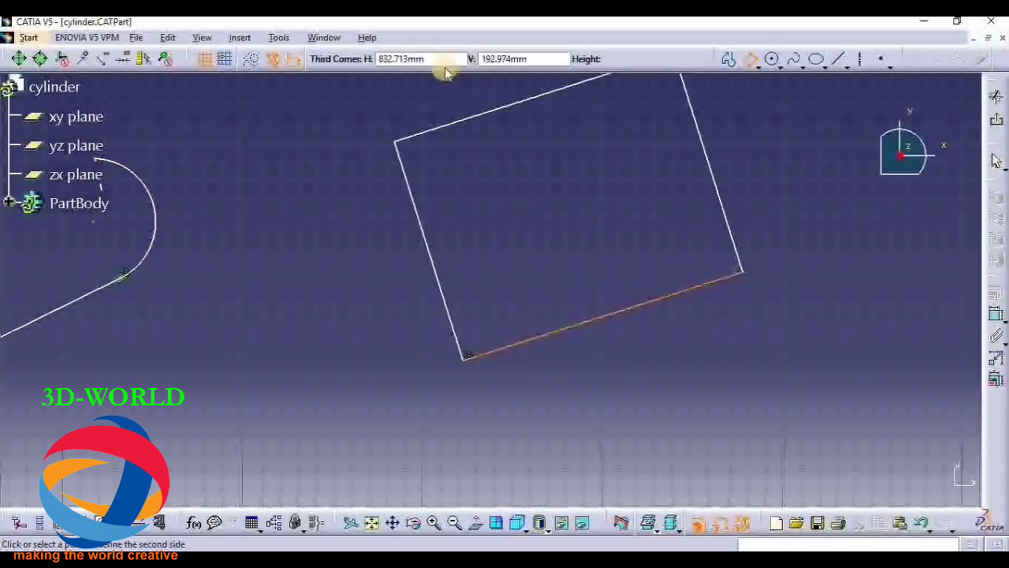
key("Down")
key("Down")
key("Down")
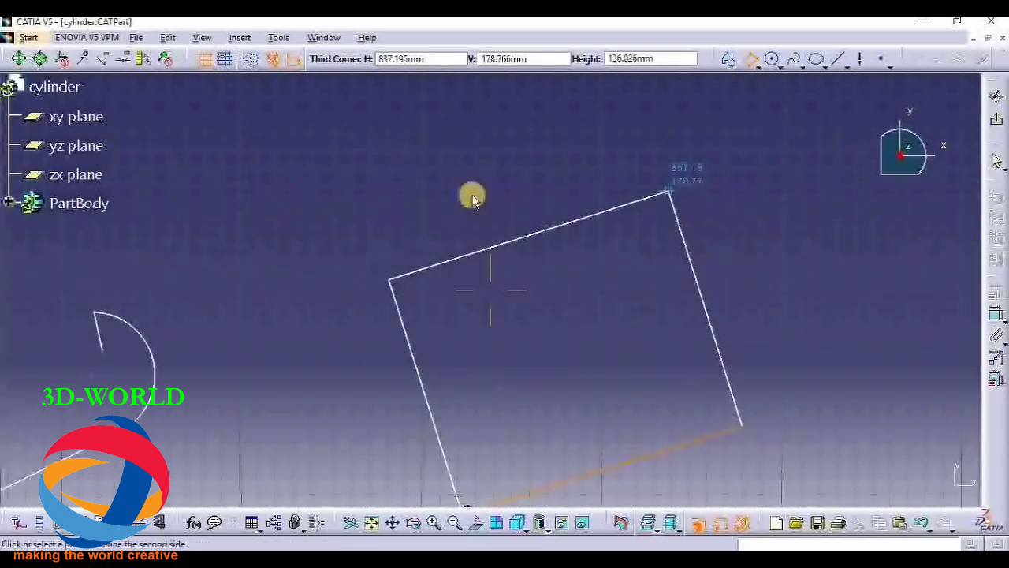
left_click(459, 186)
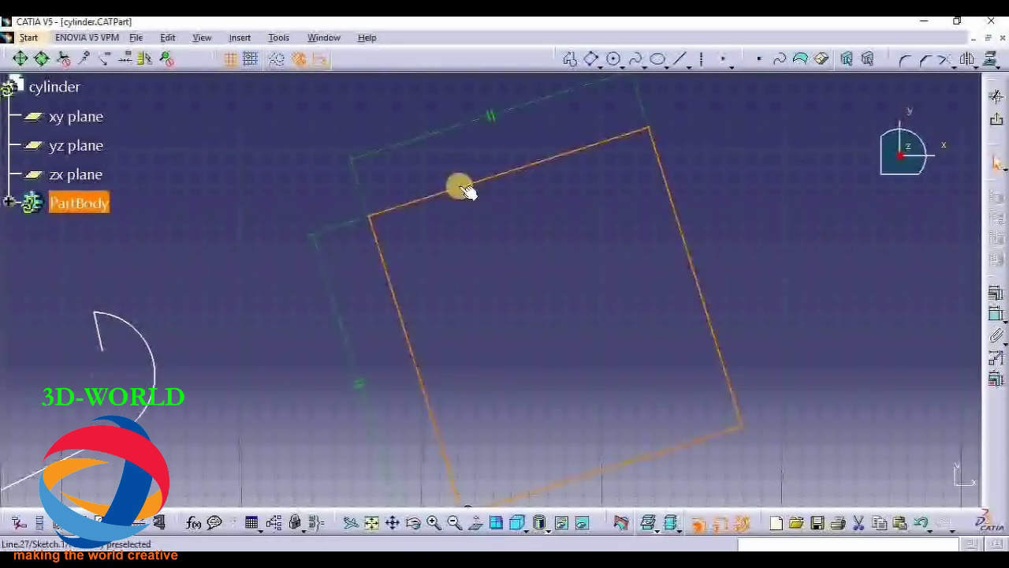
left_click(469, 200)
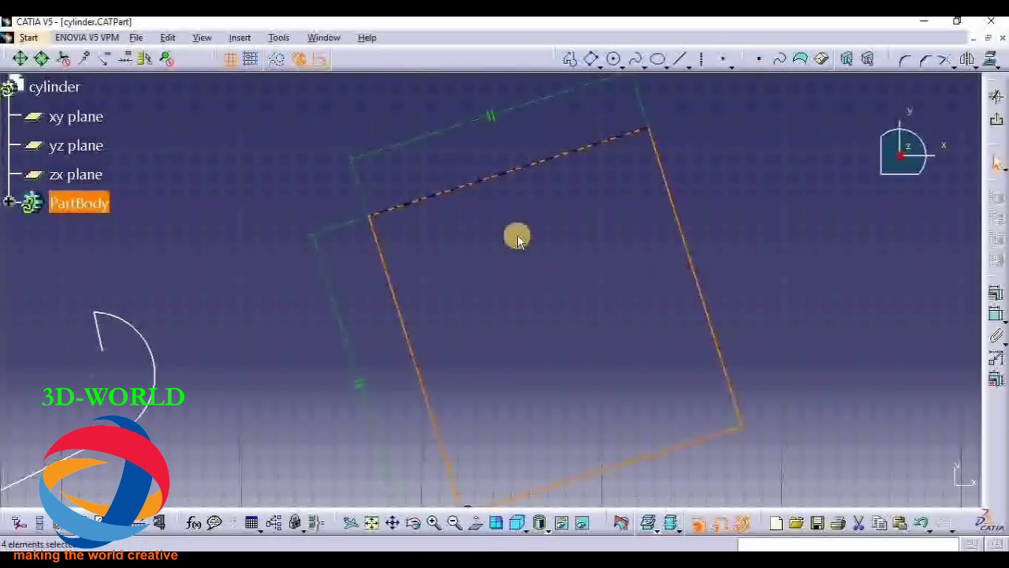
Step: Draw a parallelogram with a height of about 114 mm and an angle of about 107° in the empty area beyond the tilted rectangle
left_click(601, 68)
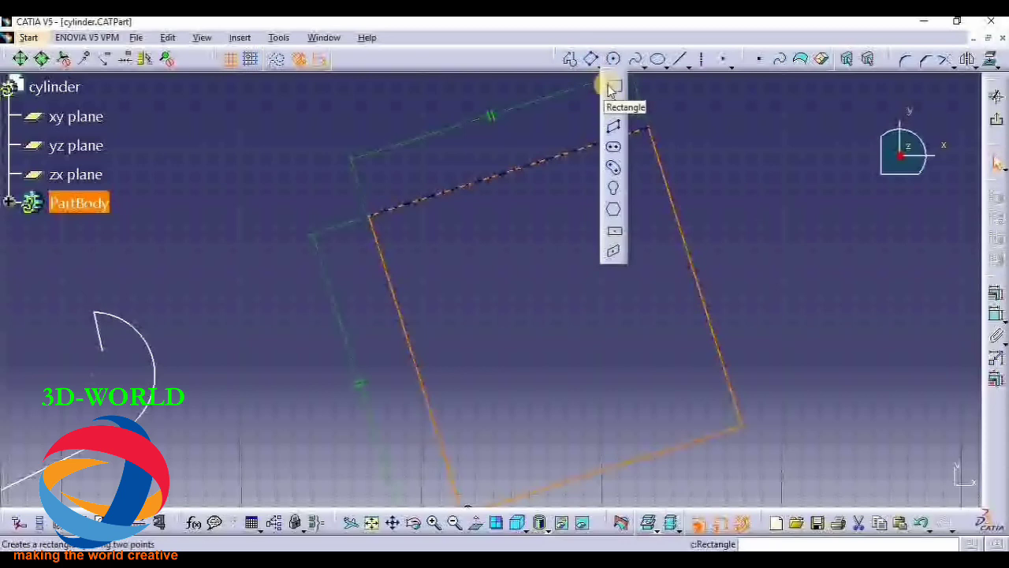
left_click(614, 134)
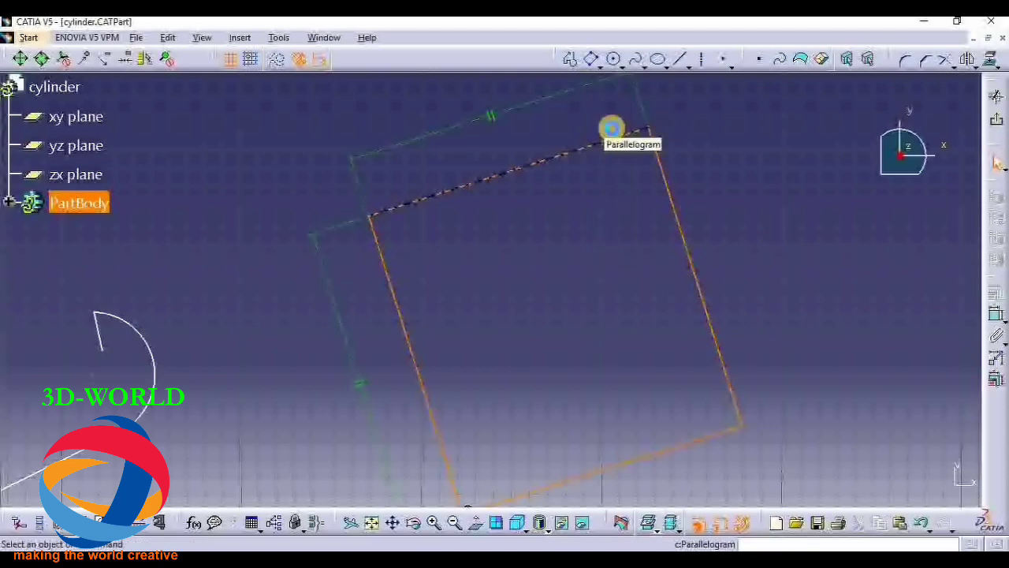
left_click(601, 68)
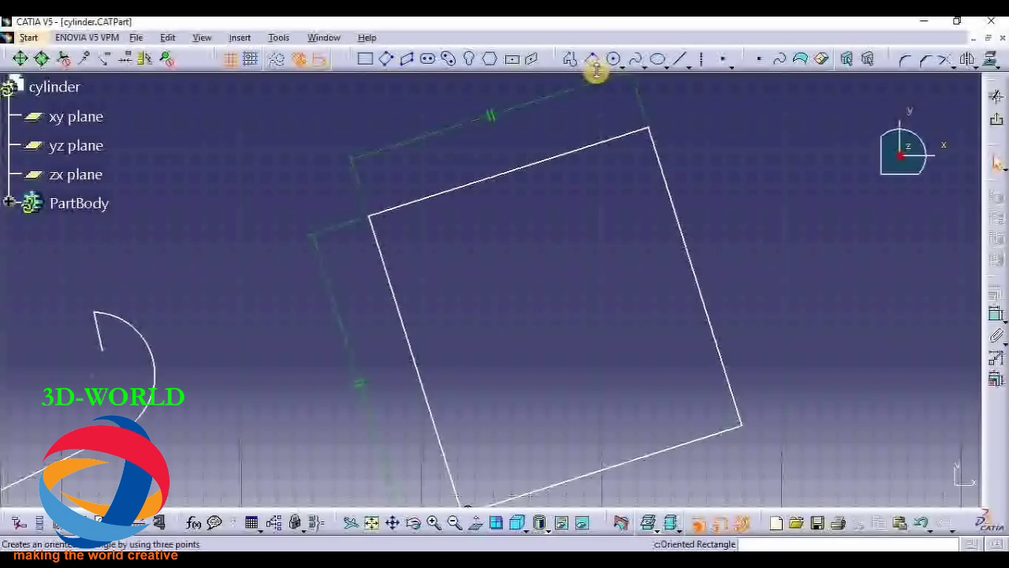
left_click(601, 68)
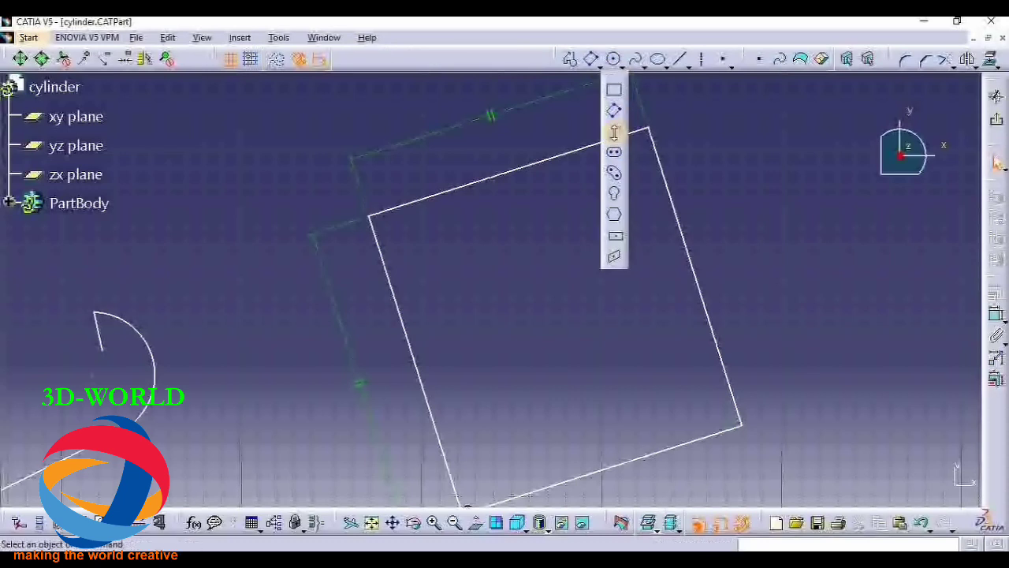
left_click(614, 135)
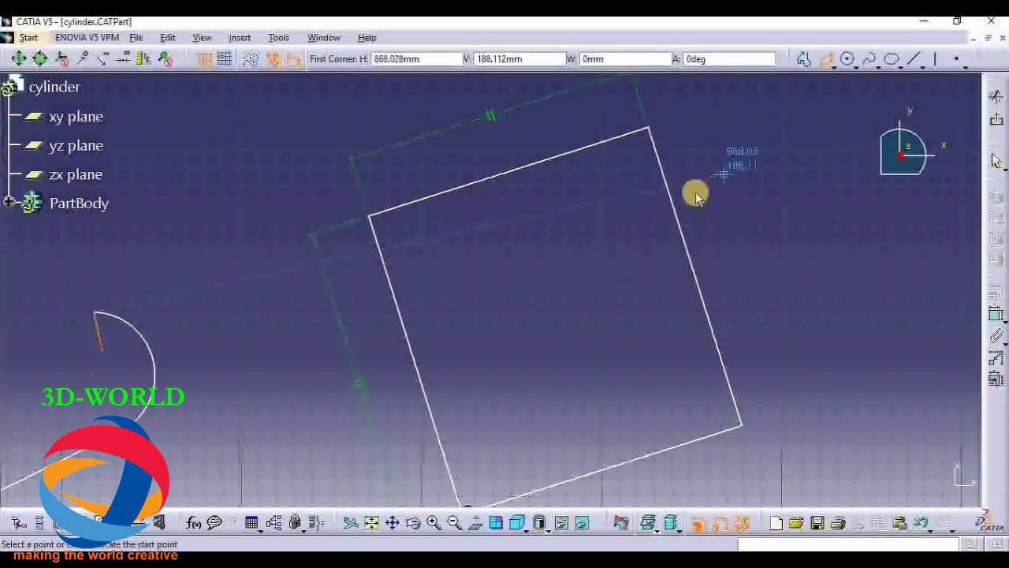
middle_click_drag(692, 191, 5, 334)
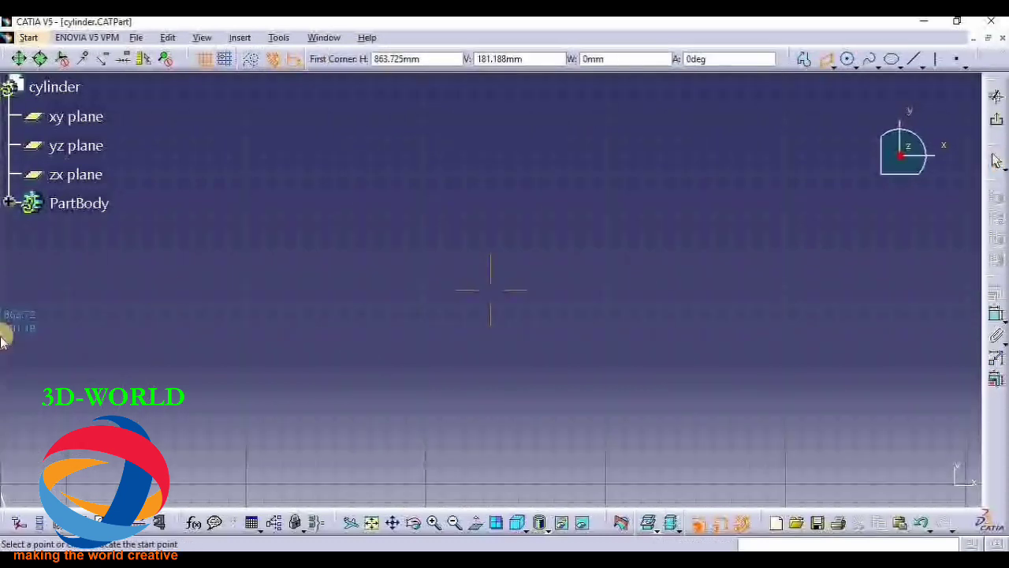
left_click(447, 353)
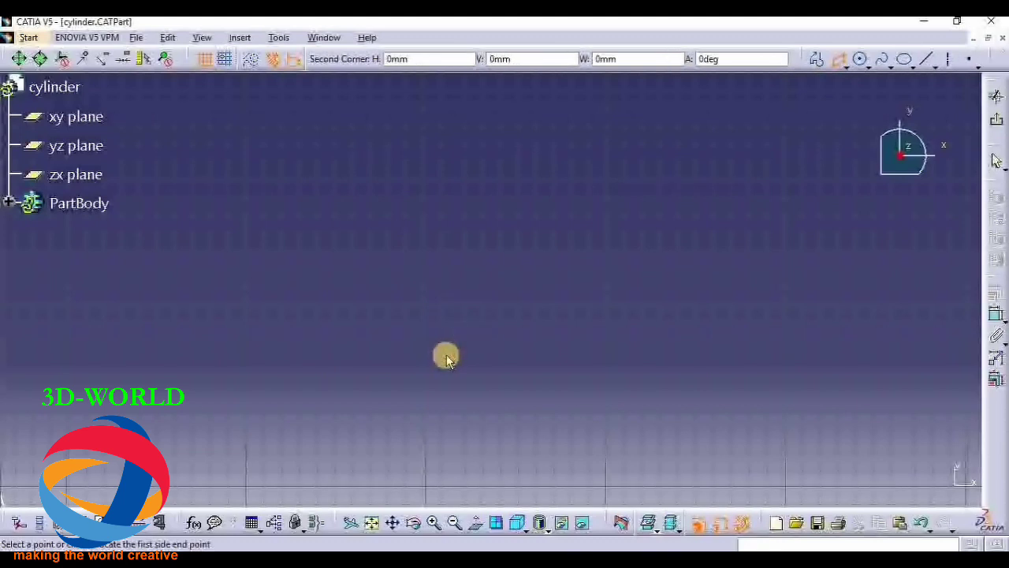
left_click(611, 201)
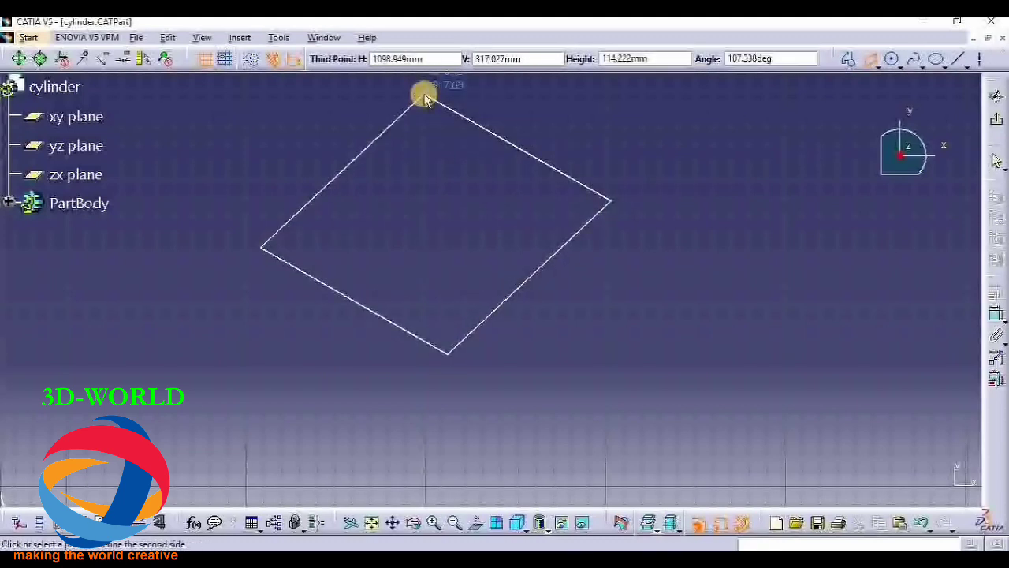
left_click(424, 92)
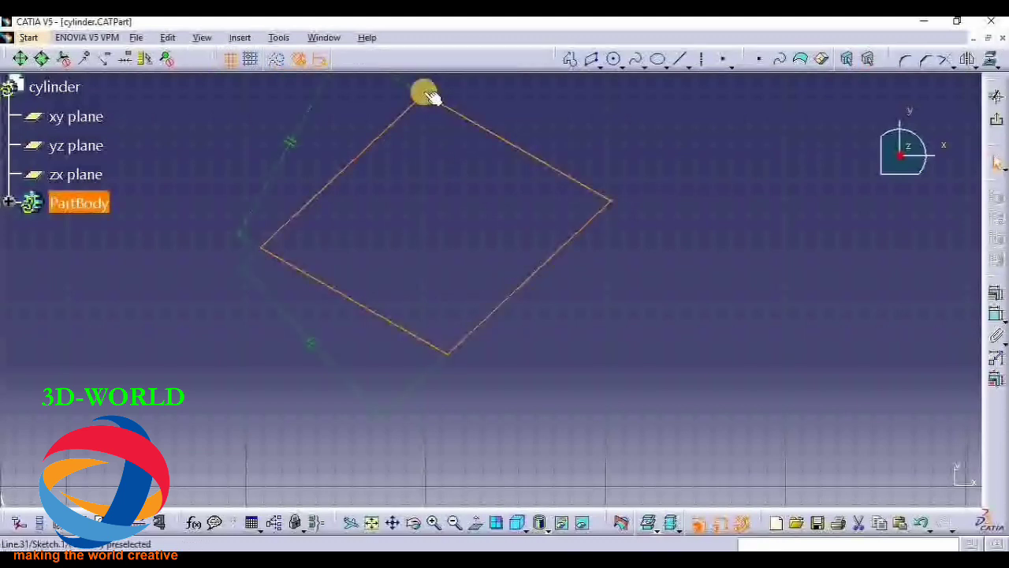
Step: Draw a horizontal Elongated Hole with a radius of about 35 mm in the empty area beyond the parallelogram
left_click(597, 65)
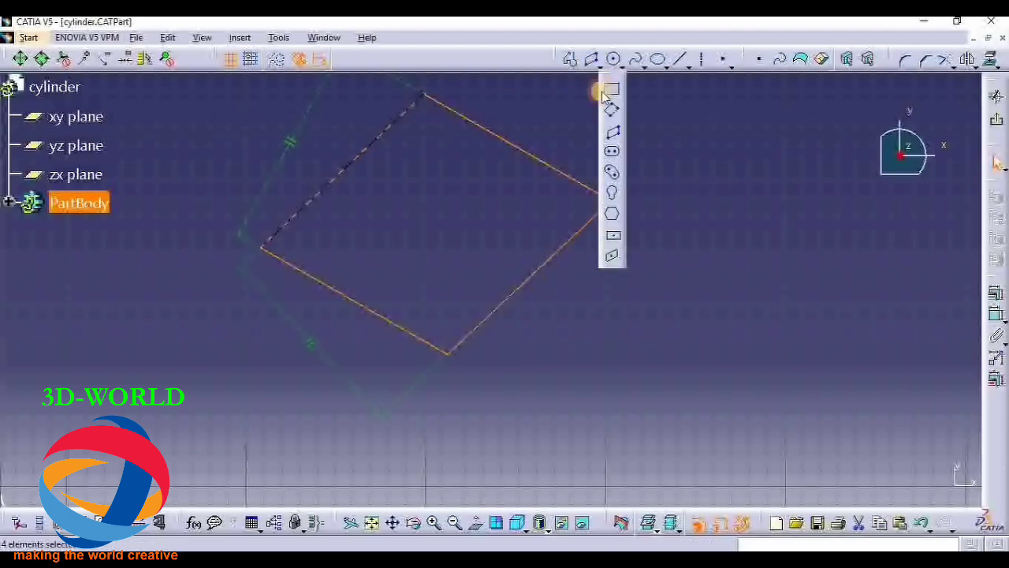
left_click(614, 157)
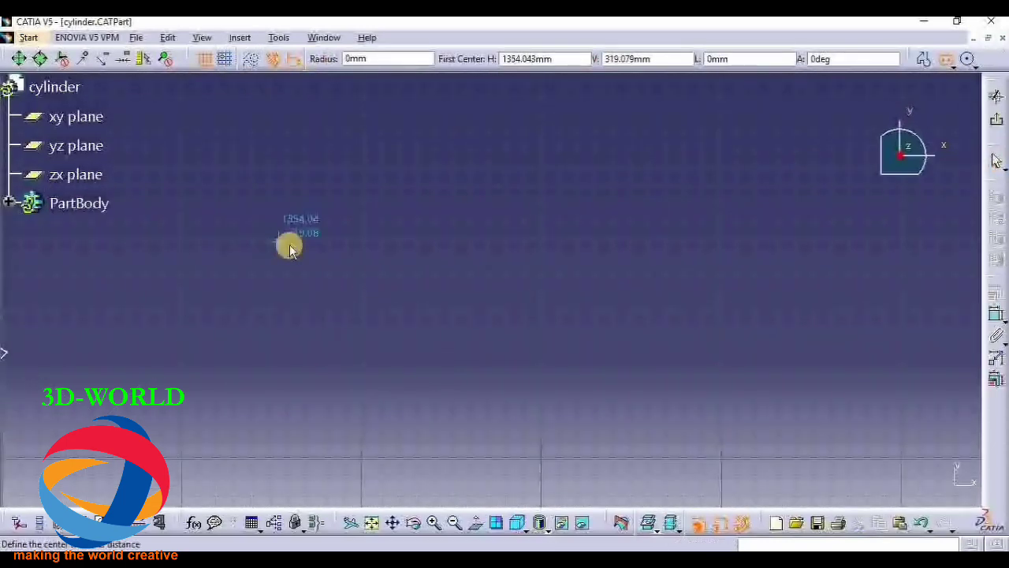
left_click(285, 241)
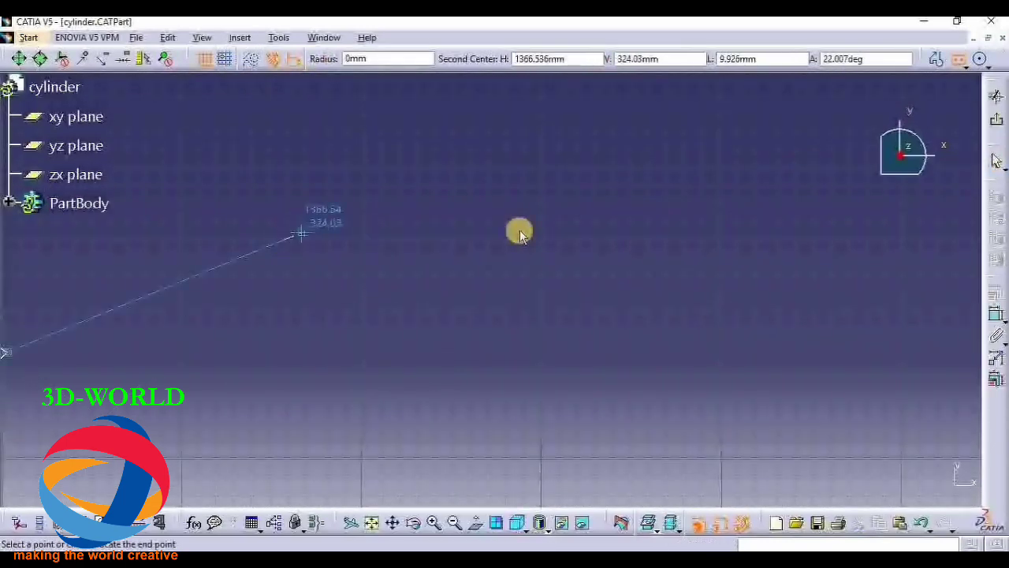
left_click(715, 239)
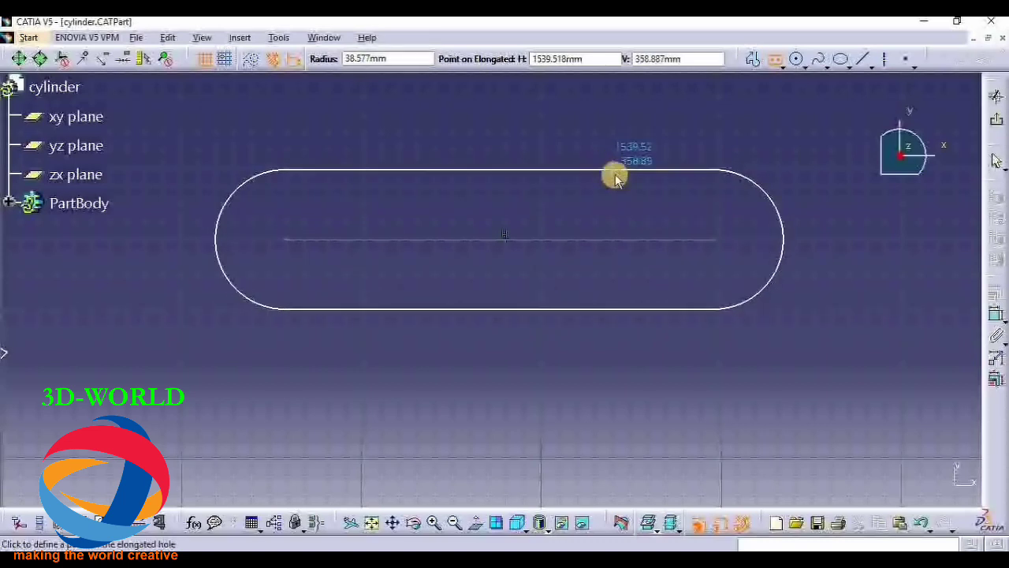
left_click(615, 176)
left_click(620, 186)
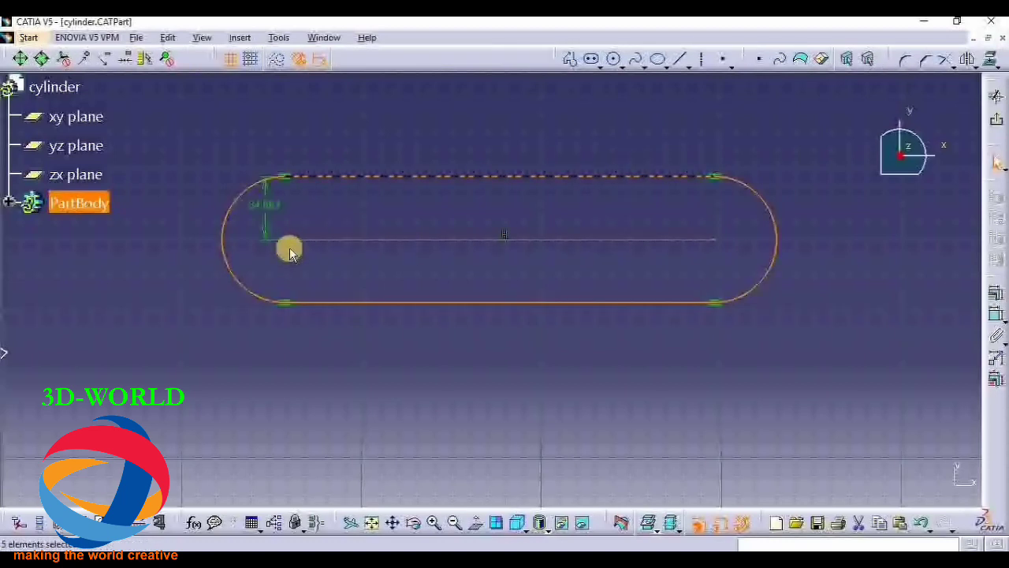
left_click(555, 253, "ctrl")
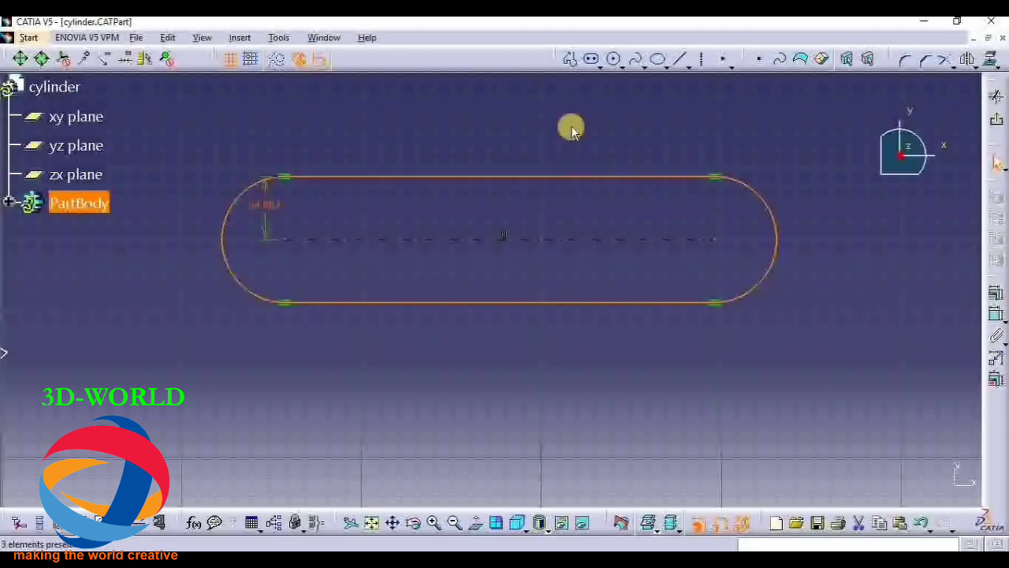
left_click(600, 68)
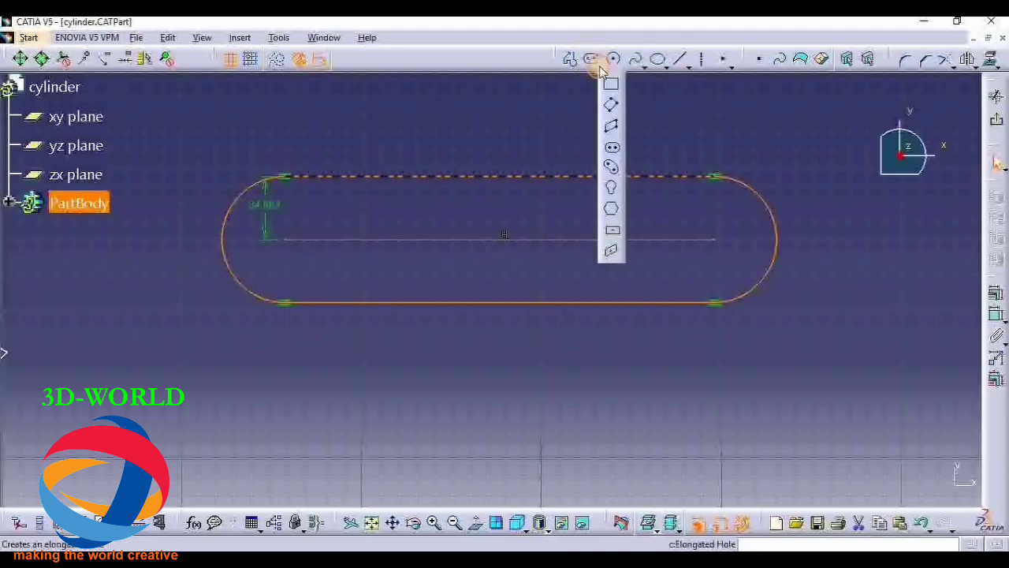
left_click(615, 174)
mouse_move(739, 403)
middle_mouse_down()
mouse_move(36, 416)
mouse_move(254, 173)
middle_mouse_up()
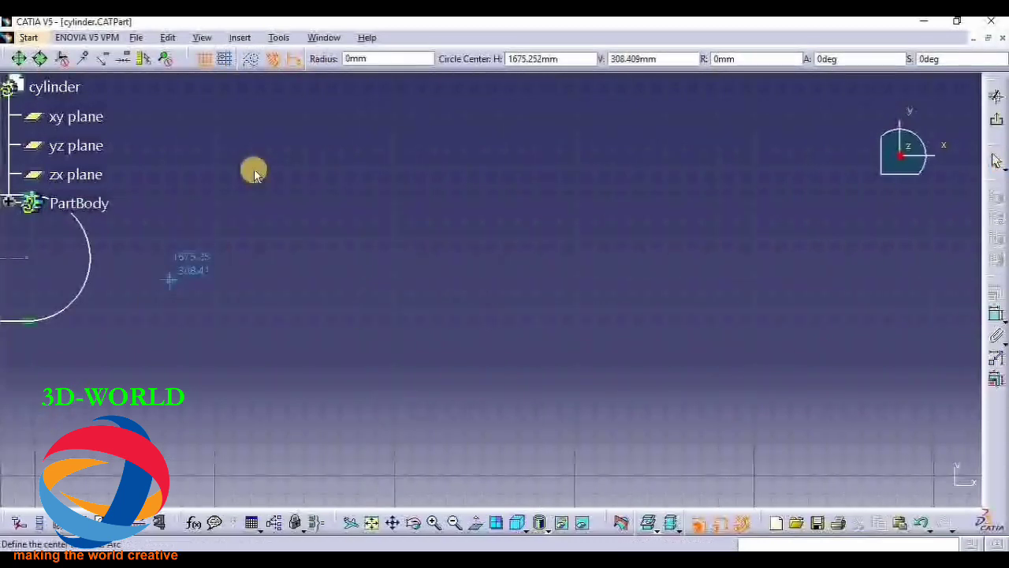
left_click(311, 195)
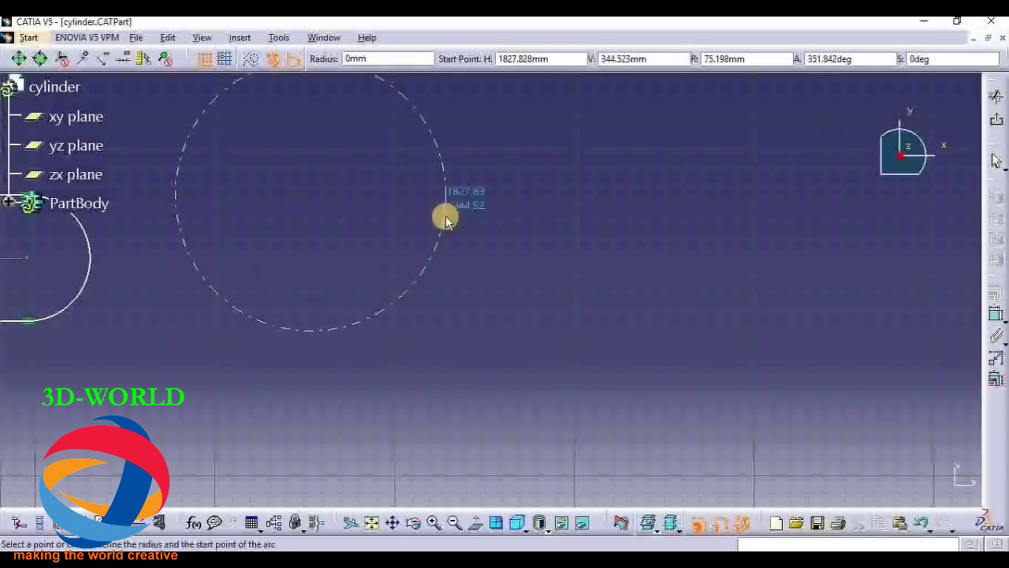
left_click(420, 224)
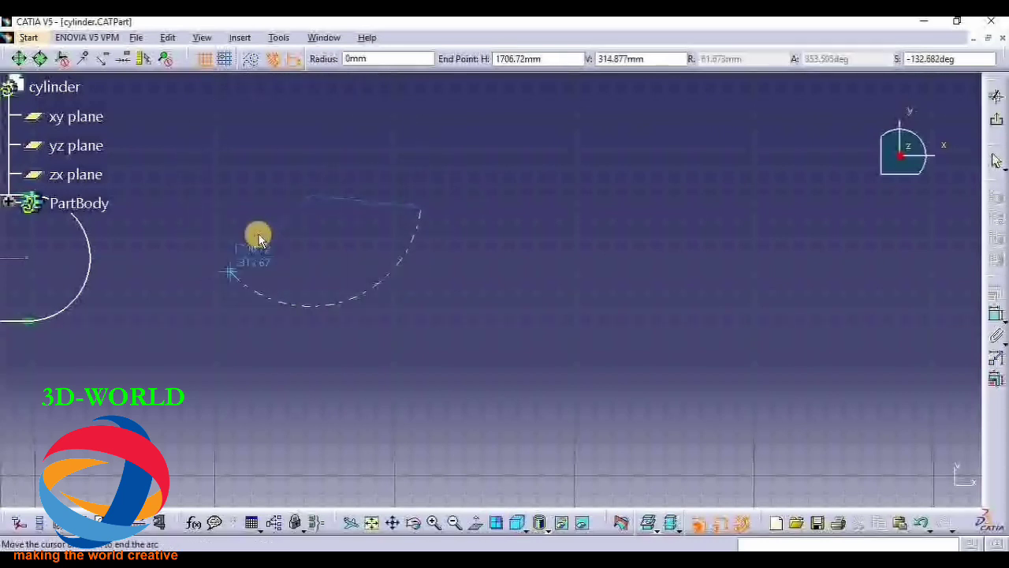
left_click(235, 208)
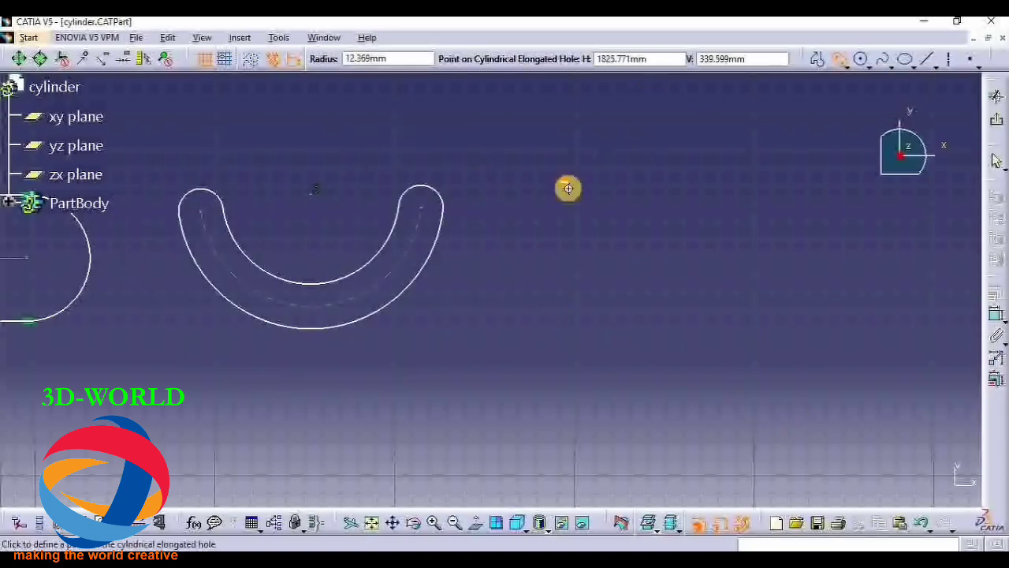
middle_click_drag(568, 188, 564, 280)
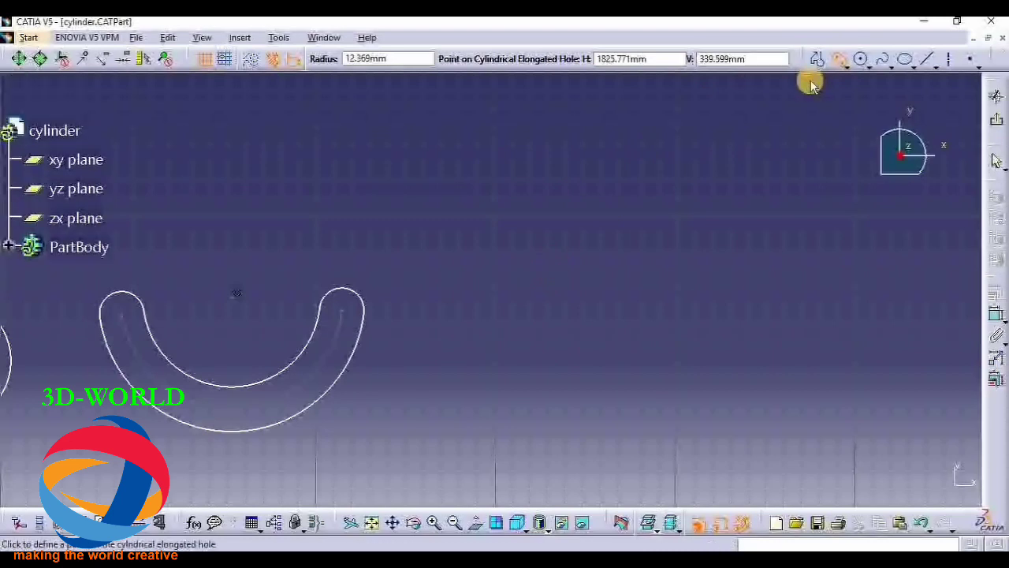
key("Escape")
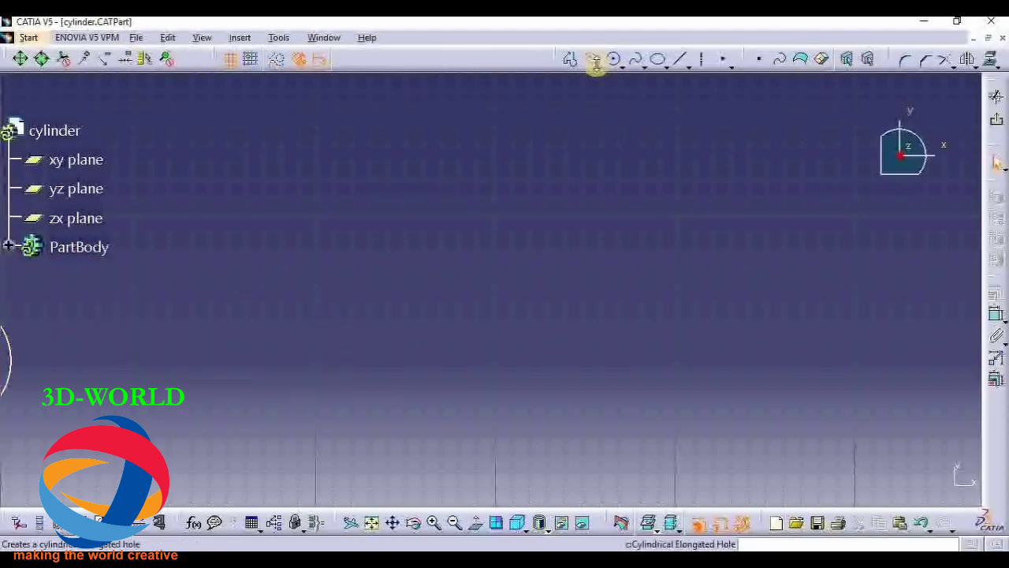
Step: Draw a Cylindrical Elongated Hole beyond the straight elongated hole, as a narrow curved slot with a centre arc radius of about 47 mm
left_click(597, 64)
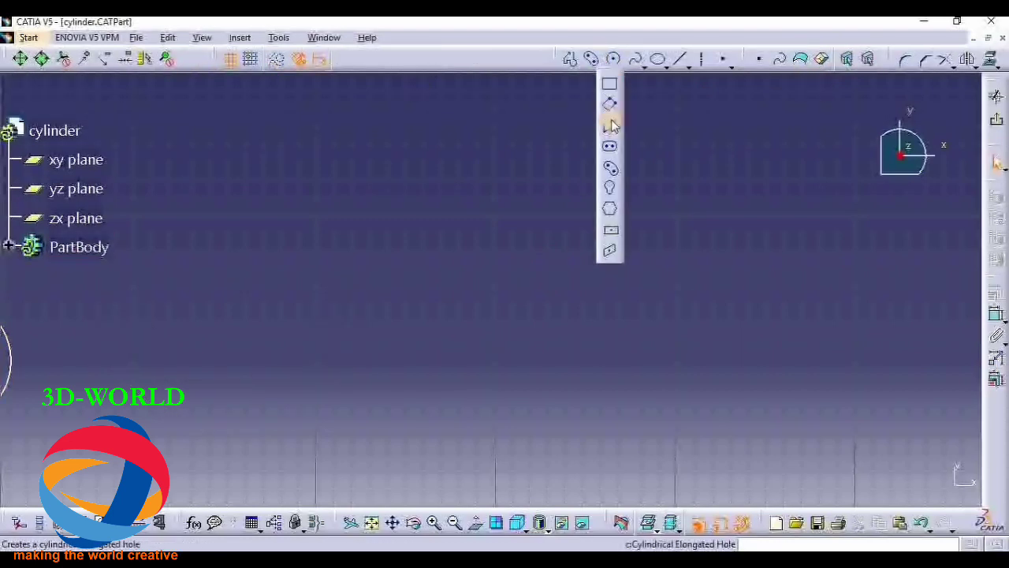
left_click(614, 166)
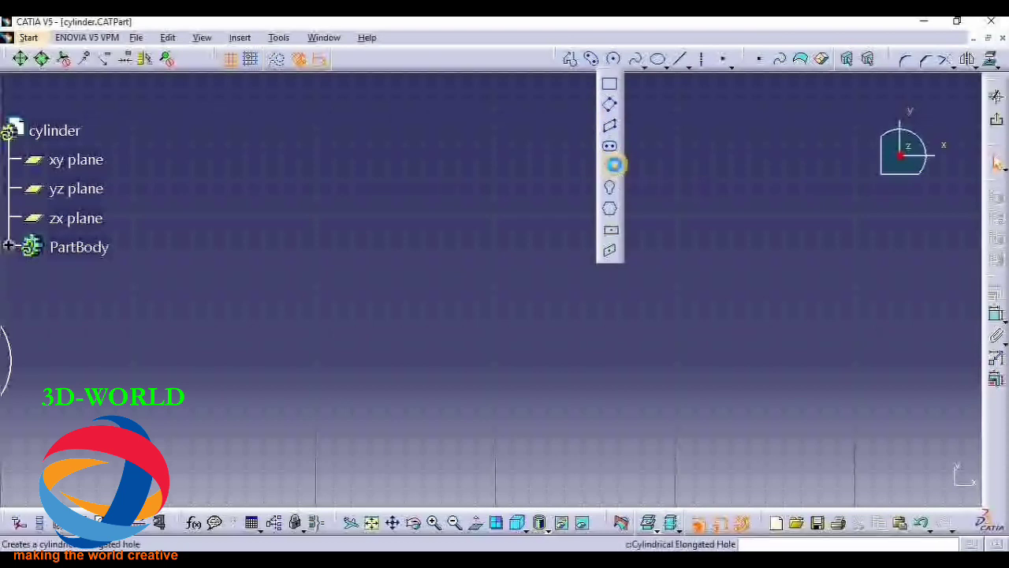
left_click(456, 181)
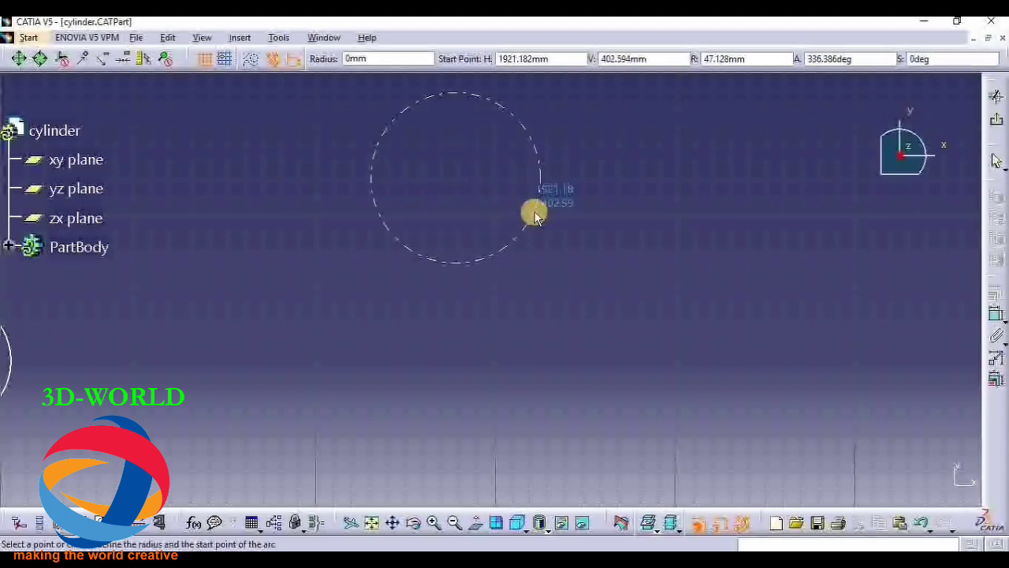
left_click(534, 216)
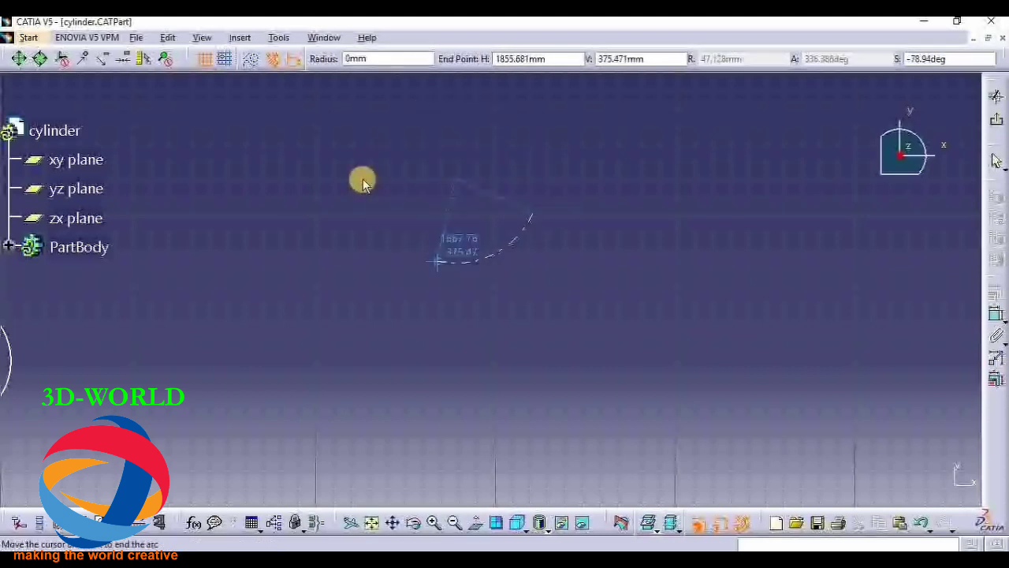
left_click(360, 118)
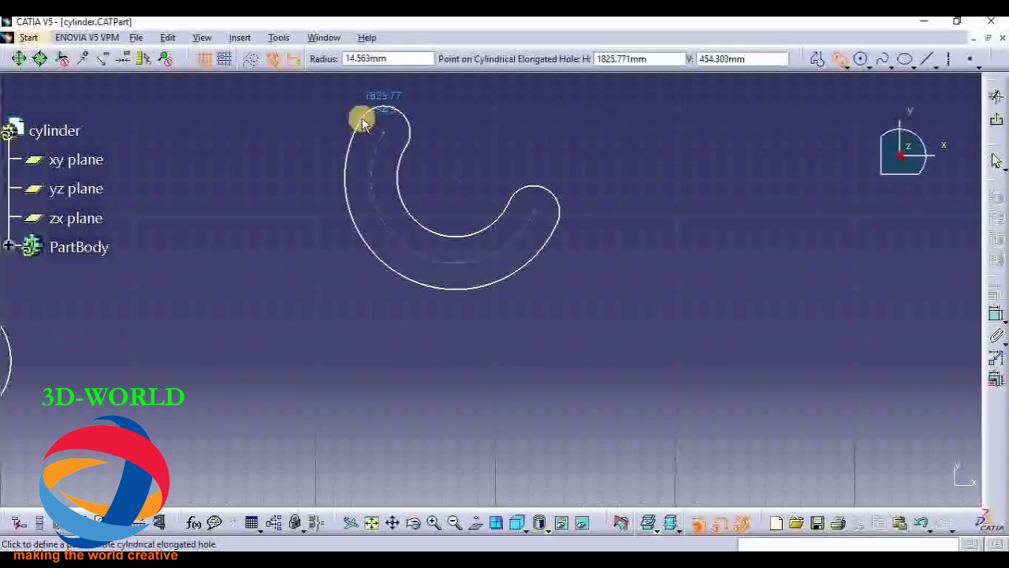
left_click(450, 258)
left_click(785, 384)
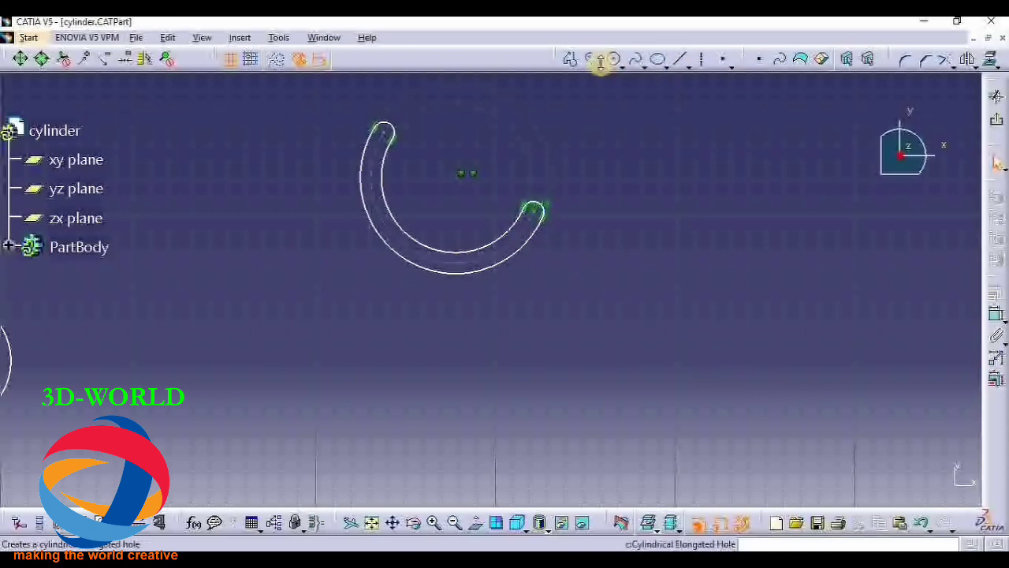
Step: Draw an upright Keyhole Profile beyond the curved slot, with the large circle above and the small rounded end below
left_click(617, 63)
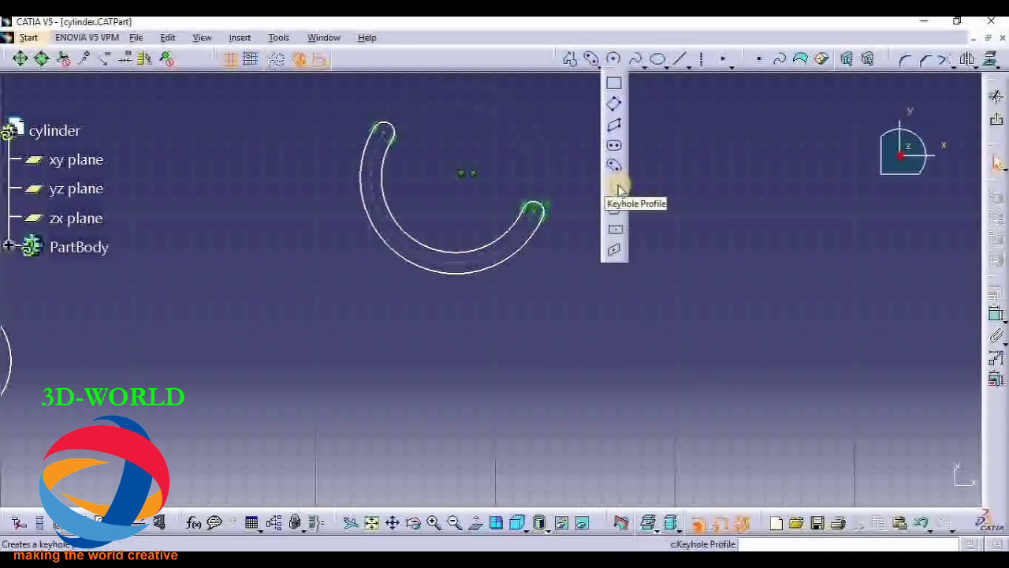
left_click(617, 187)
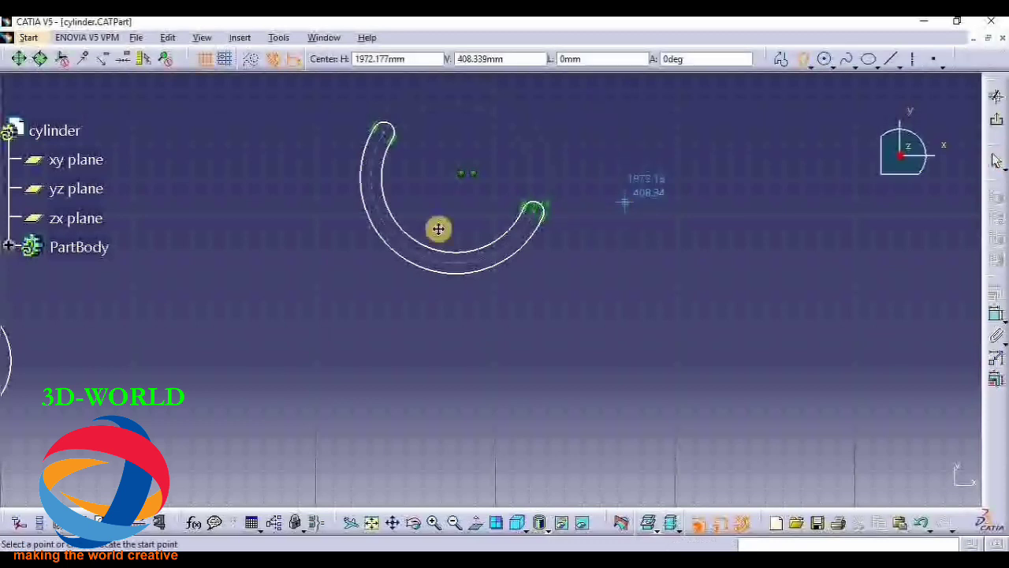
middle_click_drag(761, 142, 460, 162)
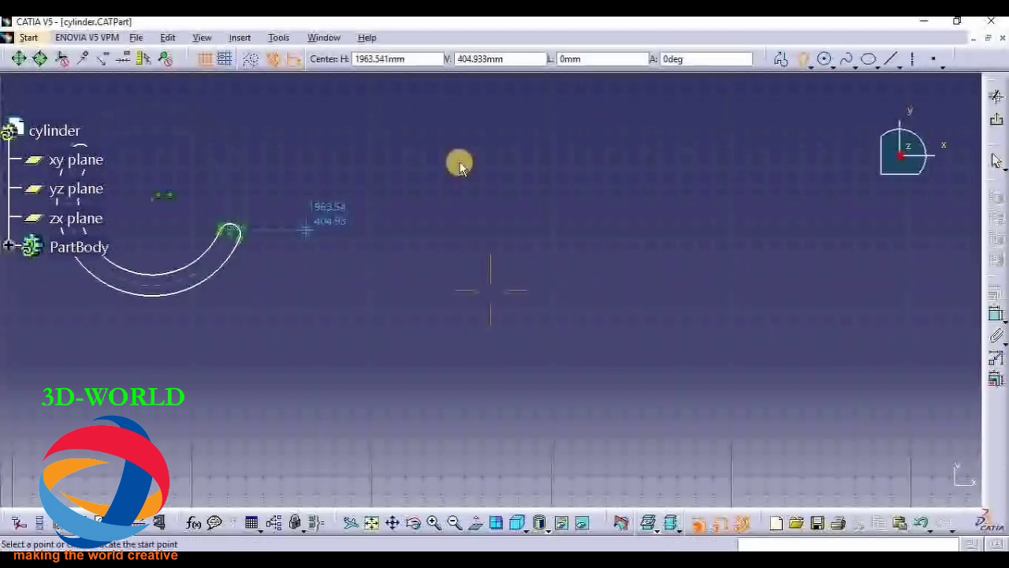
left_click(524, 175)
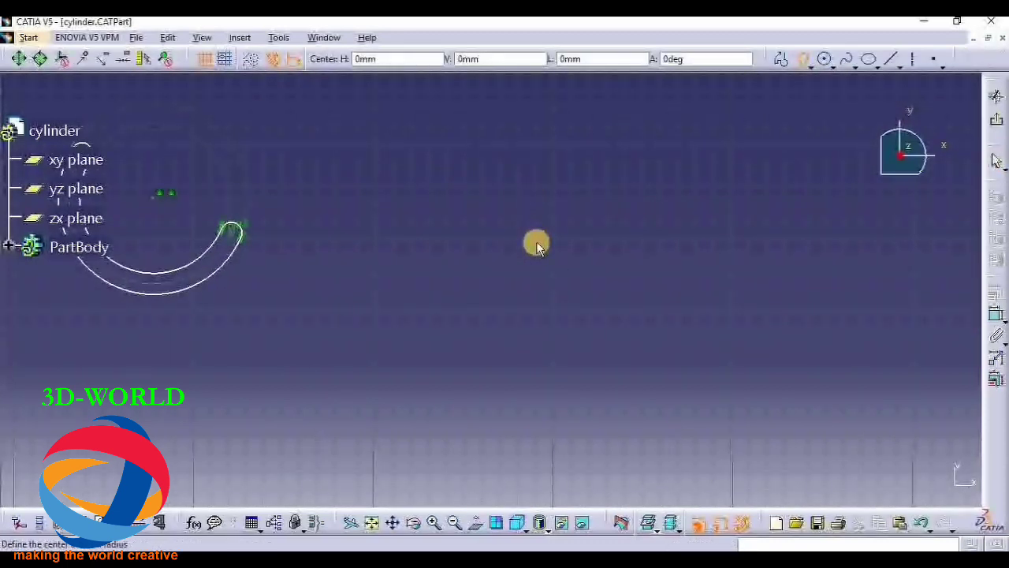
left_click(525, 311)
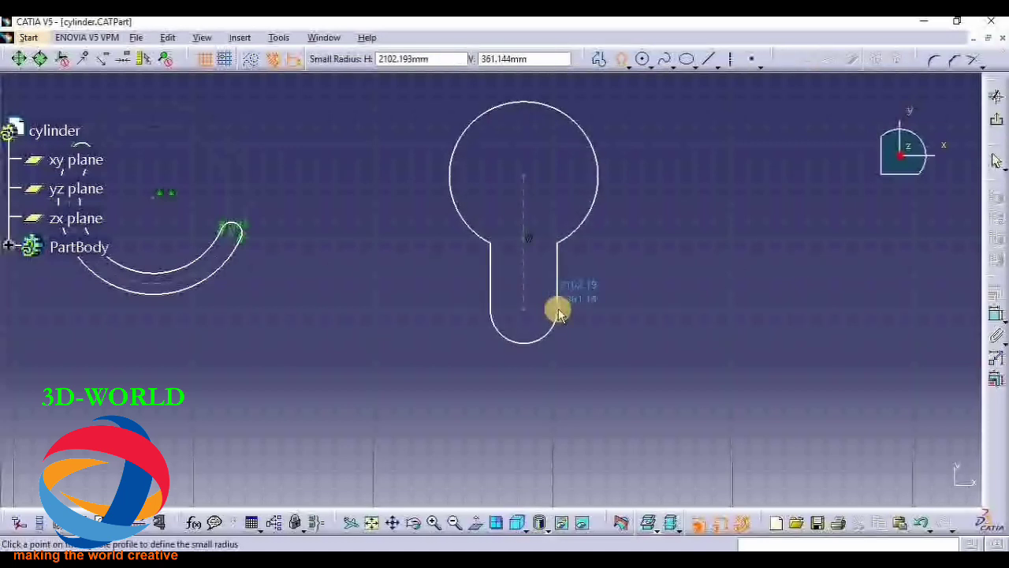
left_click(549, 312)
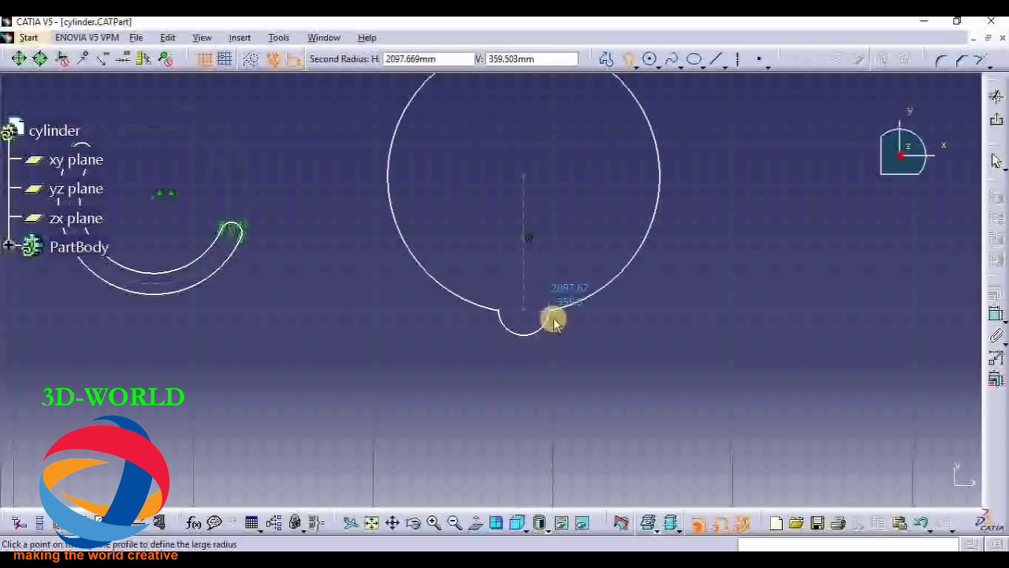
left_click(534, 225)
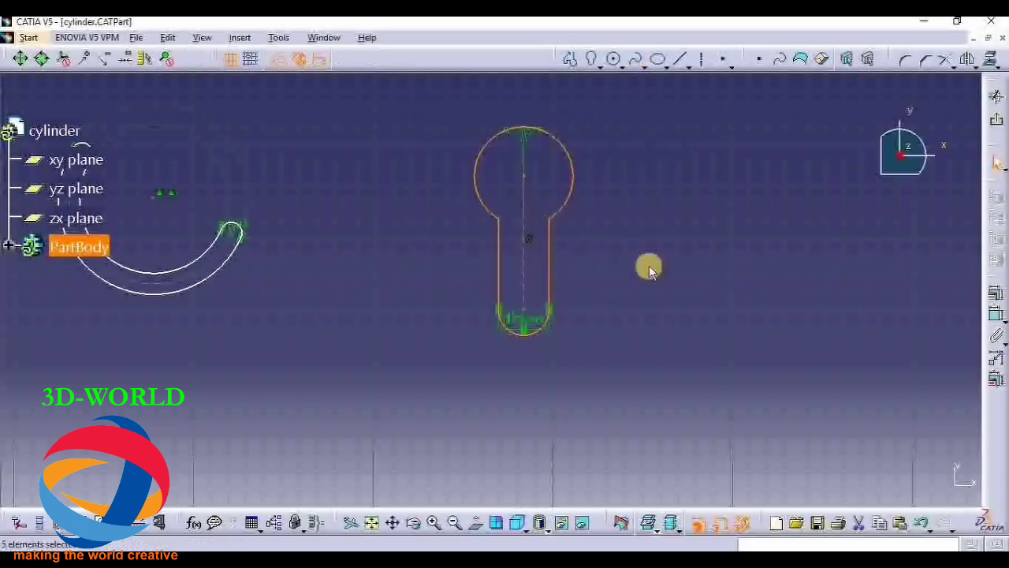
Step: Draw a second upright Keyhole Profile beyond the first one, with a larger circle above and a narrower rounded stem below
middle_click_drag(366, 277, 88, 287)
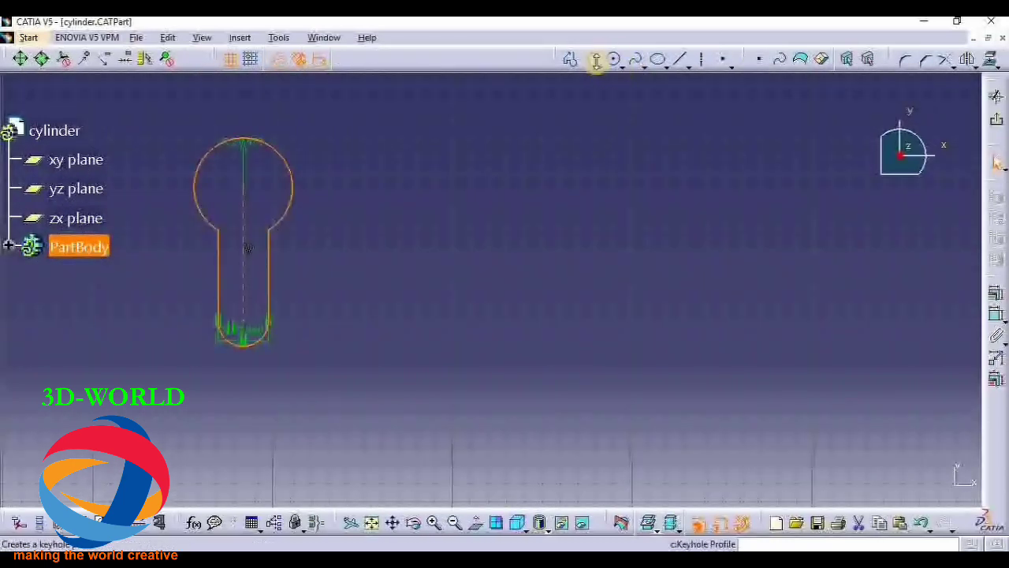
left_click(591, 60)
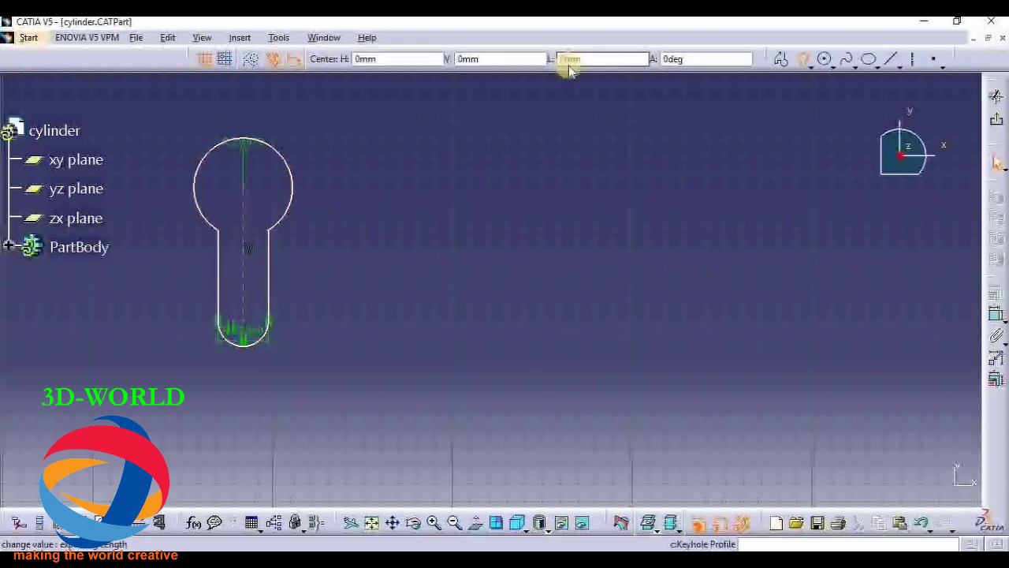
left_click(506, 157)
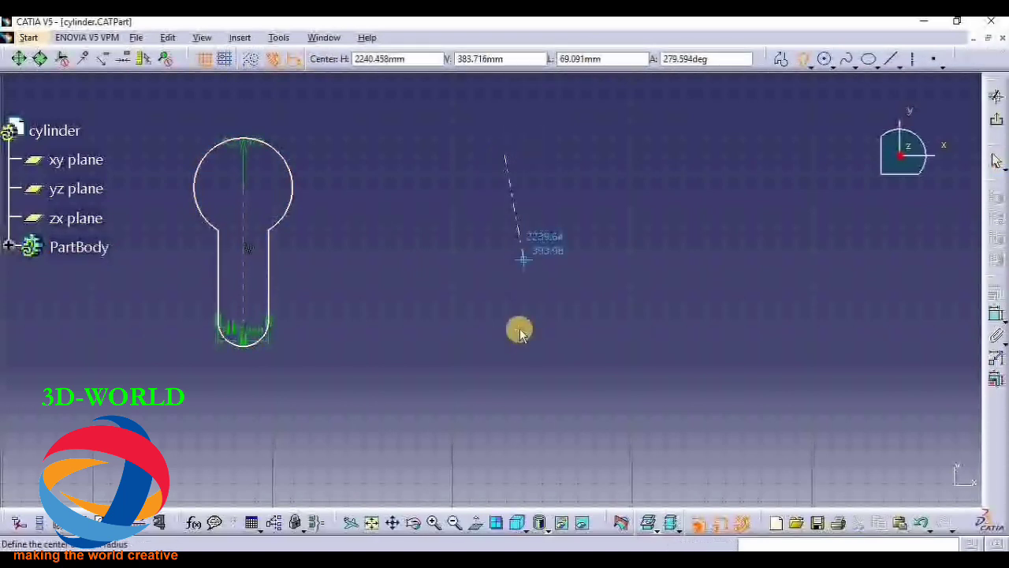
left_click(506, 358)
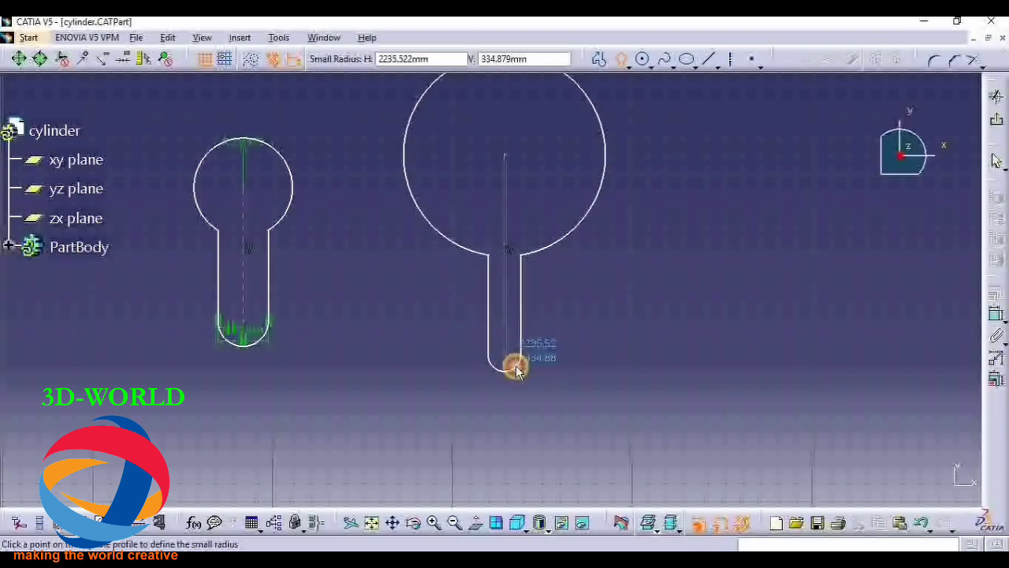
left_click(517, 370)
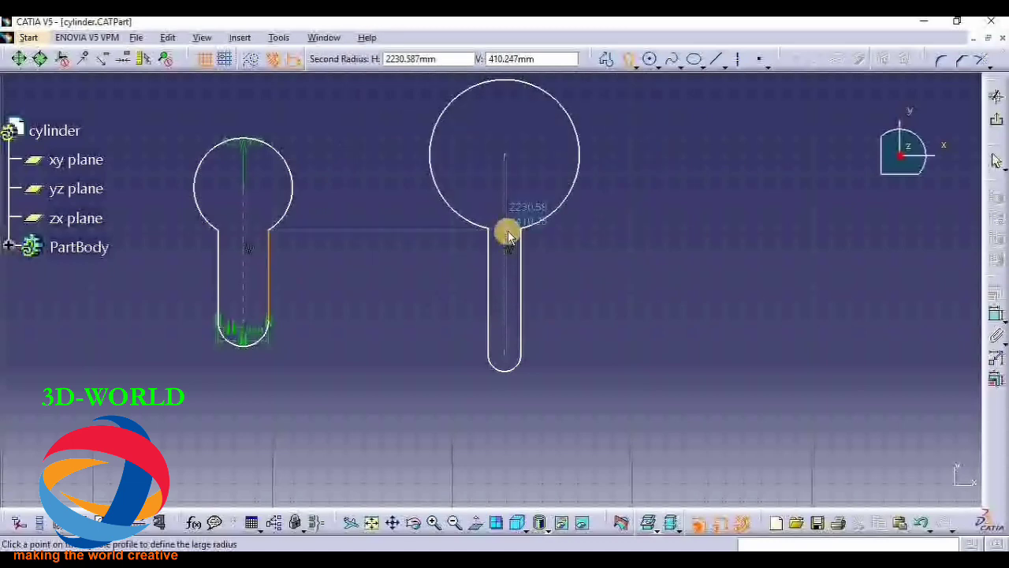
left_click(509, 236)
Step: Draw a slightly rotated Hexagon in the empty area beyond the second keyhole profile
mouse_move(615, 275)
middle_mouse_down()
mouse_move(331, 328)
mouse_move(613, 145)
middle_mouse_up()
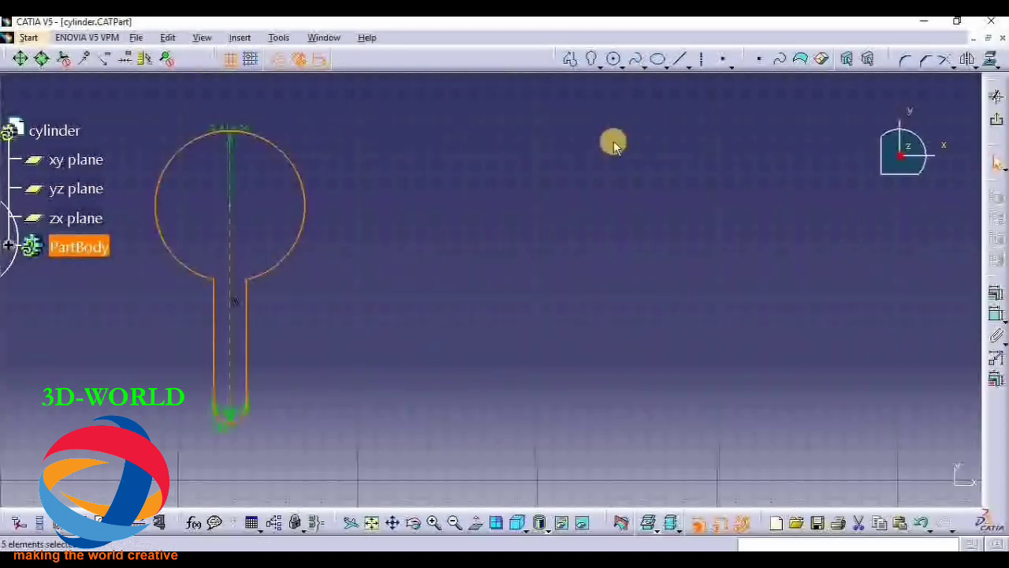
left_click(600, 65)
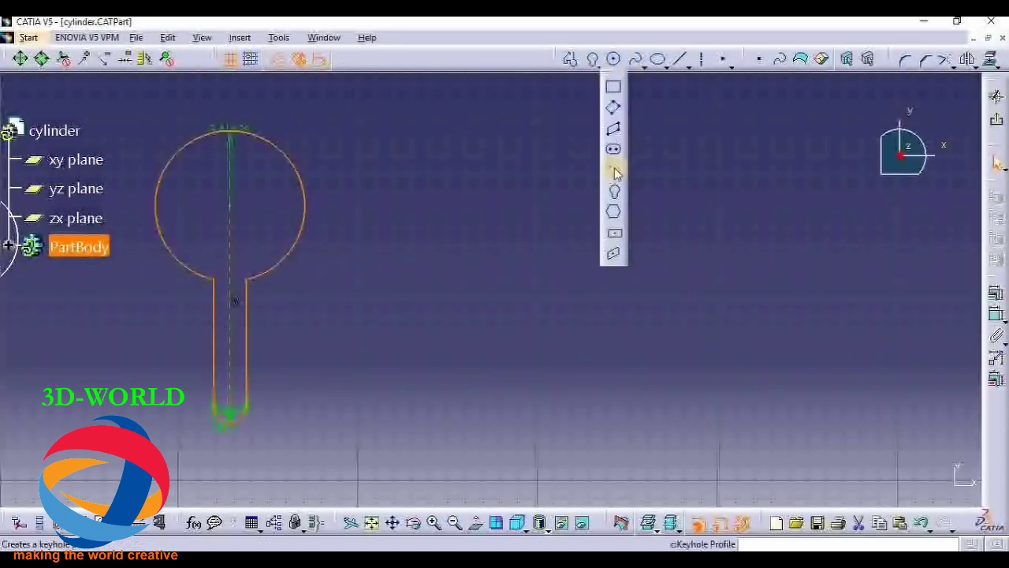
left_click(616, 214)
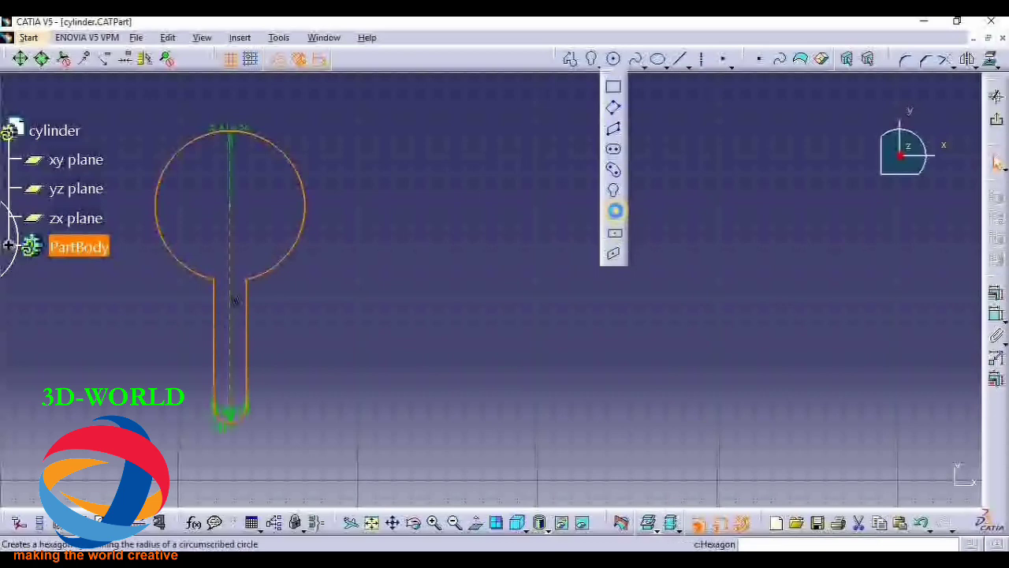
left_click(543, 302)
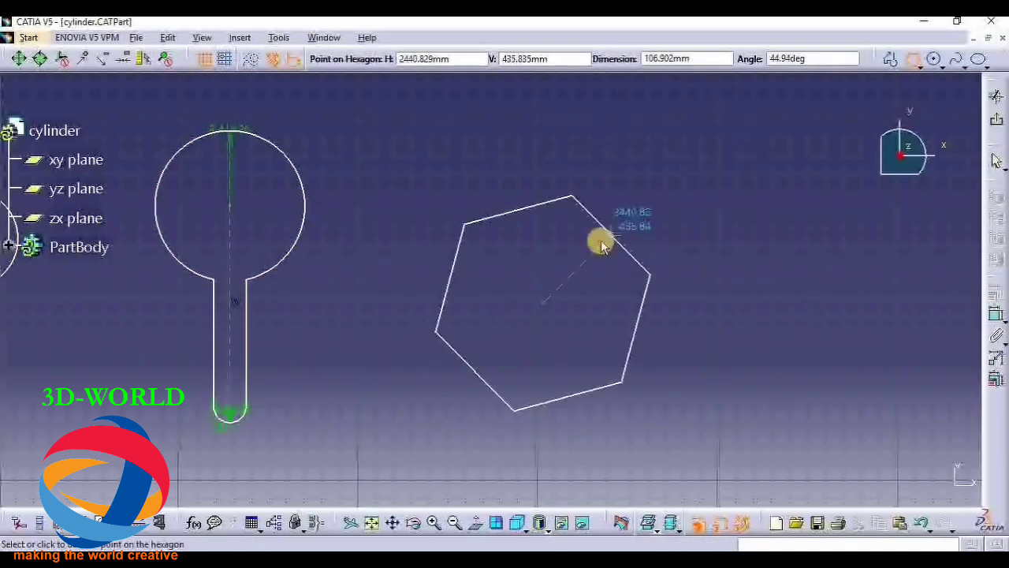
left_click(633, 245)
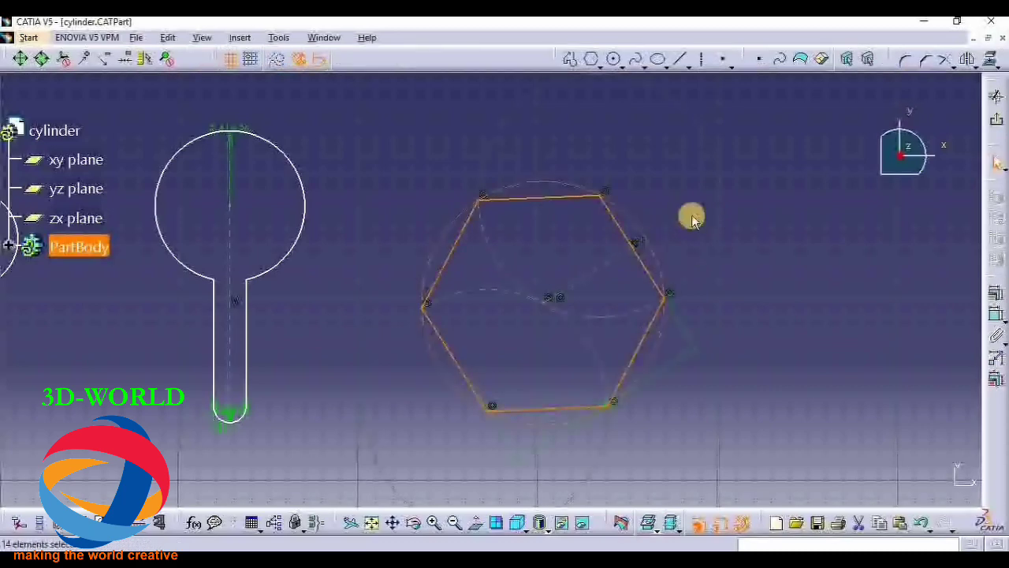
Step: Draw a Centered Rectangle about 150 mm wide and 130 mm high beyond the hexagon and narrow it symmetrically to roughly half its width
middle_click_drag(685, 212, 151, 226)
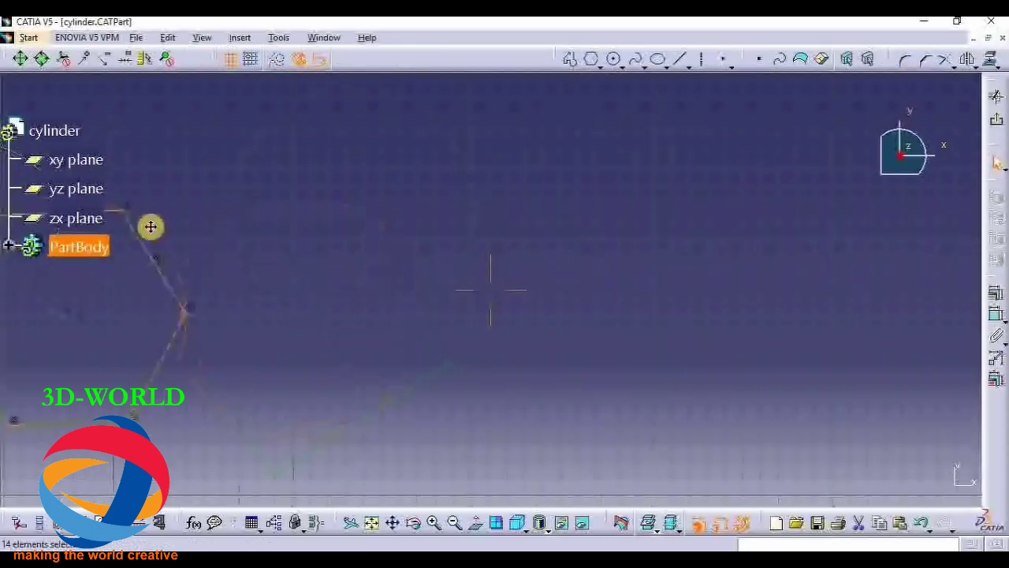
left_click(600, 67)
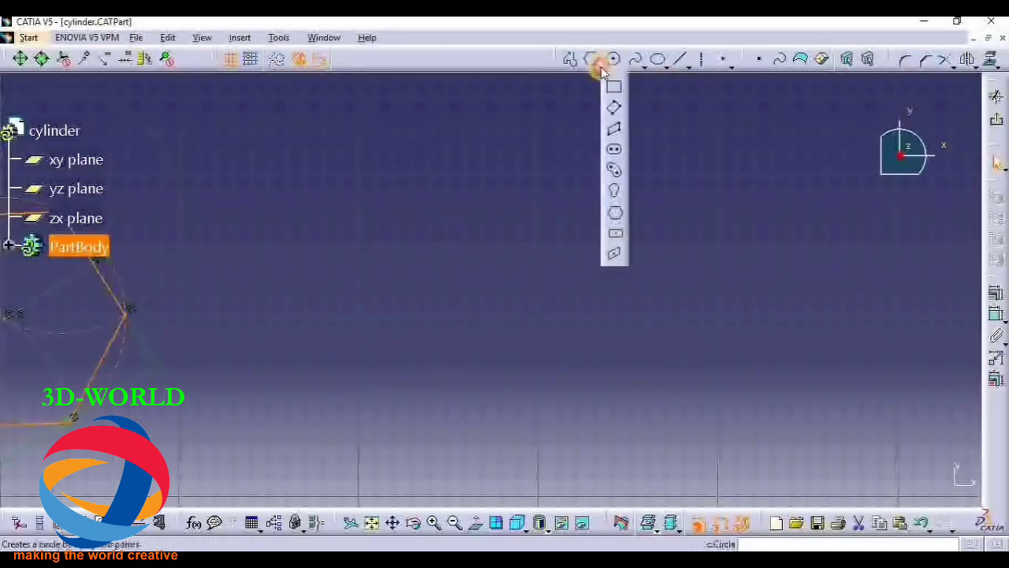
left_click(615, 234)
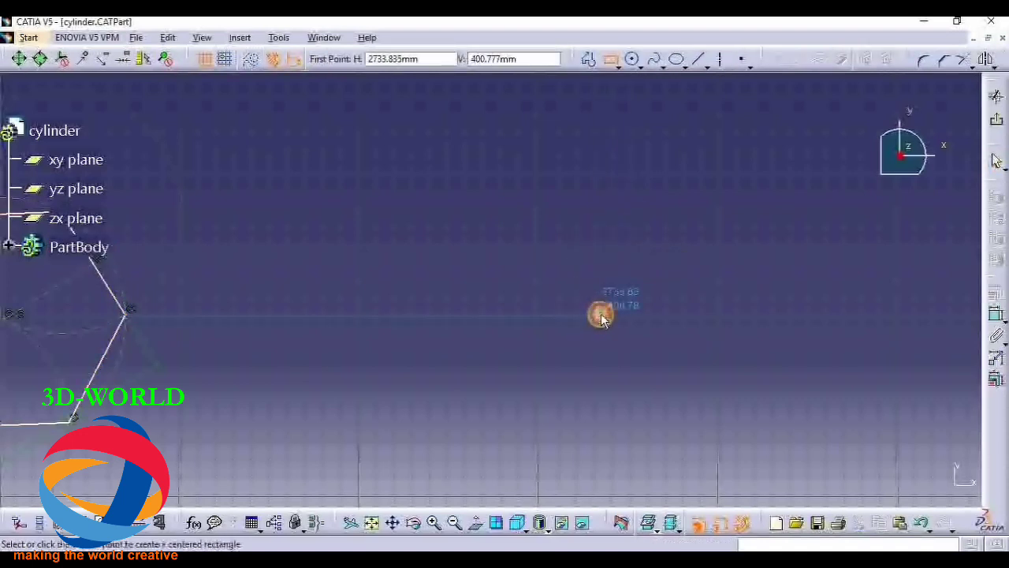
left_click(601, 316)
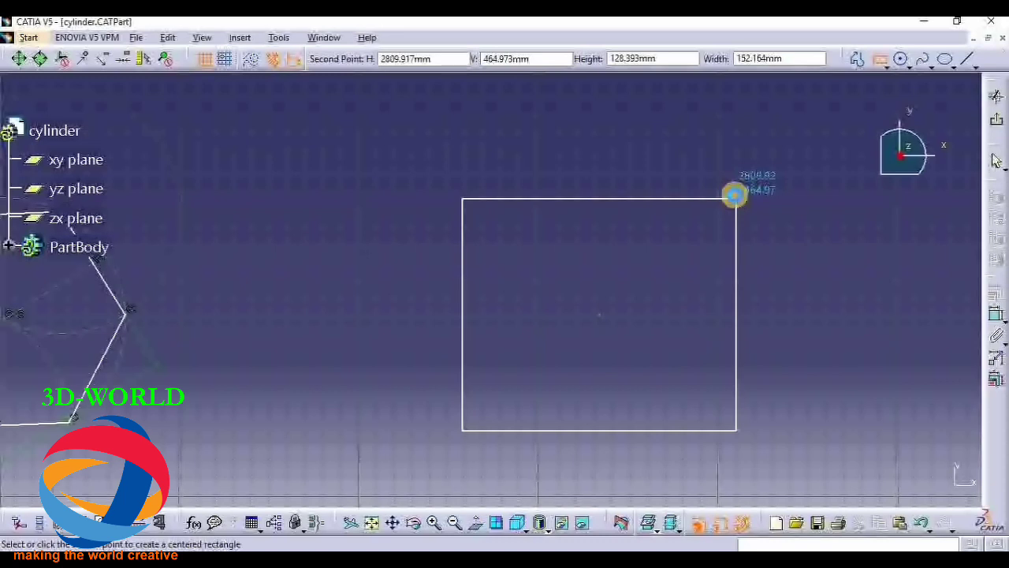
left_click(735, 195)
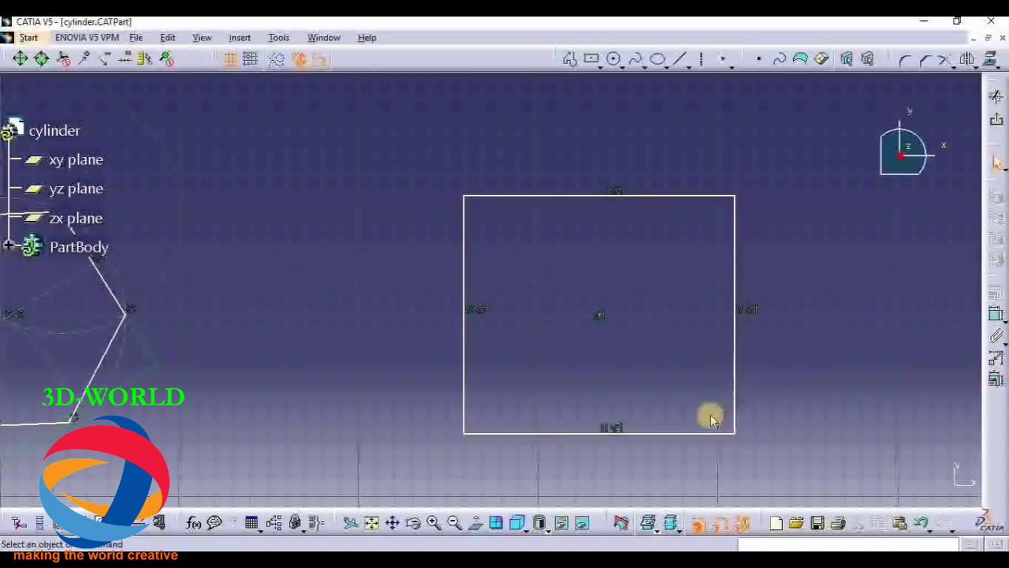
mouse_move(732, 299)
left_mouse_down()
mouse_move(705, 295)
mouse_move(787, 291)
mouse_move(505, 288)
mouse_move(759, 313)
mouse_move(723, 200)
mouse_move(733, 327)
mouse_move(475, 286)
mouse_move(610, 293)
left_mouse_up()
Step: Try to create a Centered Parallelogram using the centered rectangle's vertical edge as its first reference line
middle_click_drag(498, 280, 84, 277)
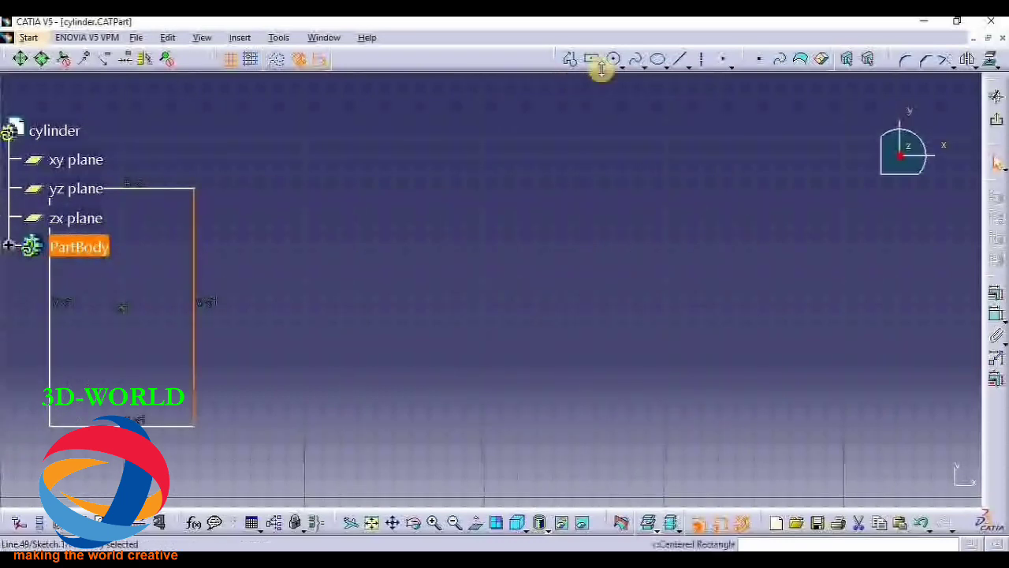
left_click(602, 69)
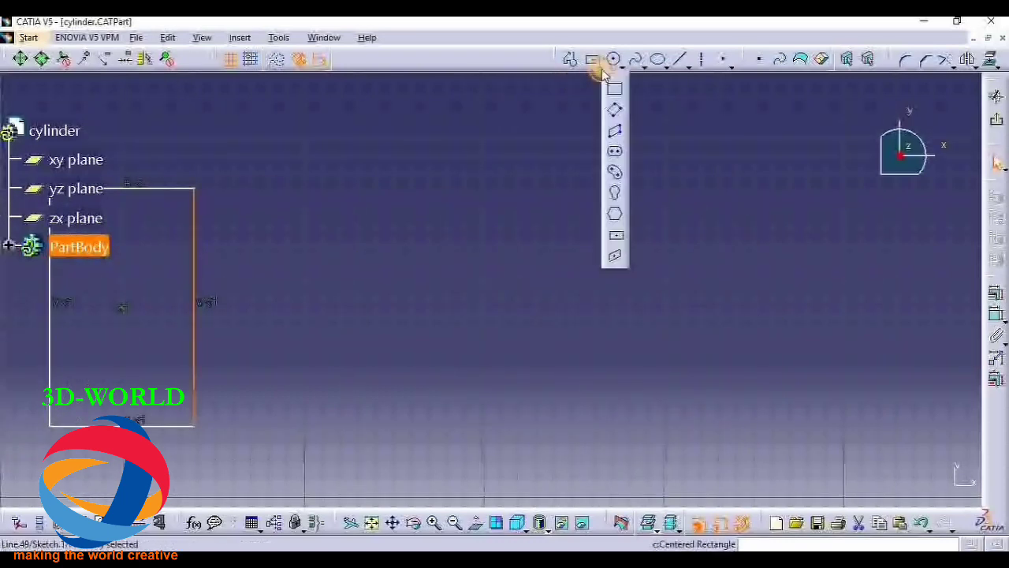
left_click(615, 260)
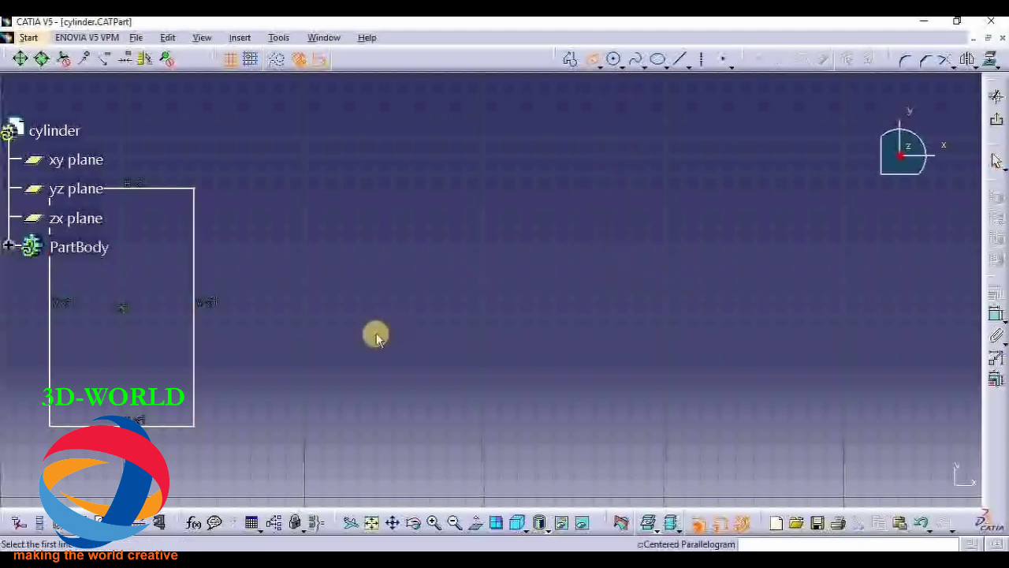
left_click(194, 342)
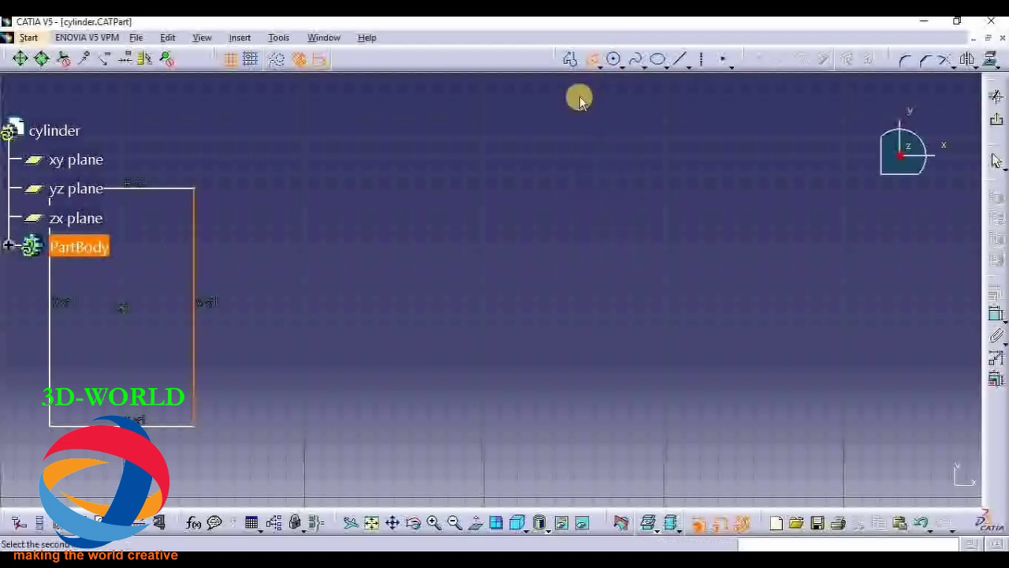
left_click(597, 68)
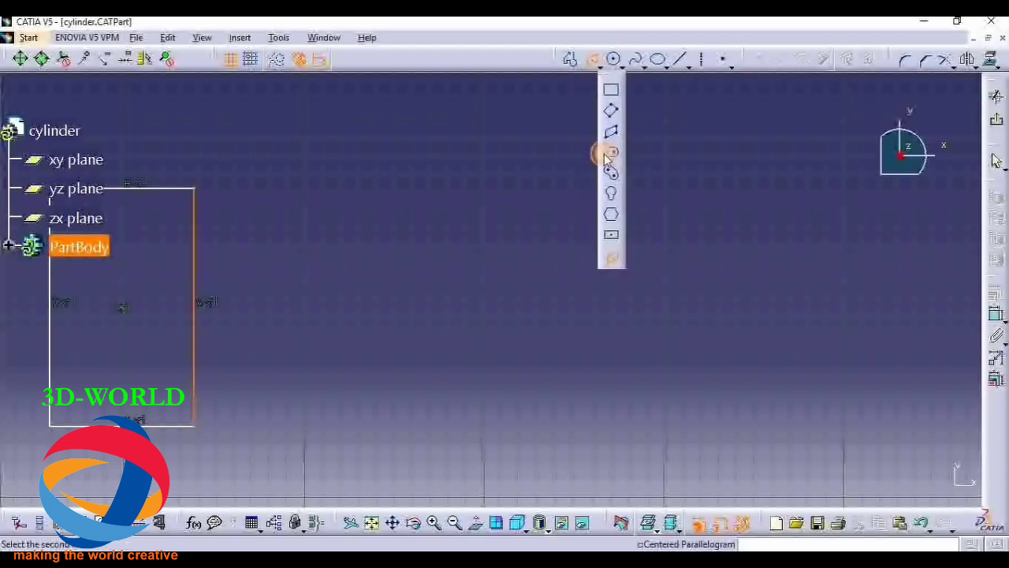
left_click(611, 260)
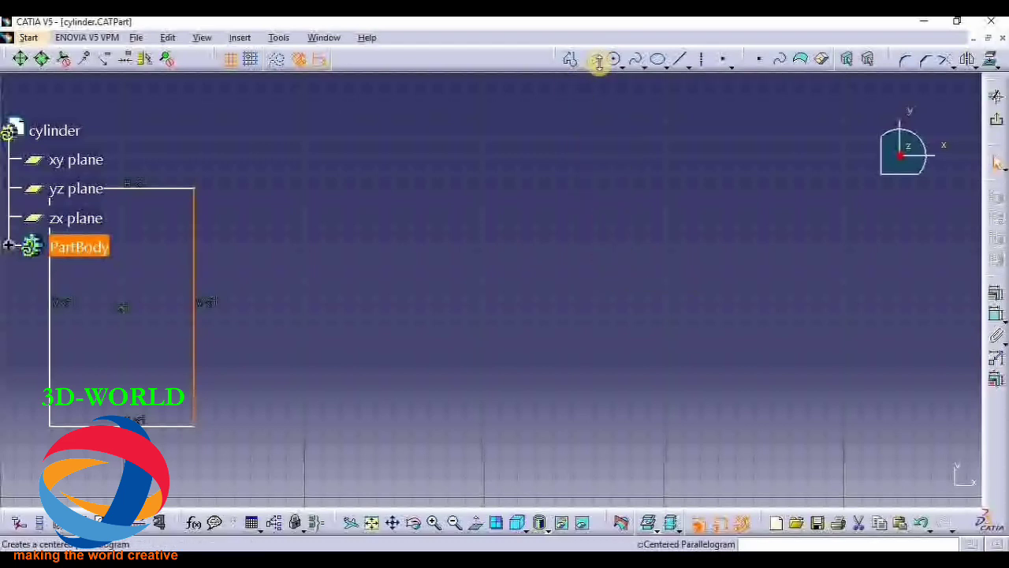
left_click_drag(608, 100, 615, 260)
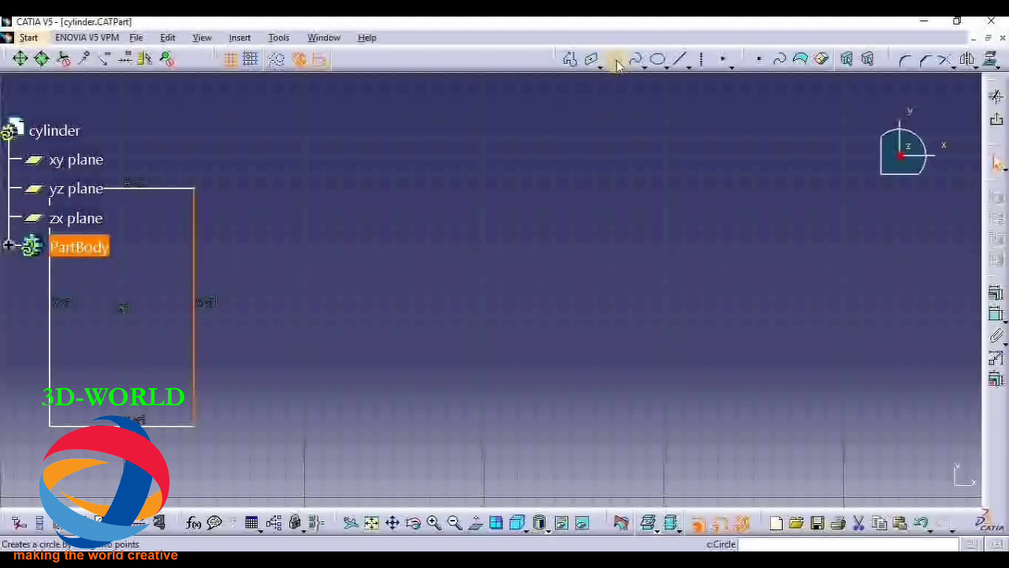
Step: Draw a Circle by centre and radius point in the empty area beyond the centered rectangle
left_click(616, 60)
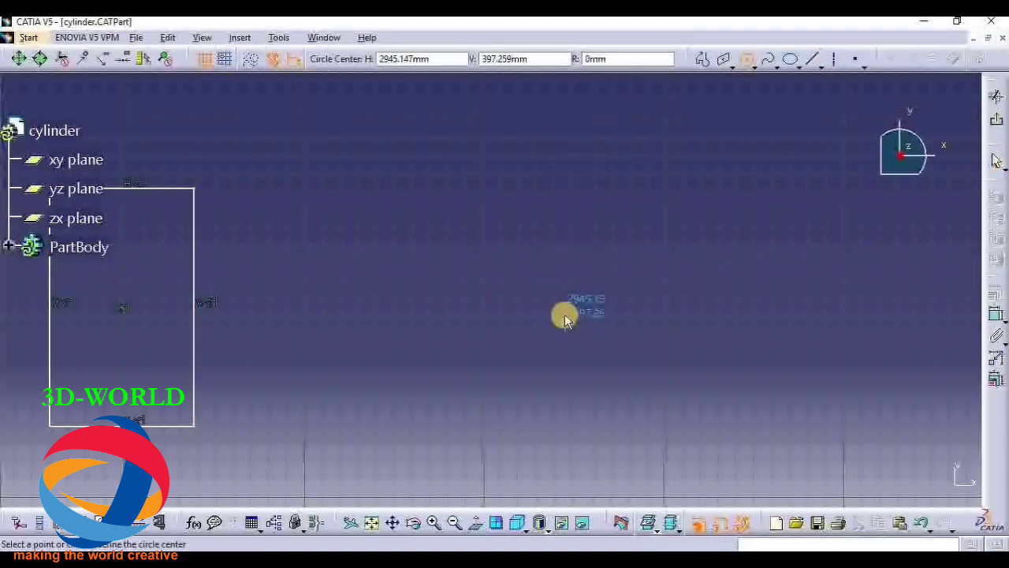
left_click(565, 317)
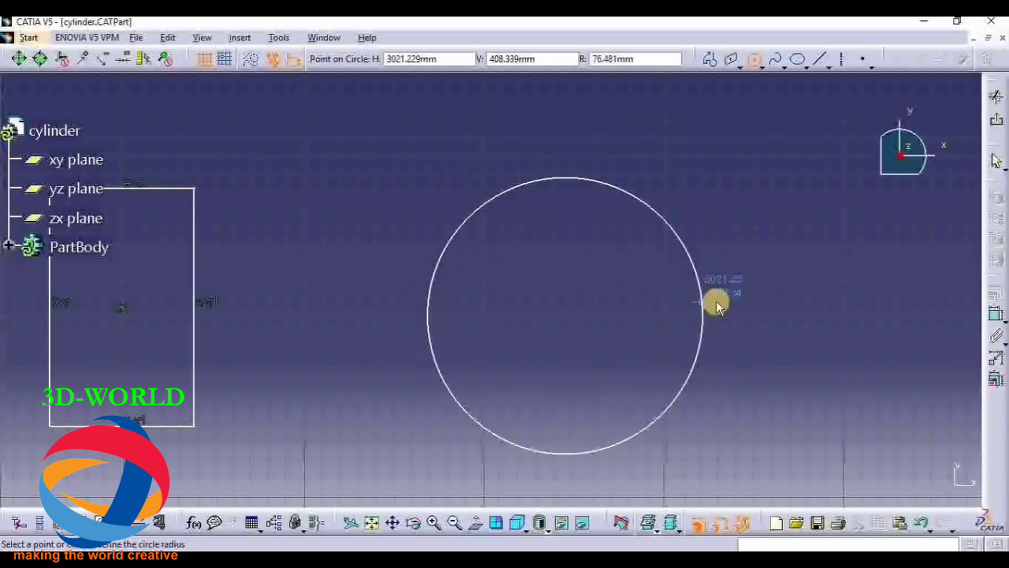
left_click(673, 299)
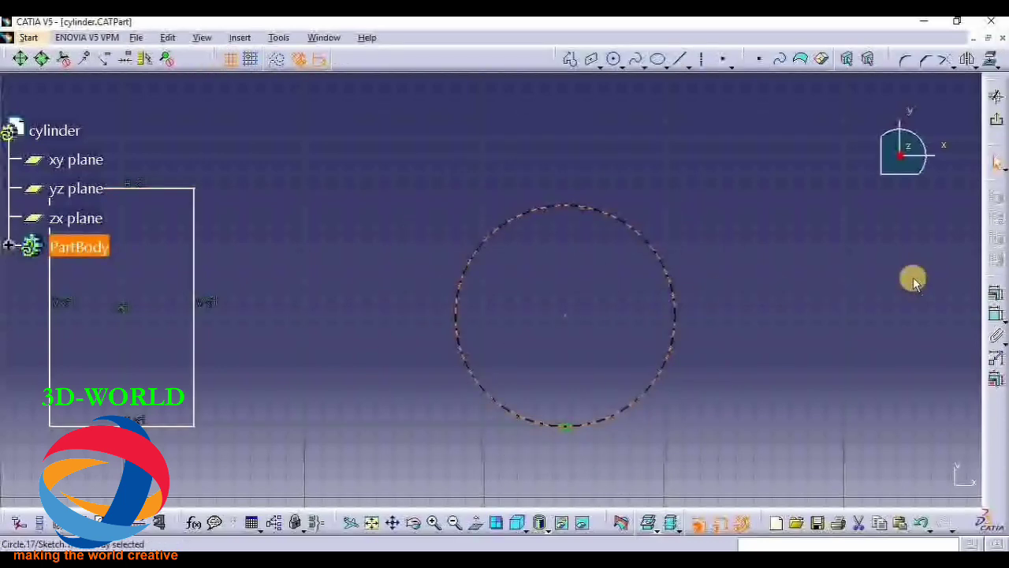
Step: Draw a large Three Point Circle in the empty area beyond the previous circle
key("Delete")
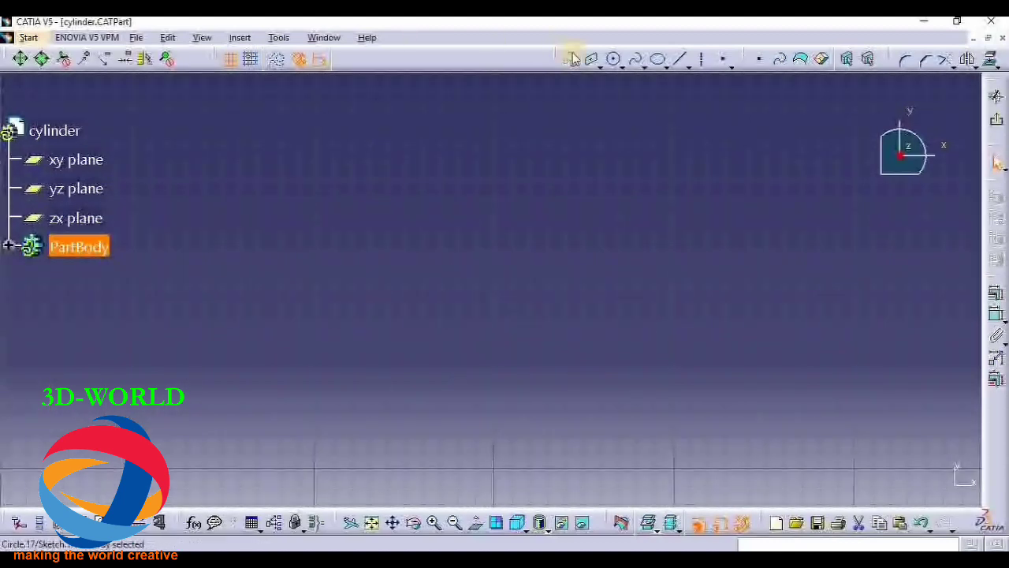
left_click(623, 70)
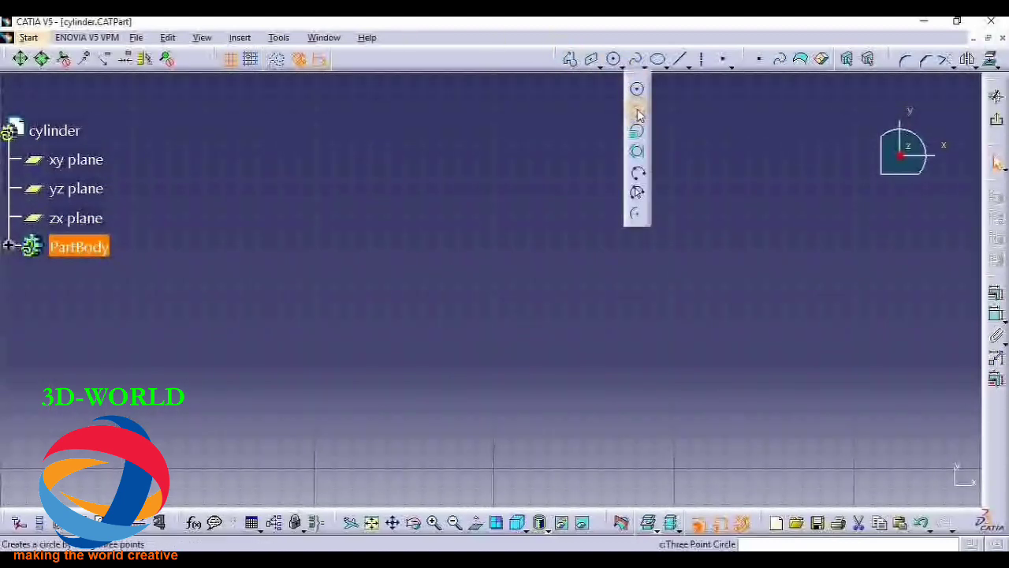
left_click(638, 115)
left_click(404, 218)
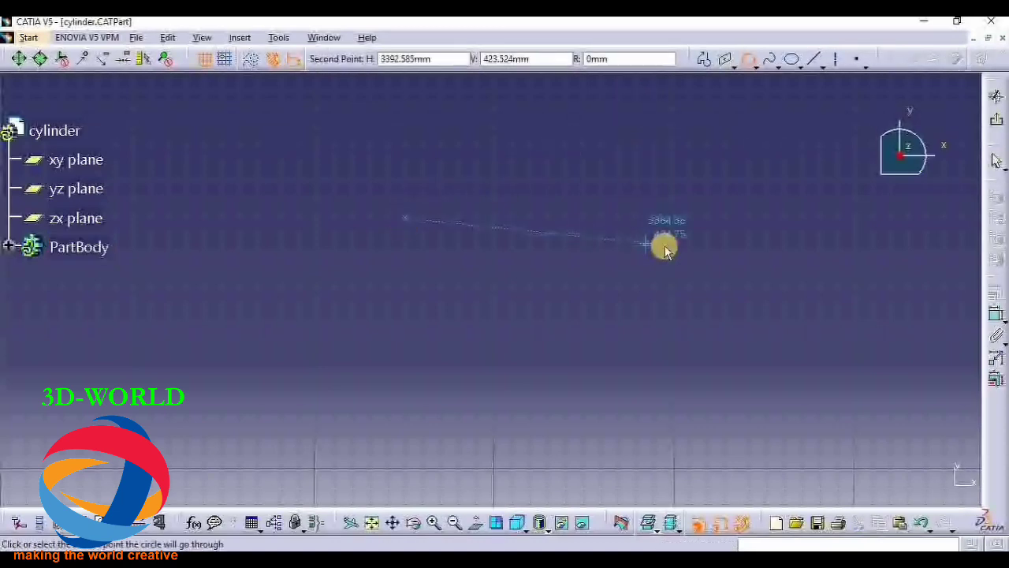
left_click(664, 247)
left_click(417, 409)
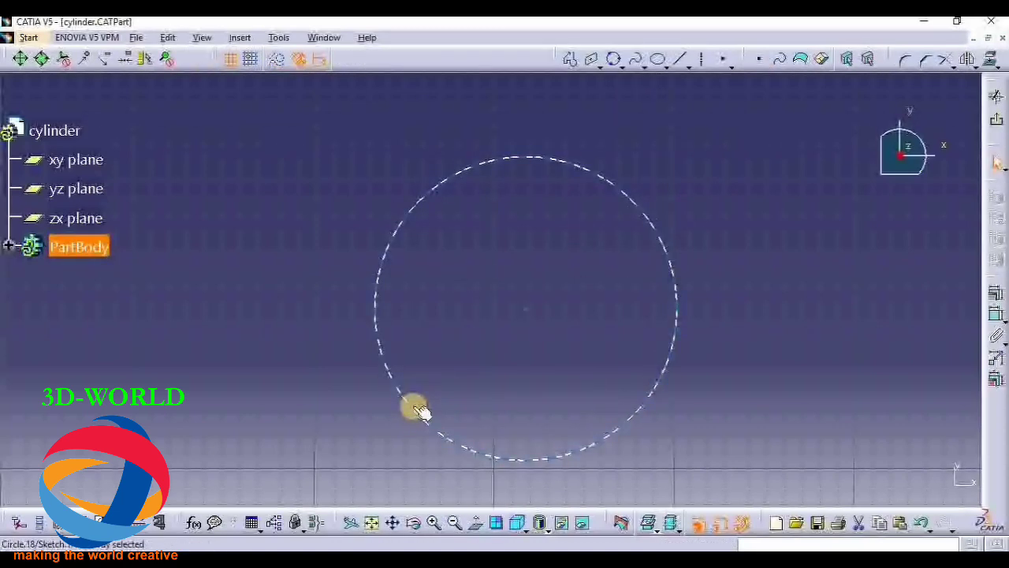
Step: Create a Circle Using Coordinates with H 25 mm, V 5 mm and a 10 mm radius, referenced to the three-point circle's centre
middle_click_drag(749, 313, 334, 356)
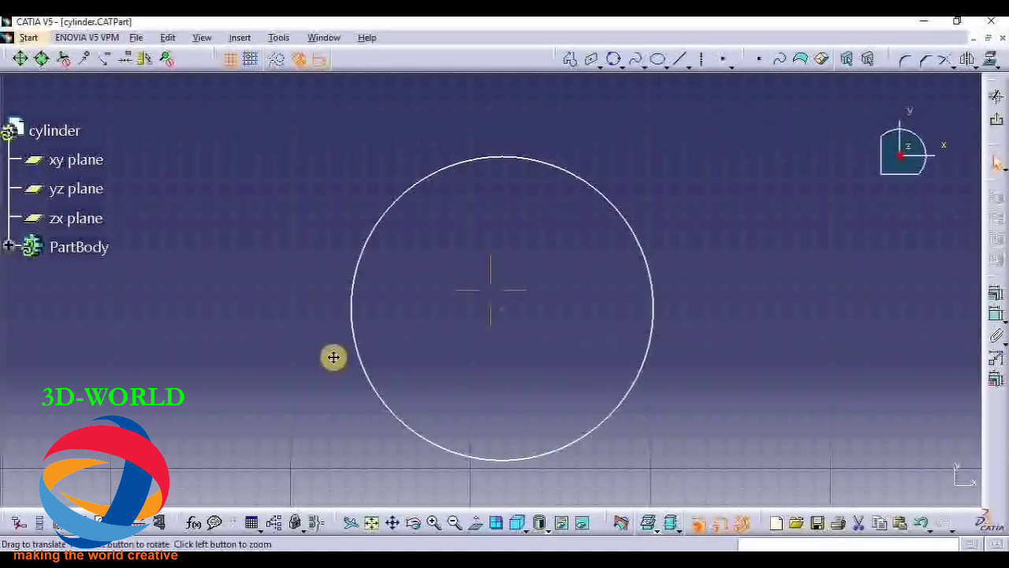
left_click(620, 68)
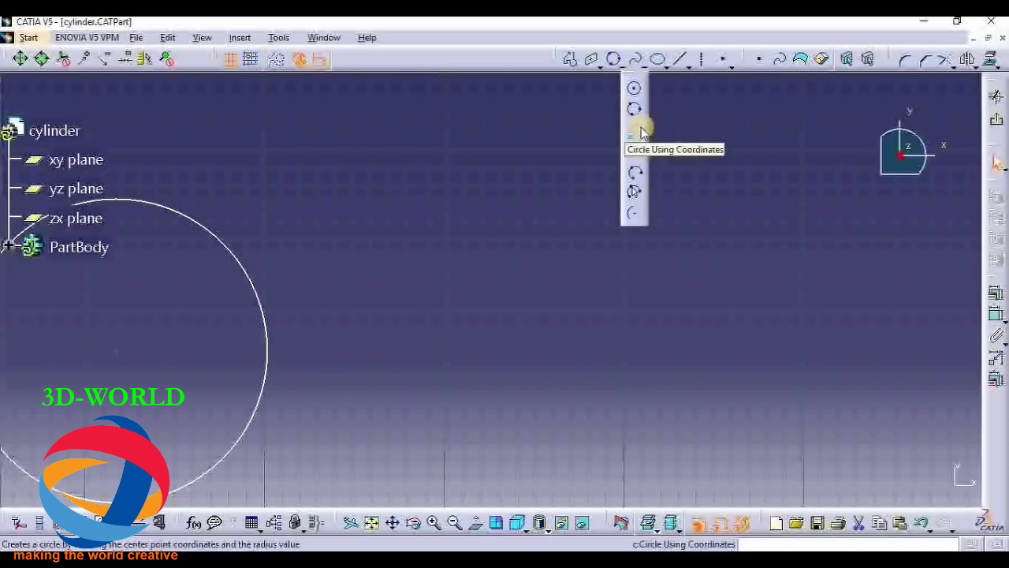
left_click(638, 130)
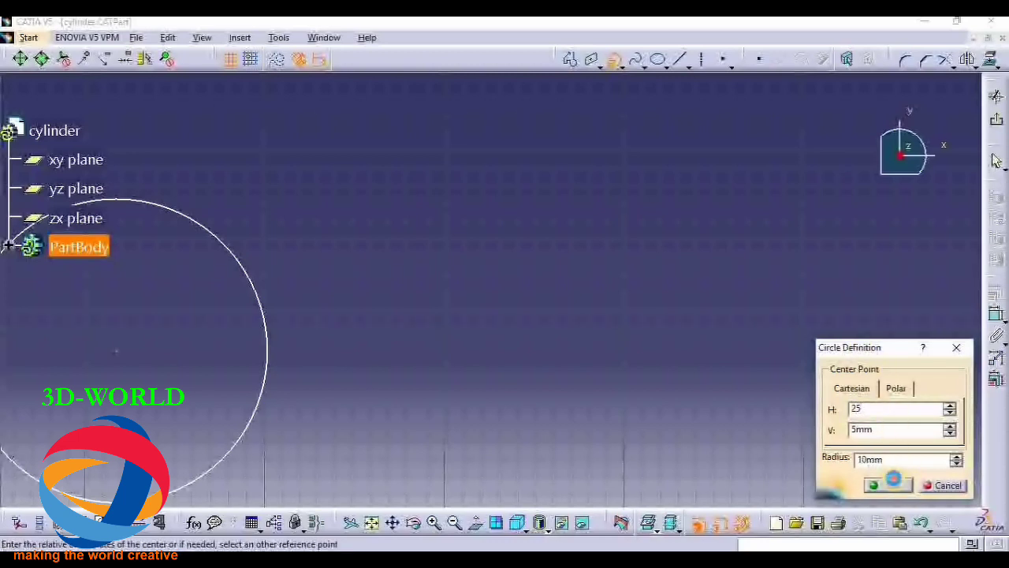
left_click(891, 484)
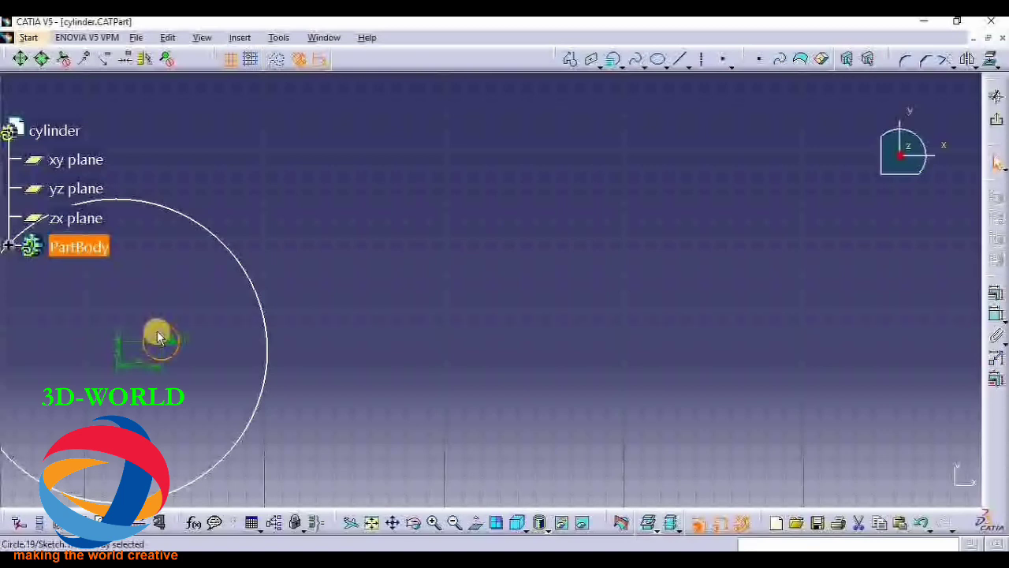
left_click(623, 66)
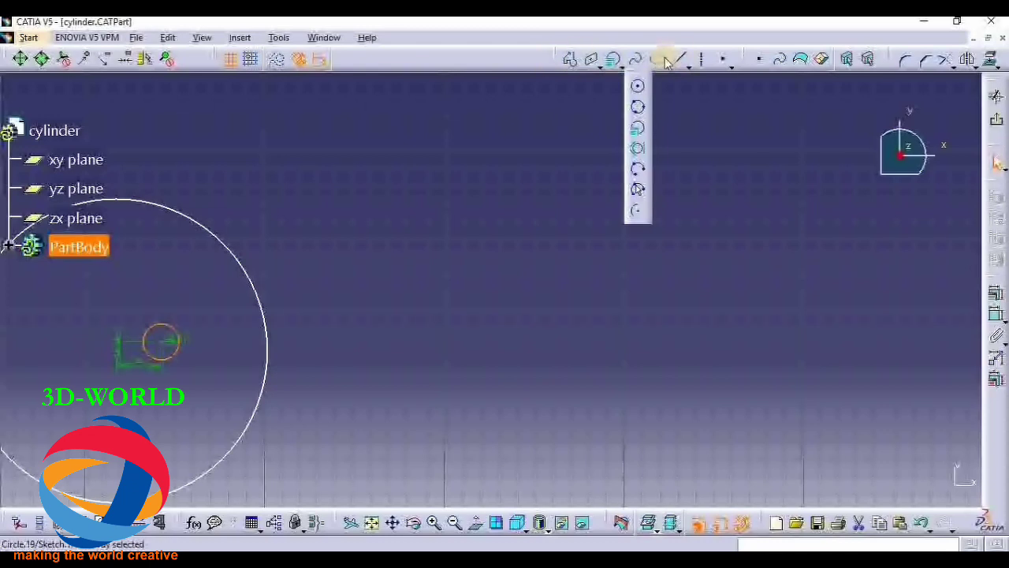
left_click(569, 60)
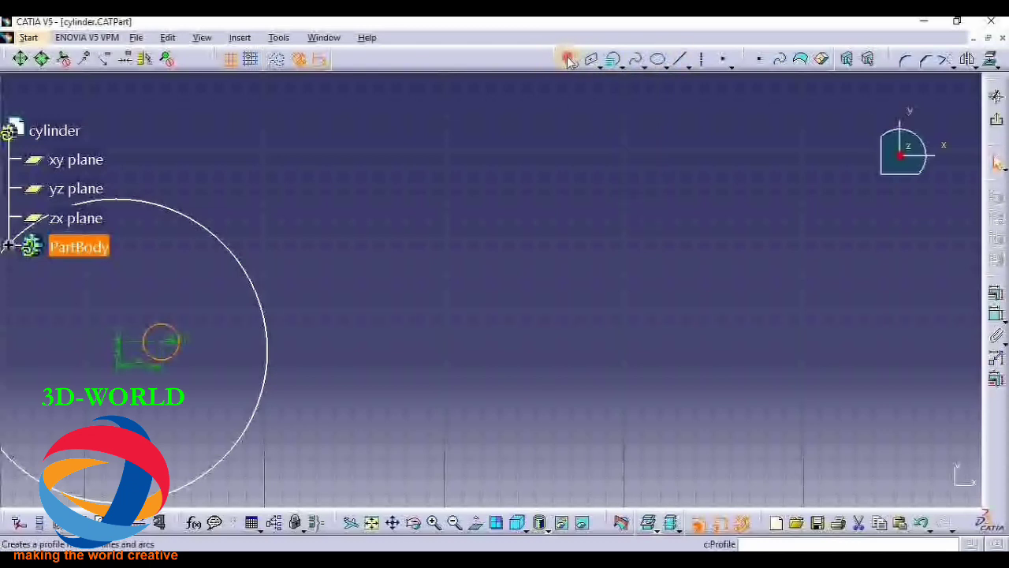
Step: Draw three separate lines with the Profile tool beyond the coordinate circle: two converging downward and one nearly horizontal above them
left_click(411, 189)
left_click(514, 287)
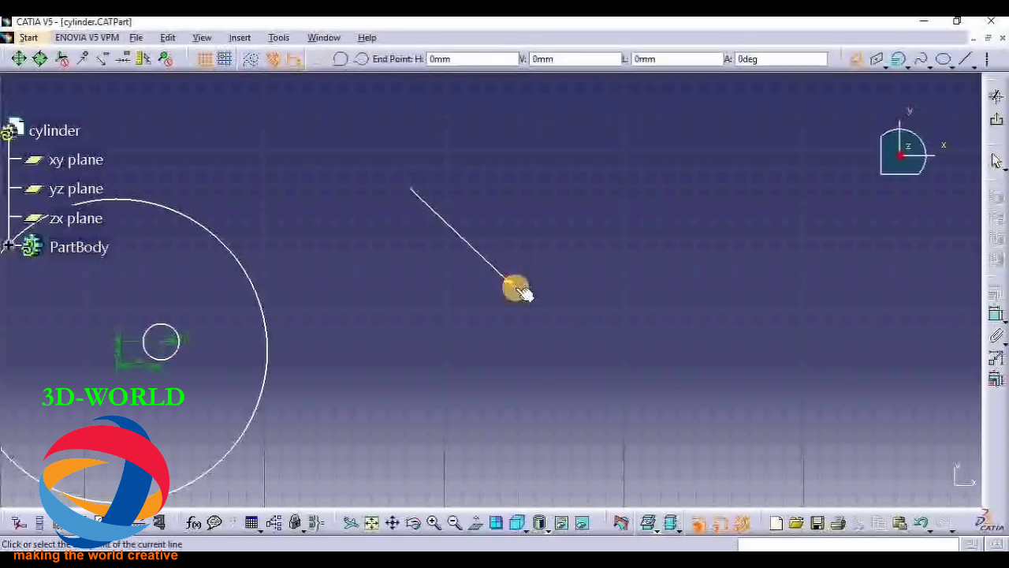
left_click(517, 288)
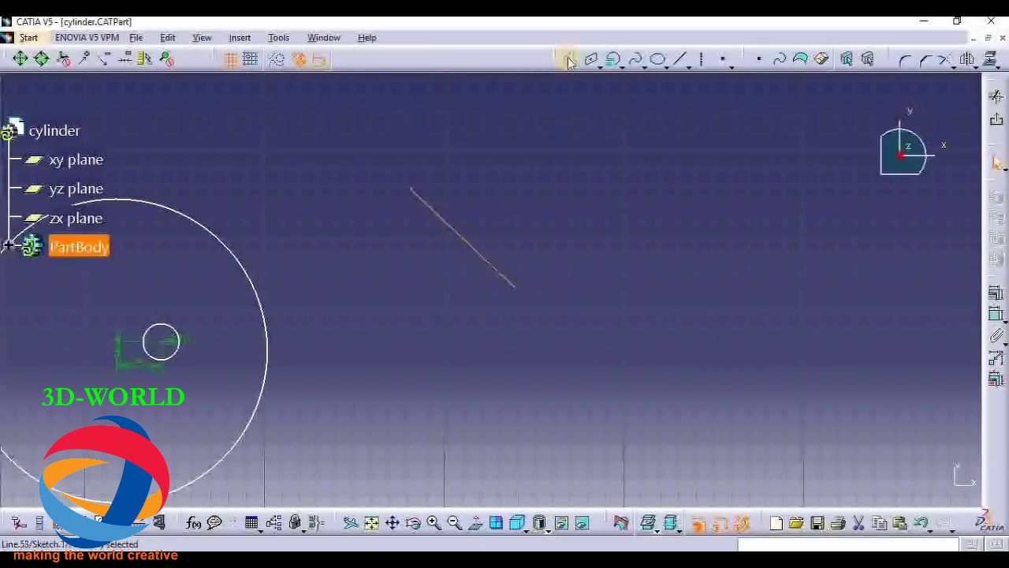
left_click(619, 289)
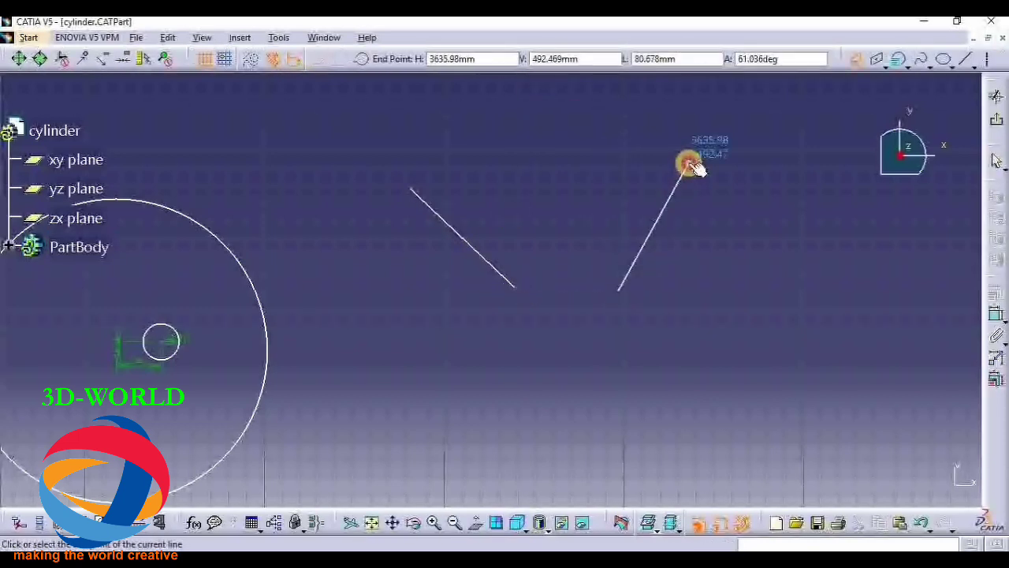
left_click(683, 170)
left_click(689, 166)
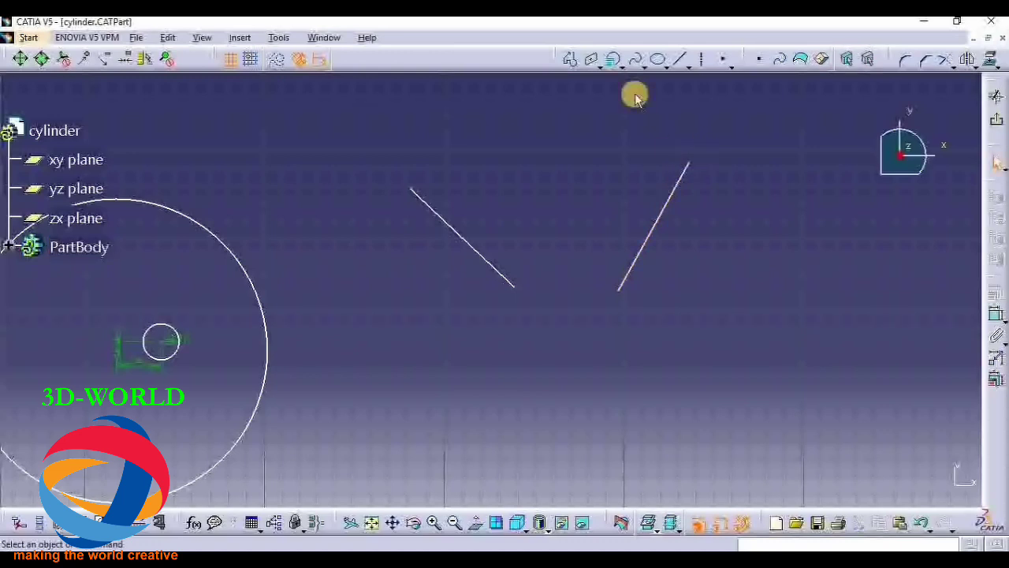
left_click(569, 60)
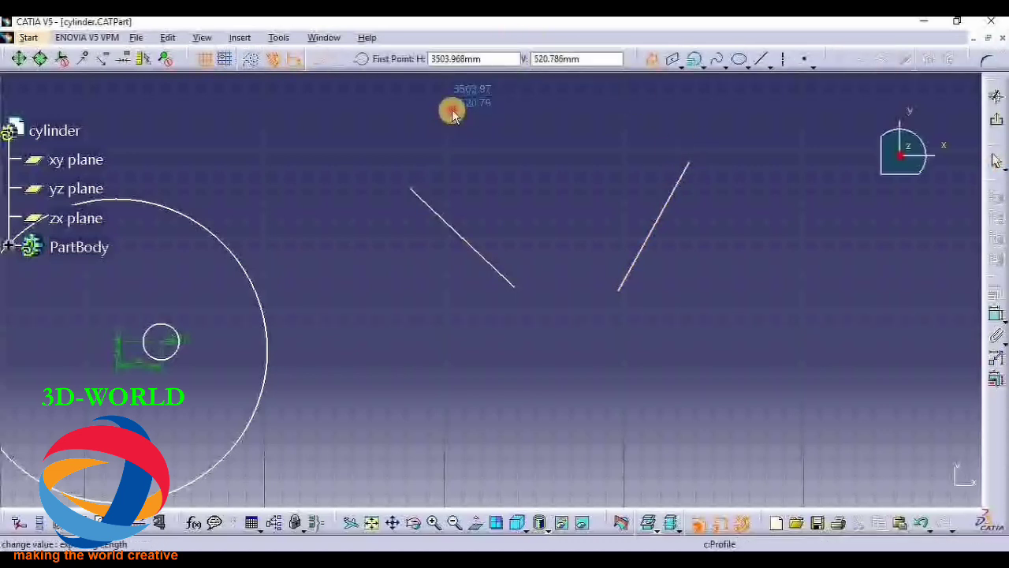
left_click(450, 111)
left_click(619, 125)
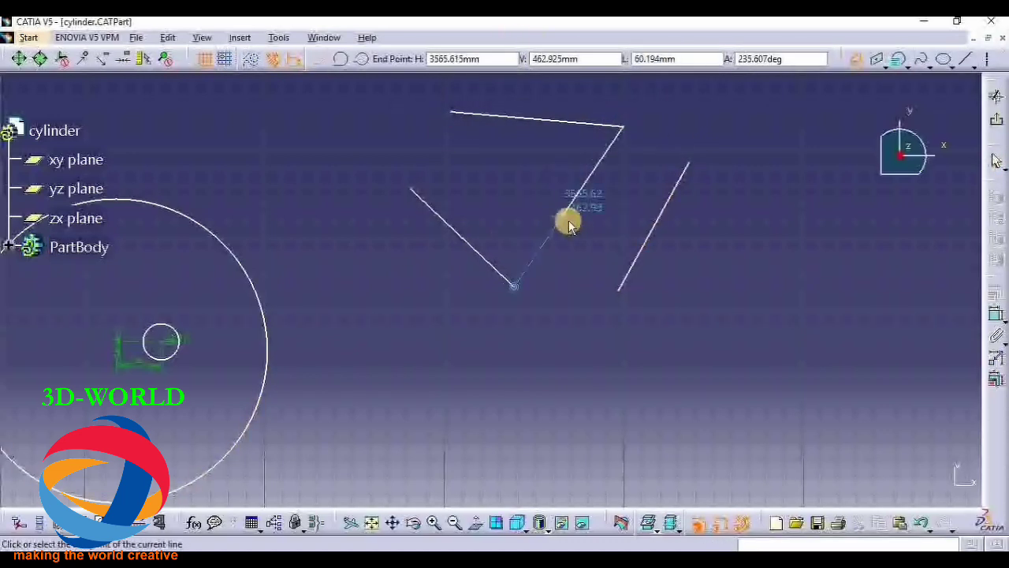
key("Escape")
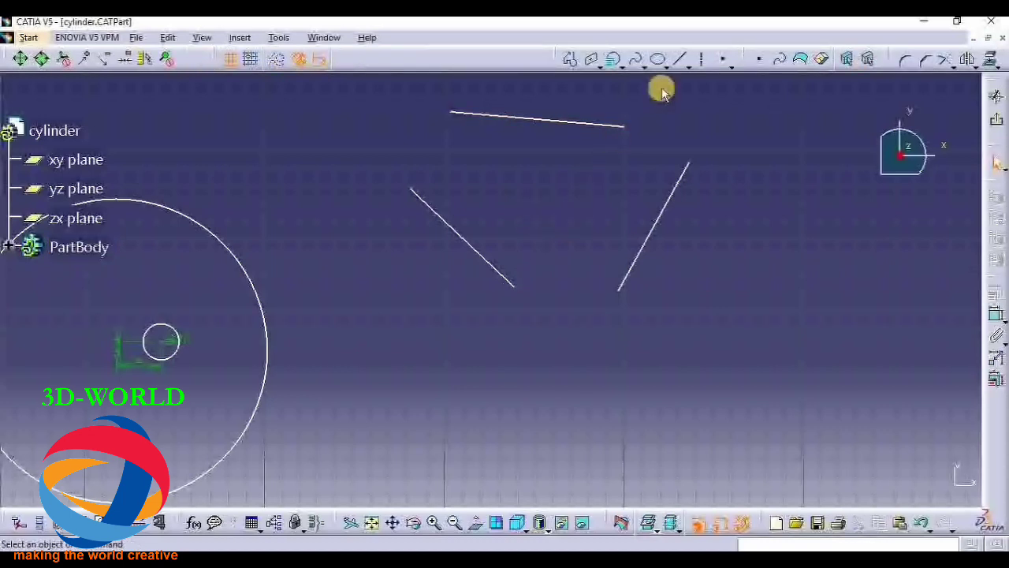
Step: Create a Tri-Tangent Circle touching the three separate lines, picking the two sloping ones first and the upper one last
left_click(622, 67)
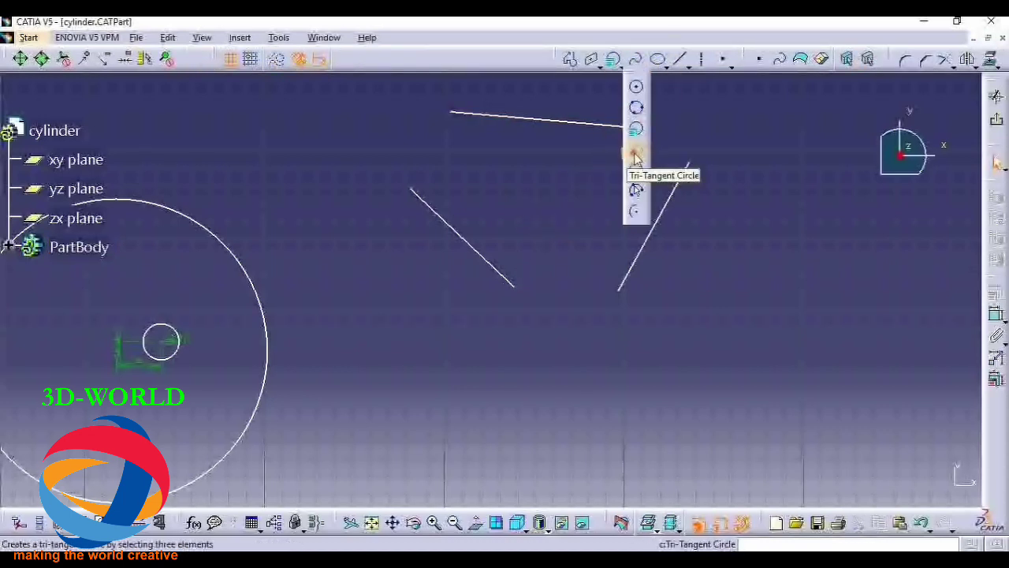
left_click(636, 155)
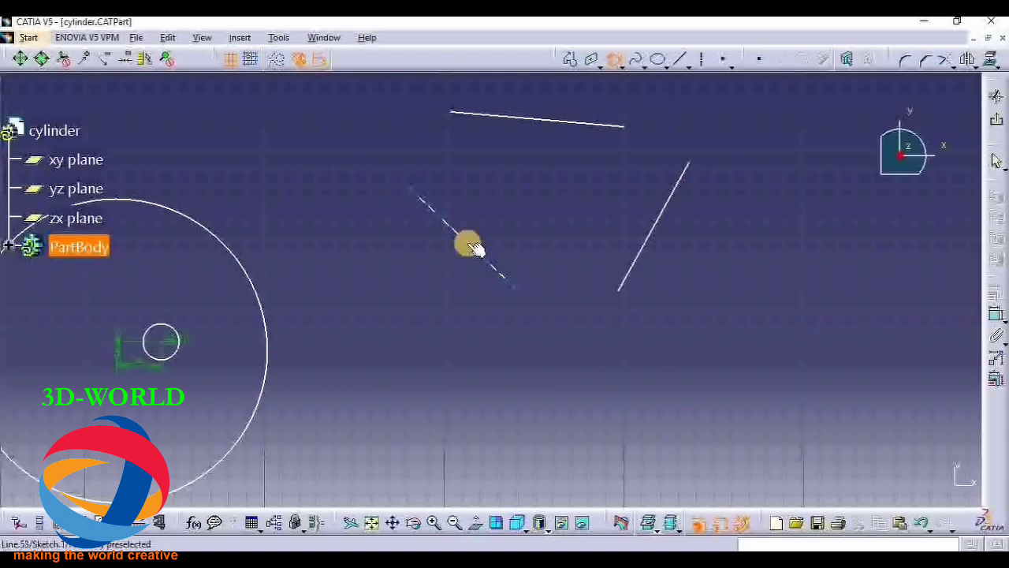
left_click(473, 248)
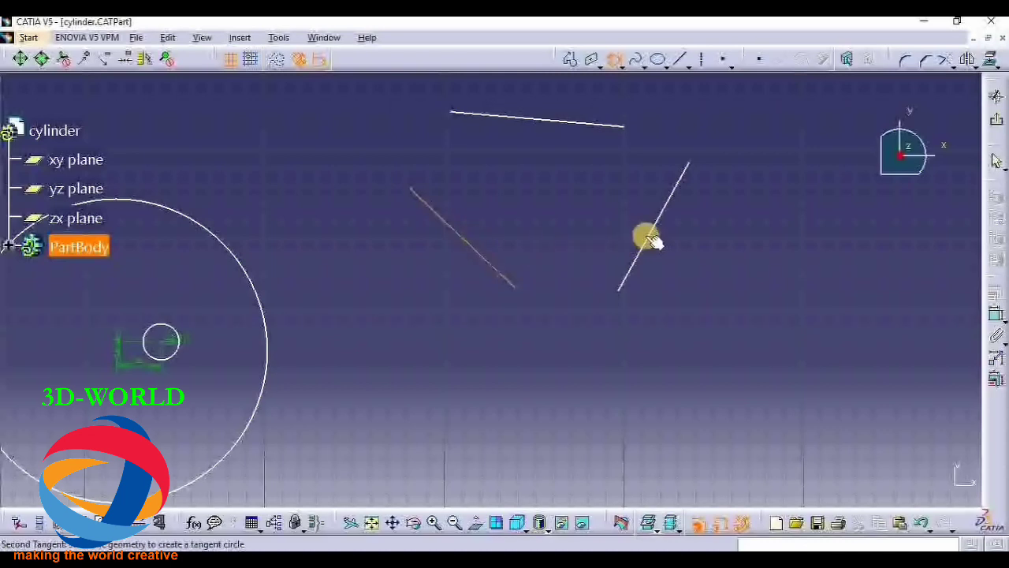
left_click(651, 234)
left_click(557, 123)
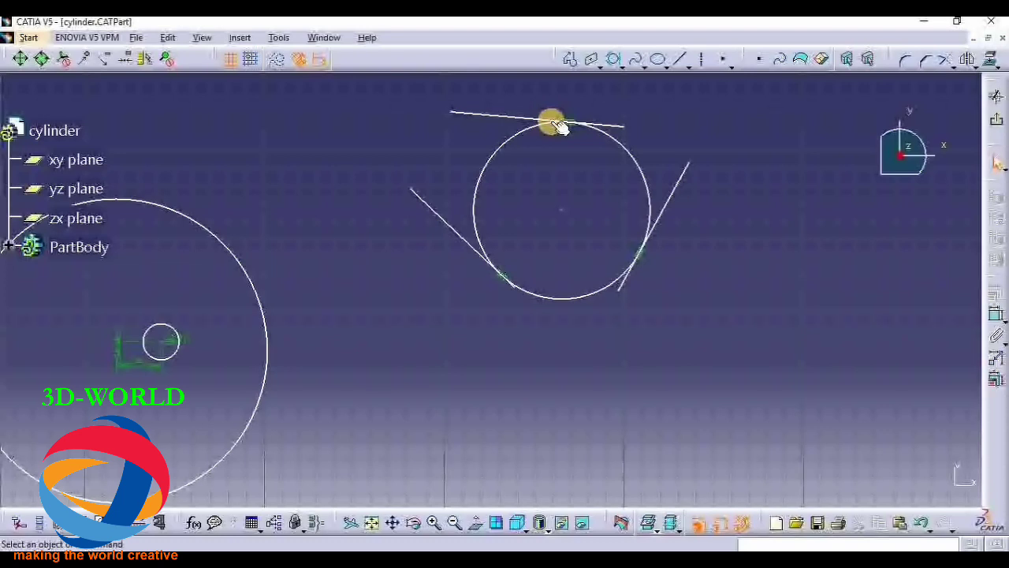
Step: Draw a large upward-bulging Three Point Arc in the empty area beyond the tri-tangent circle
left_click(623, 69)
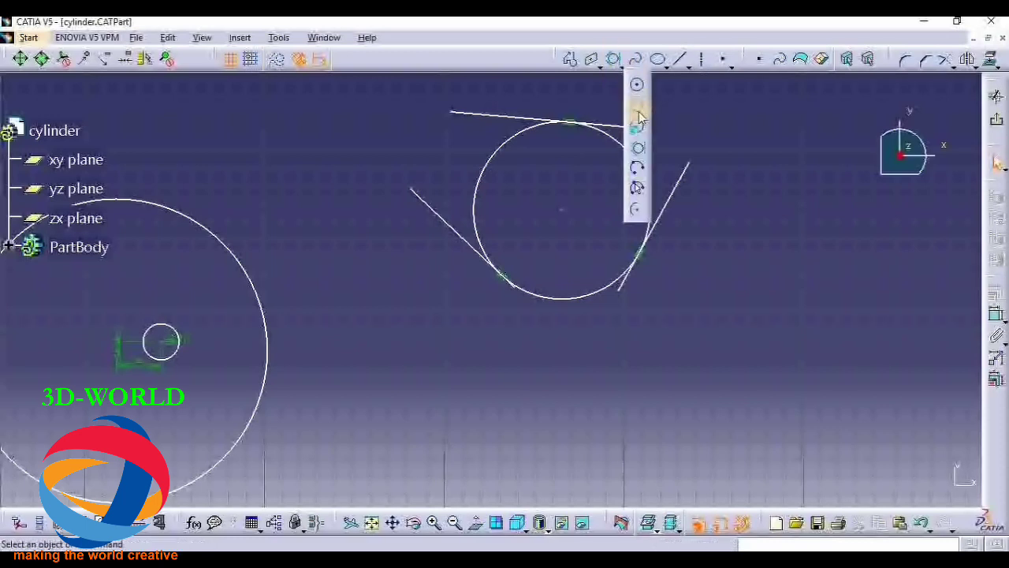
left_click(638, 169)
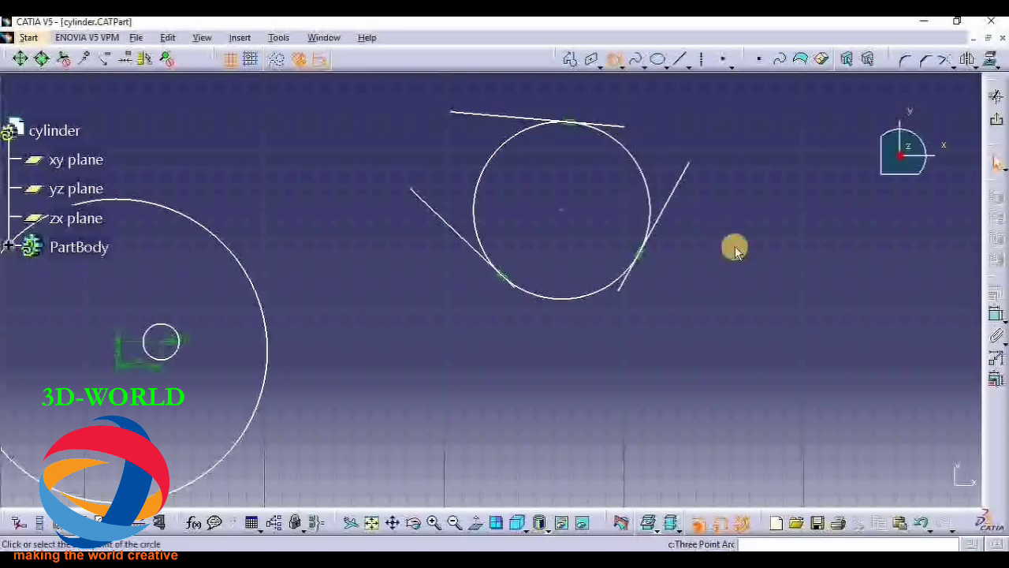
middle_click_drag(734, 246, 149, 297)
left_click(486, 402)
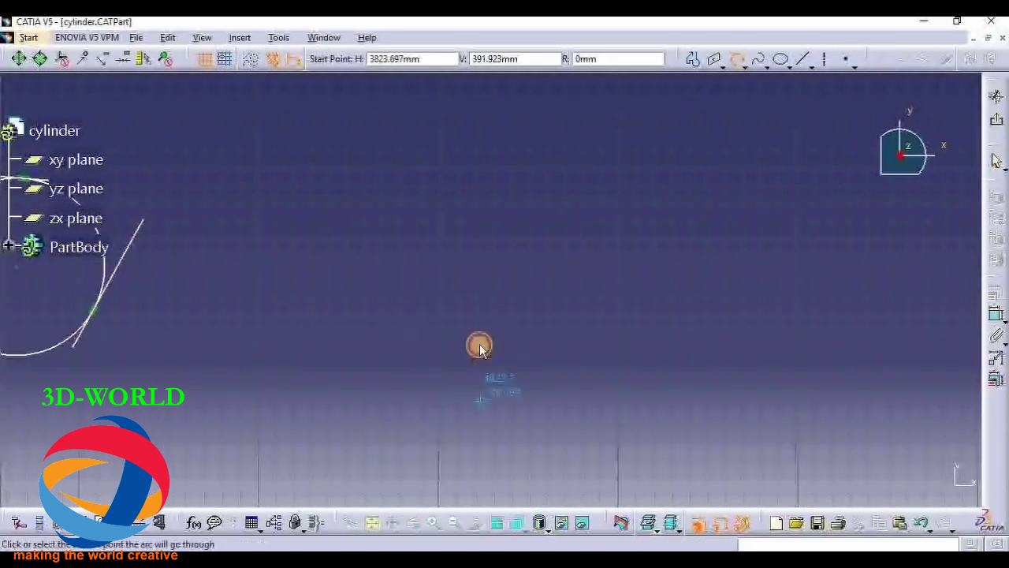
left_click(512, 239)
left_click(806, 391)
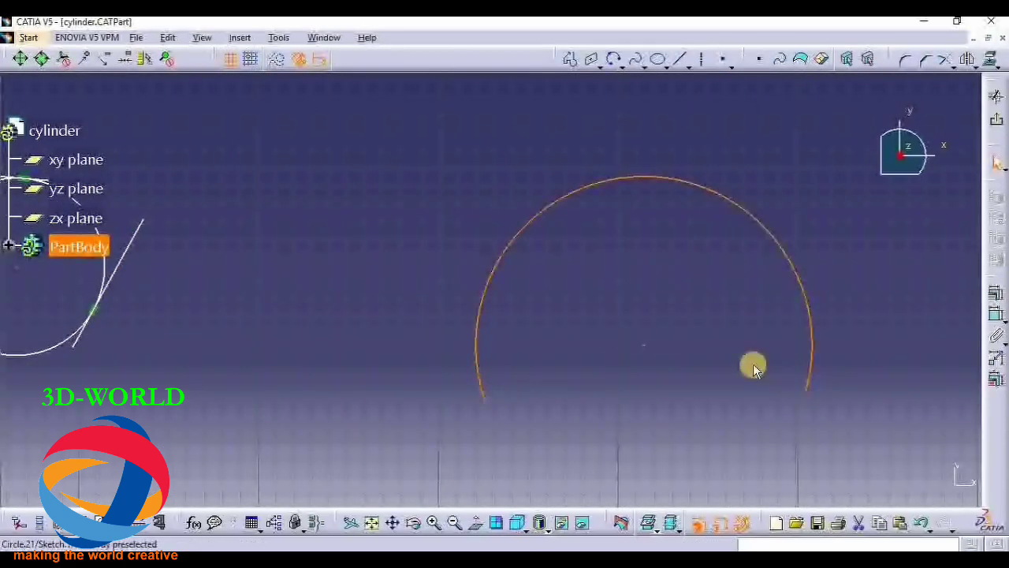
Step: Draw a Three Point Arc Starting With Limits beyond the previous arc, setting both end points before a through point on its far side
middle_click_drag(730, 297, 27, 295)
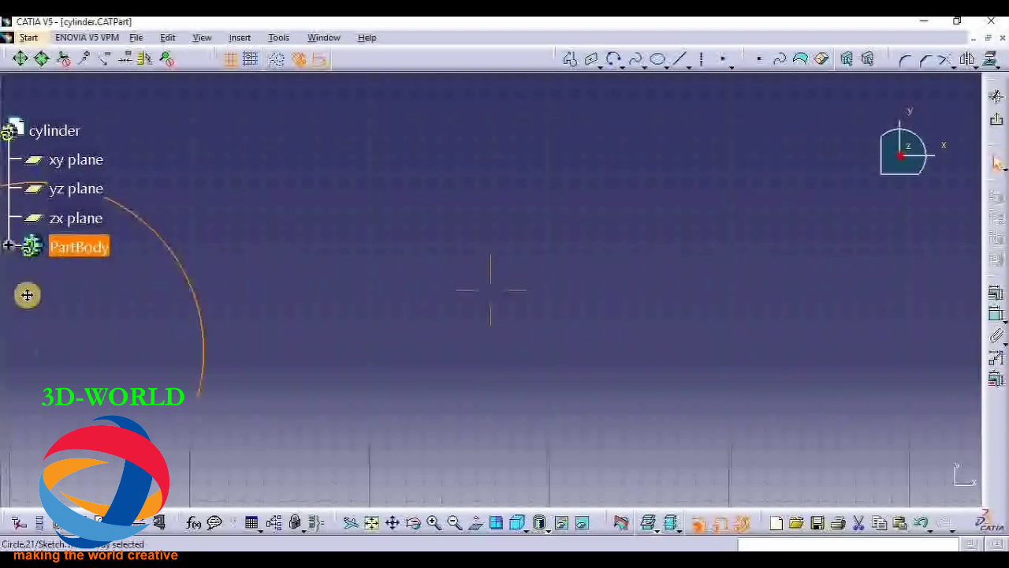
left_click(619, 66)
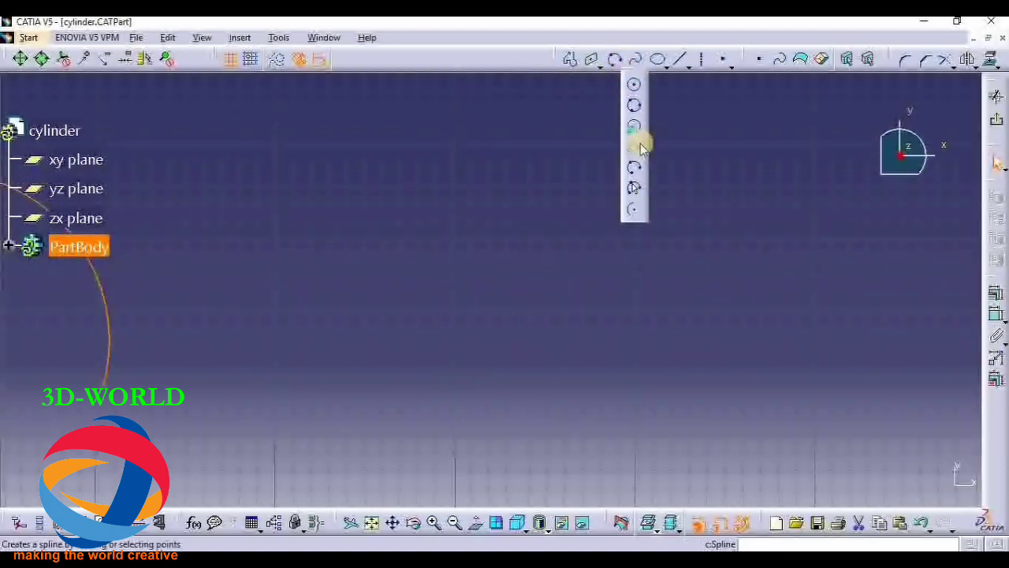
left_click(634, 192)
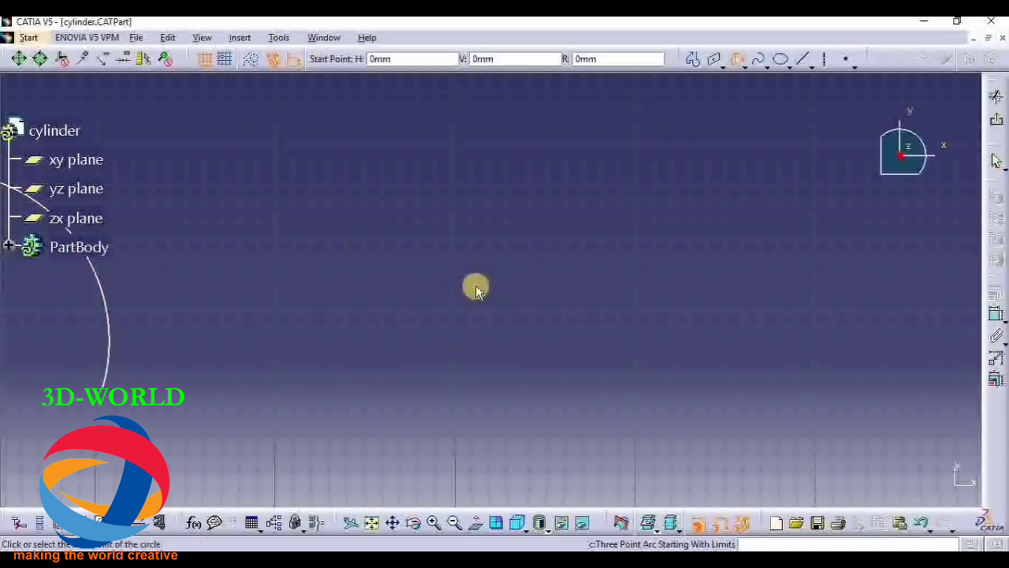
left_click(384, 365)
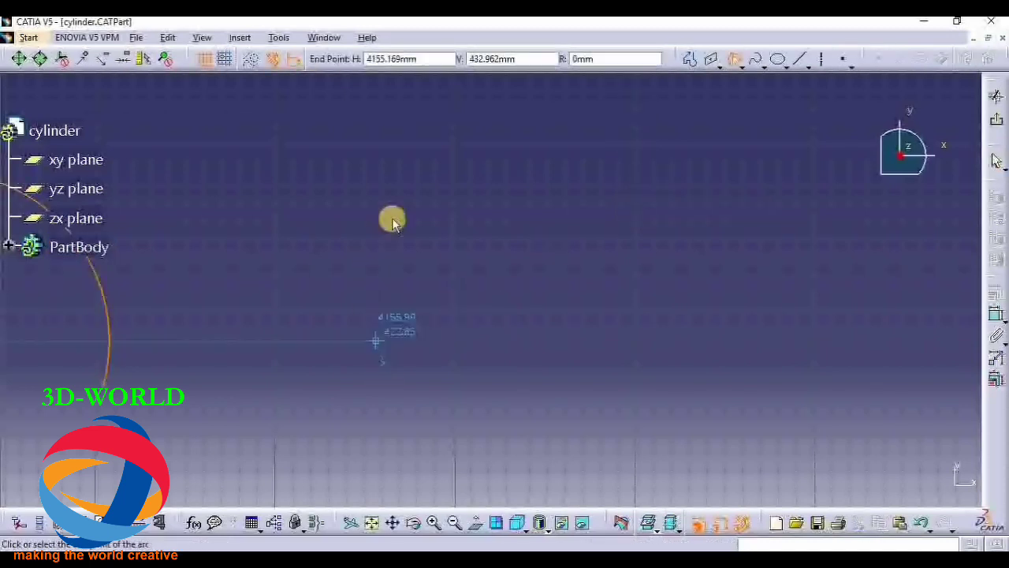
left_click(465, 212)
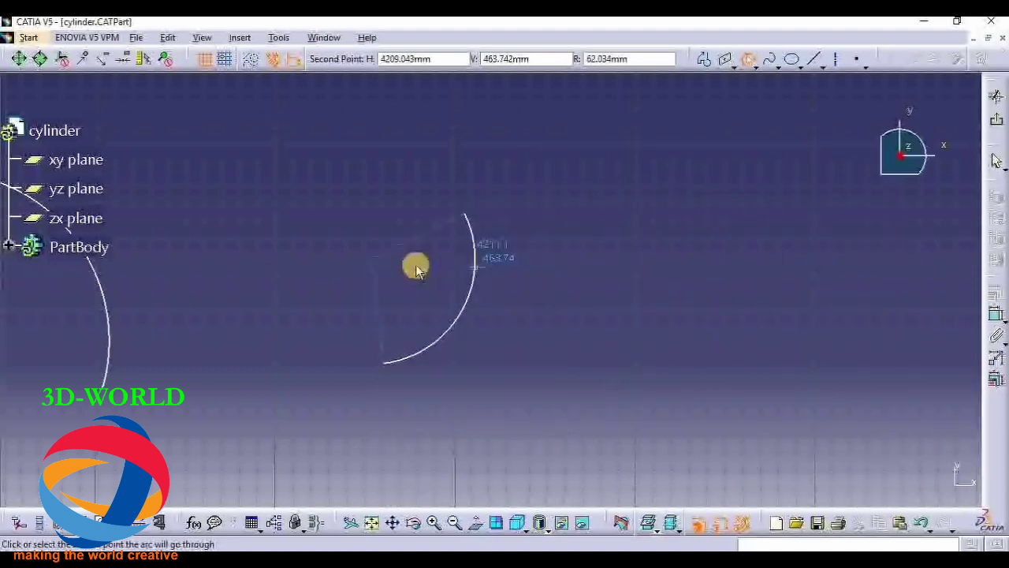
left_click(616, 291)
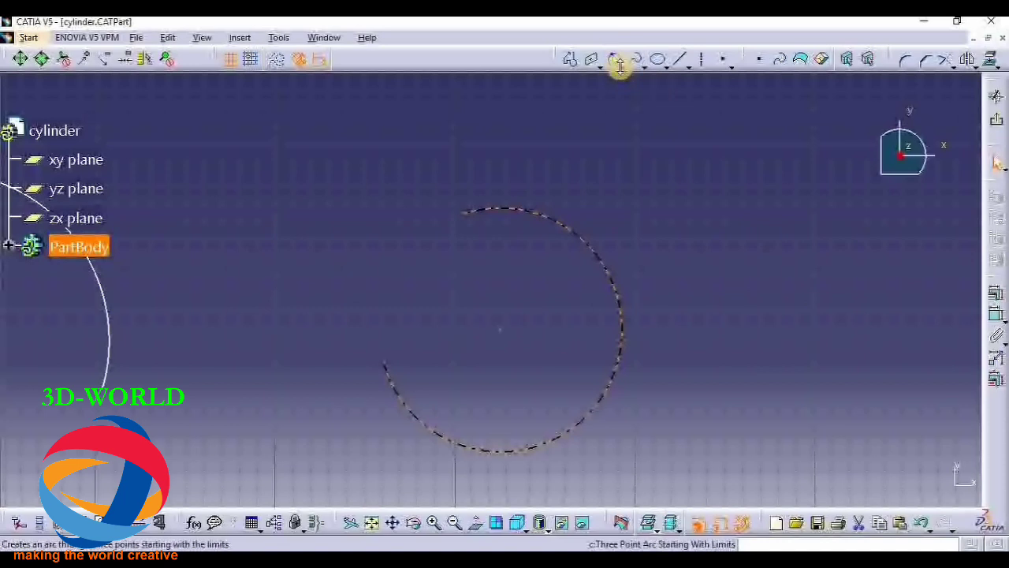
Step: Draw a centre-based Arc of about 96 mm radius, opening downward, in the empty area beyond the previous arc
left_click(622, 66)
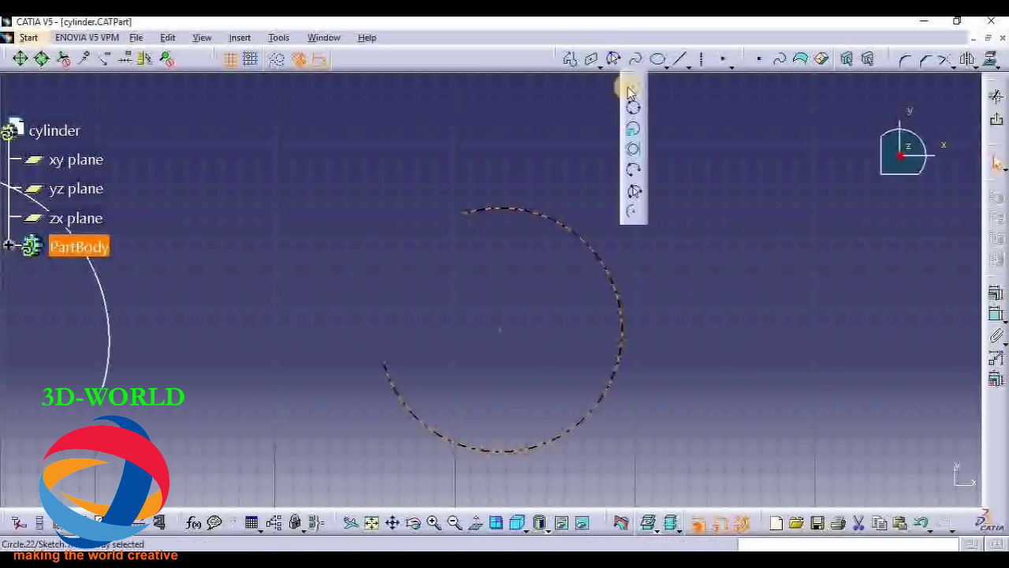
left_click(609, 385)
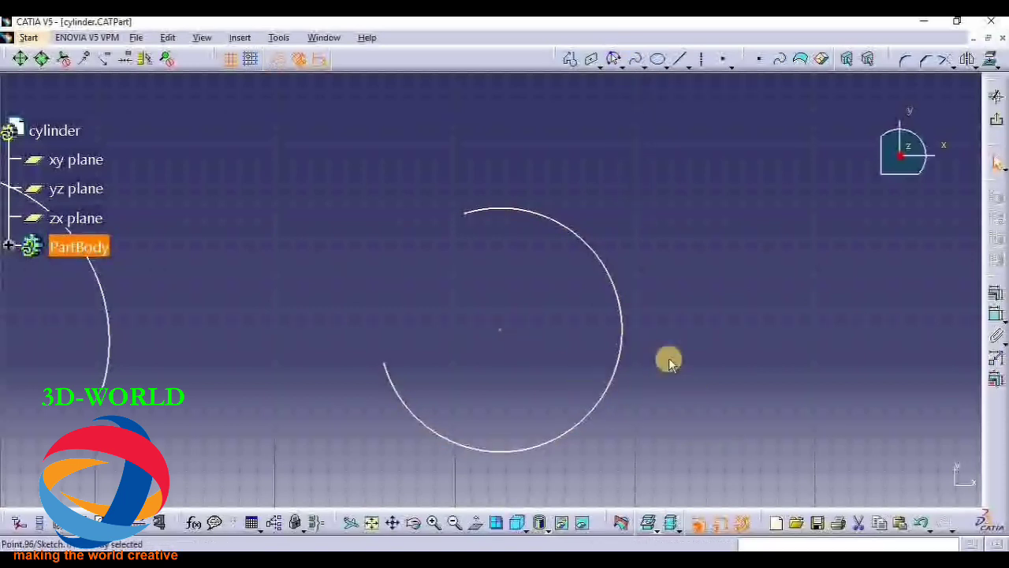
mouse_move(536, 350)
middle_mouse_down()
mouse_move(255, 311)
mouse_move(47, 252)
middle_mouse_up()
left_click(620, 66)
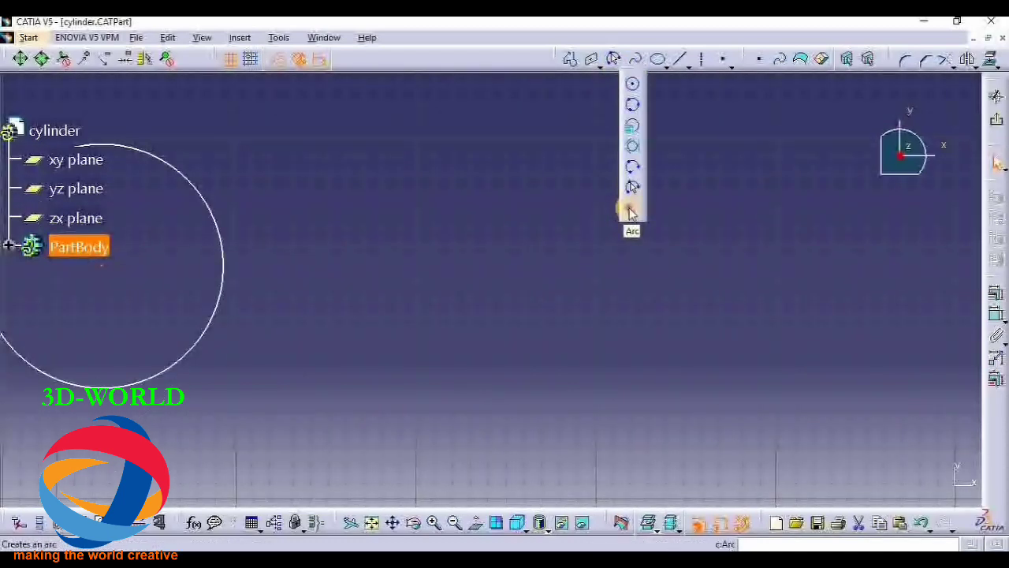
left_click(630, 210)
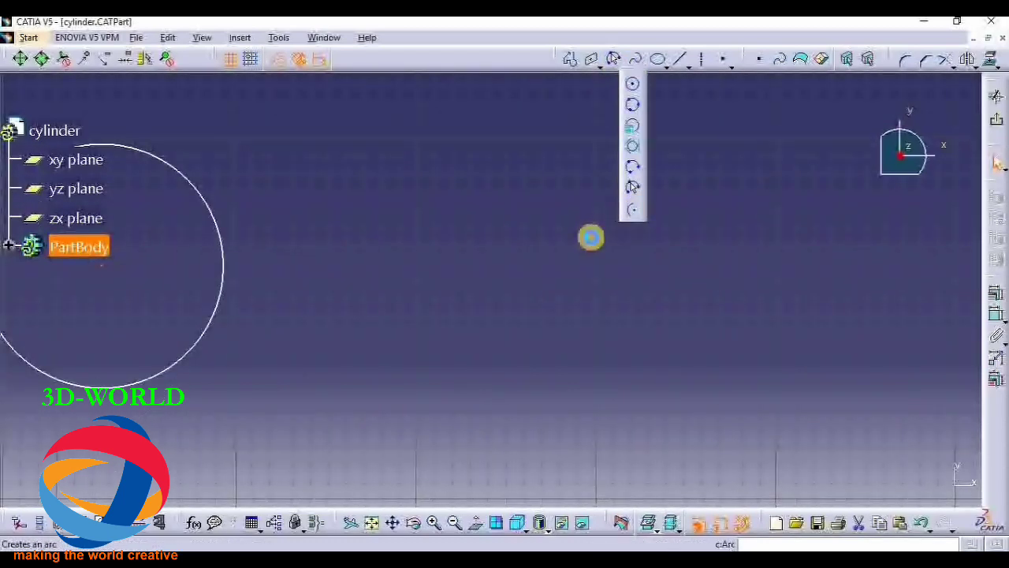
left_click(591, 319)
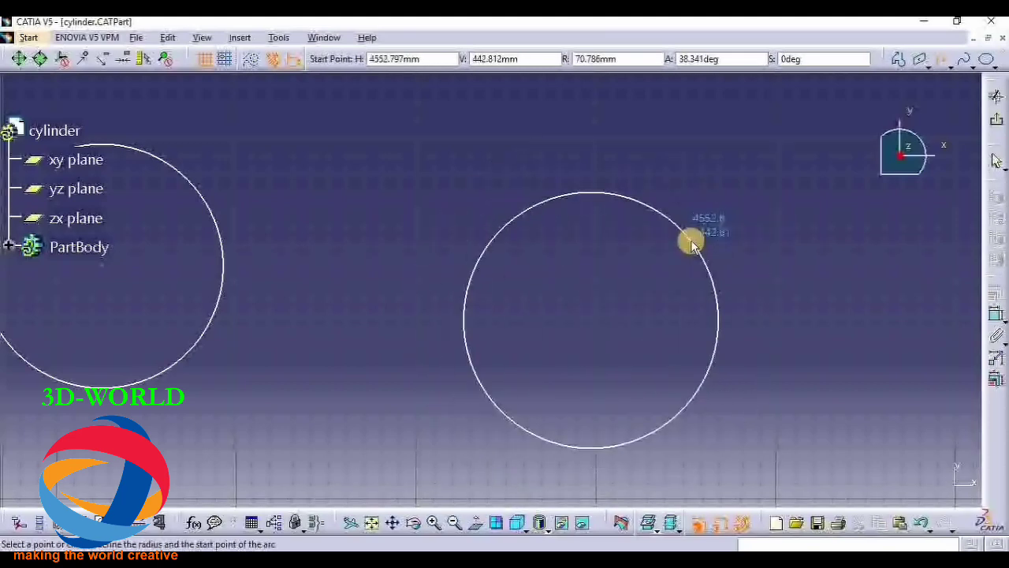
left_click(758, 269)
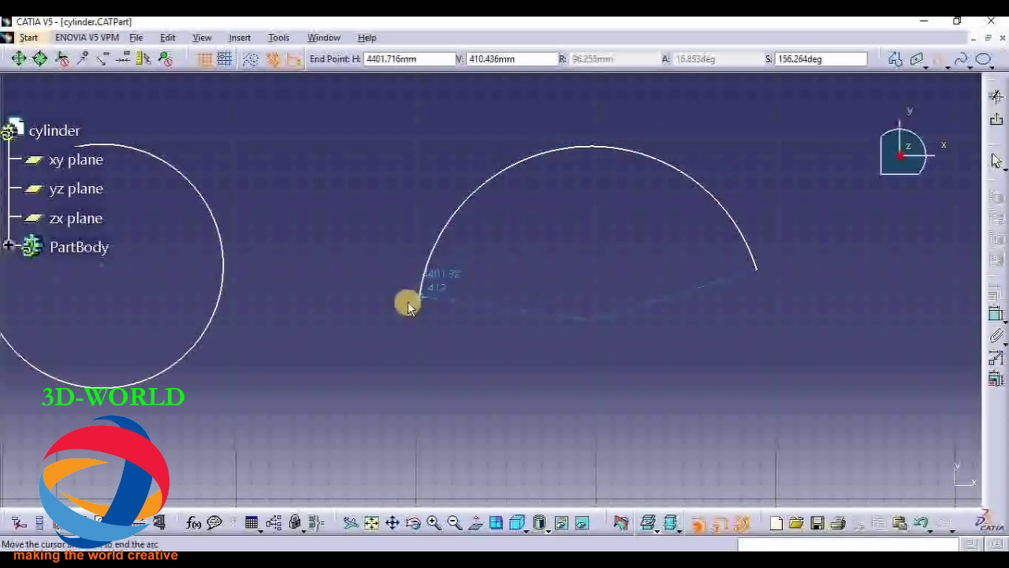
left_click(410, 304)
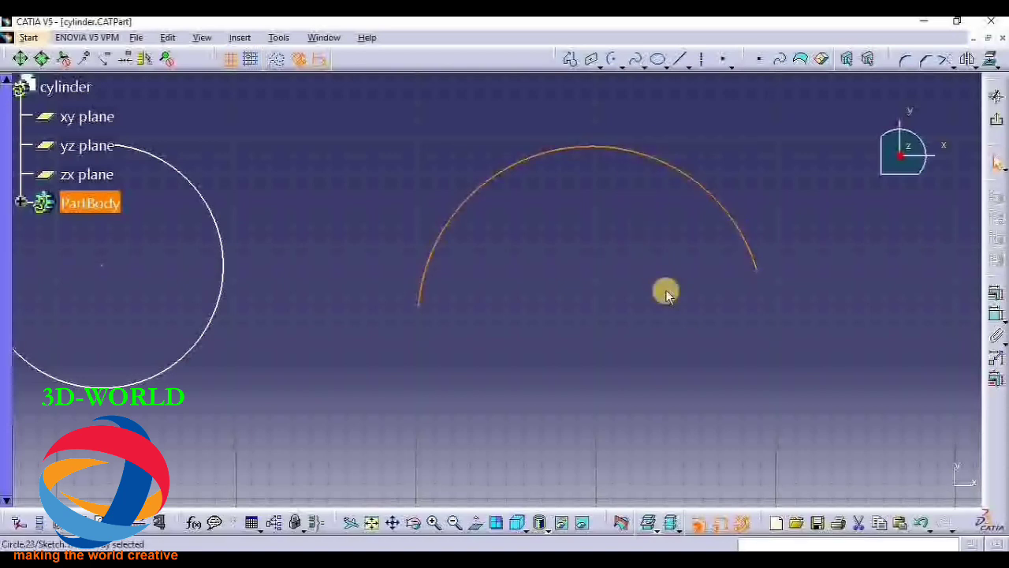
Step: Open a sketch on the xy plane of Part1
middle_click_drag(658, 266, 368, 282)
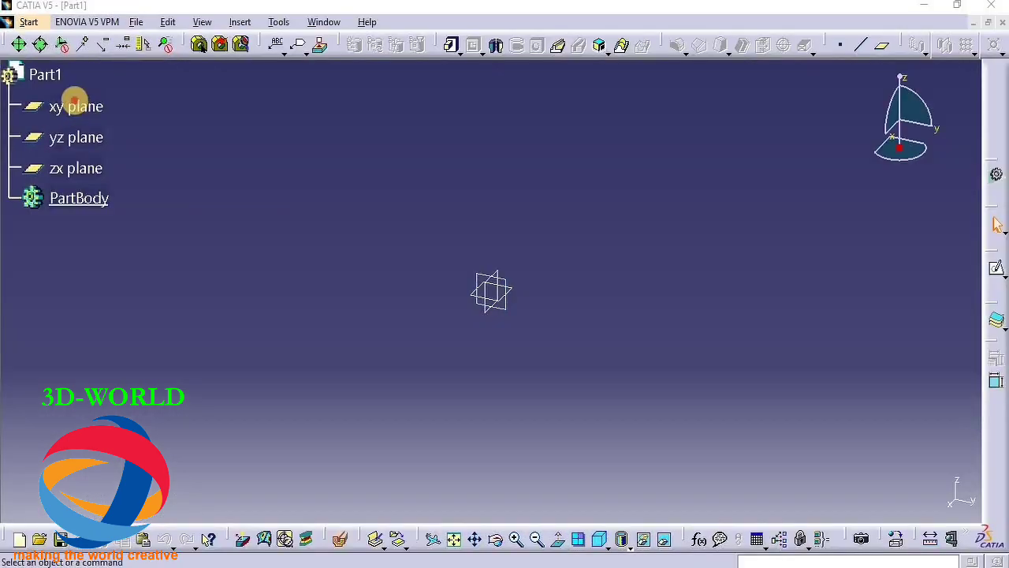
left_click(72, 103)
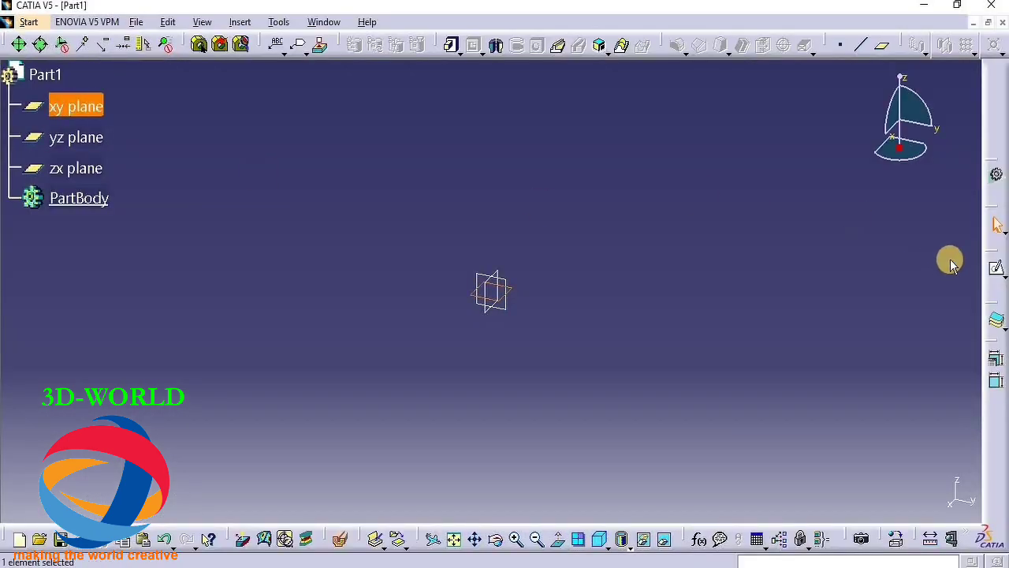
left_click(991, 266)
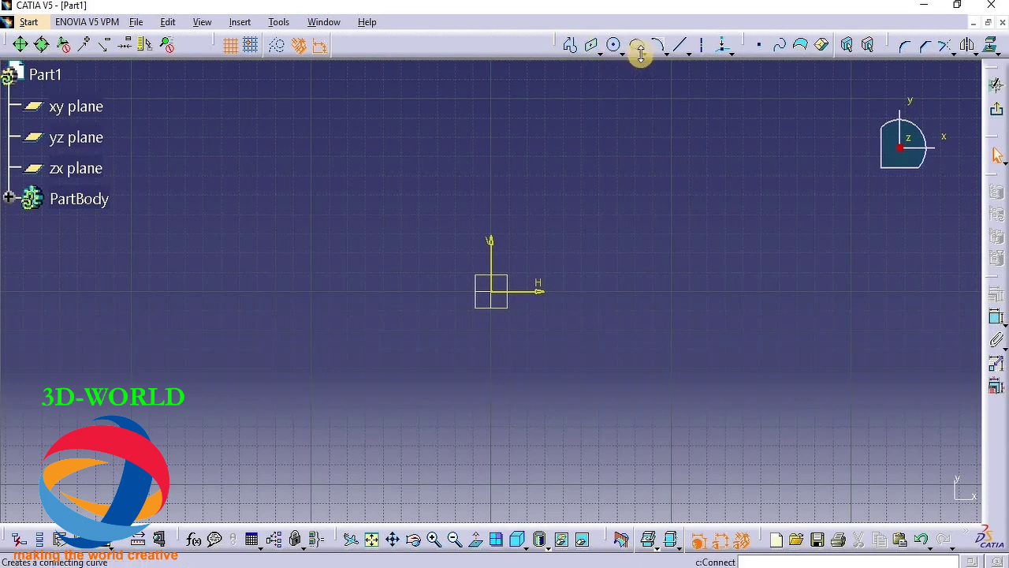
Step: Draw a Spline through seven control points around the origin, looping back inward near its upper part, and close it
left_click(645, 56)
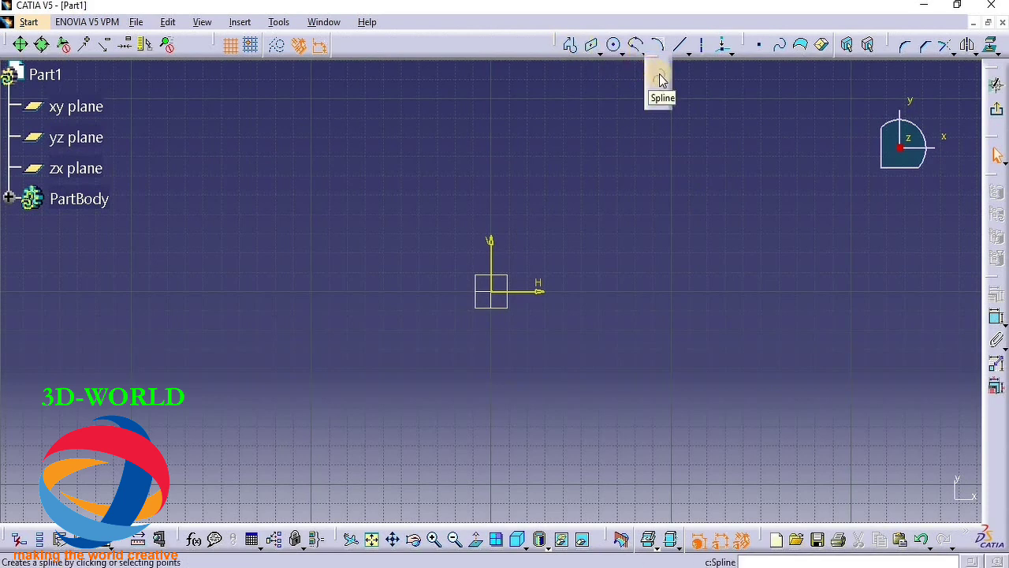
left_click(659, 74)
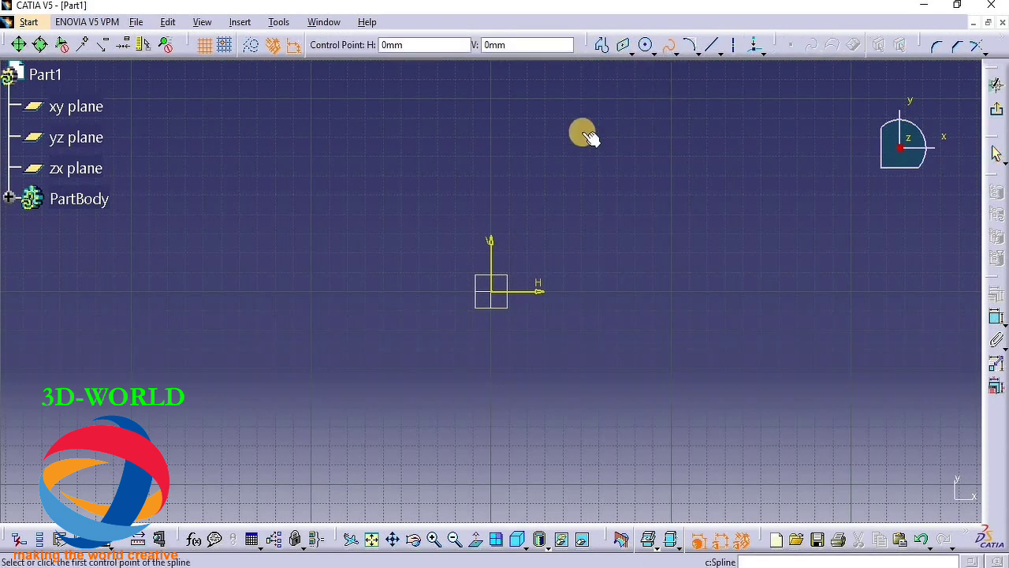
left_click(530, 144)
left_click(698, 275)
left_click(491, 413)
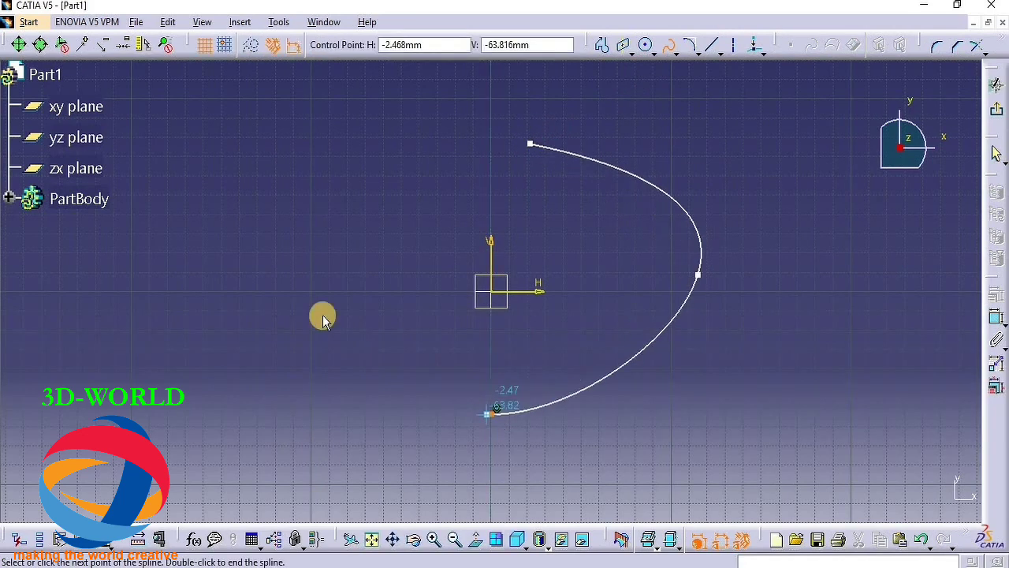
left_click(297, 304)
left_click(378, 174)
left_click(544, 95)
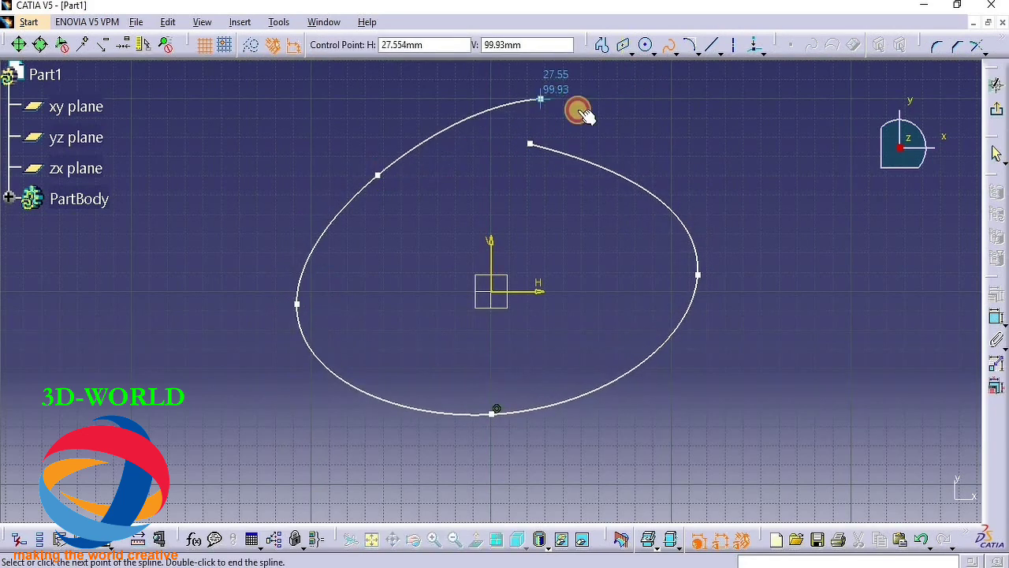
left_click(364, 245)
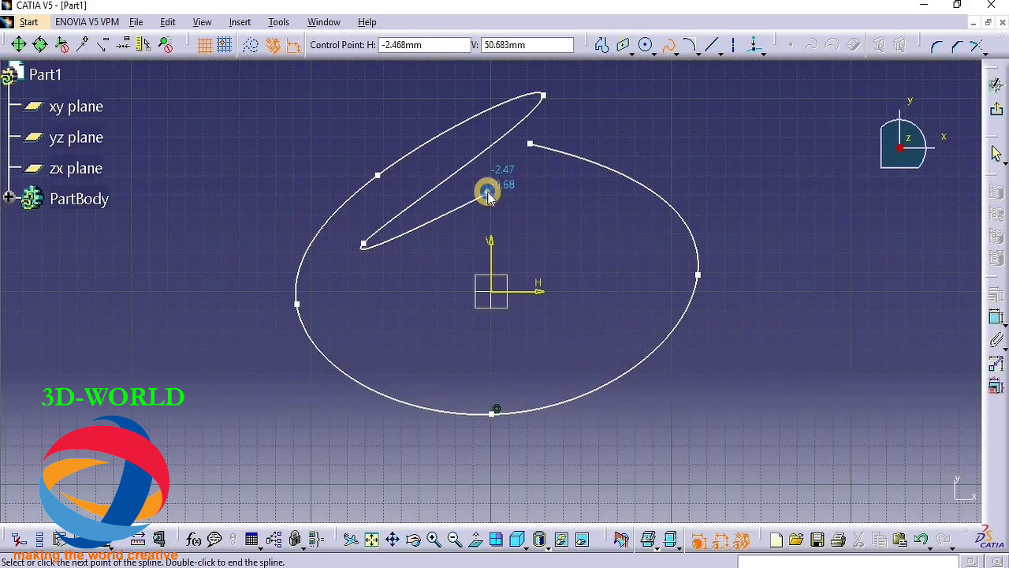
right_click(487, 196)
left_click(544, 286)
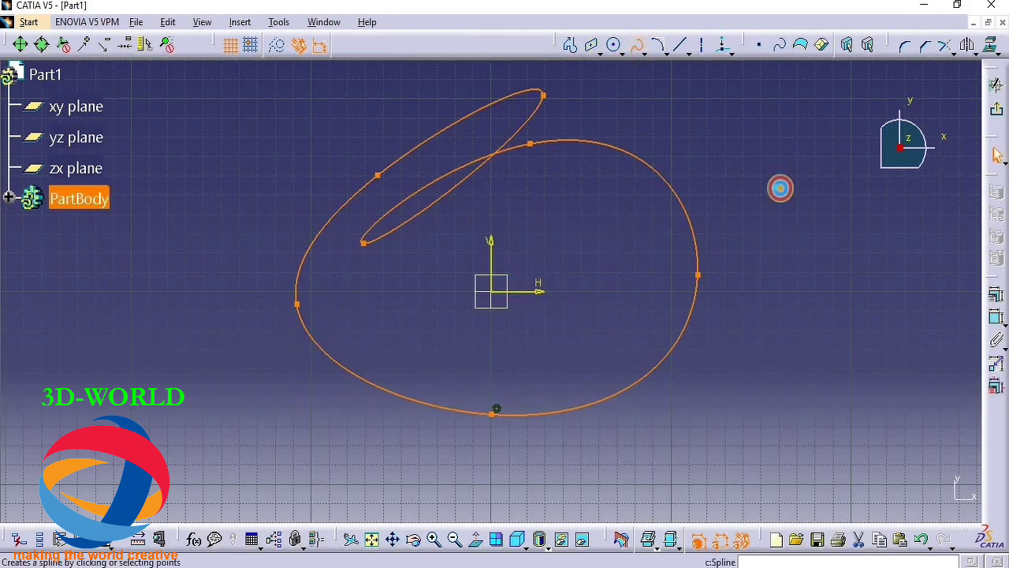
Step: Draw a smaller egg-shaped Spline through four control points beside the large closed spline and close it
left_click(828, 224)
left_click(863, 262)
left_click(850, 397)
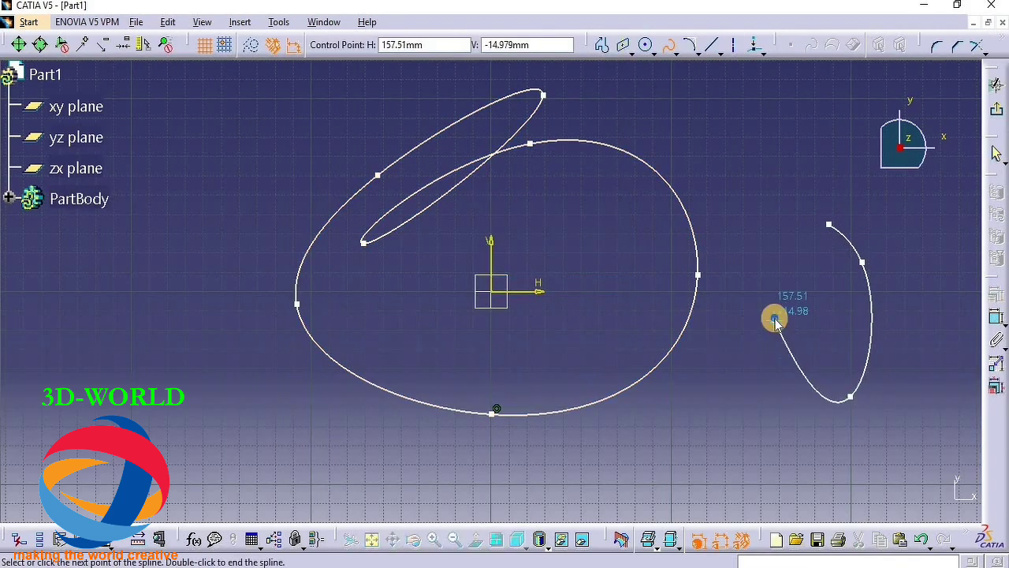
right_click(775, 321)
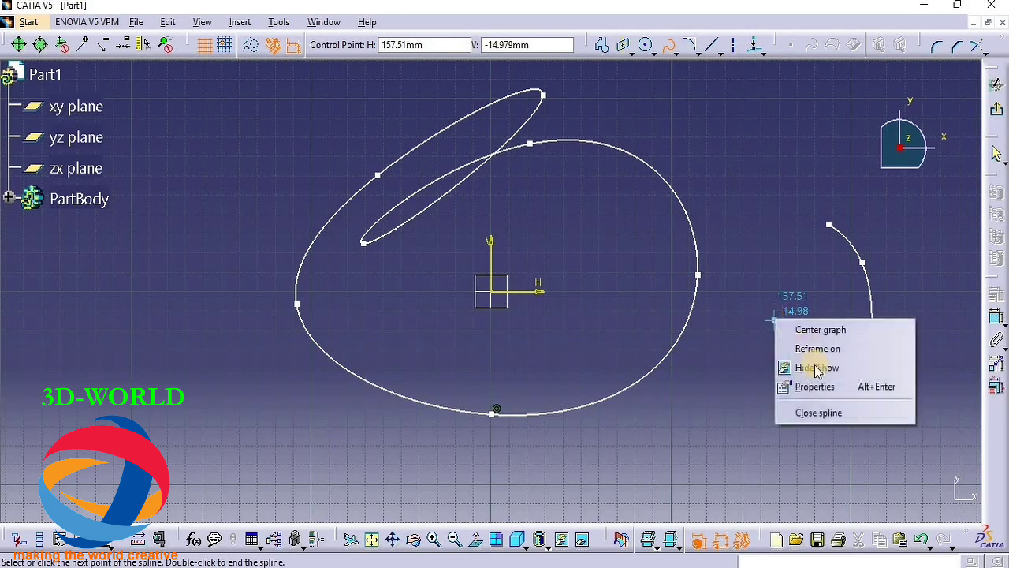
left_click(834, 411)
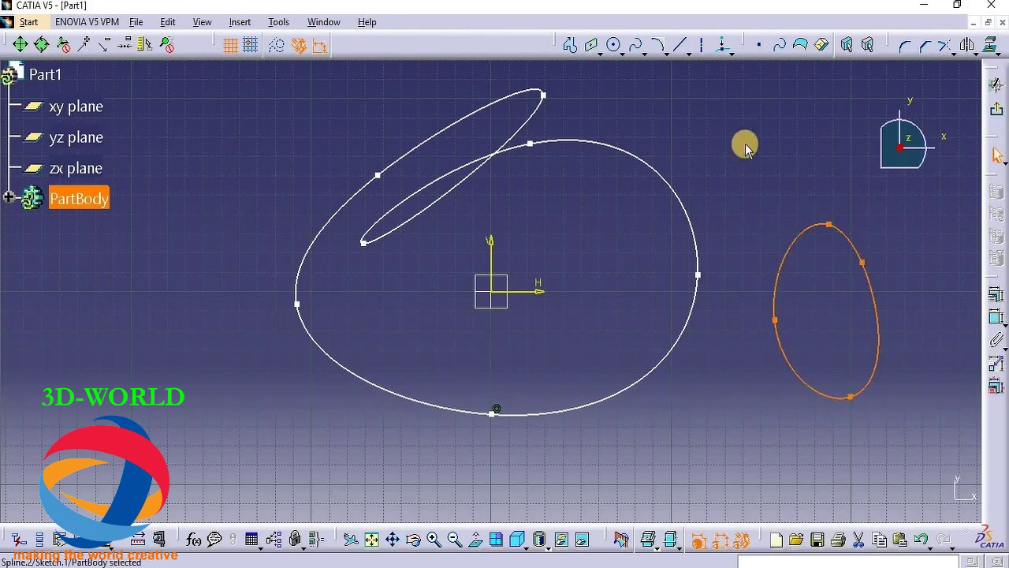
Step: Draw an open three-point Spline bulging to the right in an empty area of the sketch
middle_click_drag(745, 144, 736, 148)
middle_click_drag(487, 412, 507, 105)
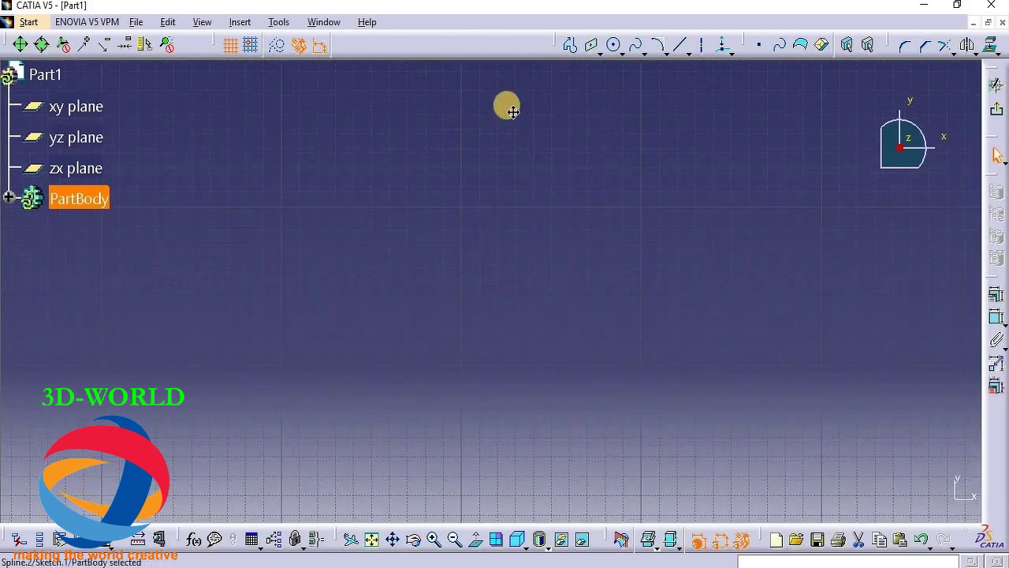
left_click(637, 45)
left_click(591, 220)
left_click(656, 326)
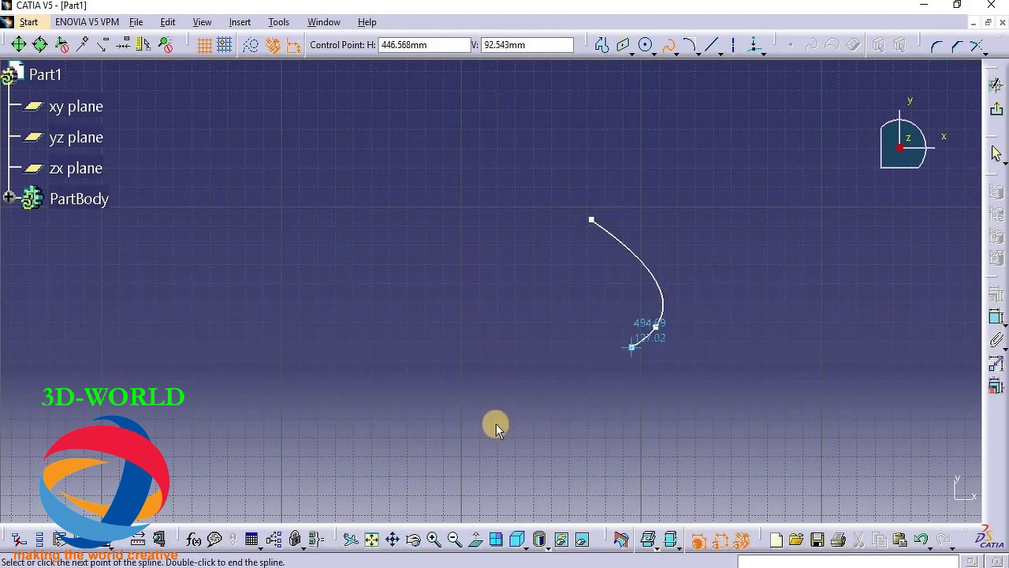
left_click(497, 423)
double_click(497, 423)
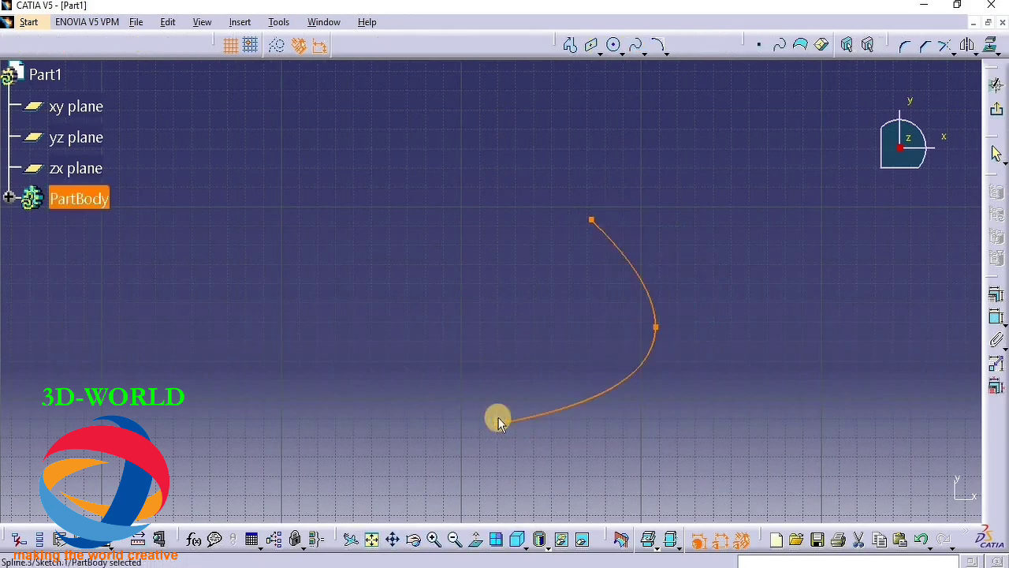
Step: Draw a second open three-point Spline facing the first one, bulging to the left
left_click(635, 47)
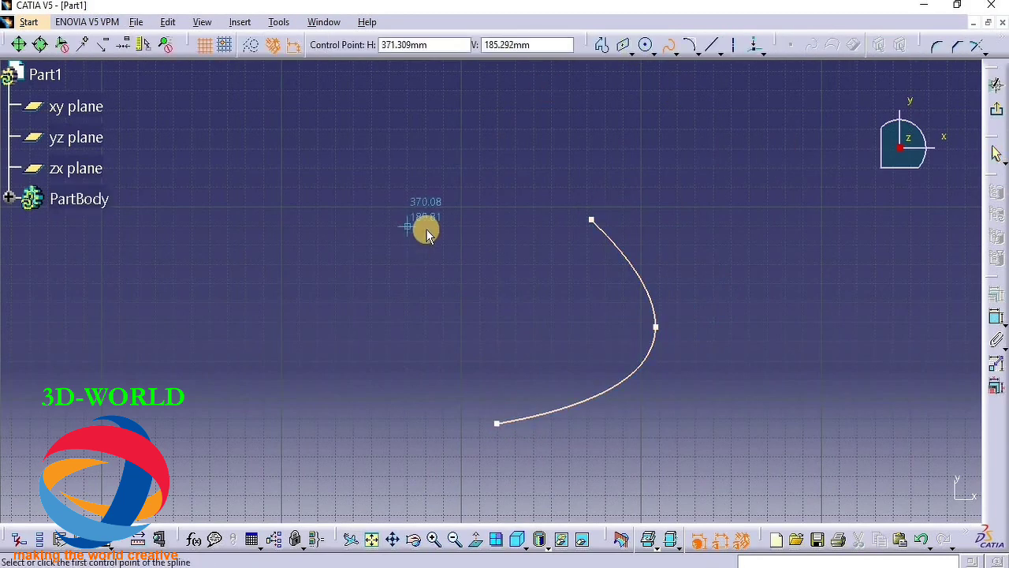
left_click(418, 201)
left_click(311, 277)
left_click(329, 403)
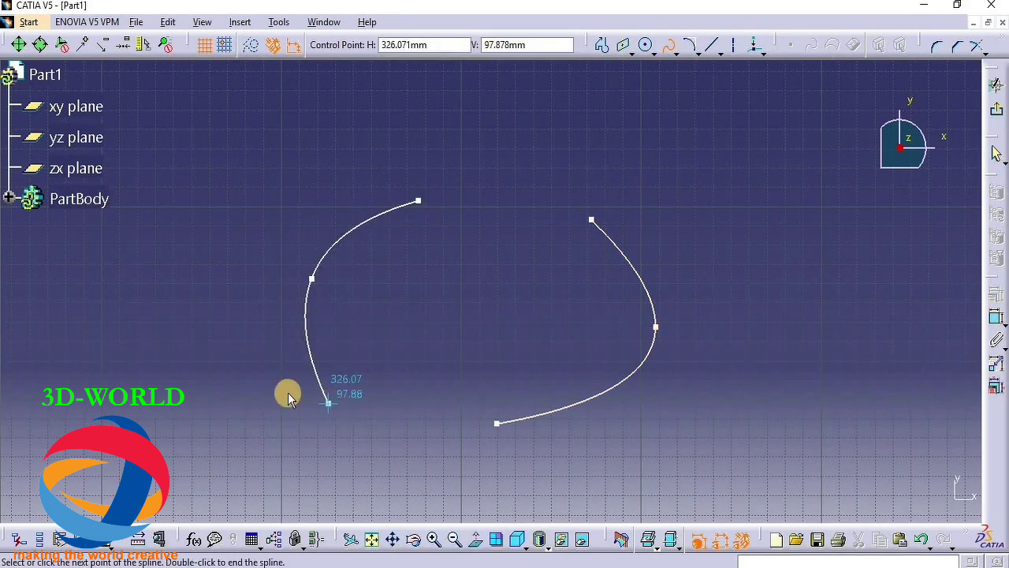
key("Escape")
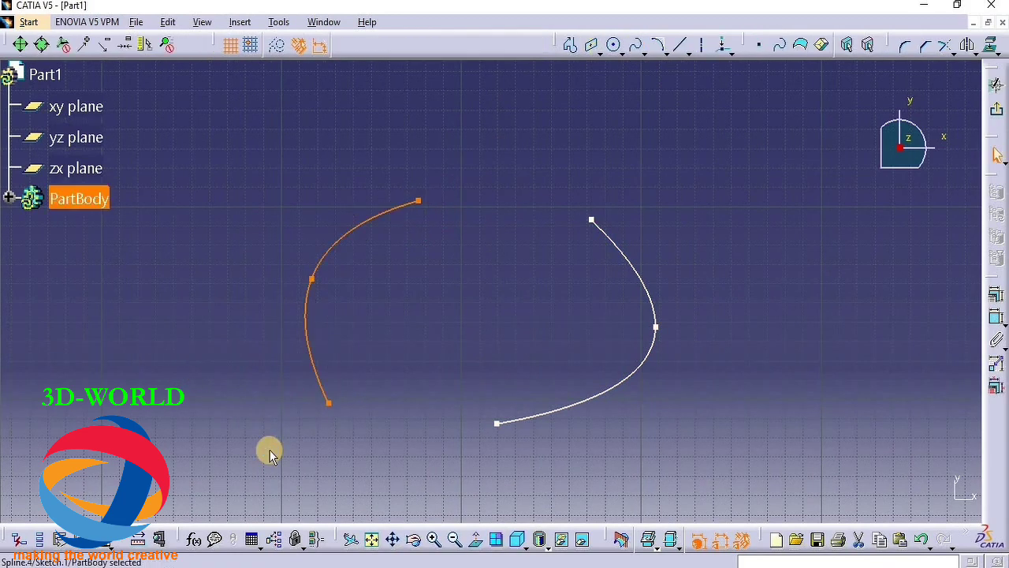
Step: Connect the upper end points of the two open splines with a connecting curve of tension 1
left_click(665, 52)
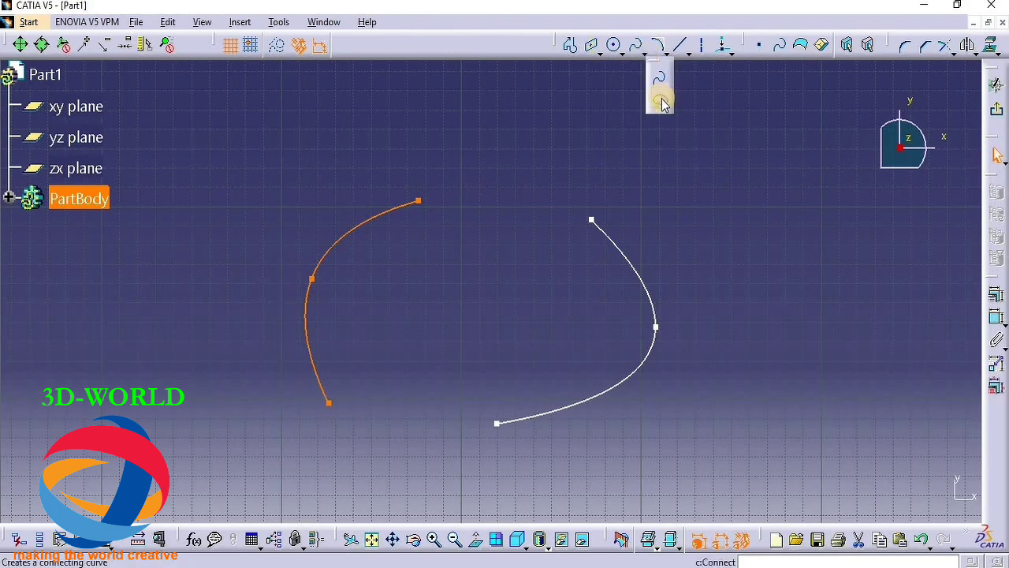
left_click(661, 101)
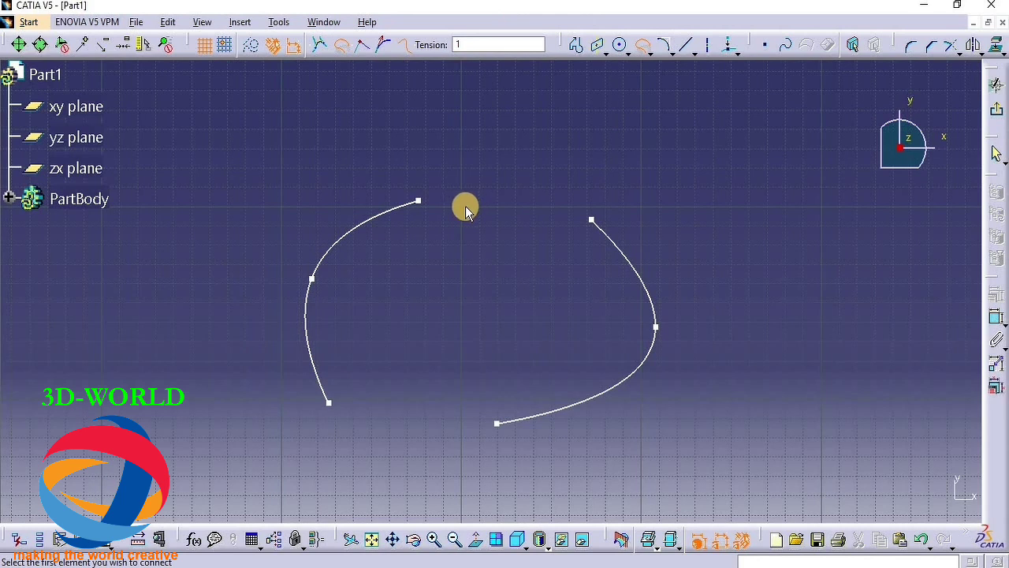
left_click(418, 201)
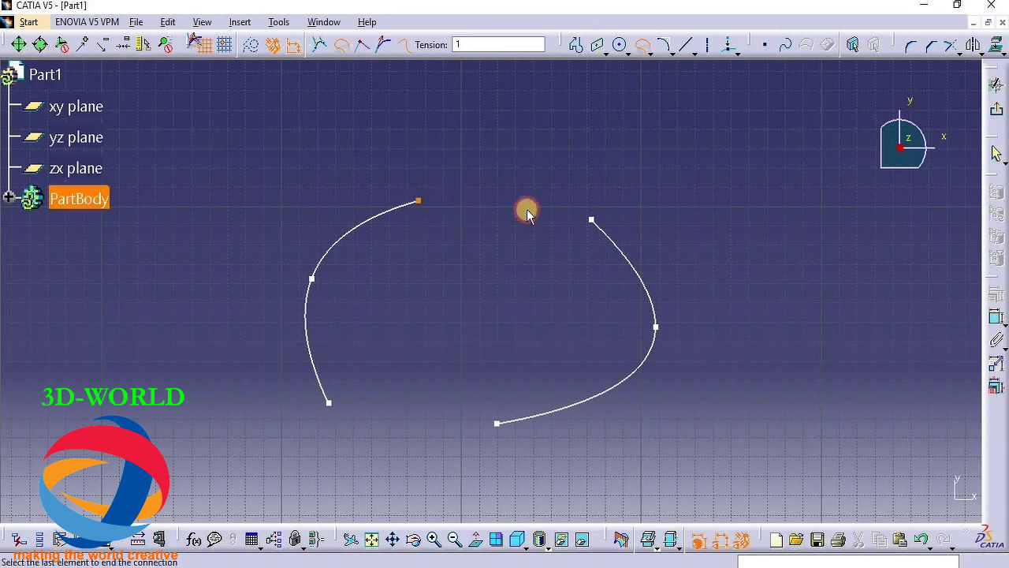
left_click(593, 220)
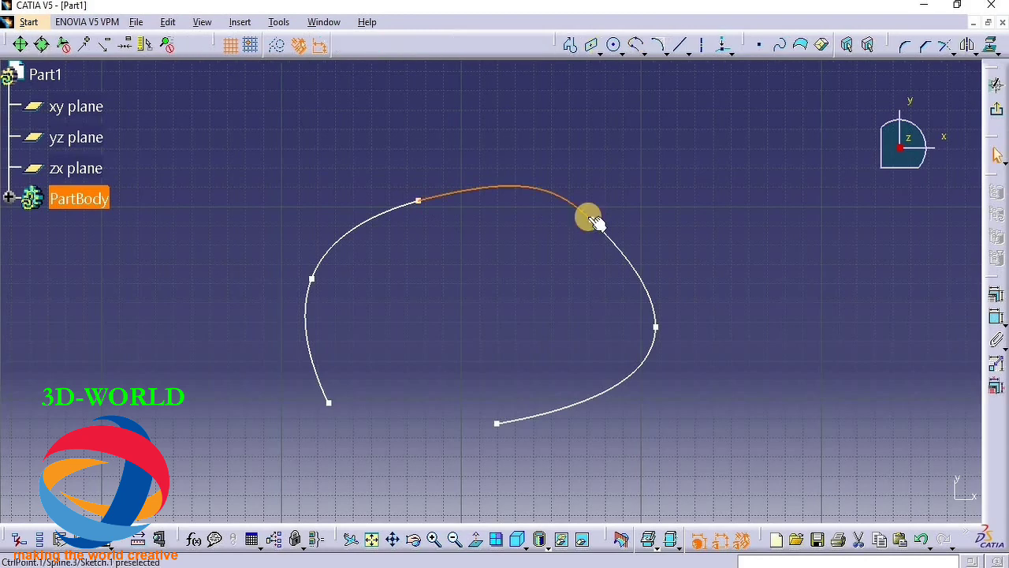
Step: Connect the lower end points of the two open splines with another connecting curve of tension 1
left_click(636, 45)
left_click(329, 403)
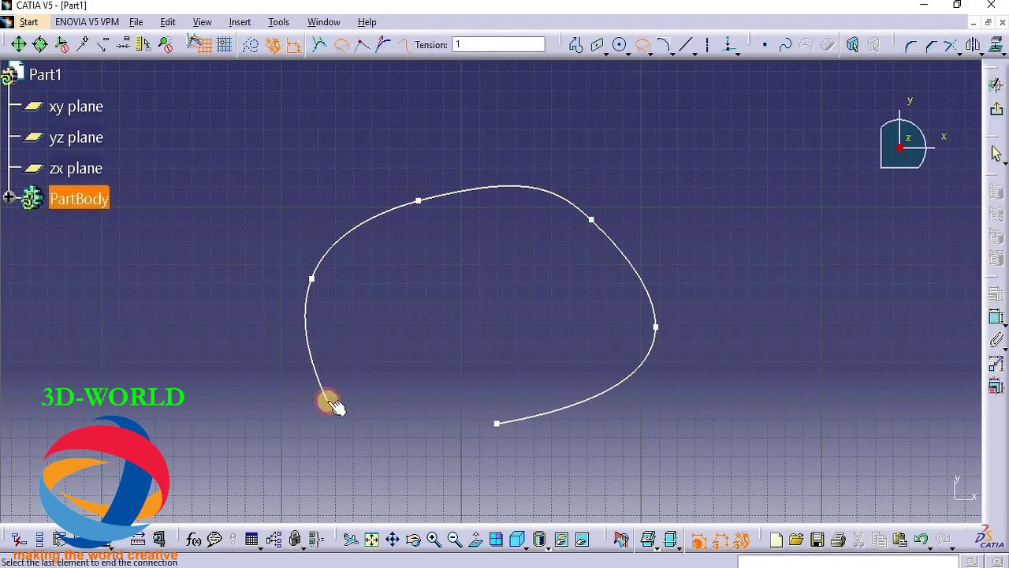
left_click(503, 424)
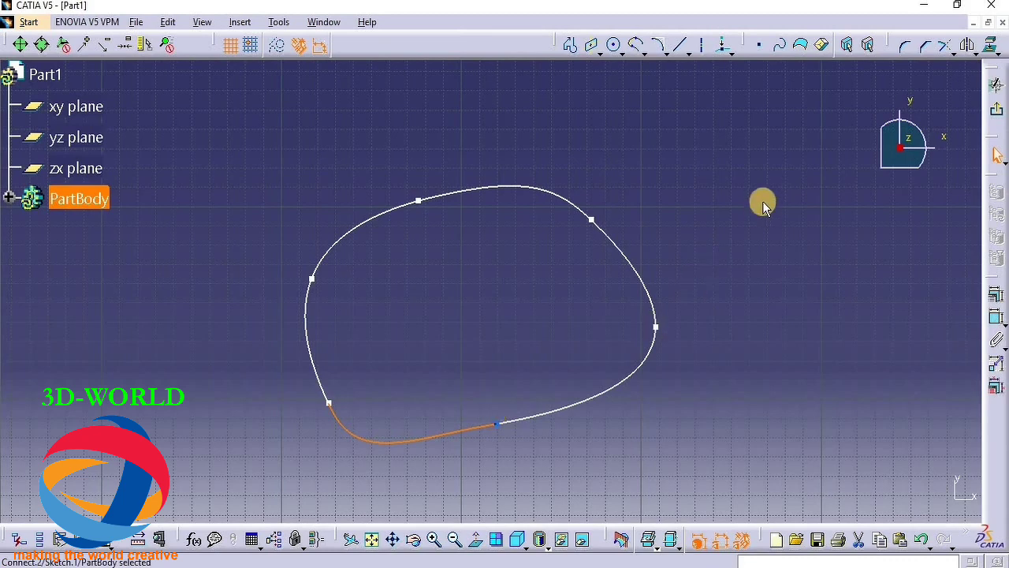
Step: Draw a large Ellipse in an empty area, setting its centre, an axis end point straight above it and a point on its right side
middle_click_drag(425, 310, 142, 454)
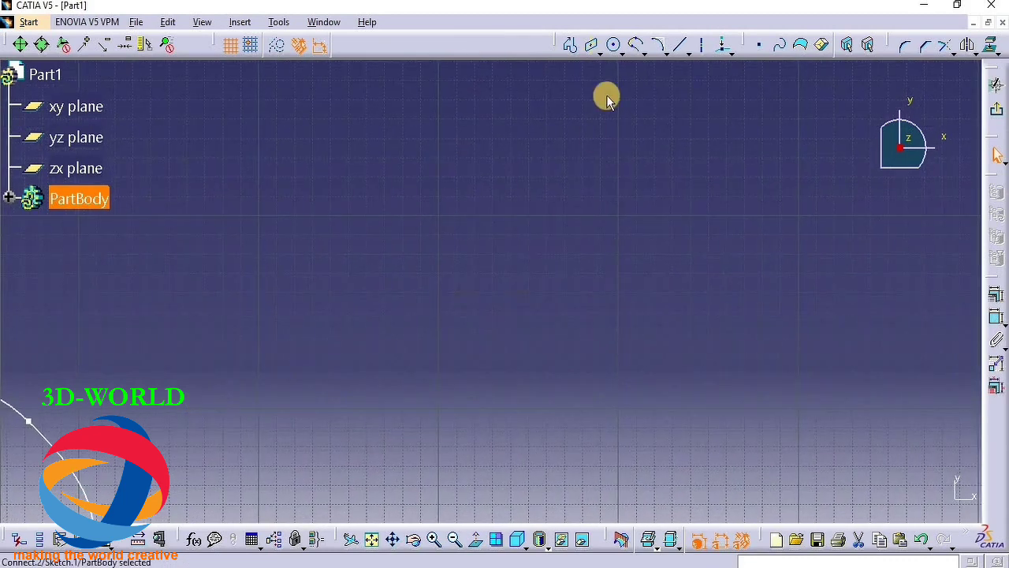
left_click(667, 53)
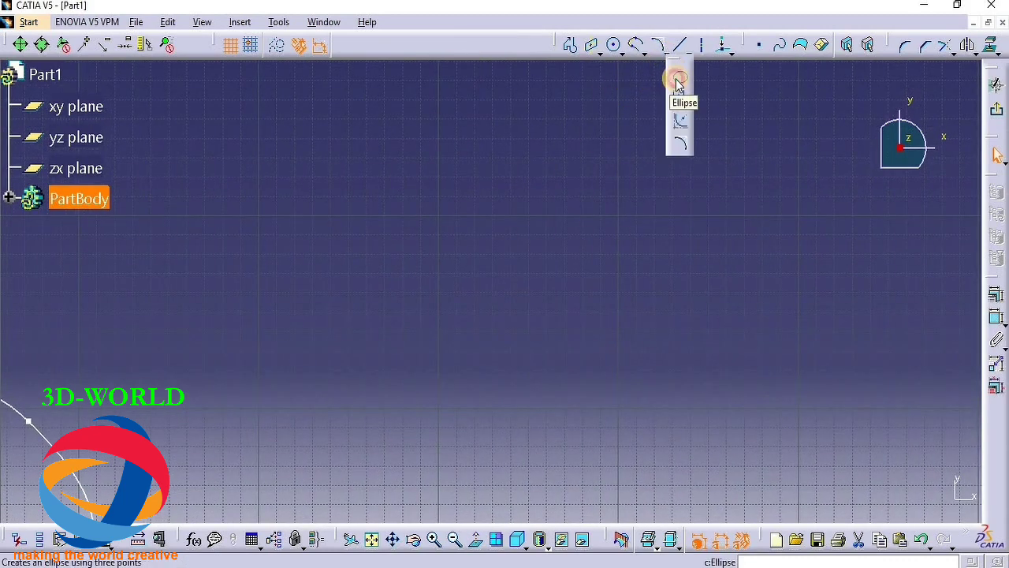
left_click(676, 77)
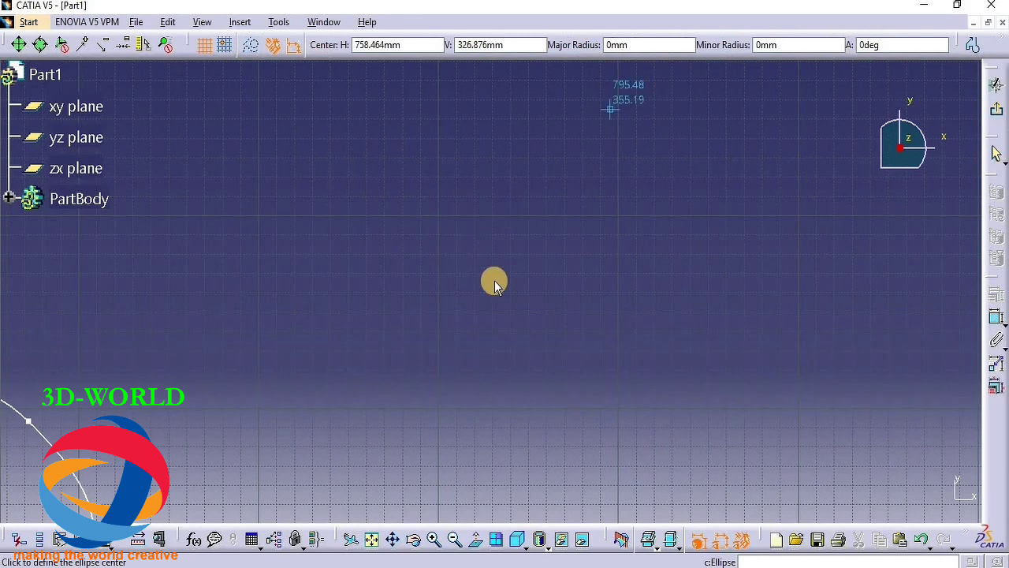
left_click(513, 368)
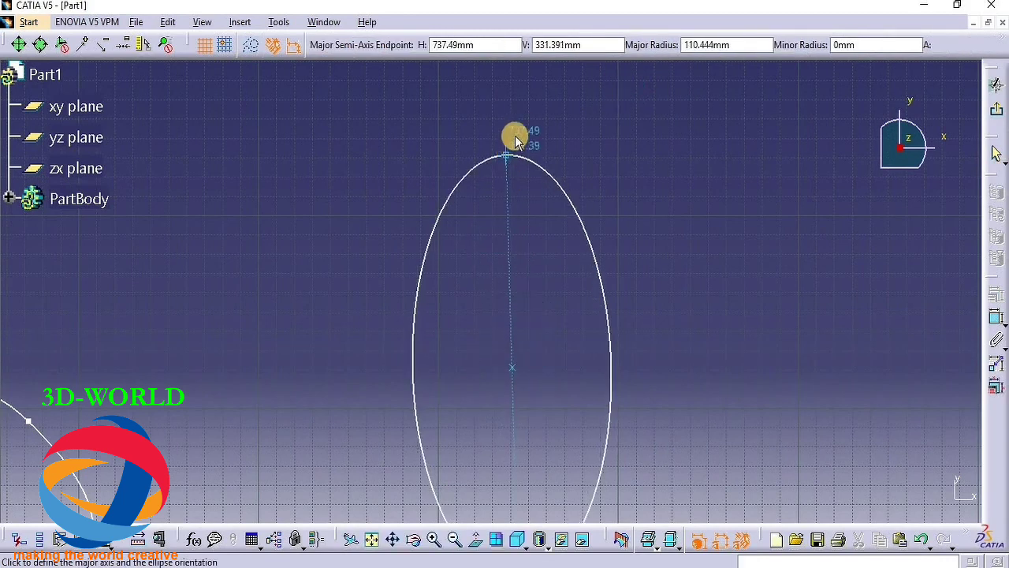
left_click(514, 116)
left_click(812, 317)
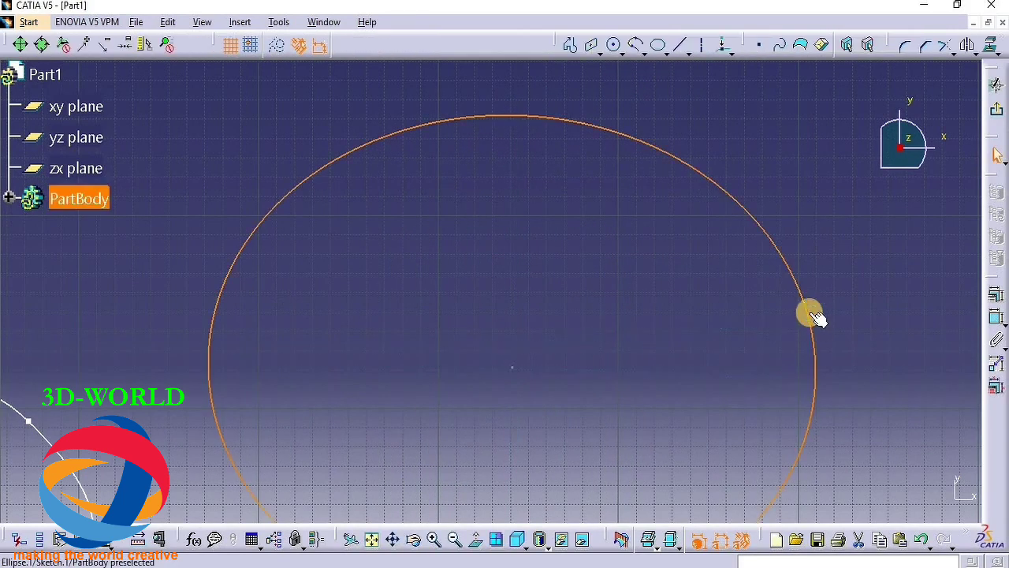
Step: Draw a Parabola by Focus opening to the right in an empty area, with its apex left of the focus and end points above and below
key("ctrl+z")
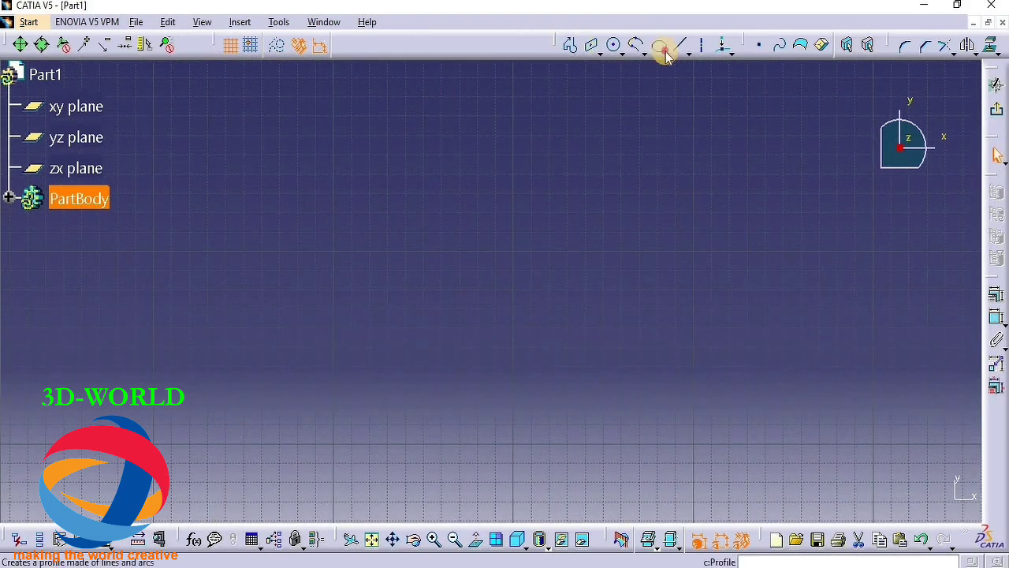
left_click_drag(666, 53, 676, 96)
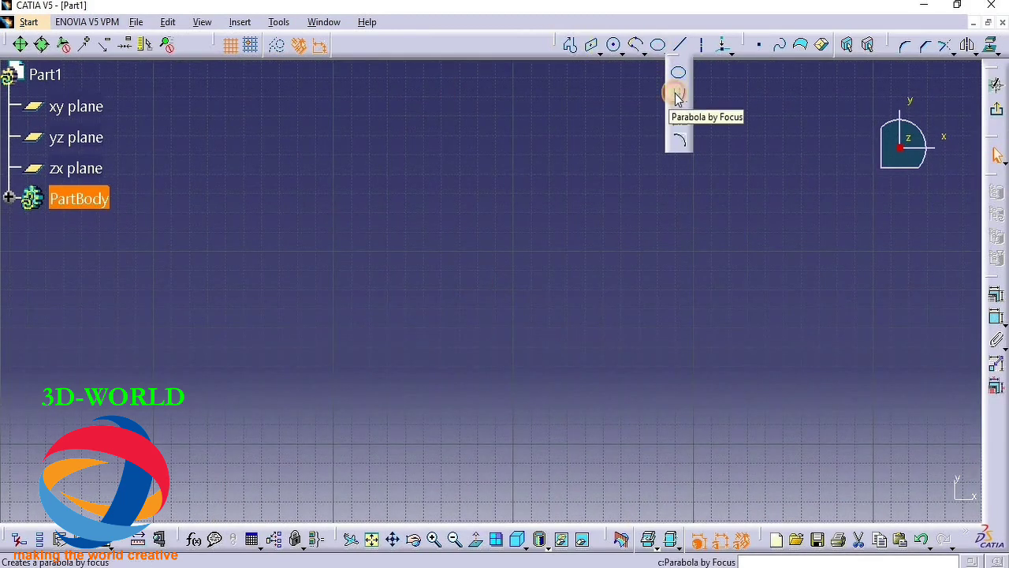
left_click(677, 94)
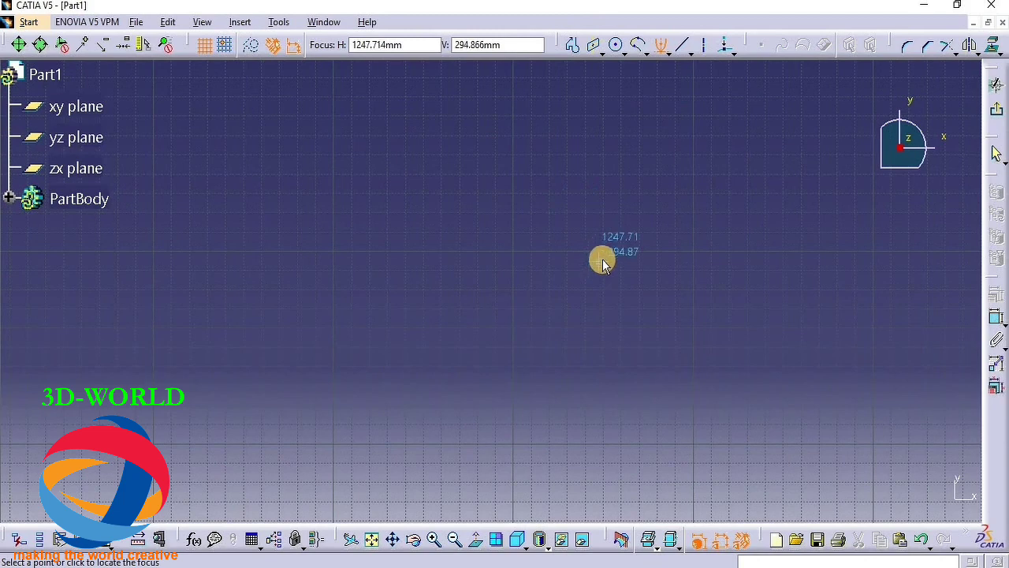
left_click(627, 223)
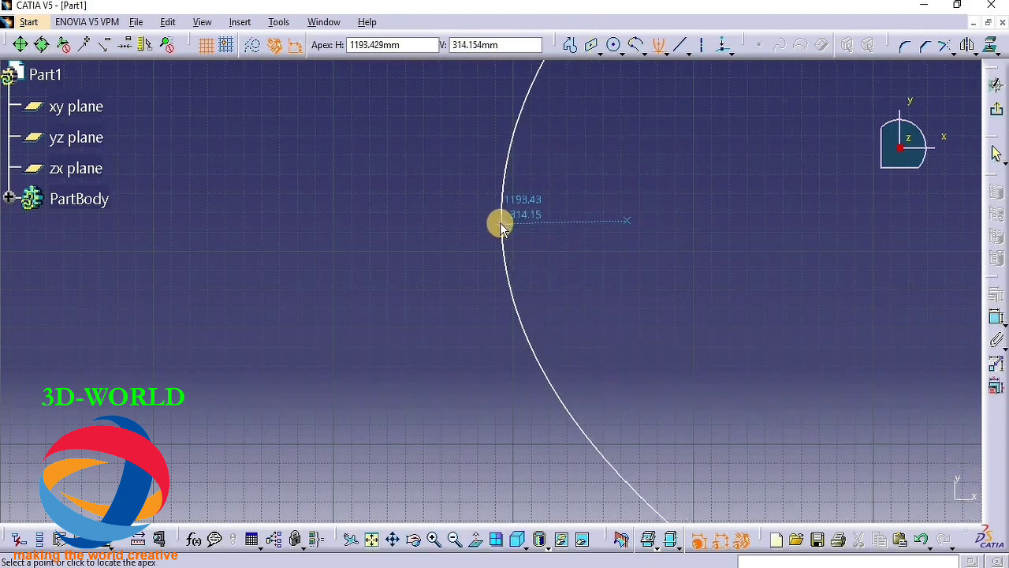
left_click(502, 224)
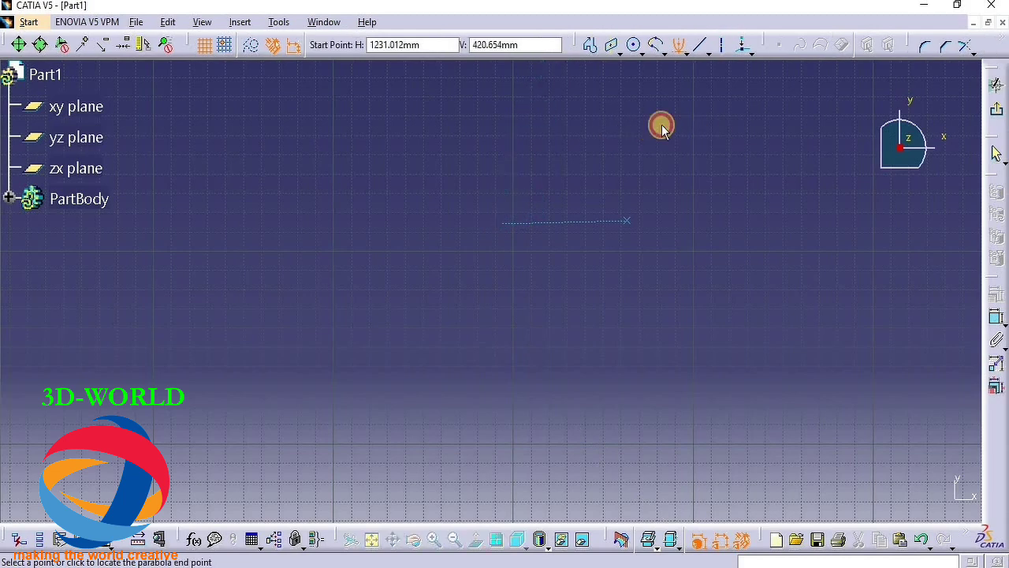
left_click(660, 125)
left_click(651, 397)
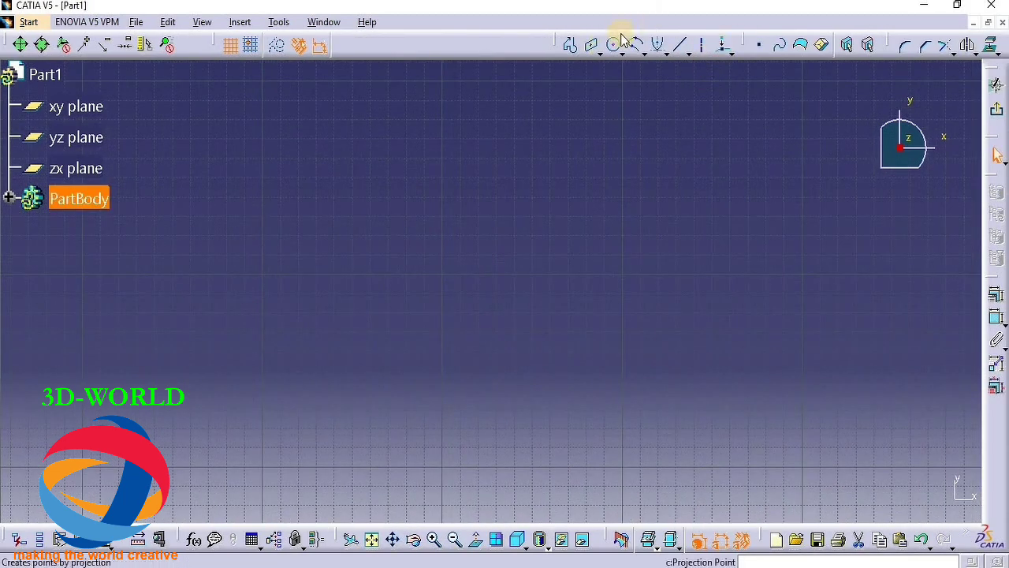
Step: Draw a Hyperbola by Focus opening to the right in the empty area beyond the parabola
left_click(662, 51)
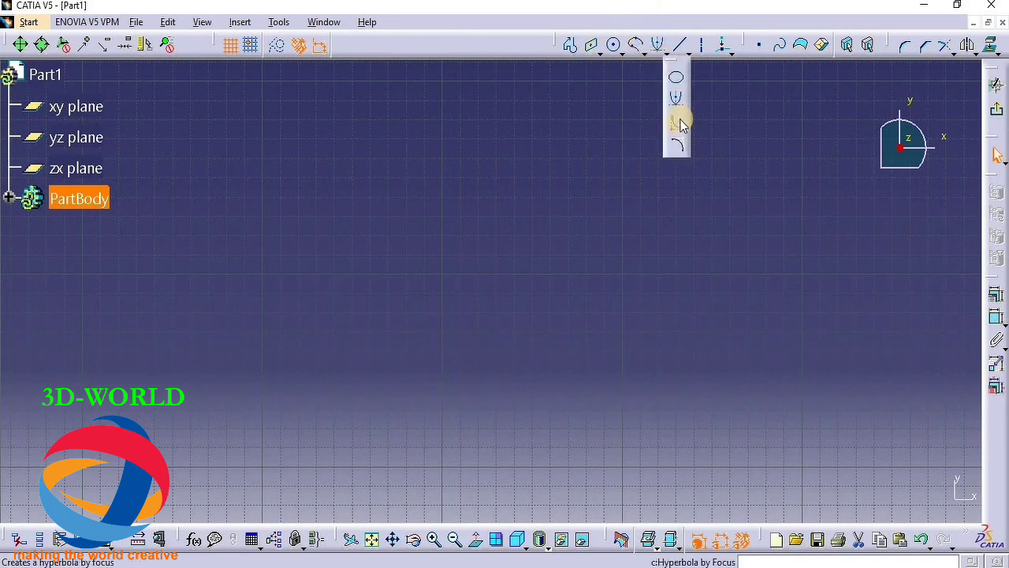
left_click(680, 122)
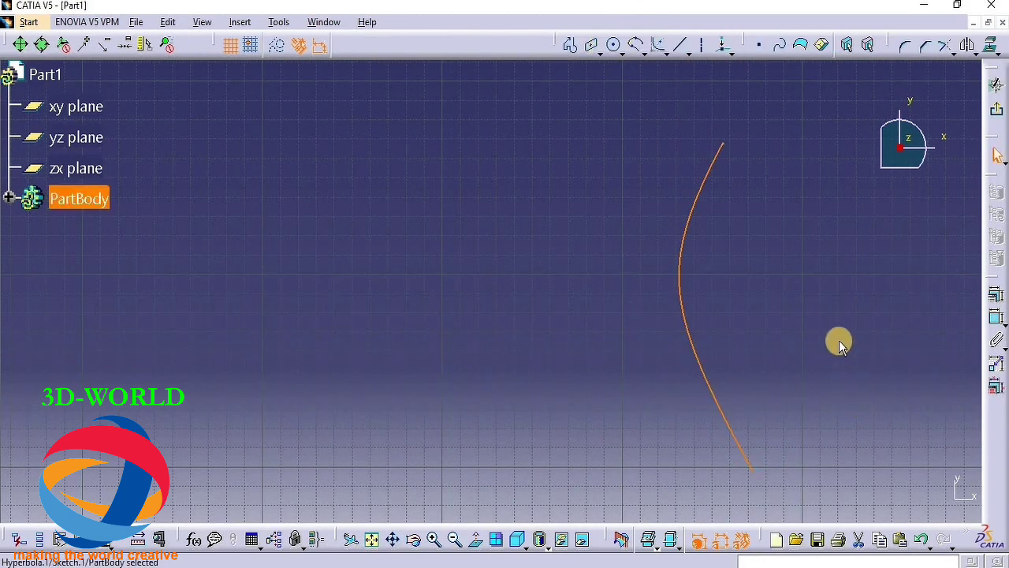
middle_click_drag(839, 340, 492, 348)
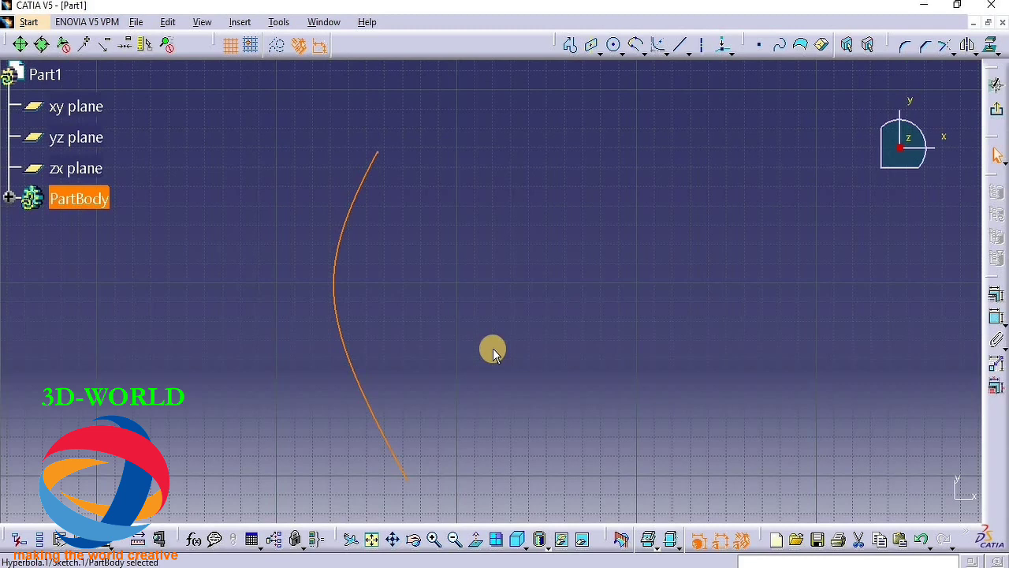
Step: Draw another Hyperbola by Focus beyond the existing one, focus about (1984, 300) mm, apex about (1955, 300) mm, centre further left, ends below and above
left_click(636, 47)
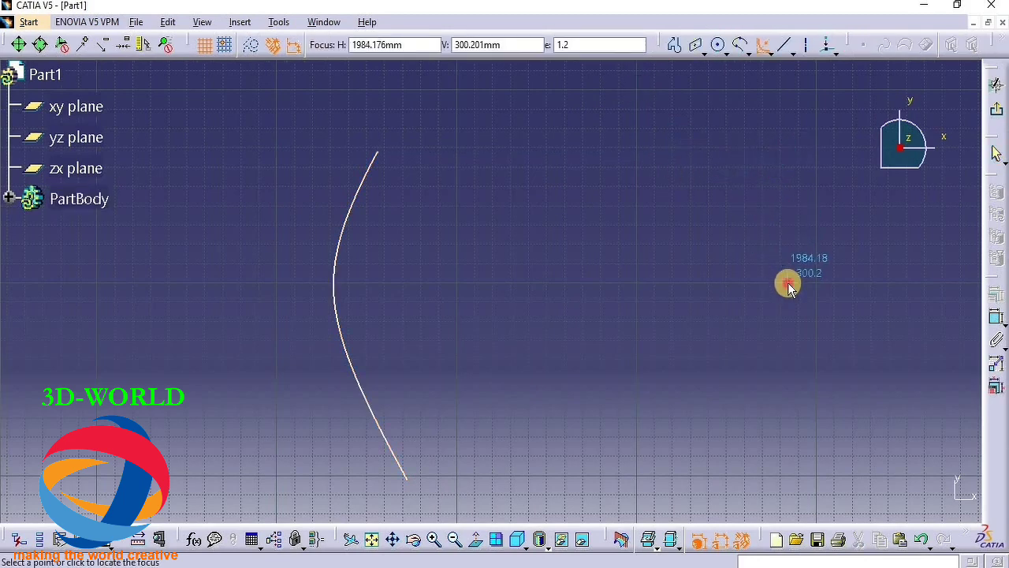
left_click(788, 283)
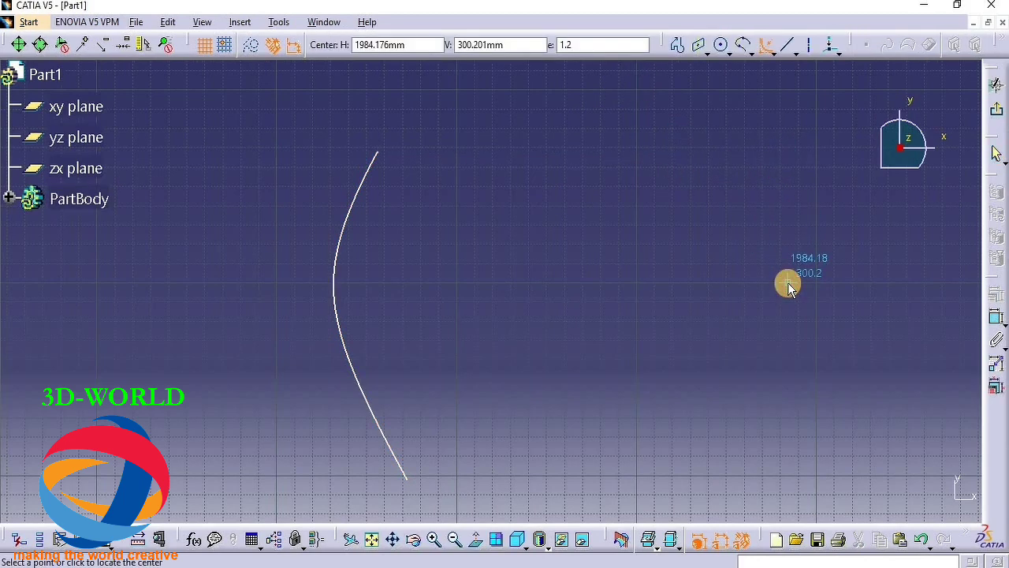
left_click(647, 283)
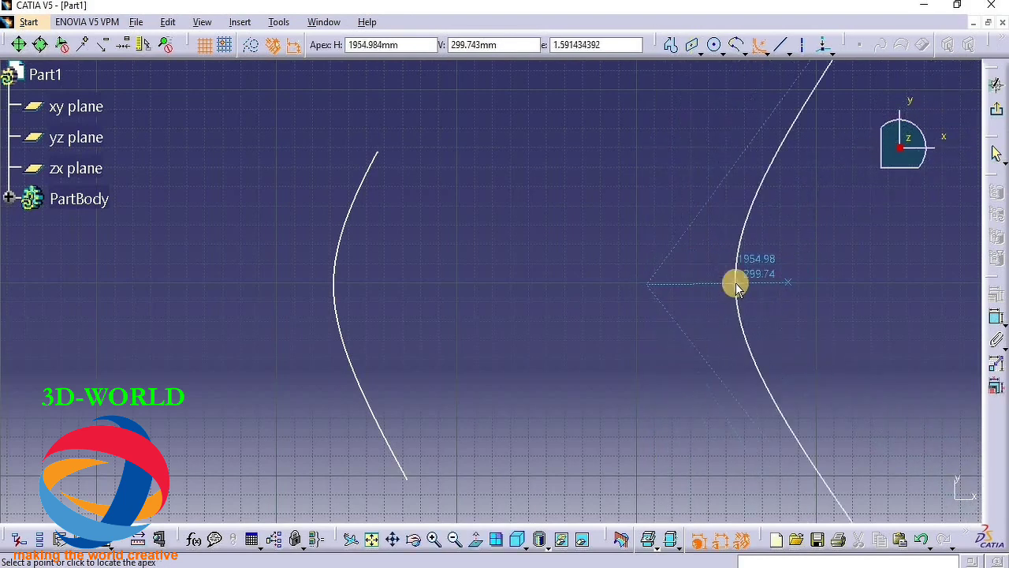
left_click(736, 284)
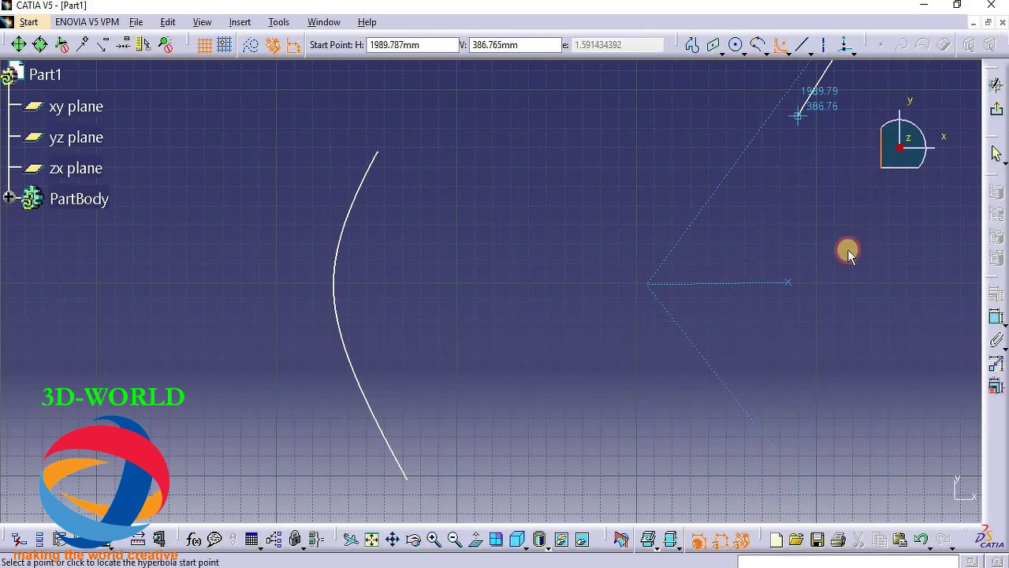
left_click(976, 473)
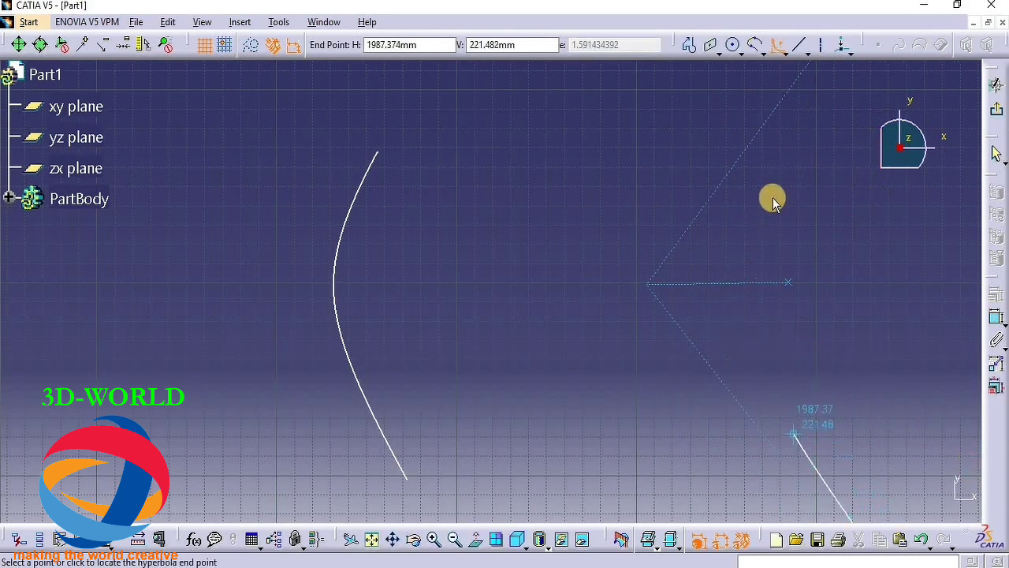
left_click(764, 173)
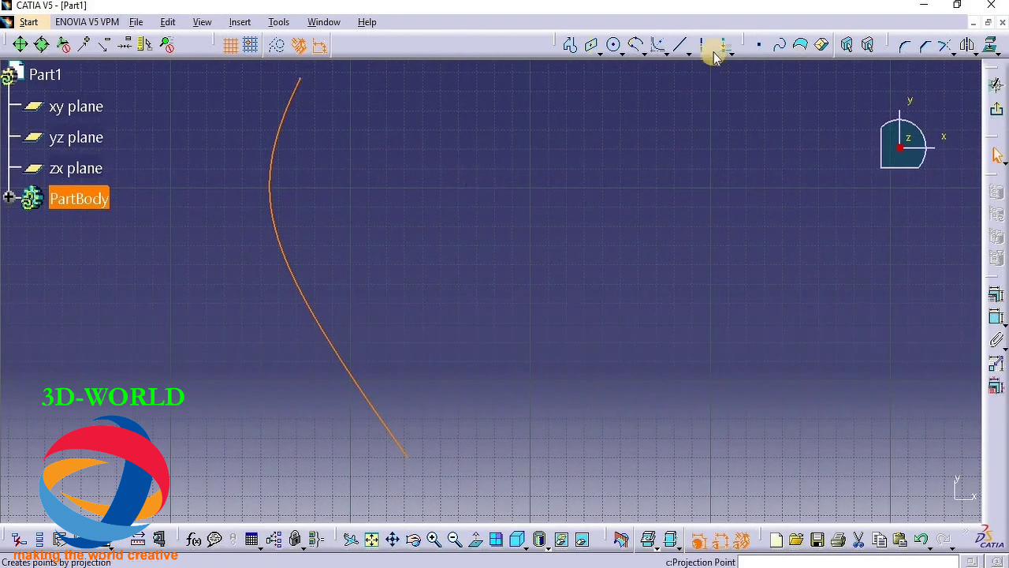
Step: Start a Conic curve in the empty area to the right of the newest hyperbola
left_click(667, 52)
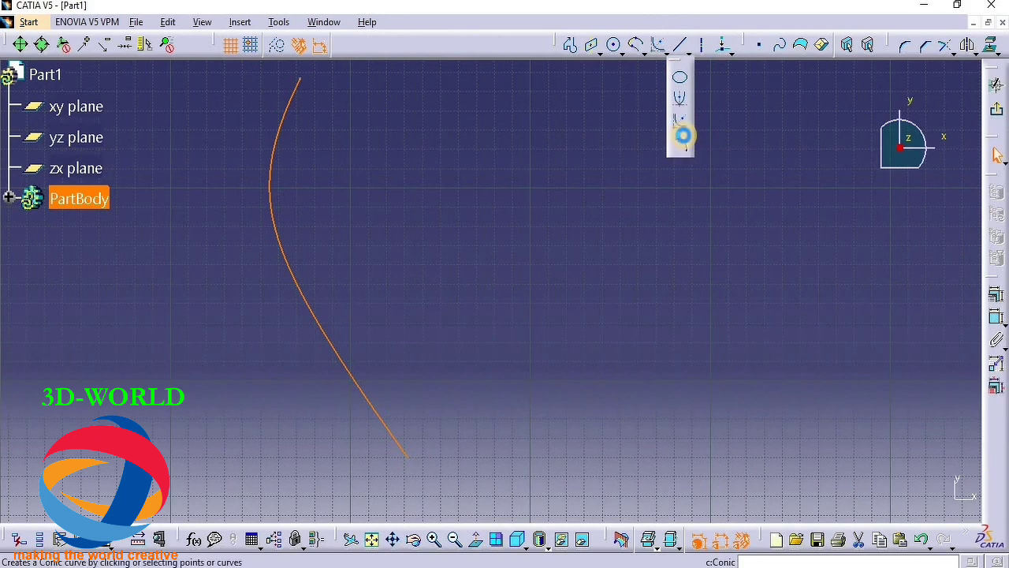
left_click(683, 136)
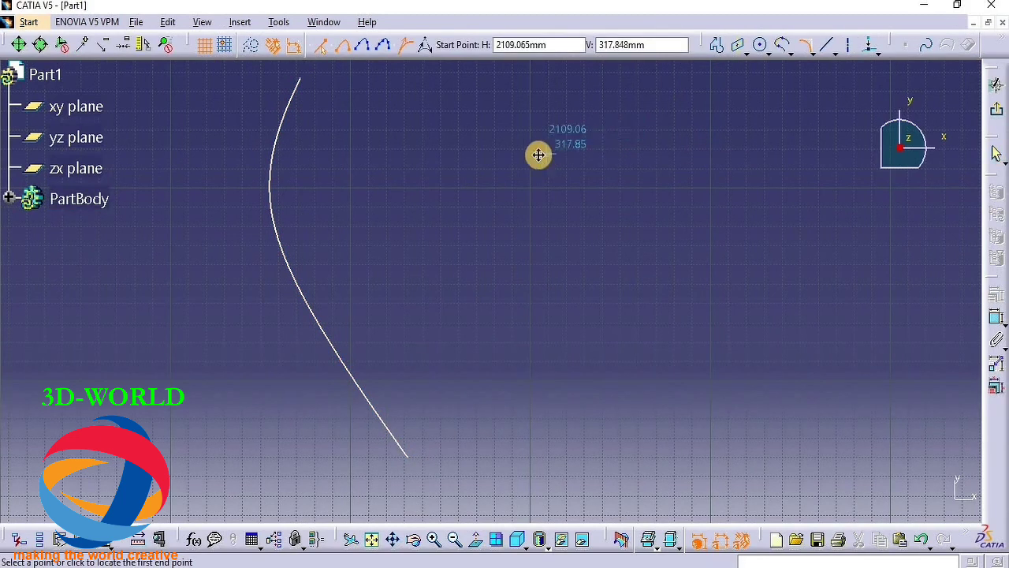
Step: Sketch a narrow conic curve from two end points, a tangent direction at each end, and a passing point near its tip
left_click(376, 184)
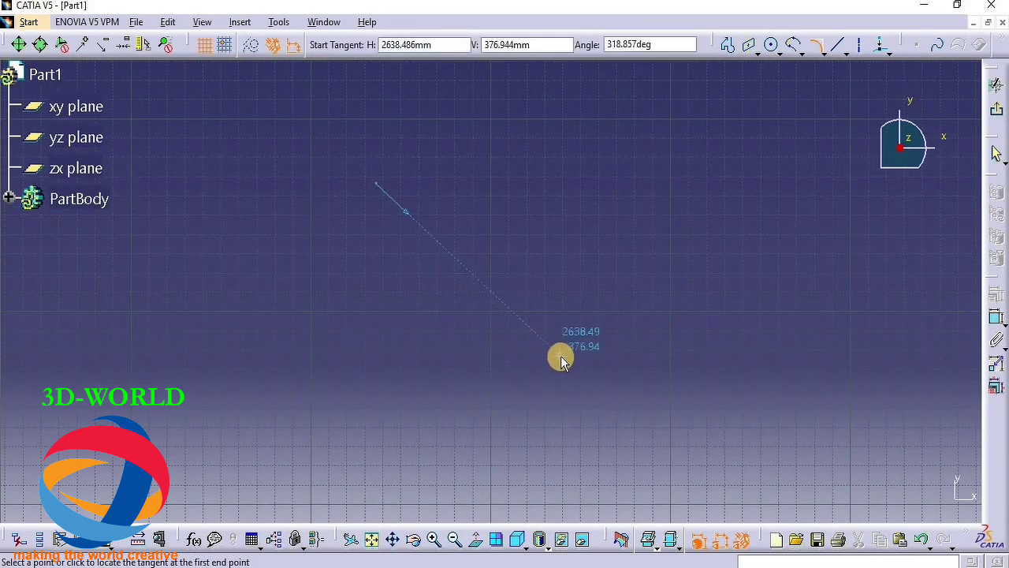
left_click(560, 356)
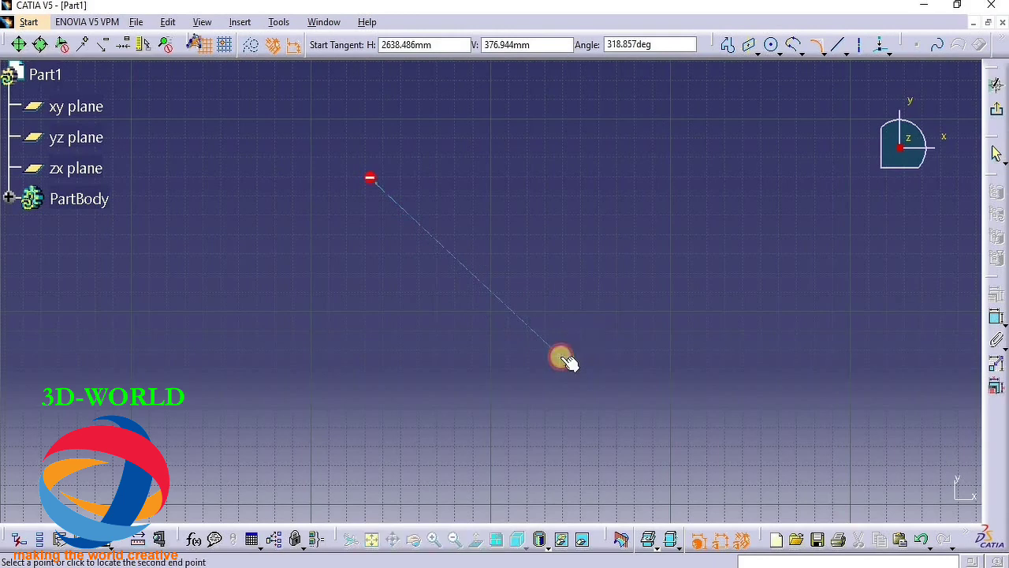
left_click(382, 260)
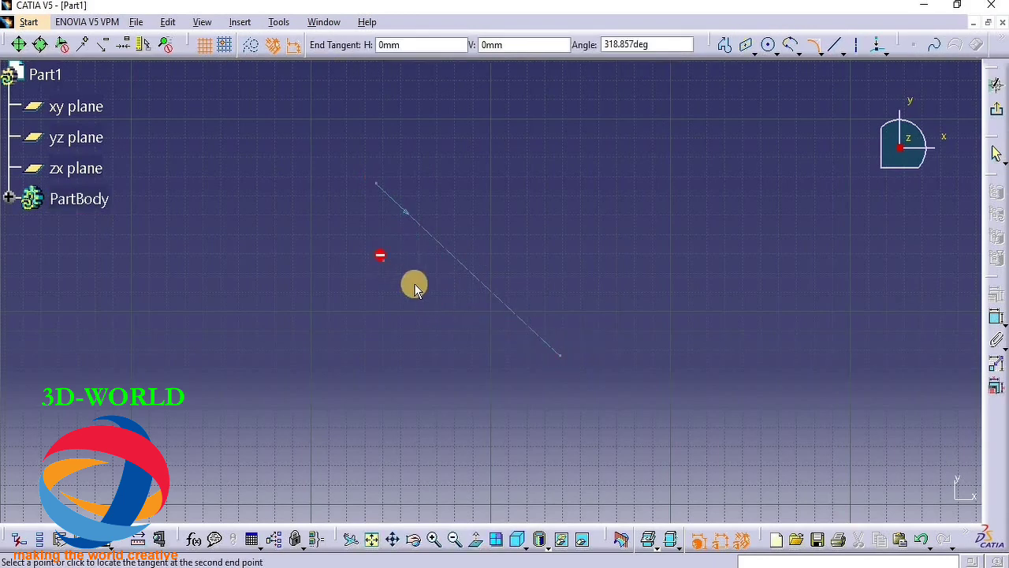
left_click(521, 375)
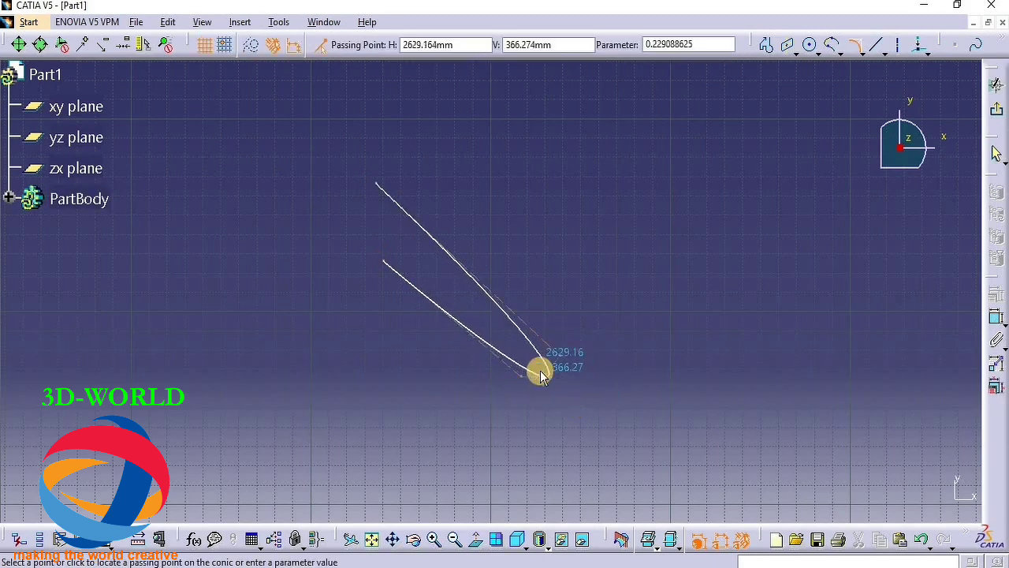
left_click(540, 370)
Step: Draw a slanted straight line in the empty area beside the conic
mouse_move(649, 178)
middle_mouse_down()
mouse_move(334, 241)
mouse_move(341, 246)
middle_mouse_up()
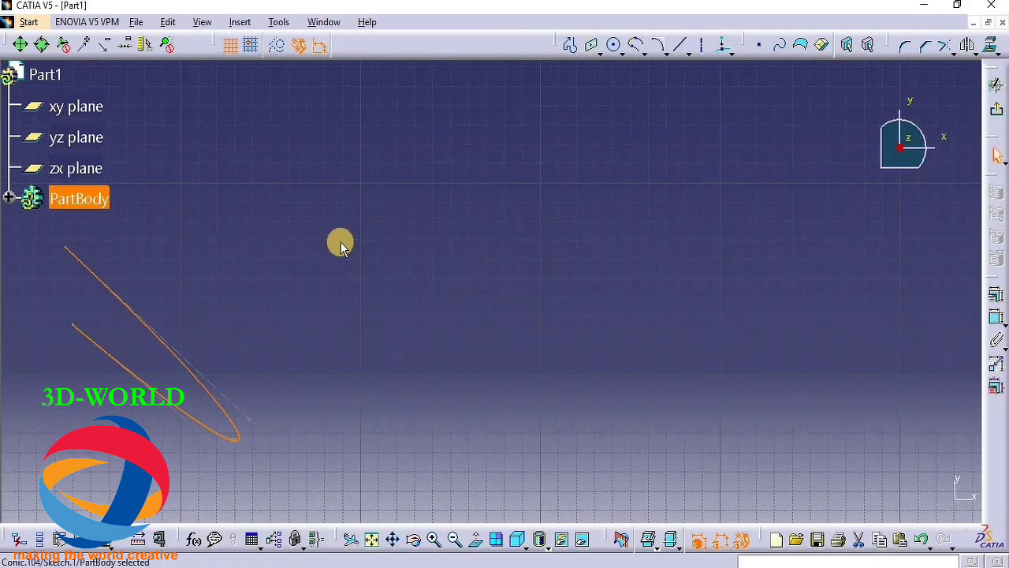
left_click(680, 48)
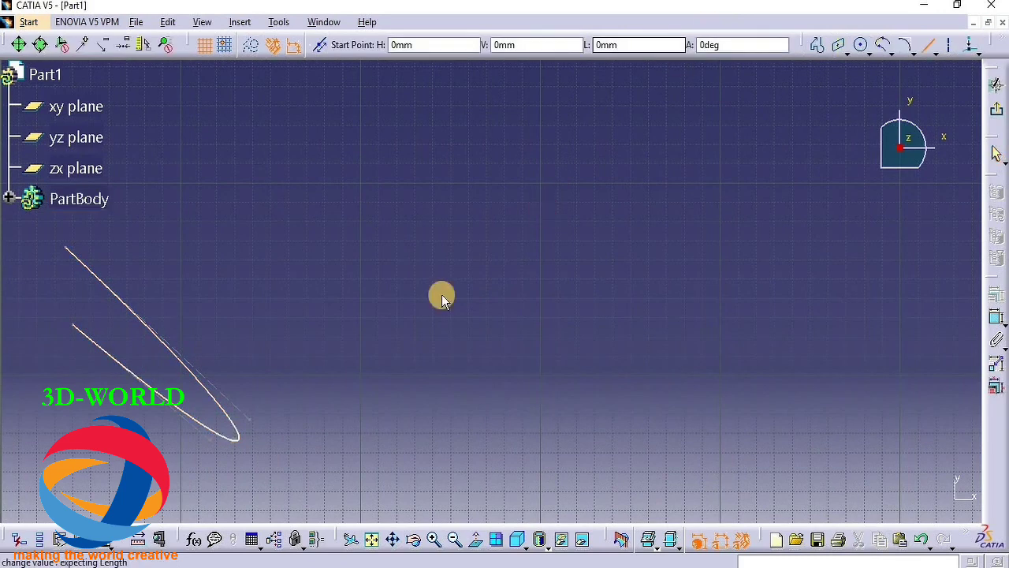
left_click(475, 414)
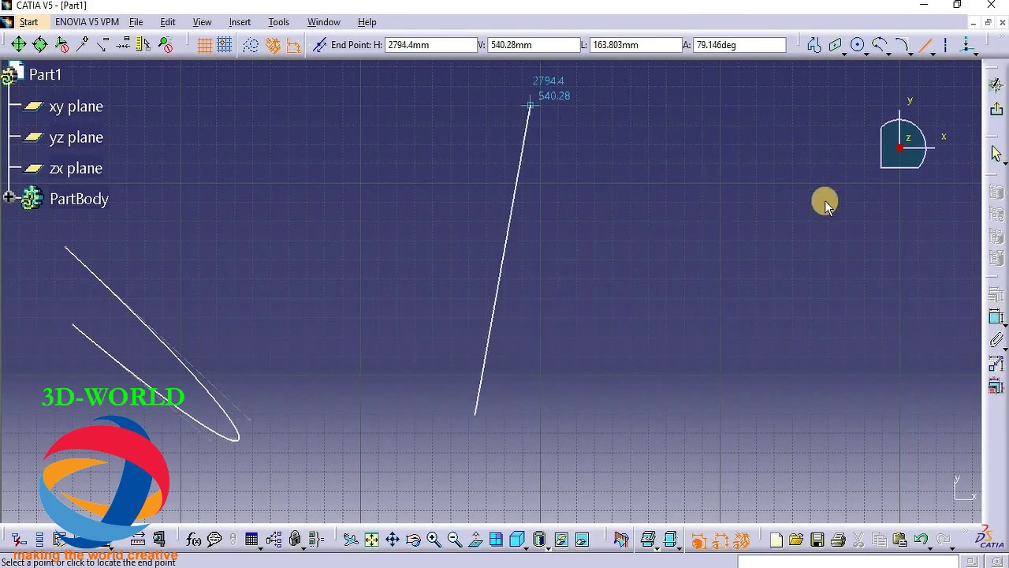
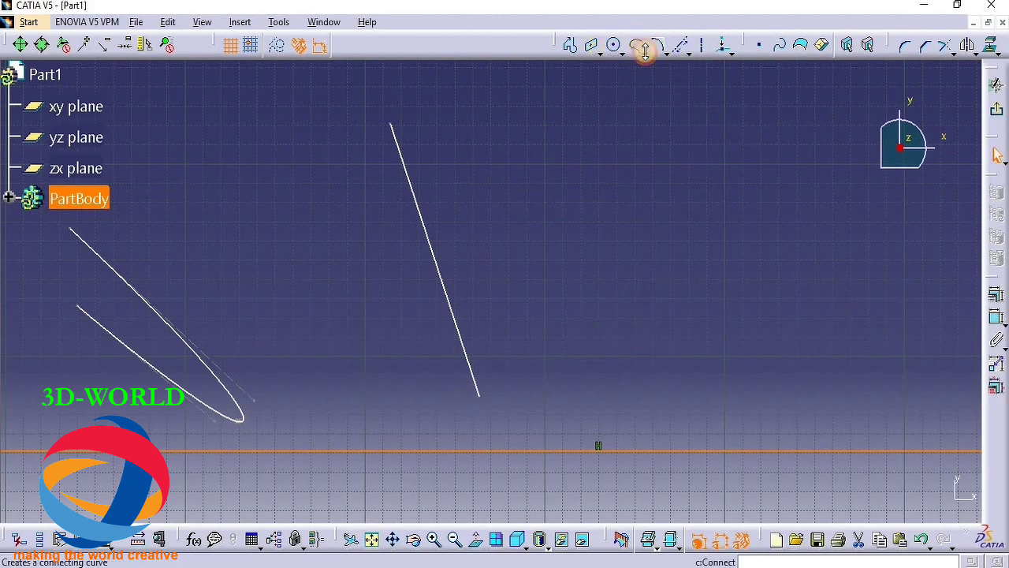
Step: Draw a three-point spline bulging to the right, ending it at the third control point
left_click(656, 49)
left_click(656, 70)
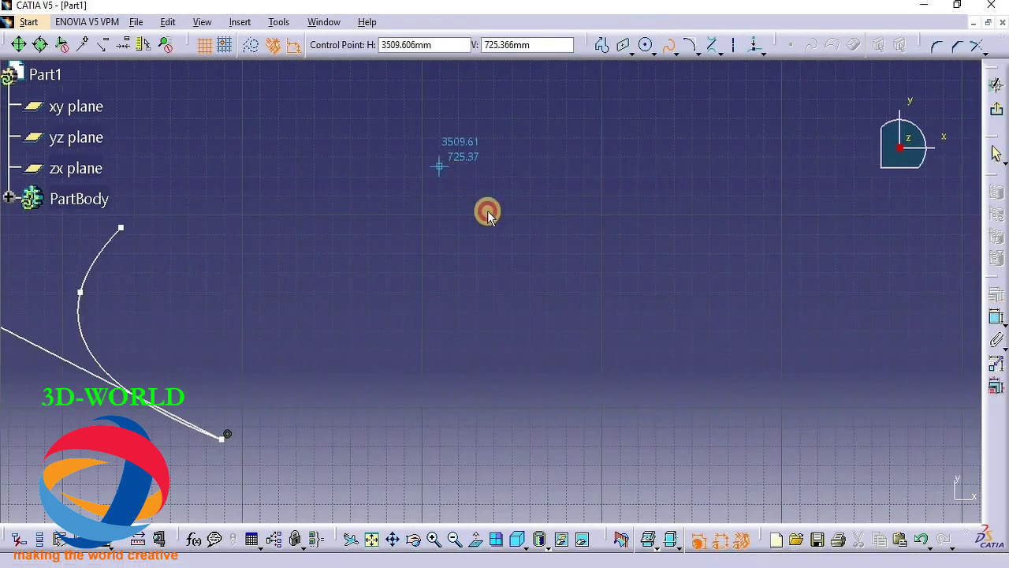
left_click(440, 167)
left_click(509, 233)
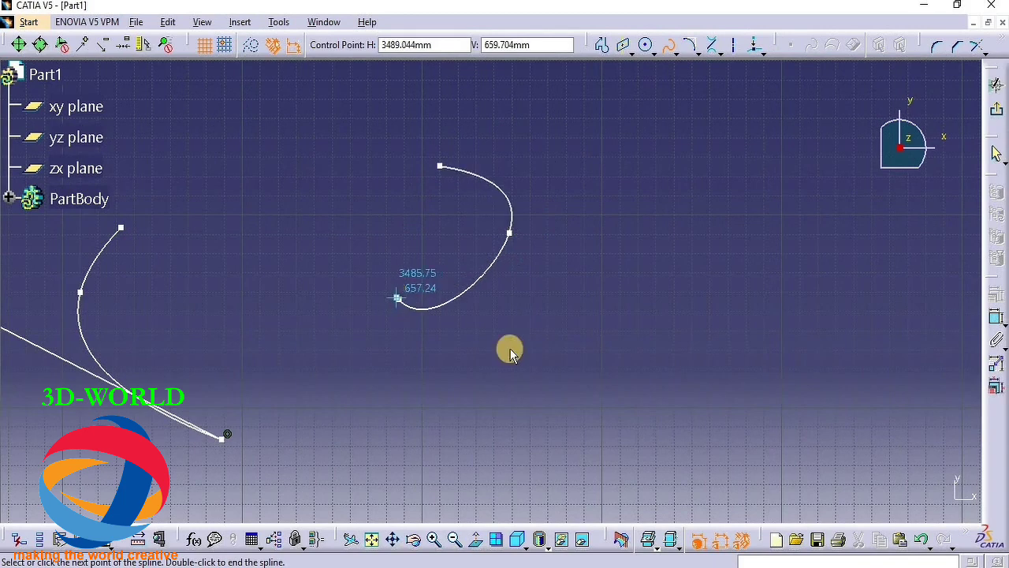
type("`")
key("Return")
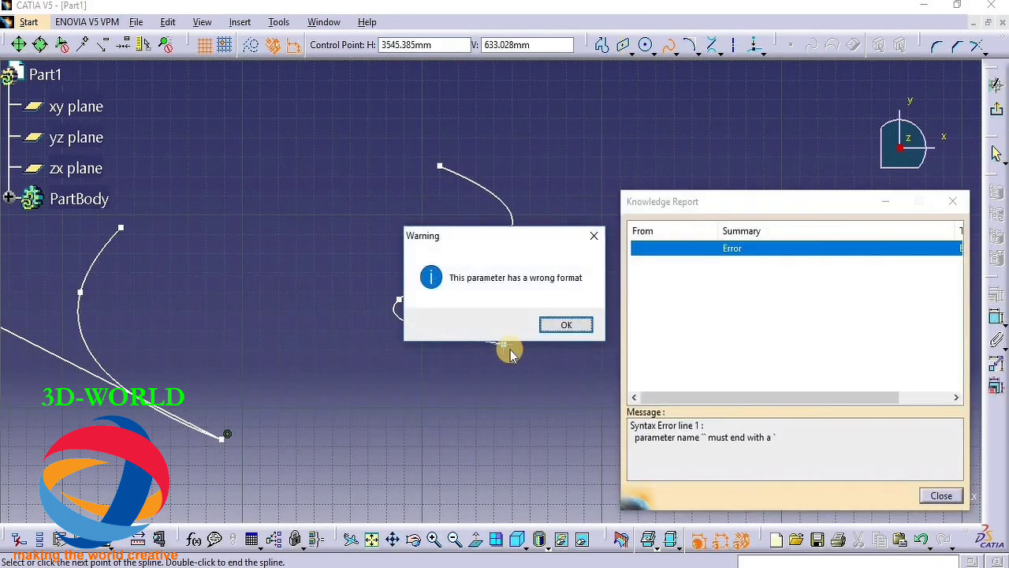
left_click(561, 324)
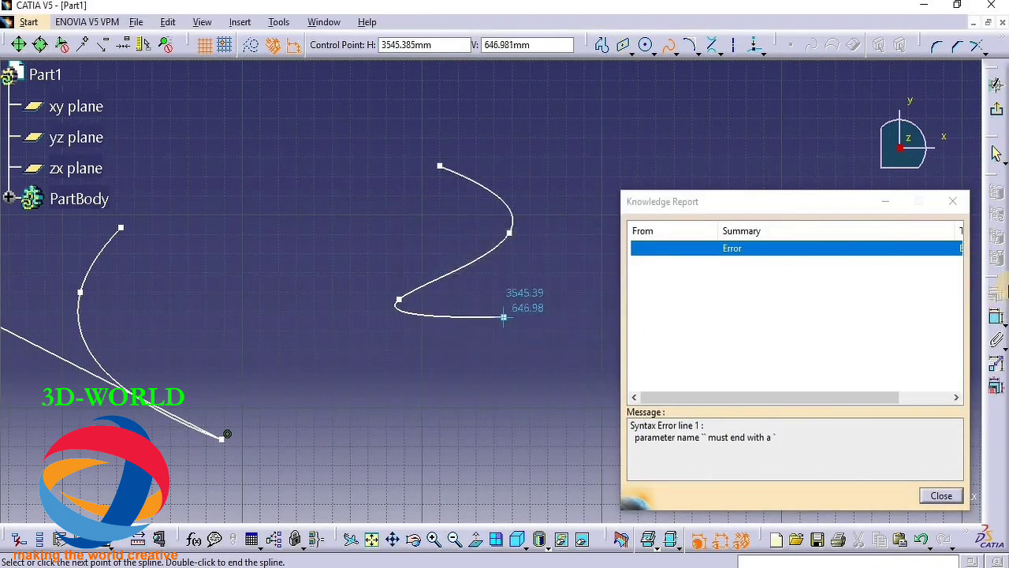
left_click(953, 201)
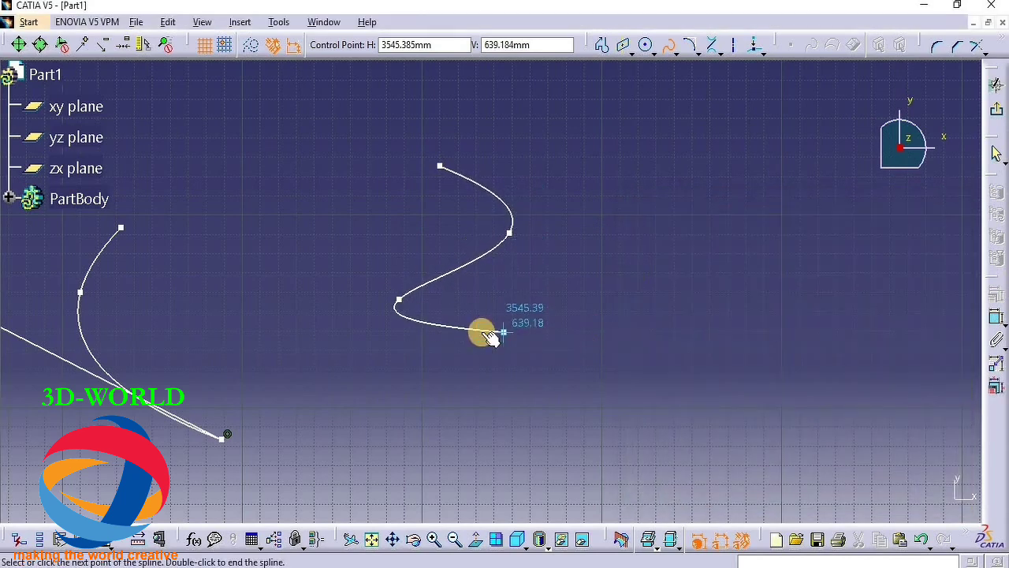
key("Escape")
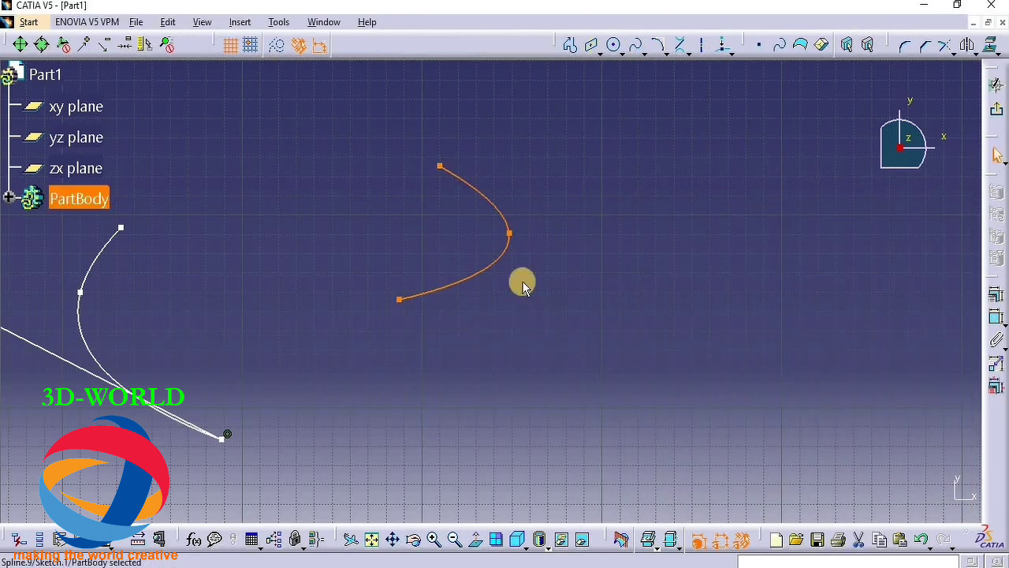
Step: Draw a second three-point spline bulging to the left, opposite the previous spline
left_click(636, 45)
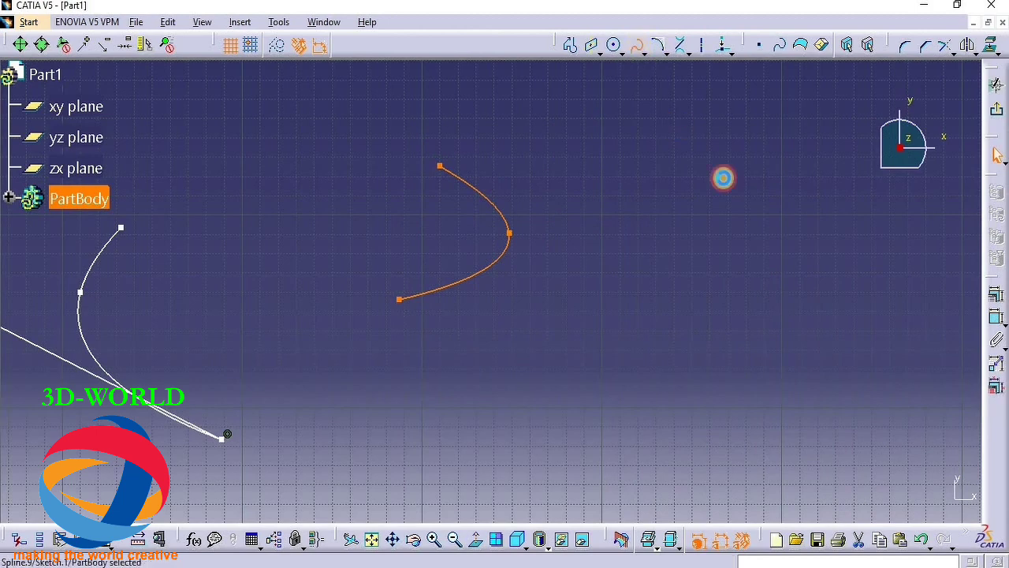
left_click(740, 143)
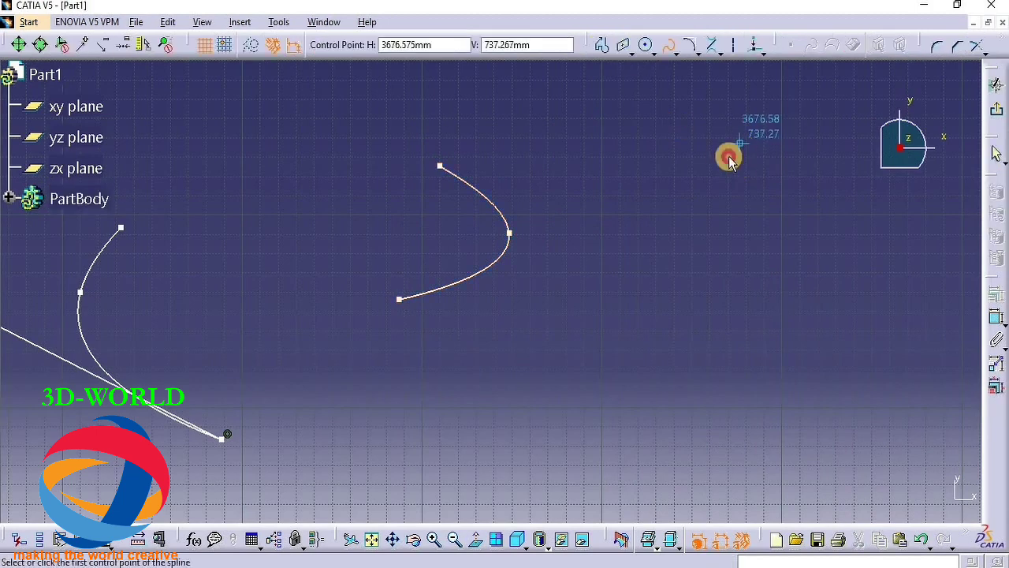
left_click(667, 246)
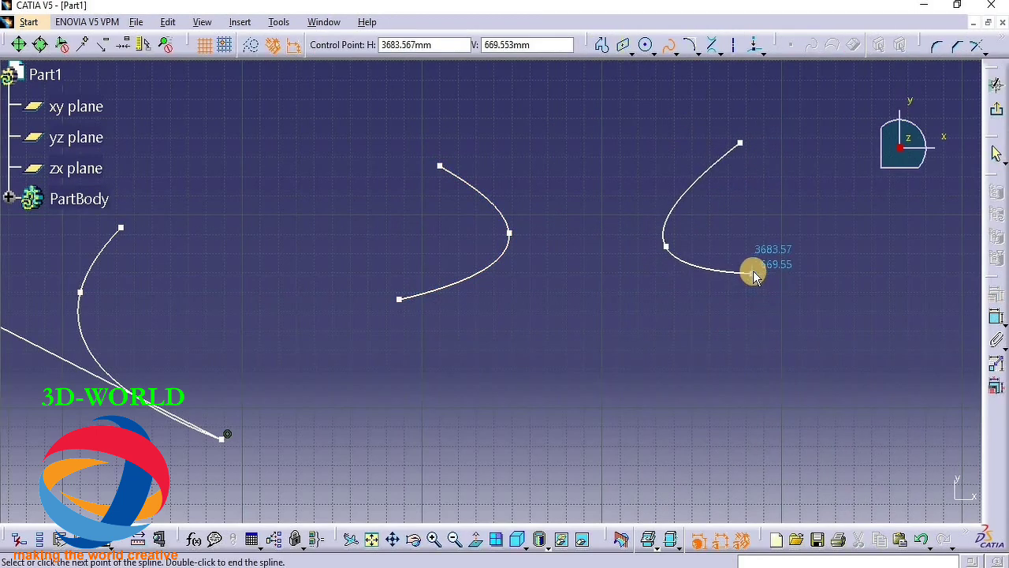
double_click(757, 308)
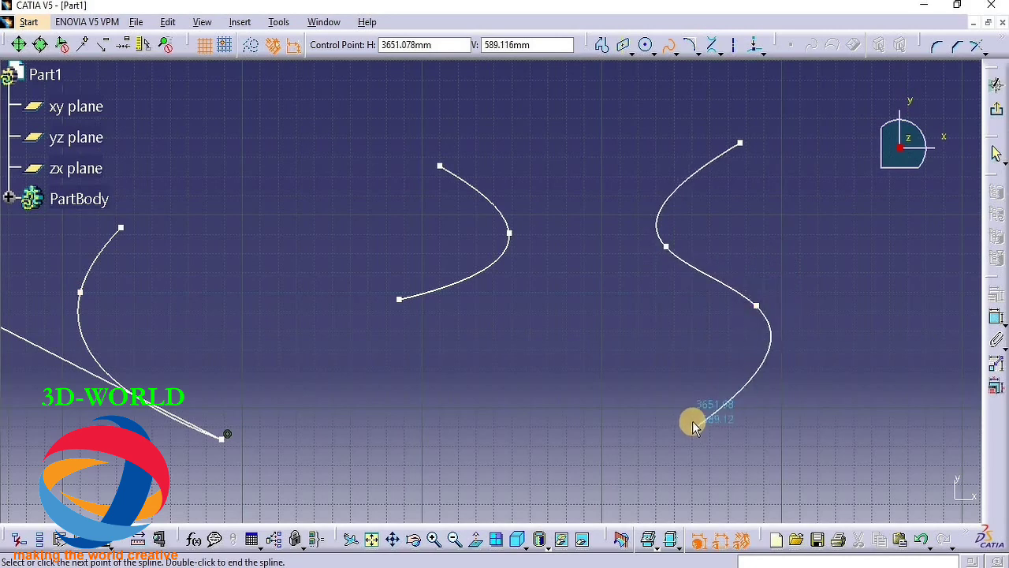
key("Escape")
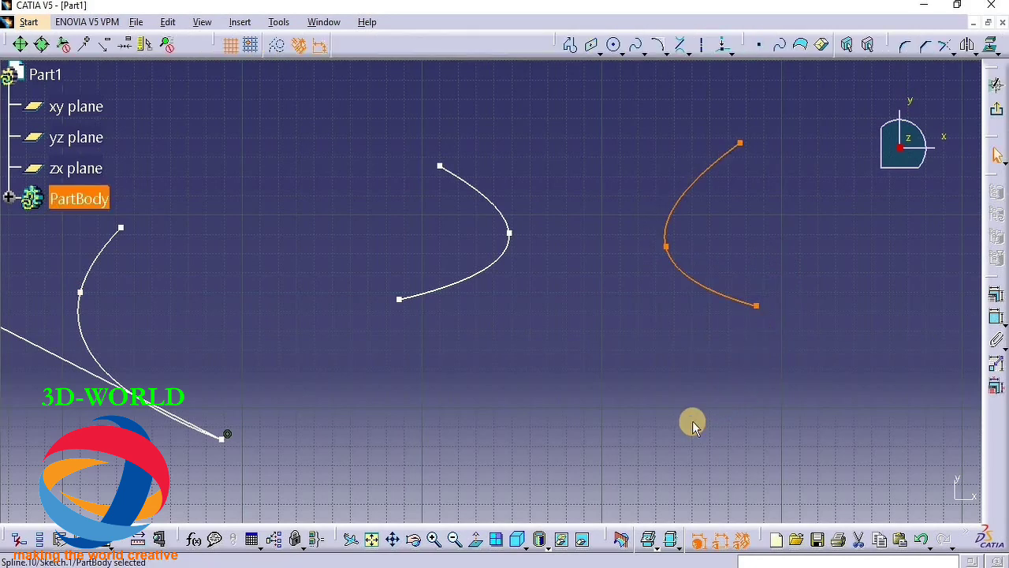
left_click(626, 259)
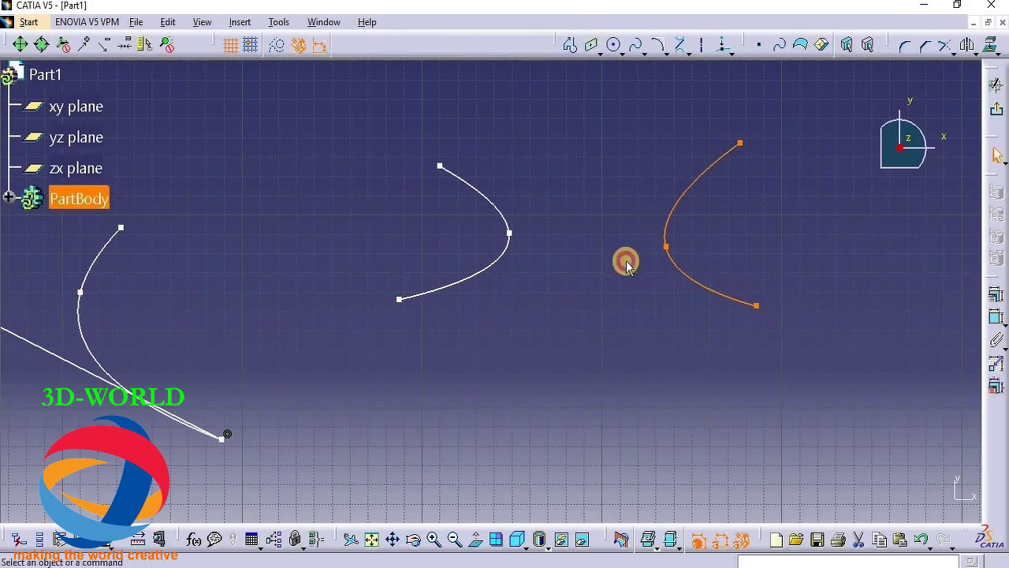
Step: Create a bi-tangent line from the middle point of the first spline to the upper end point of the second spline
left_click(682, 47)
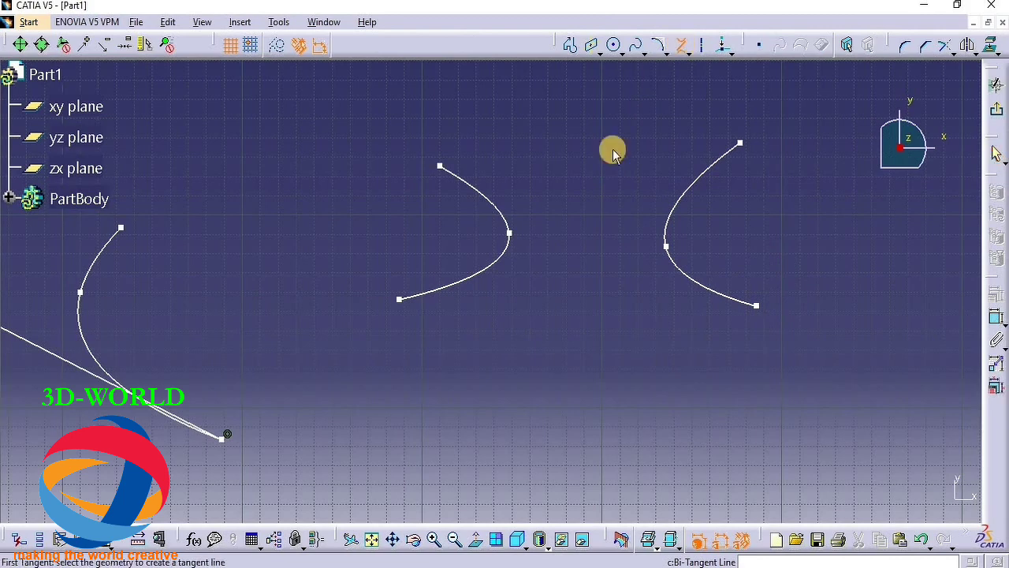
left_click(520, 234)
left_click(741, 144)
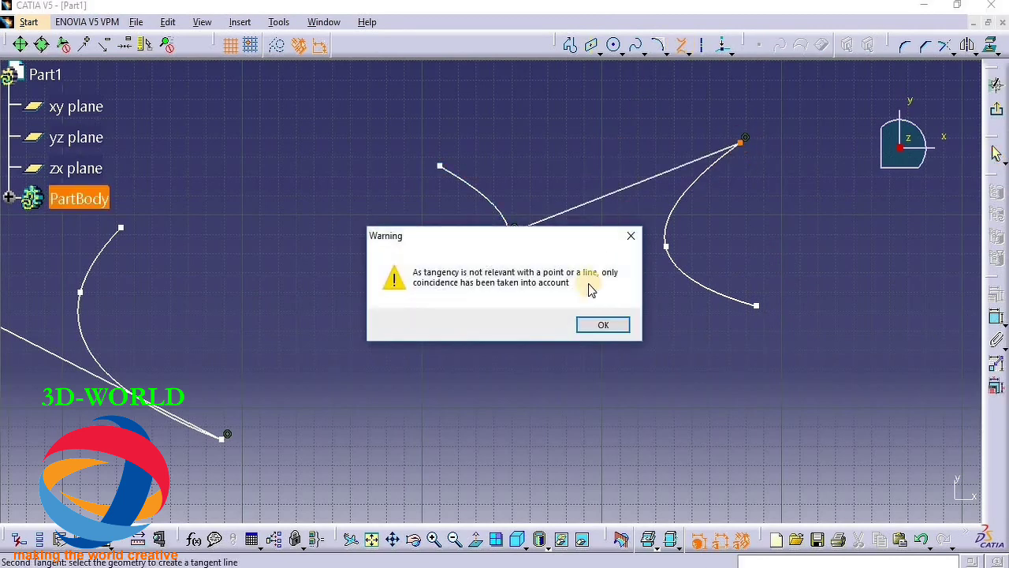
left_click(593, 324)
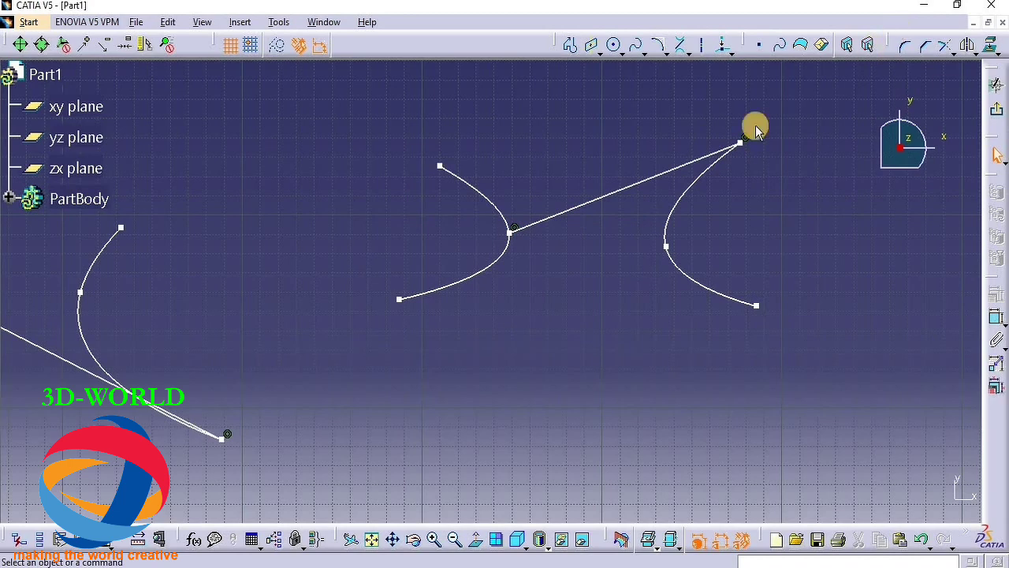
Step: Draw two crossing lines below the connecting line, one rising to the right and one perpendicular to the connecting line
left_click(689, 55)
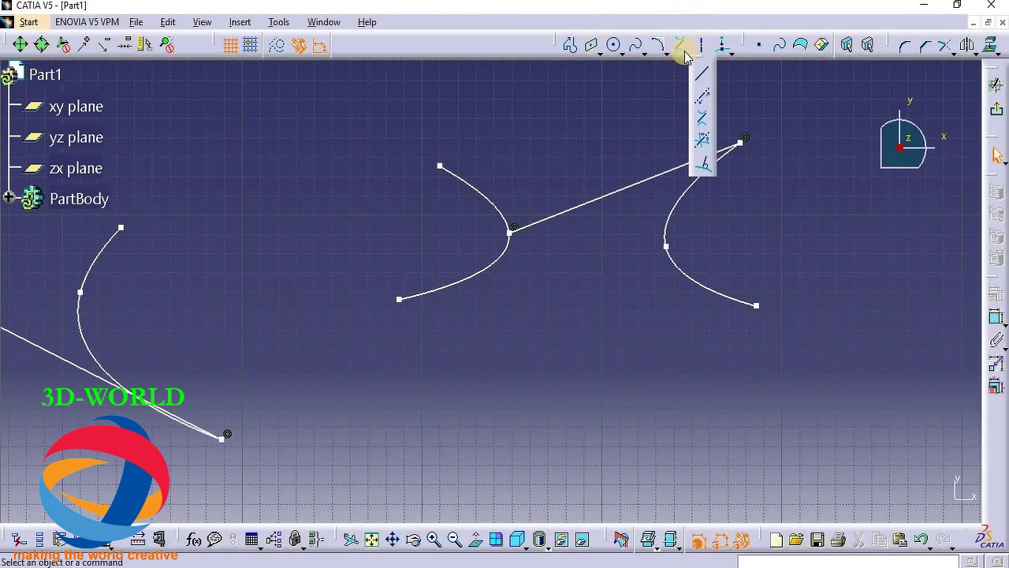
left_click(699, 72)
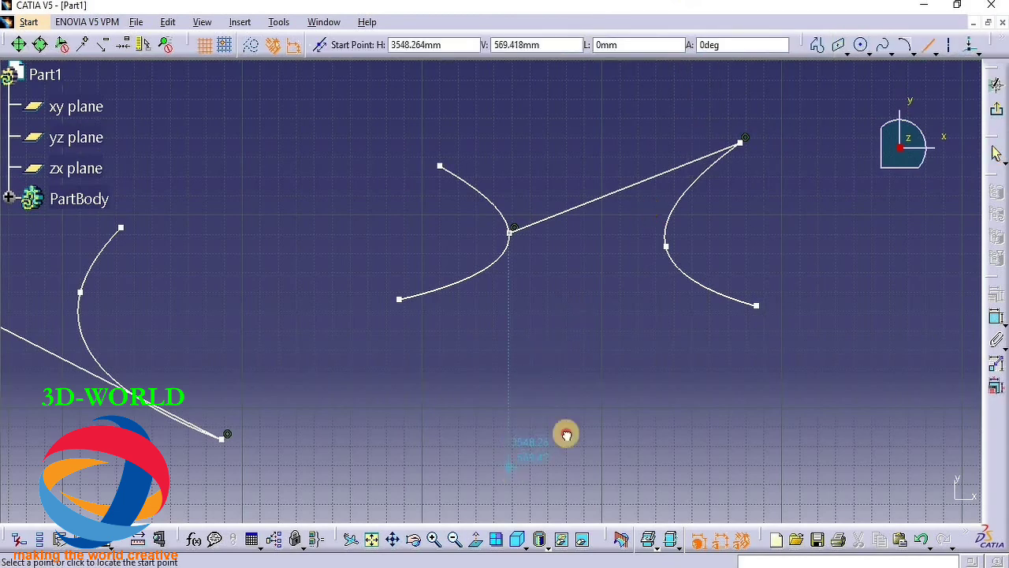
left_click(511, 465)
left_click(610, 317)
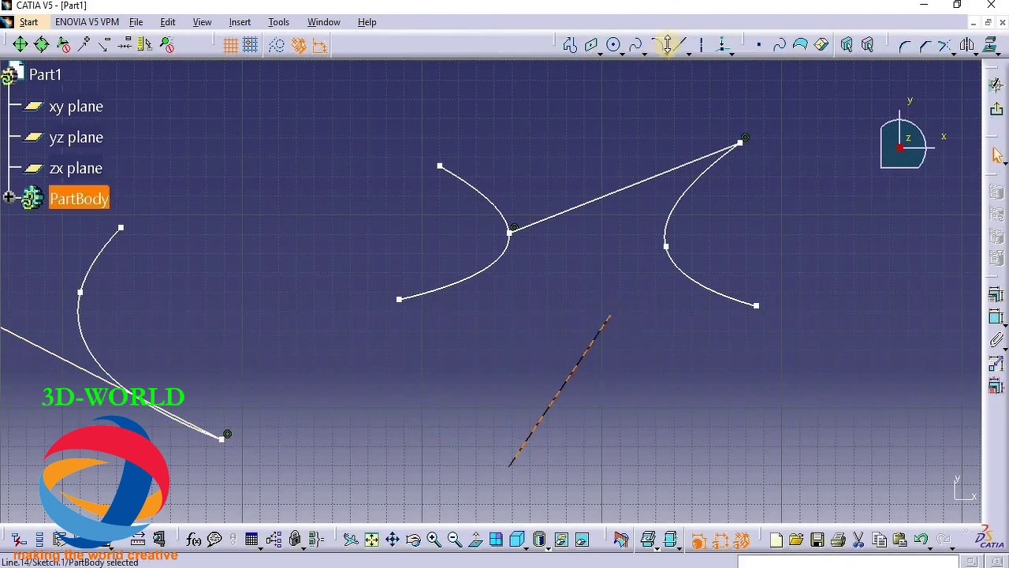
left_click(511, 230)
left_click(614, 508)
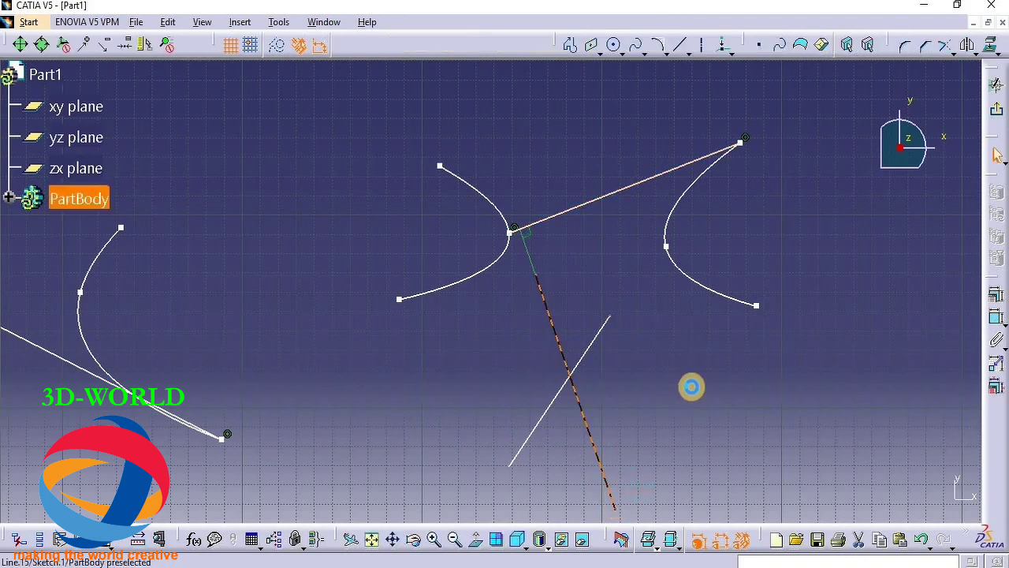
Step: Create an infinite bisecting line between the two crossing lines
left_click(666, 51)
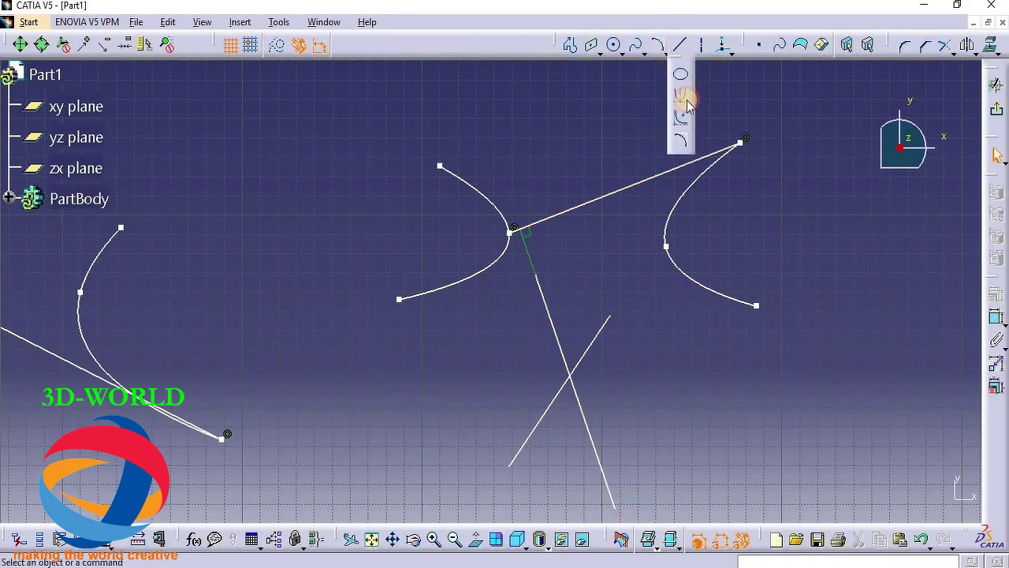
left_click(706, 71)
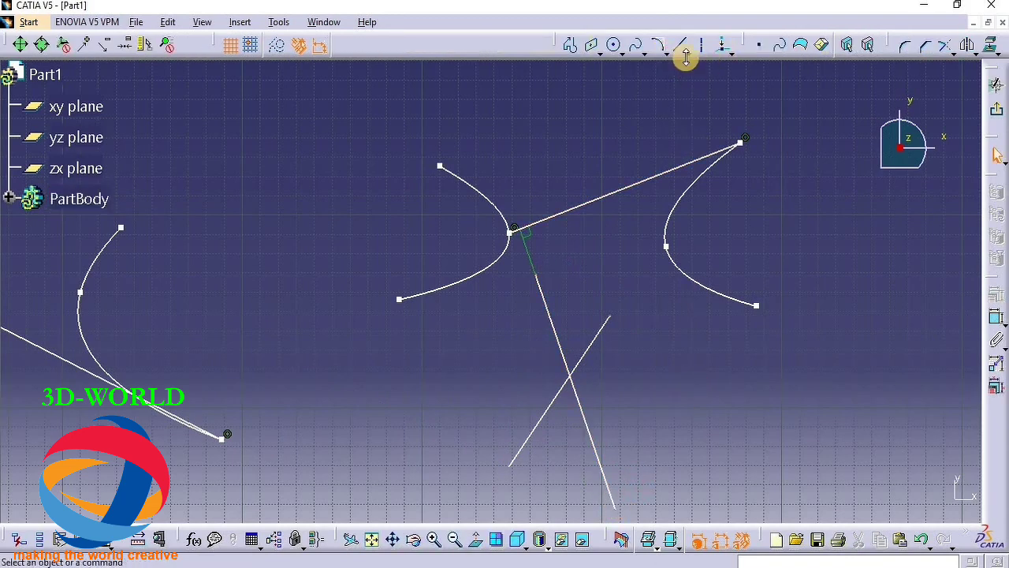
left_click(687, 54)
left_click(688, 61)
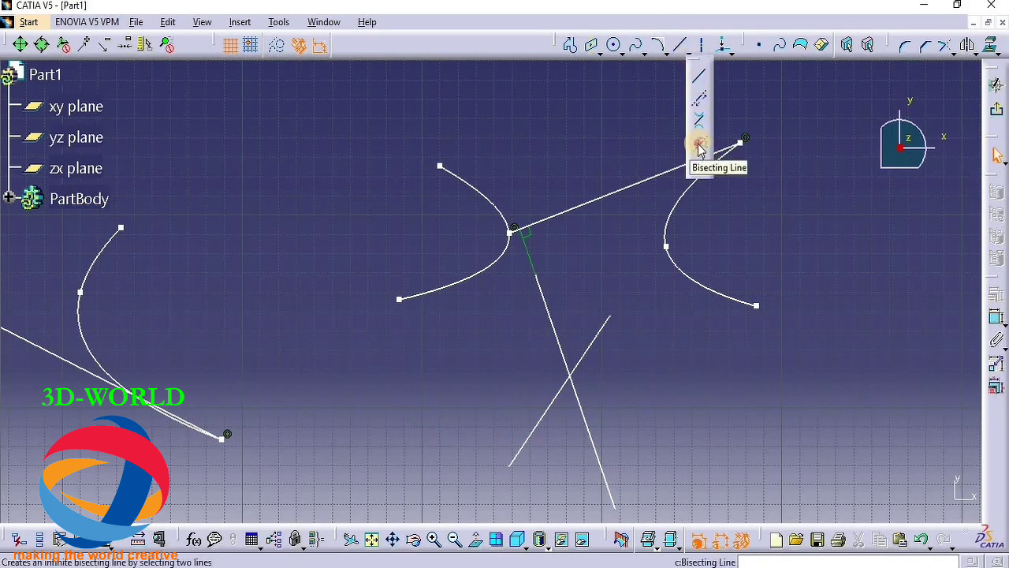
left_click(698, 145)
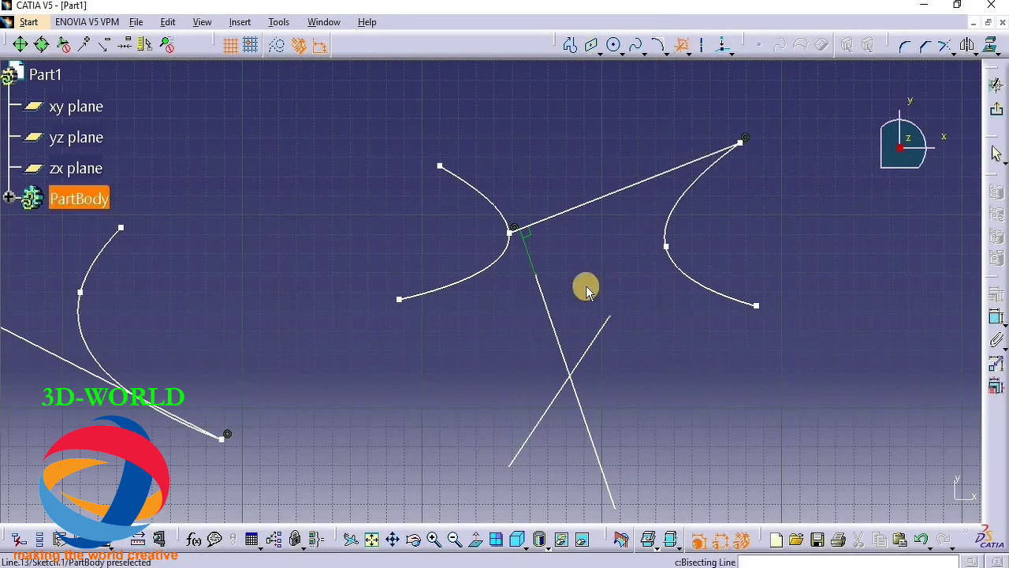
left_click(556, 334)
left_click(590, 342)
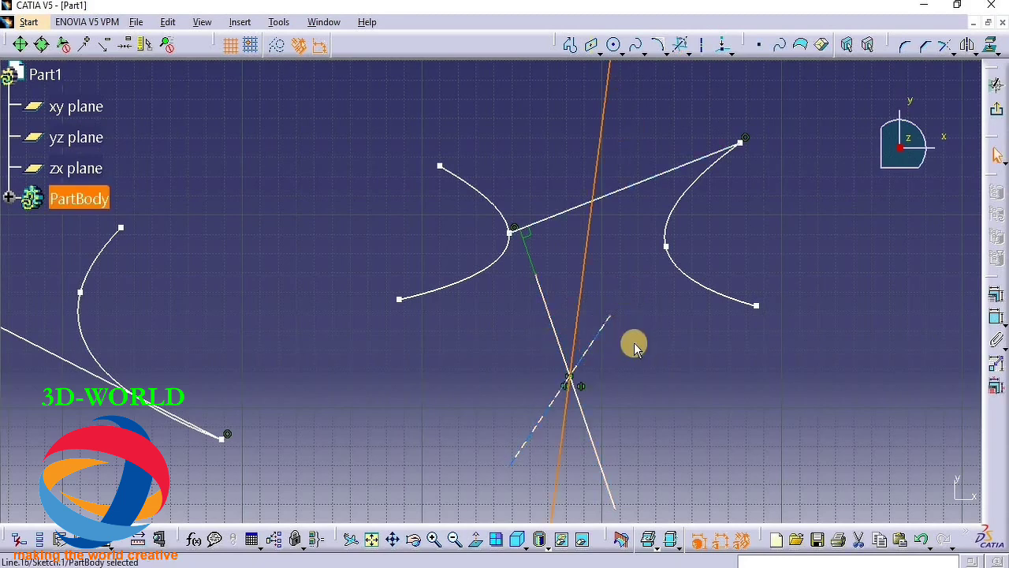
Step: Draw a line normal to the infinite bisecting line, starting above the splines and extending to the right
mouse_move(636, 347)
middle_mouse_down()
mouse_move(491, 289)
mouse_move(379, 284)
middle_mouse_up()
left_click(701, 49)
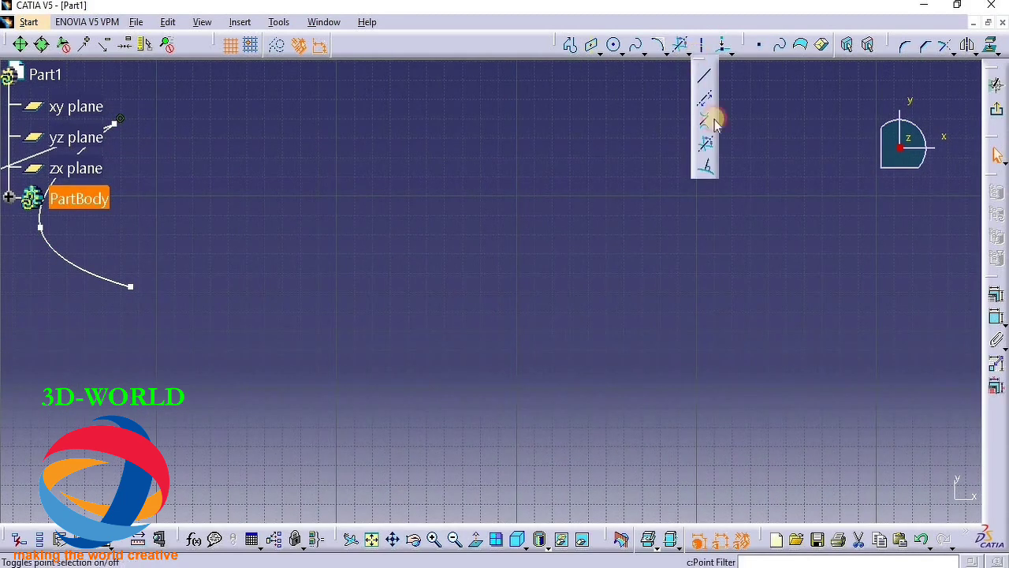
left_click(705, 165)
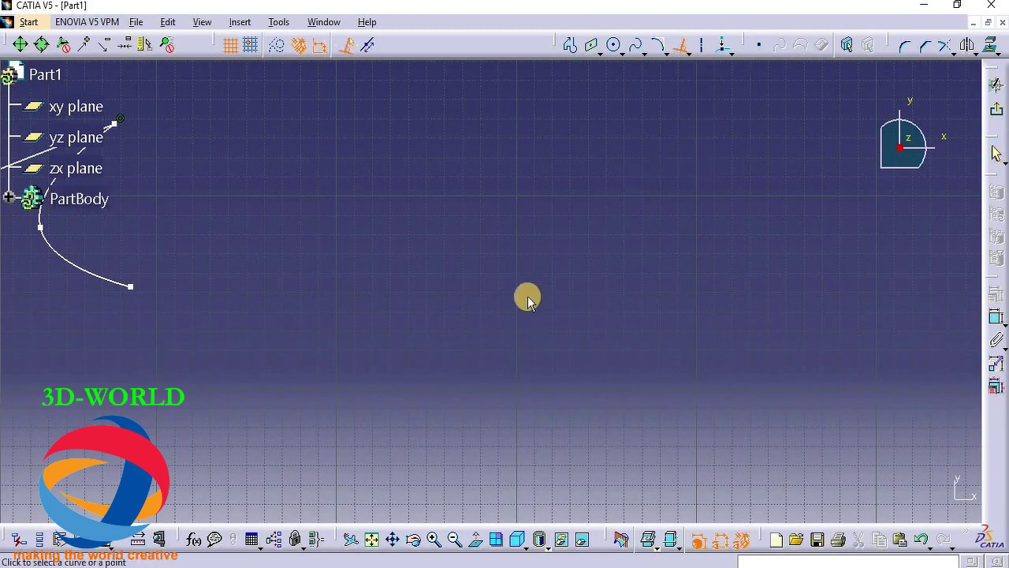
mouse_move(528, 300)
middle_mouse_down()
mouse_move(841, 395)
mouse_move(825, 405)
mouse_move(954, 562)
middle_mouse_up()
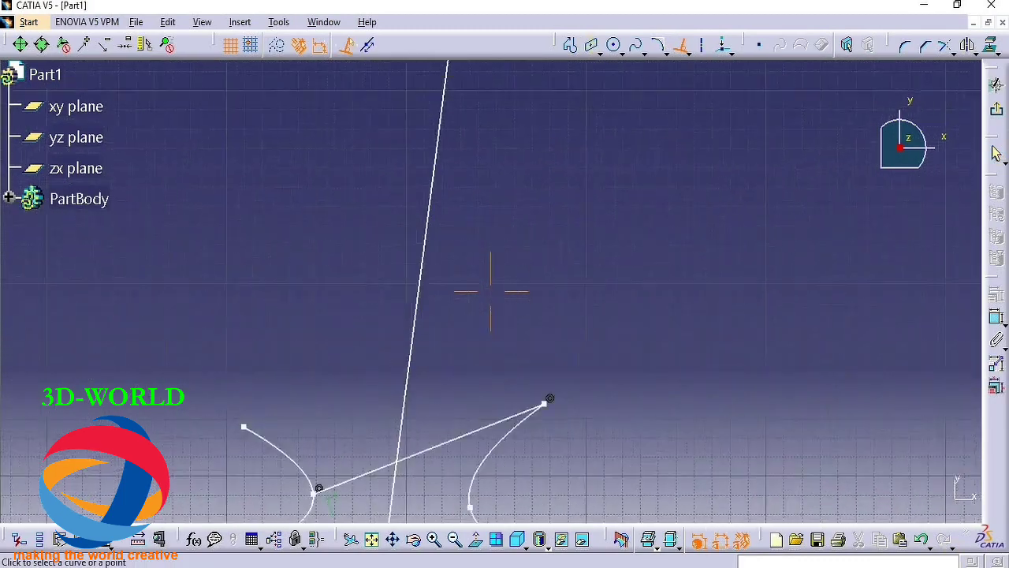
mouse_move(491, 290)
middle_mouse_down()
mouse_move(894, 437)
mouse_move(469, 282)
mouse_move(764, 282)
middle_mouse_up()
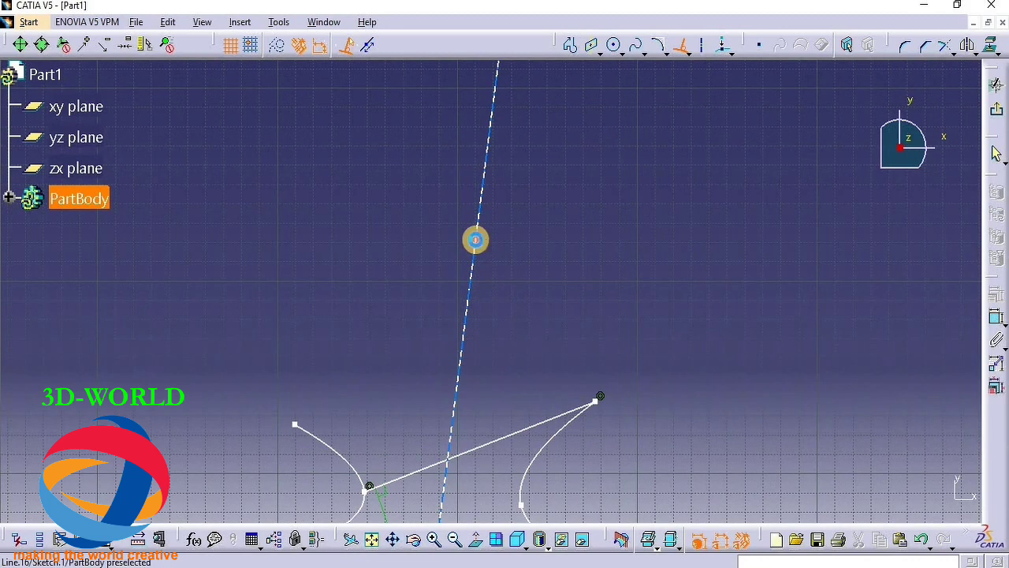
left_click(476, 240)
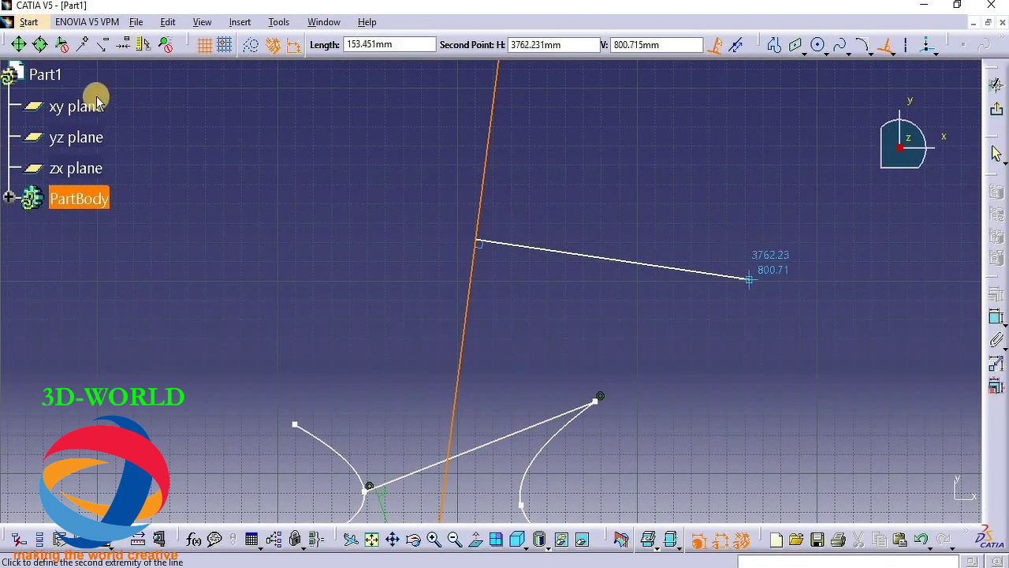
left_click(639, 263)
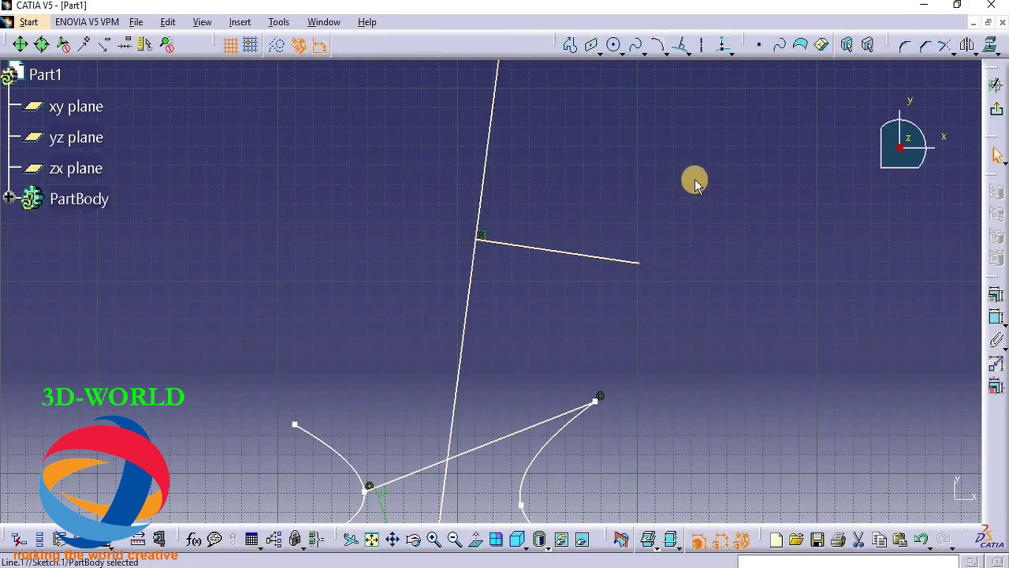
Step: Transform the short line normal to the bisecting line into an axis
left_click(692, 52)
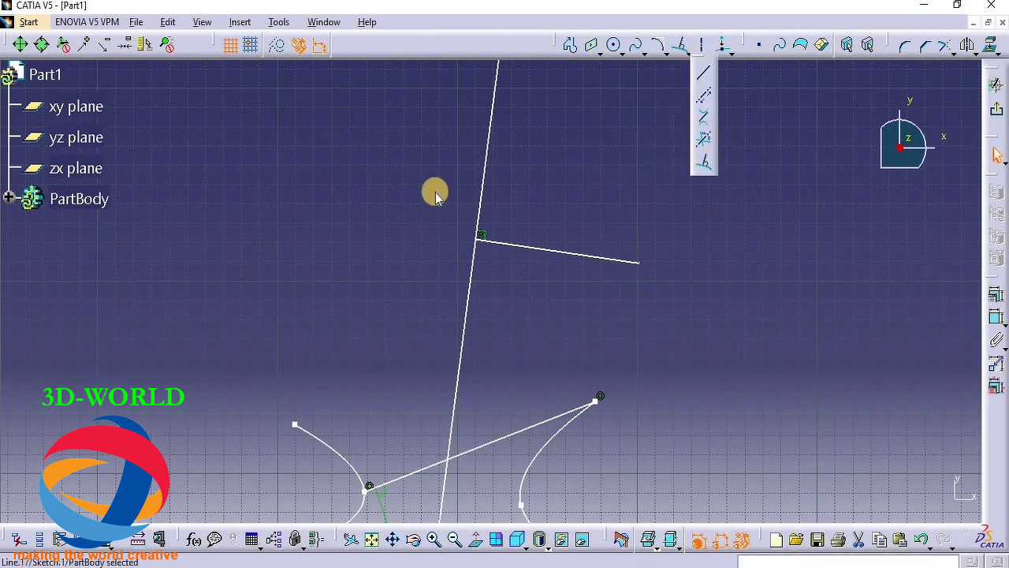
middle_click_drag(635, 181, 365, 308)
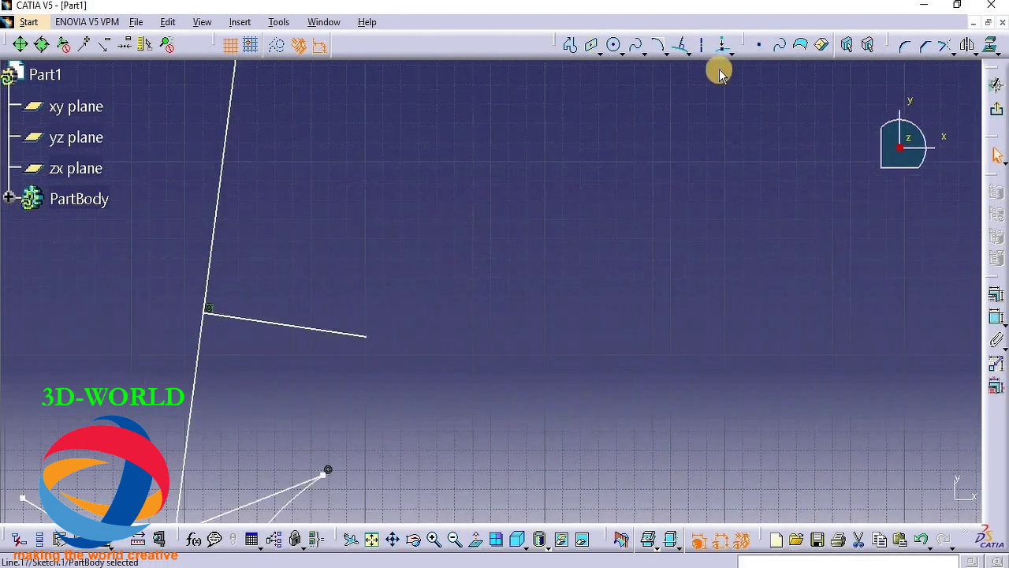
left_click(702, 45)
left_click(316, 327)
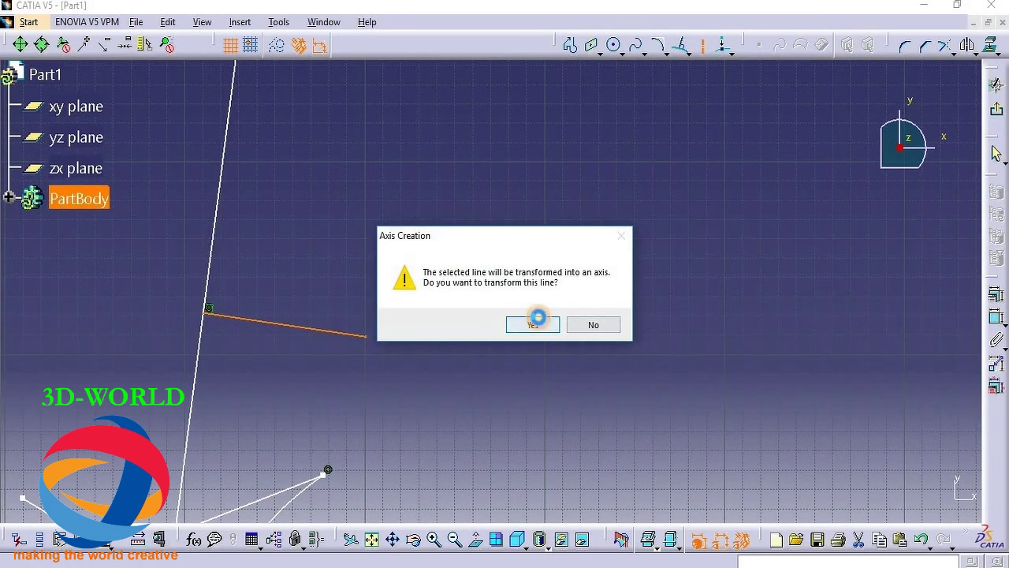
left_click(534, 322)
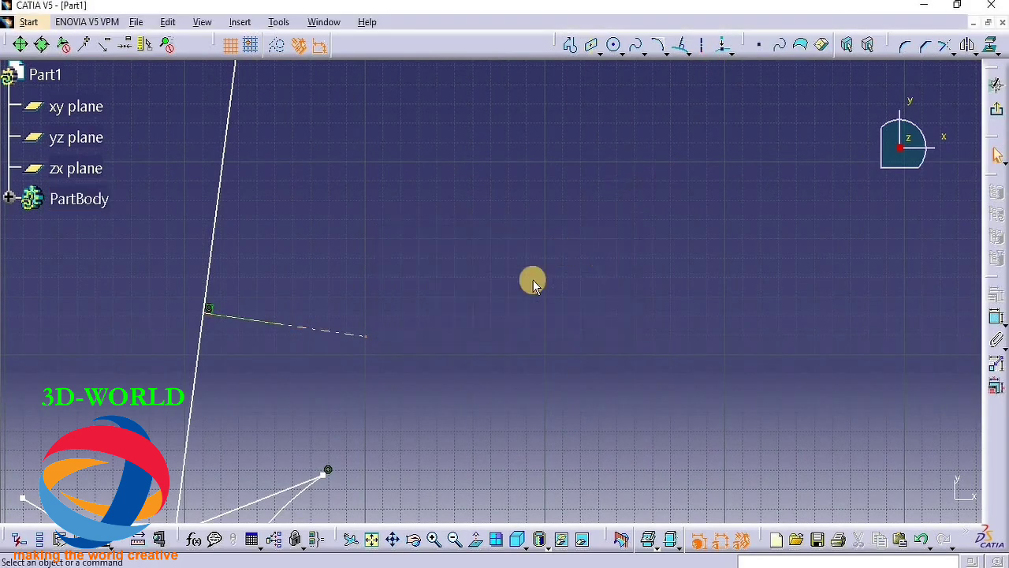
Step: Draw a separate inclined axis in the empty area right of the converted line, rising to the upper right
left_click(701, 45)
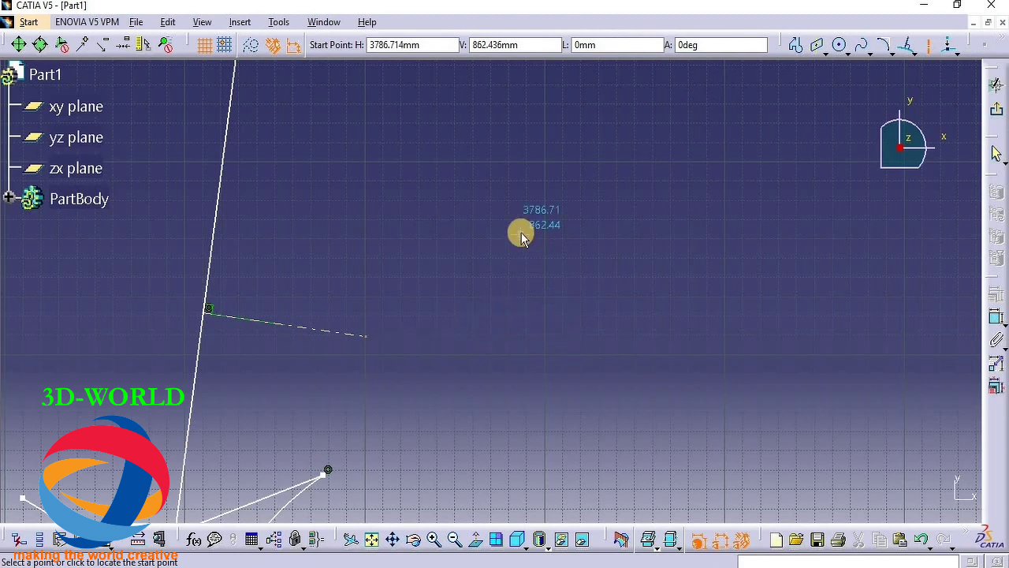
left_click(514, 286)
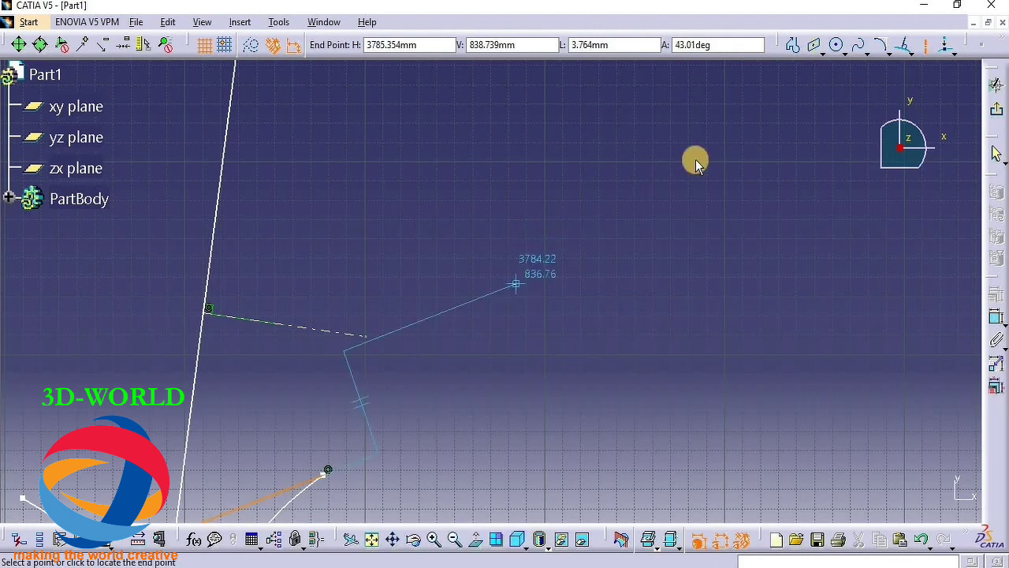
left_click(773, 92)
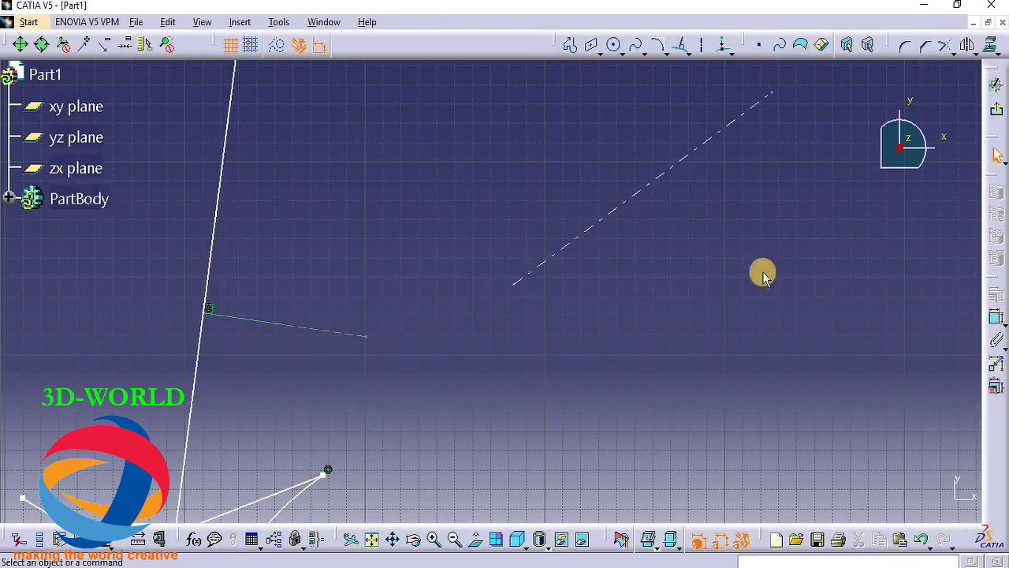
Step: Place two freehand points in the empty area above the inclined axis, the second one up and to the left of the first
middle_click_drag(725, 225, 590, 370)
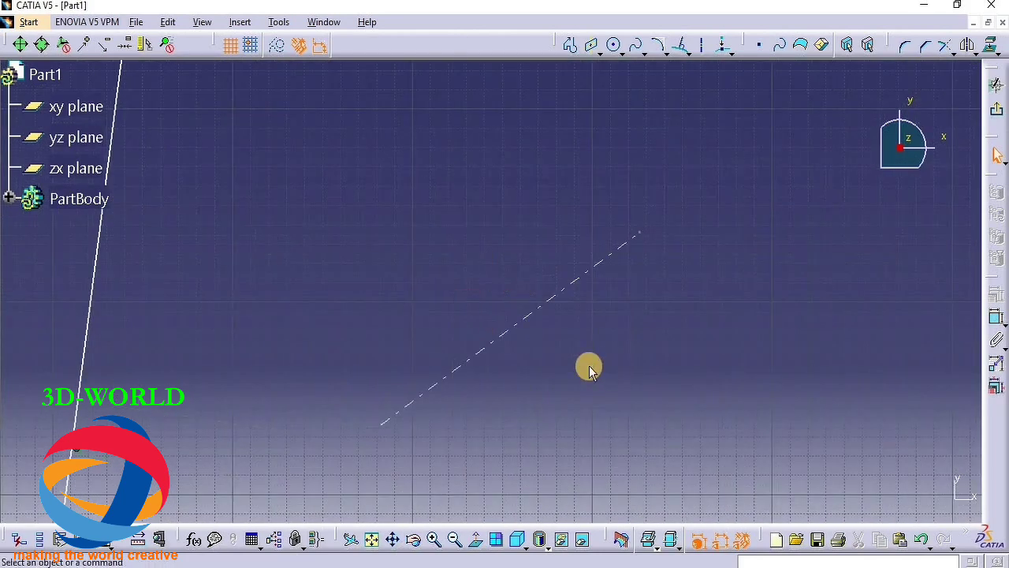
middle_click_drag(500, 171, 505, 425)
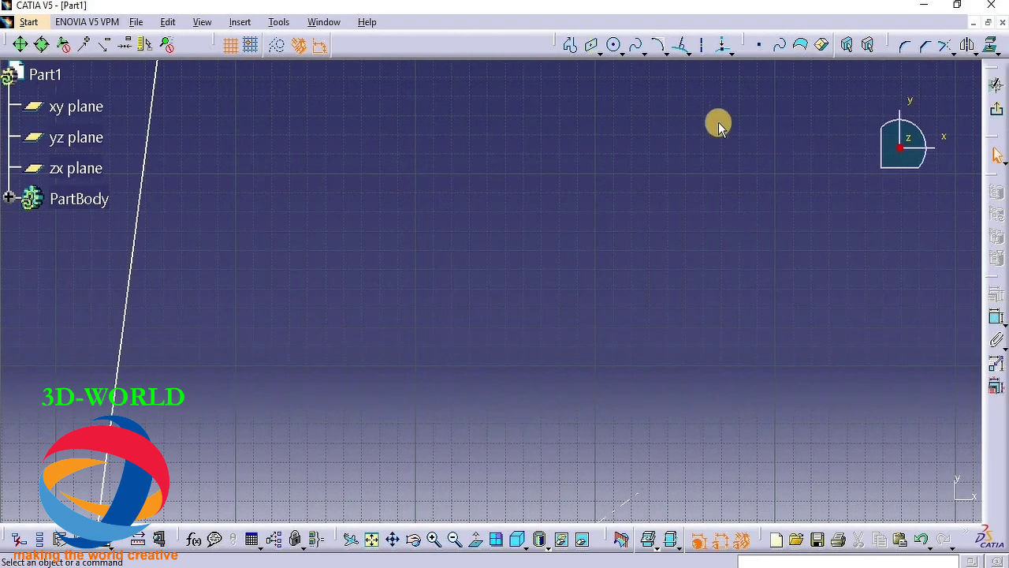
left_click(729, 53)
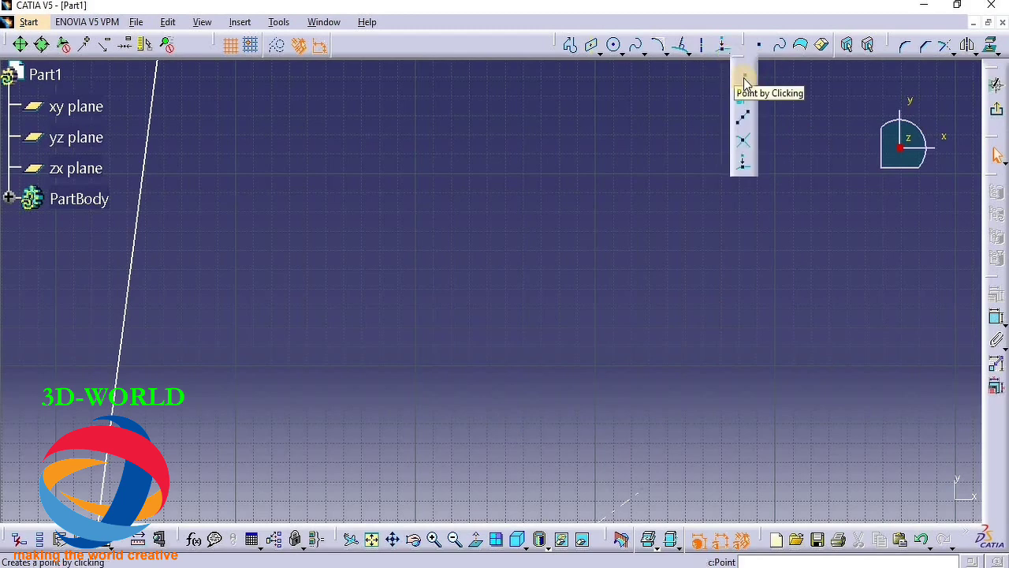
left_click(743, 80)
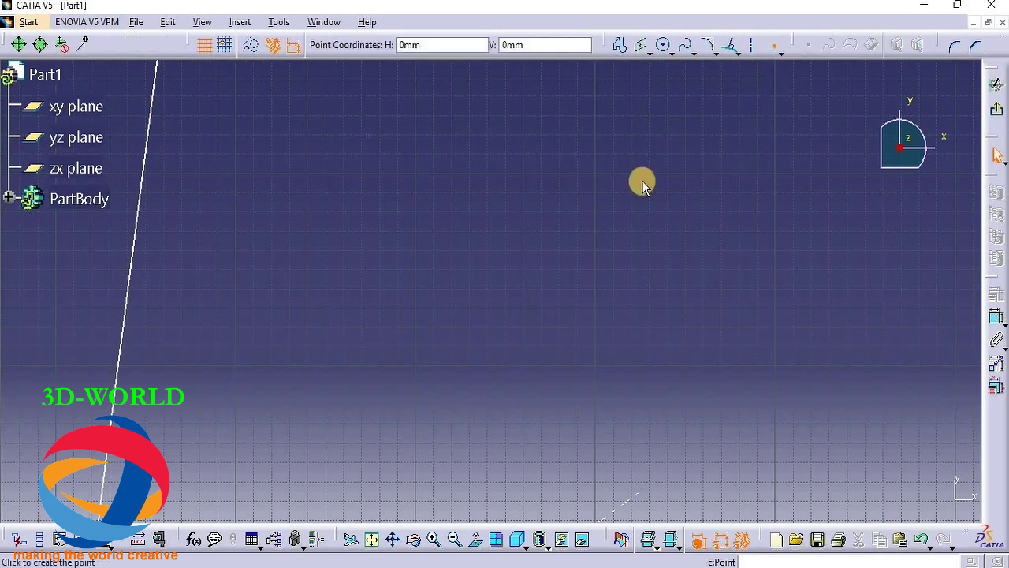
left_click(537, 267)
left_click(723, 45)
left_click(415, 219)
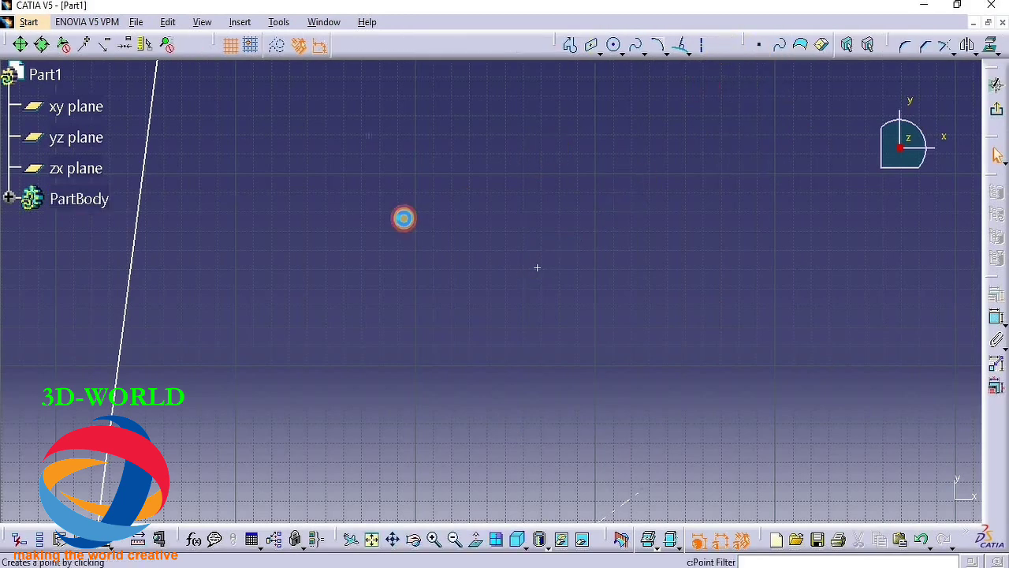
Step: Create a point by Cartesian coordinates at H 45 mm and V 85 mm relative to the second freehand point
left_click(726, 55)
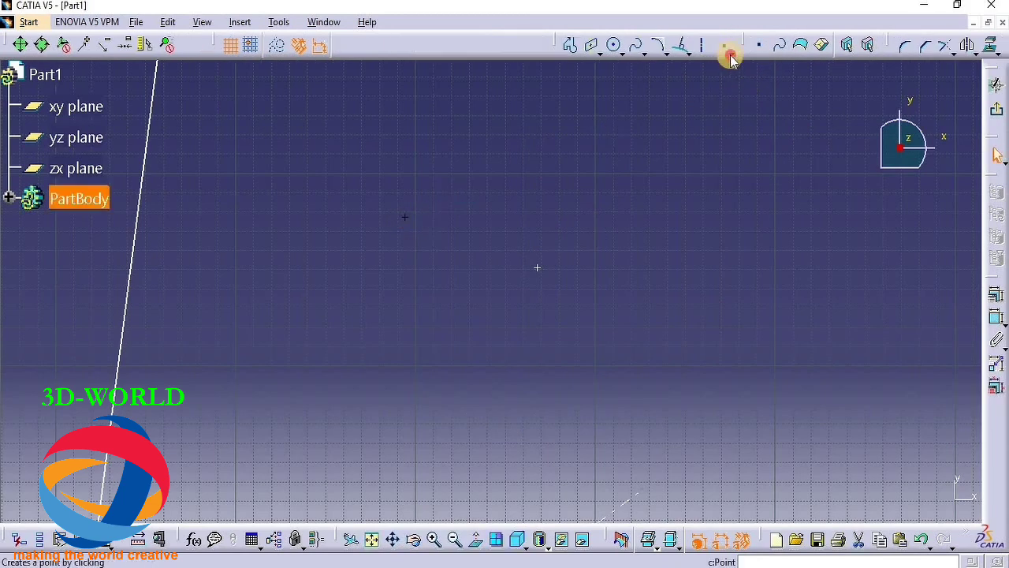
left_click(731, 59)
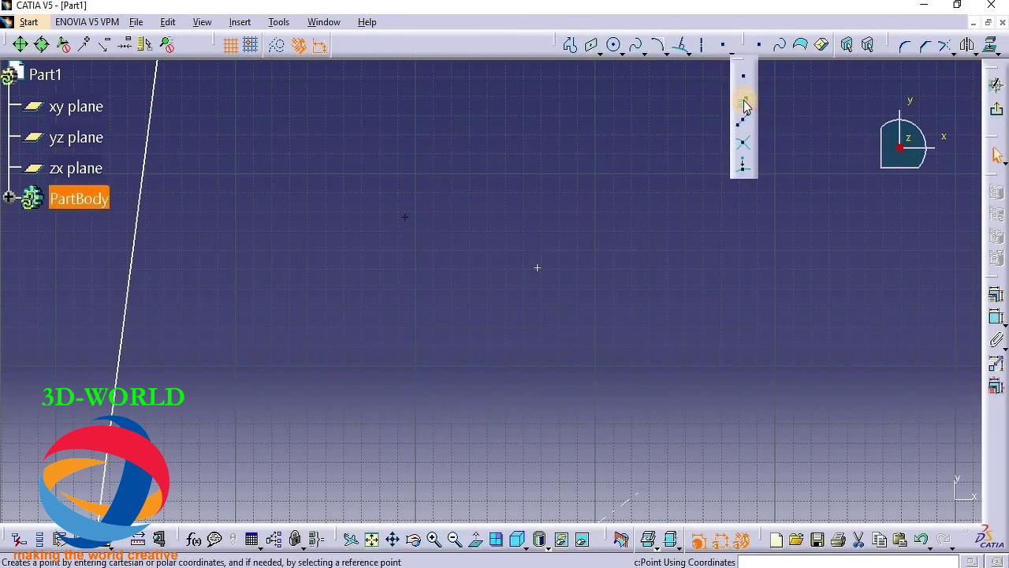
left_click(745, 105)
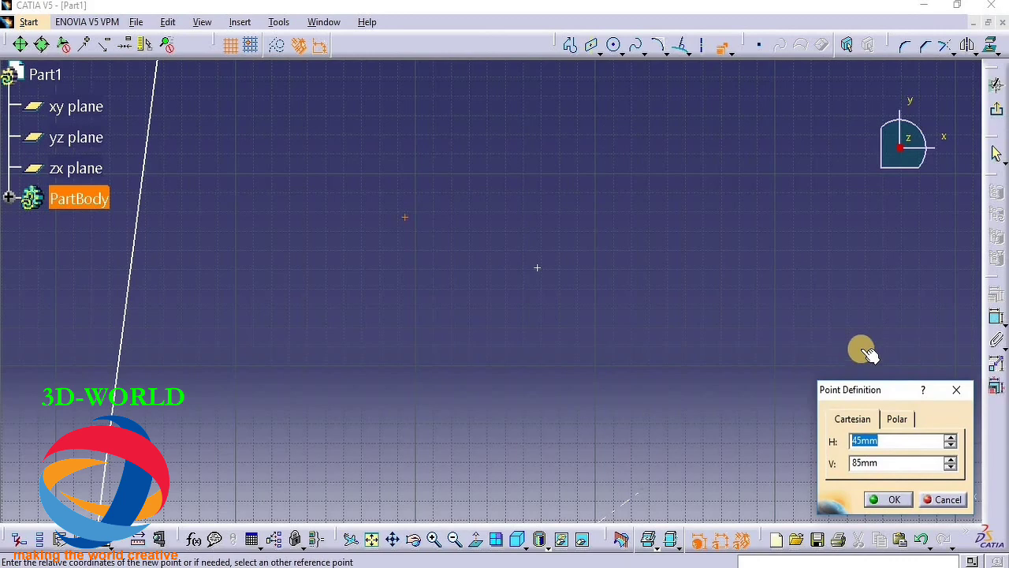
key("Return")
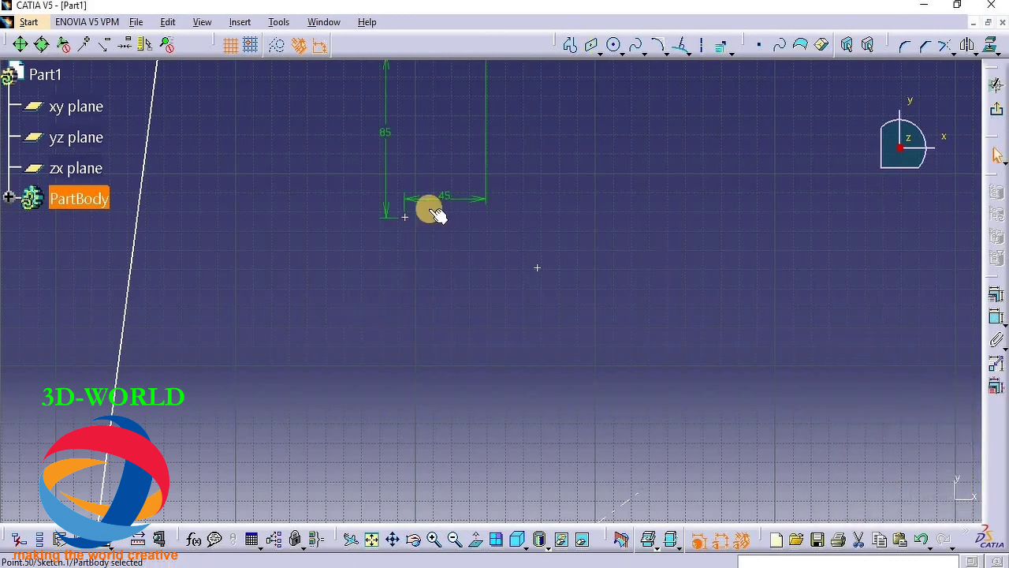
middle_click_drag(434, 209, 464, 347)
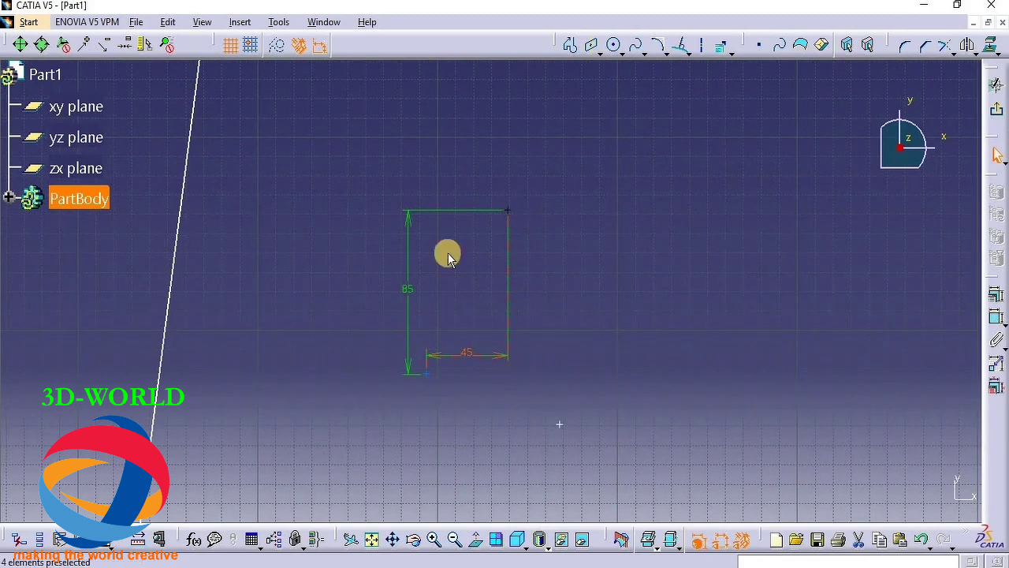
left_click(621, 260)
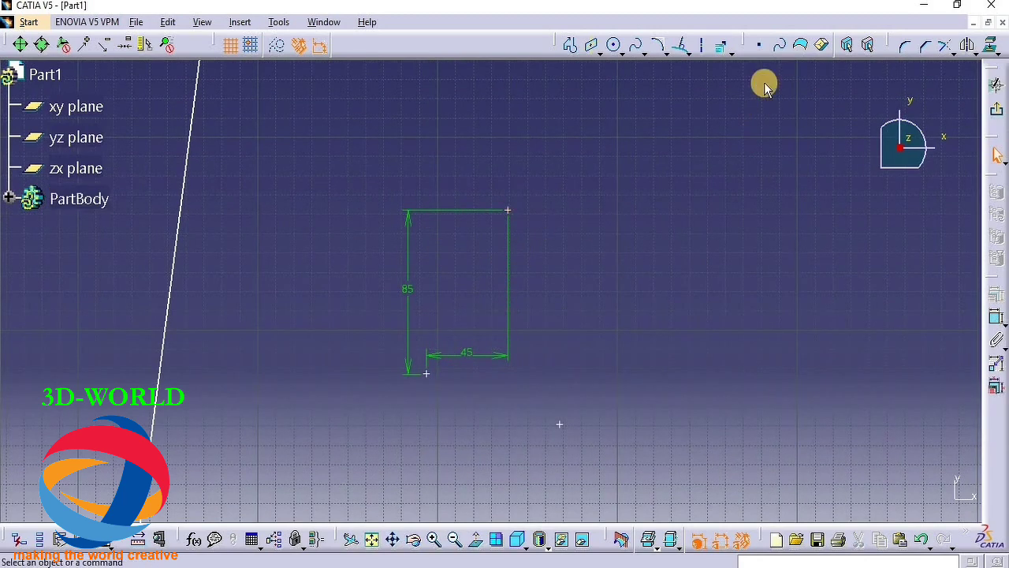
Step: Create 5 equidistant points along the bi-tangent line connecting the two splines
left_click(732, 52)
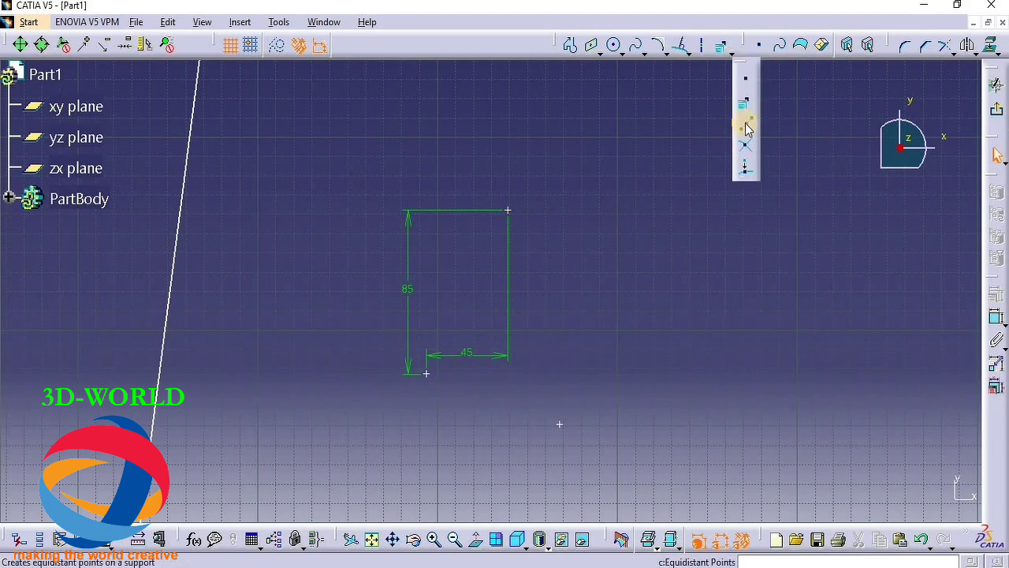
left_click(744, 122)
mouse_move(279, 396)
middle_mouse_down()
mouse_move(455, 184)
mouse_move(462, 288)
mouse_move(517, 376)
middle_mouse_up()
left_click_drag(517, 376, 631, 207)
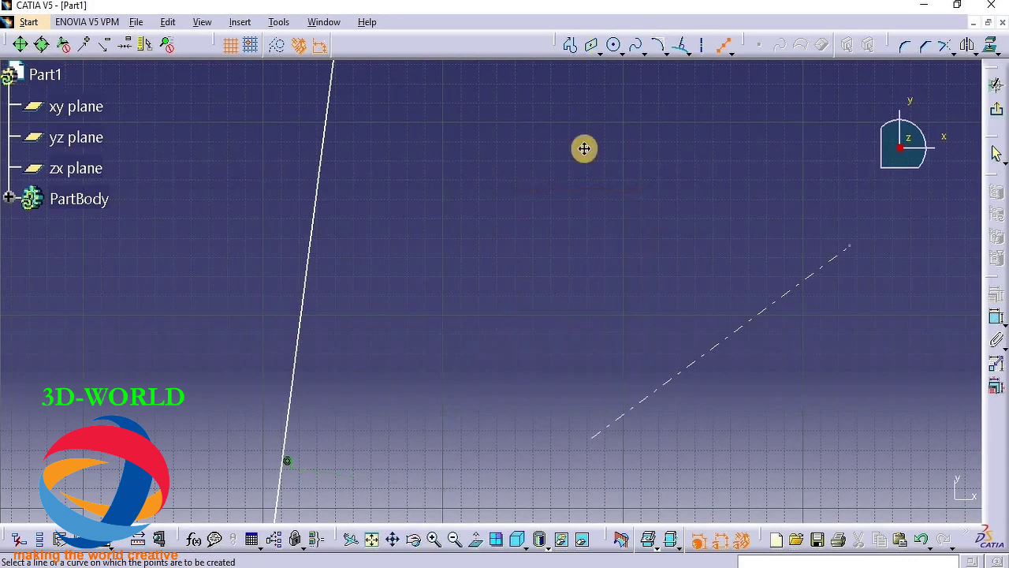
mouse_move(583, 149)
middle_mouse_down()
mouse_move(611, 278)
mouse_move(581, 113)
middle_mouse_up()
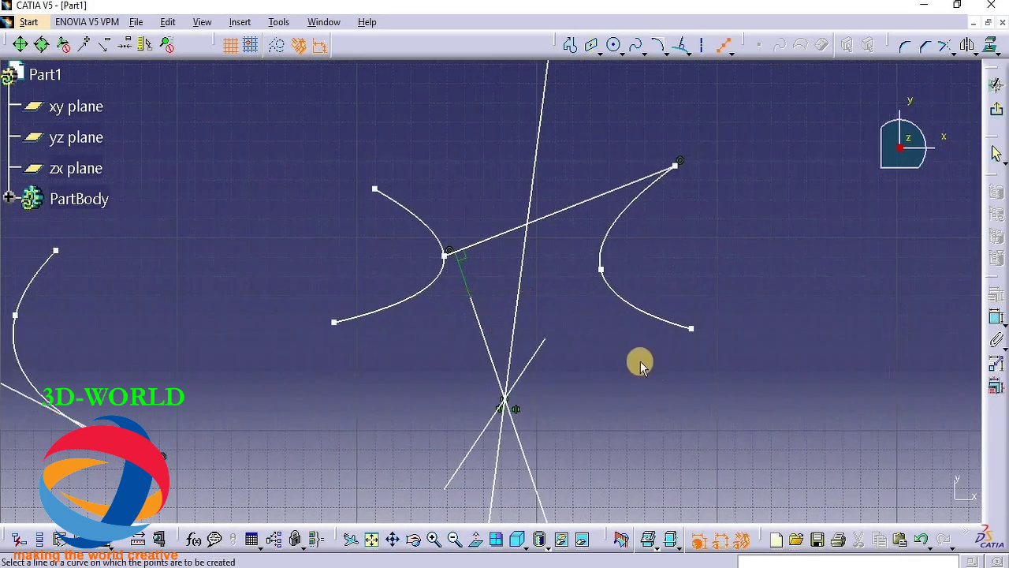
middle_click_drag(567, 405, 545, 132)
middle_click_drag(695, 301, 869, 329)
middle_click_drag(306, 339, 468, 384)
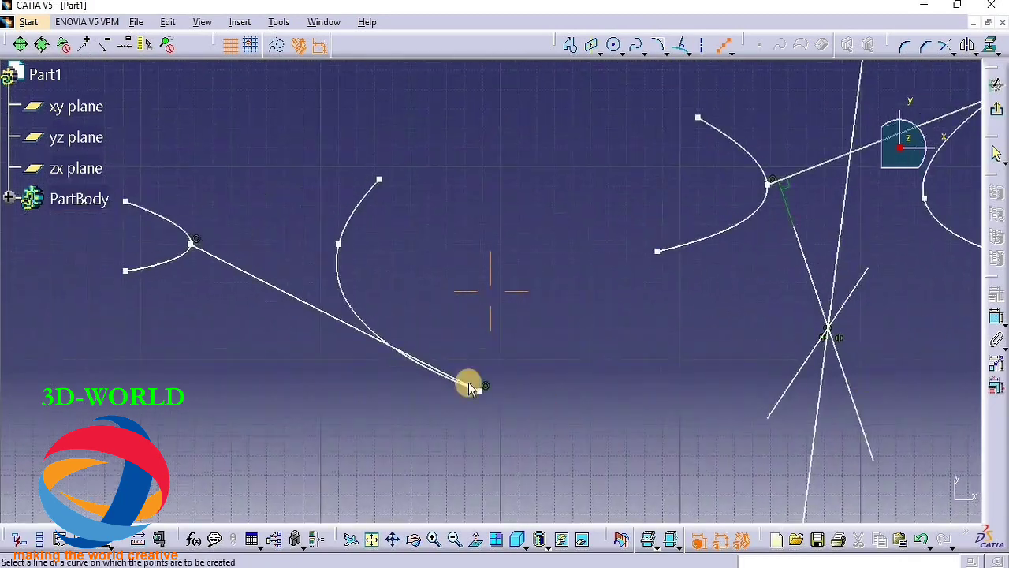
middle_click_drag(742, 283, 278, 464)
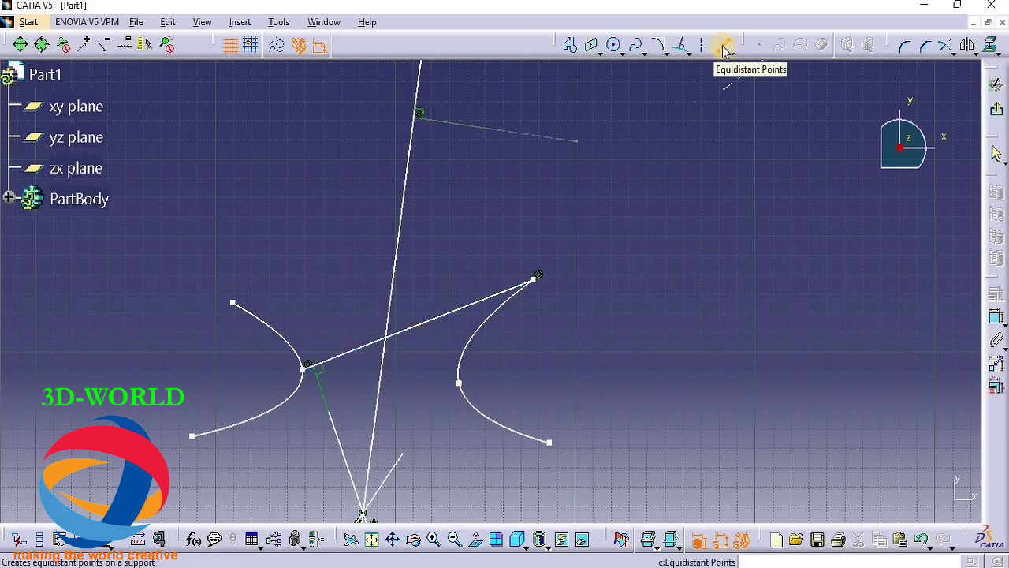
left_click(467, 304)
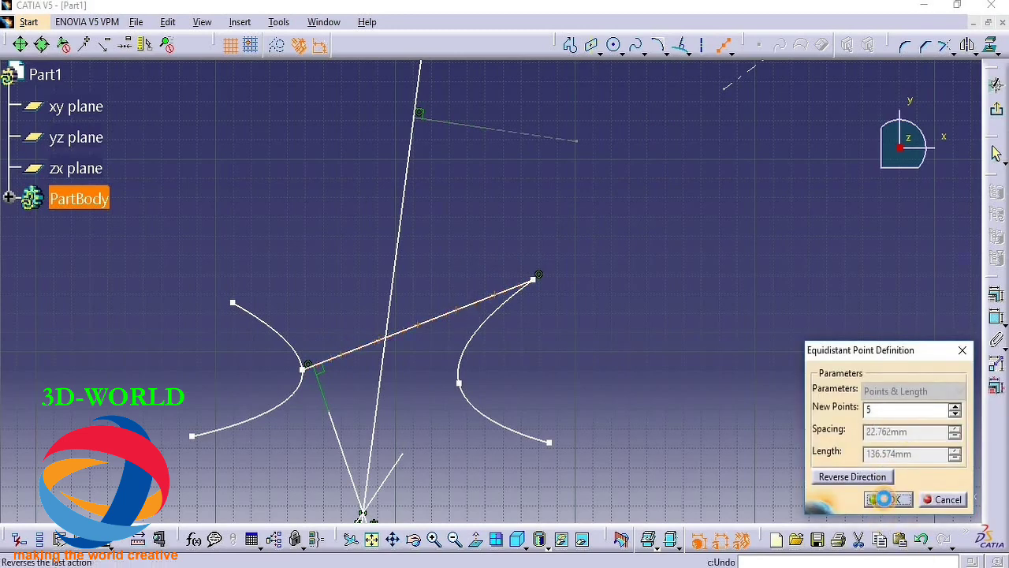
left_click(887, 499)
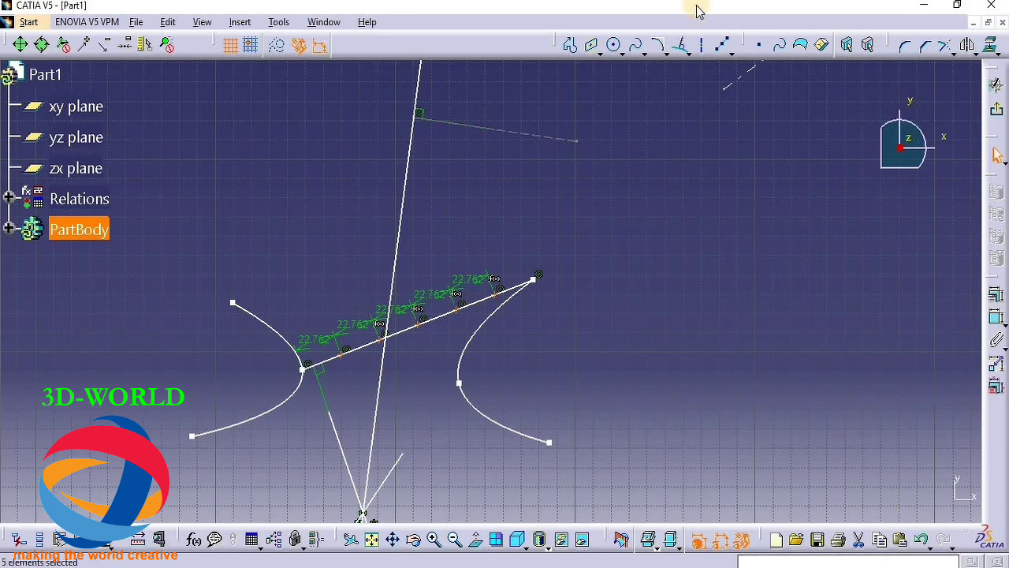
Step: Try to create projection points from the equidistant points on the bi-tangent line
left_click(732, 53)
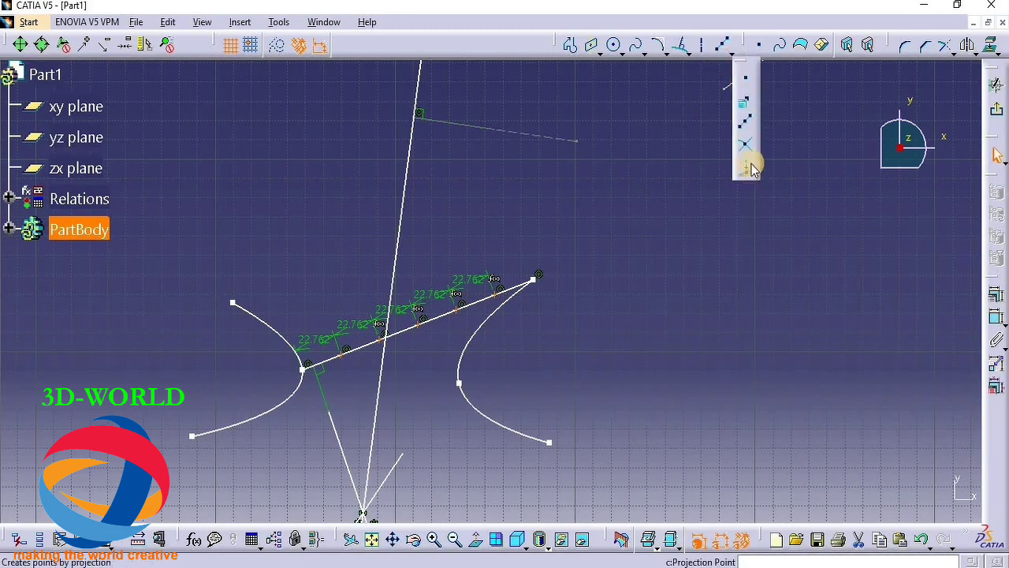
left_click(749, 168)
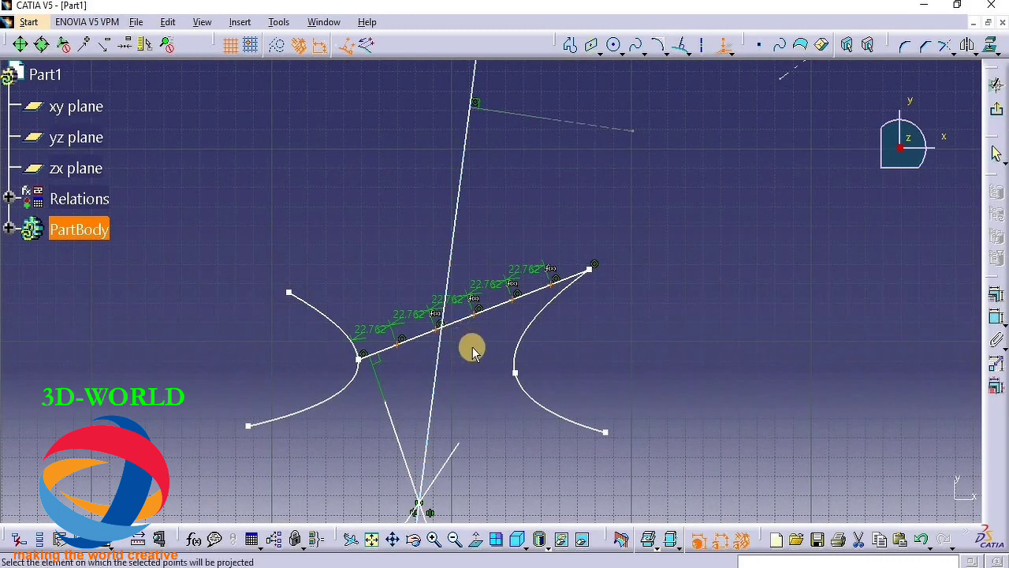
left_click(727, 45)
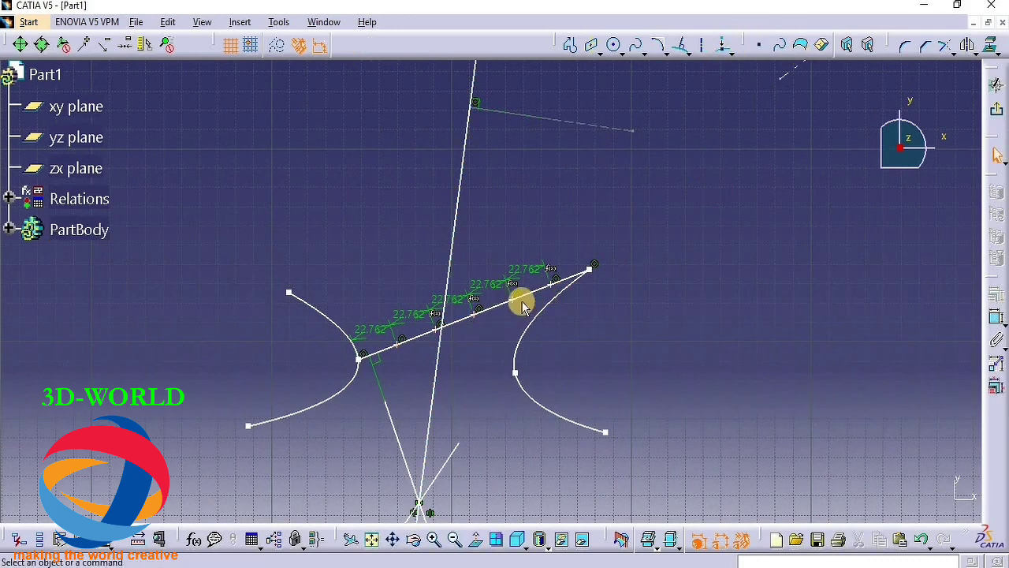
left_click(729, 49)
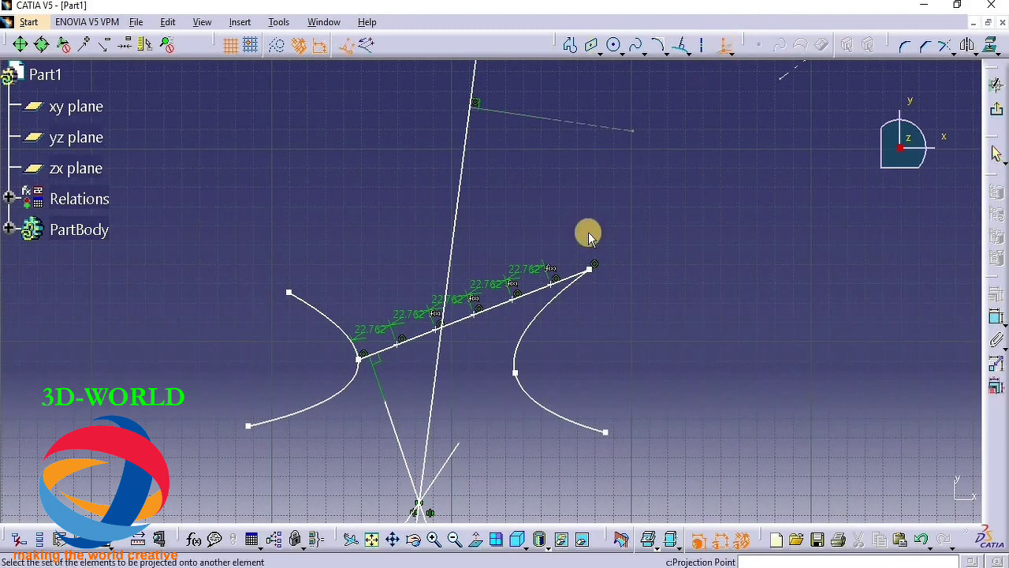
left_click(515, 298)
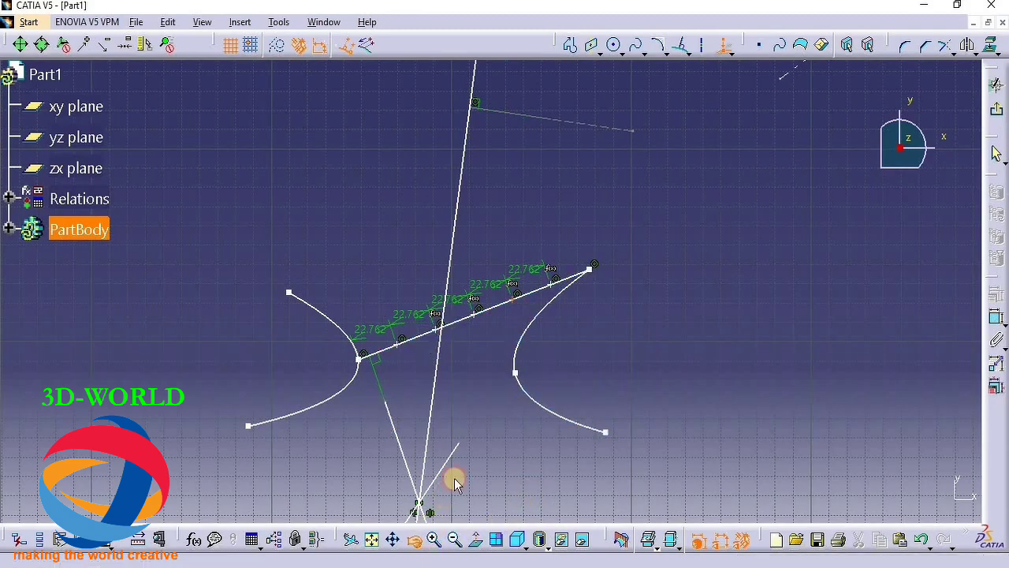
mouse_move(455, 483)
middle_mouse_down()
mouse_move(539, 261)
mouse_move(539, 139)
middle_mouse_up()
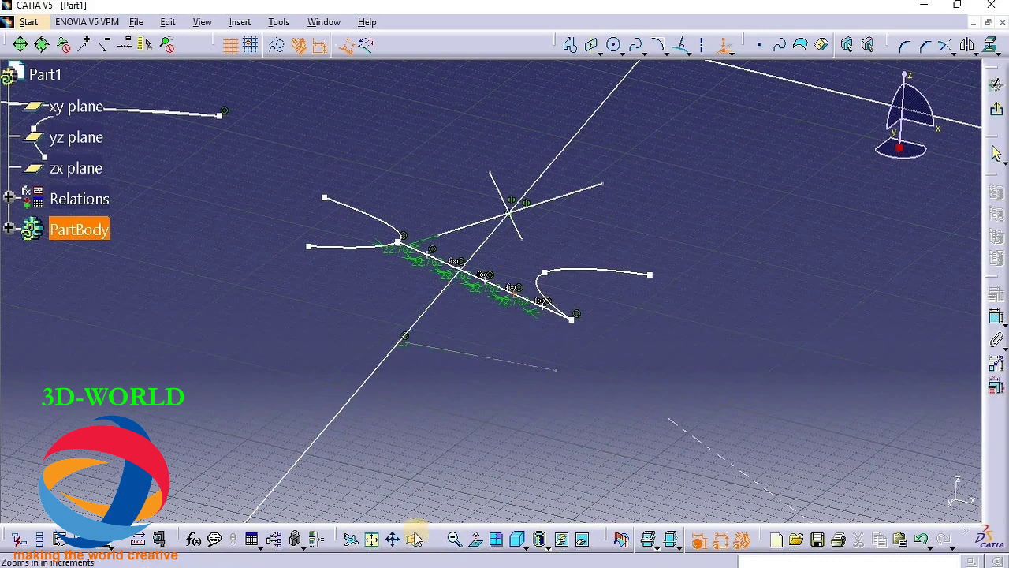
mouse_move(581, 252)
middle_mouse_down()
mouse_move(901, 273)
mouse_move(647, 295)
middle_mouse_up()
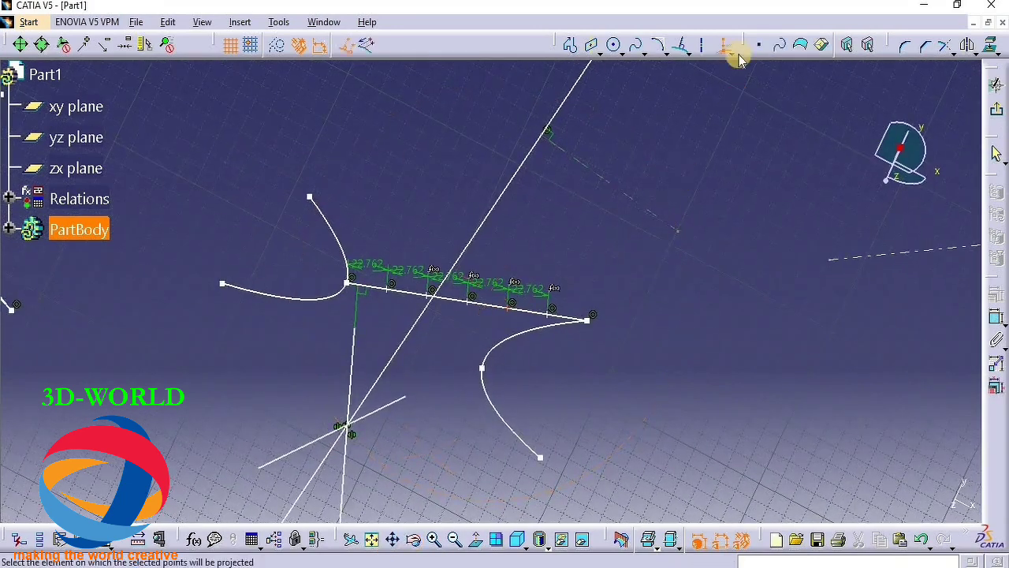
left_click(758, 46)
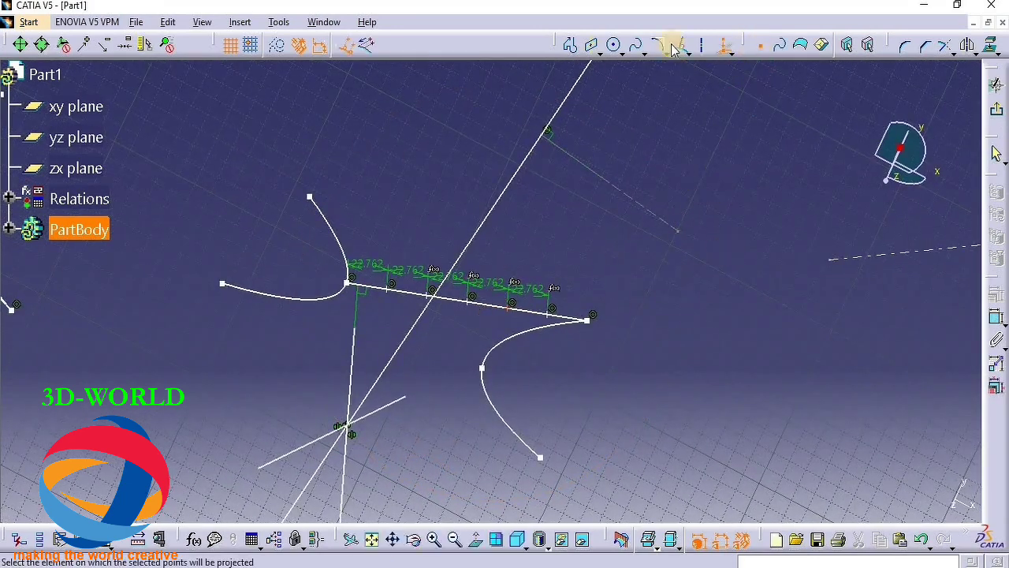
left_click(757, 49)
left_click(758, 49)
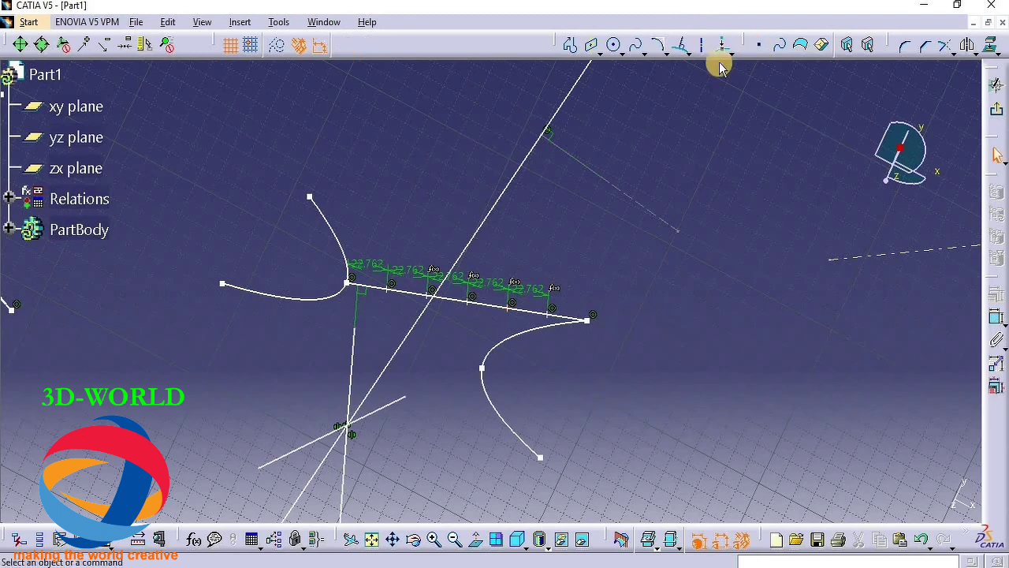
Step: Place a freehand point in the empty area right of the right-hand spline and try projecting it
left_click(730, 52)
left_click(746, 75)
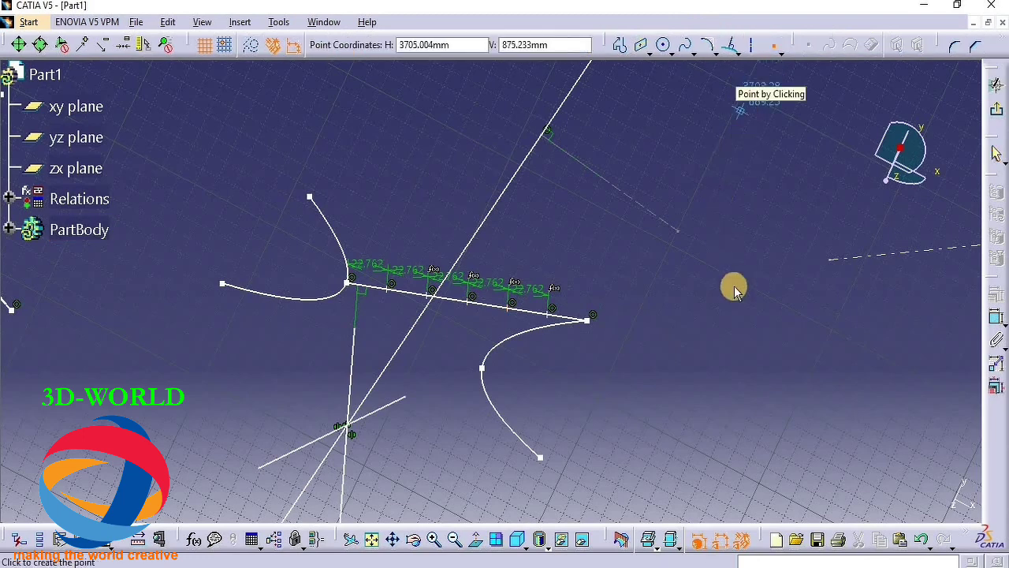
left_click(749, 338)
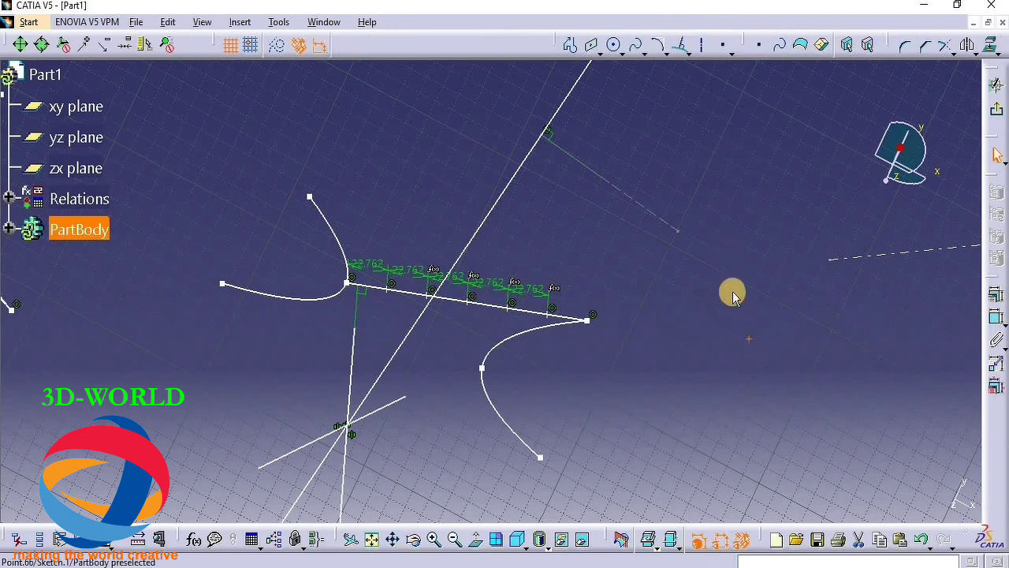
left_click(727, 52)
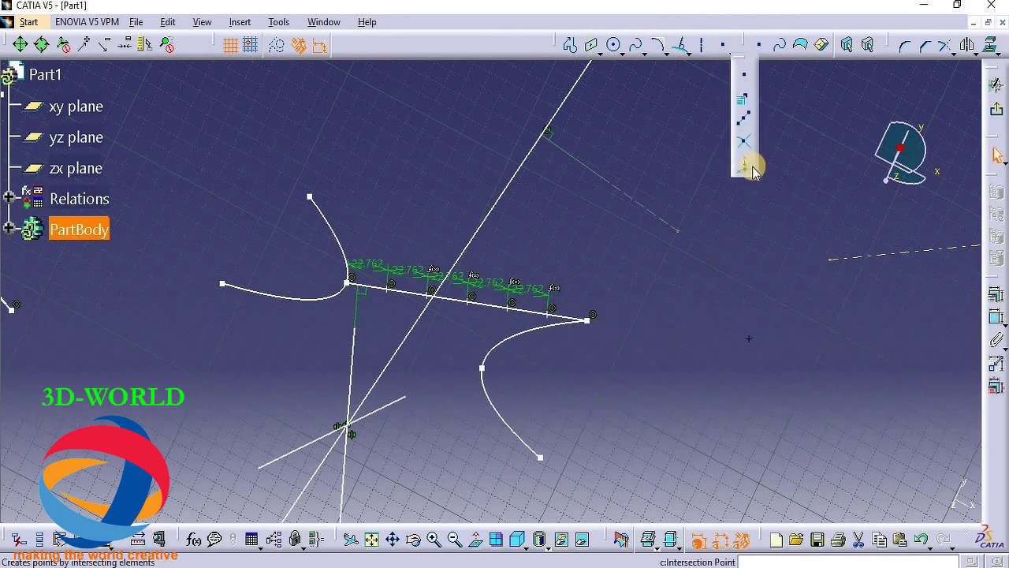
left_click(753, 167)
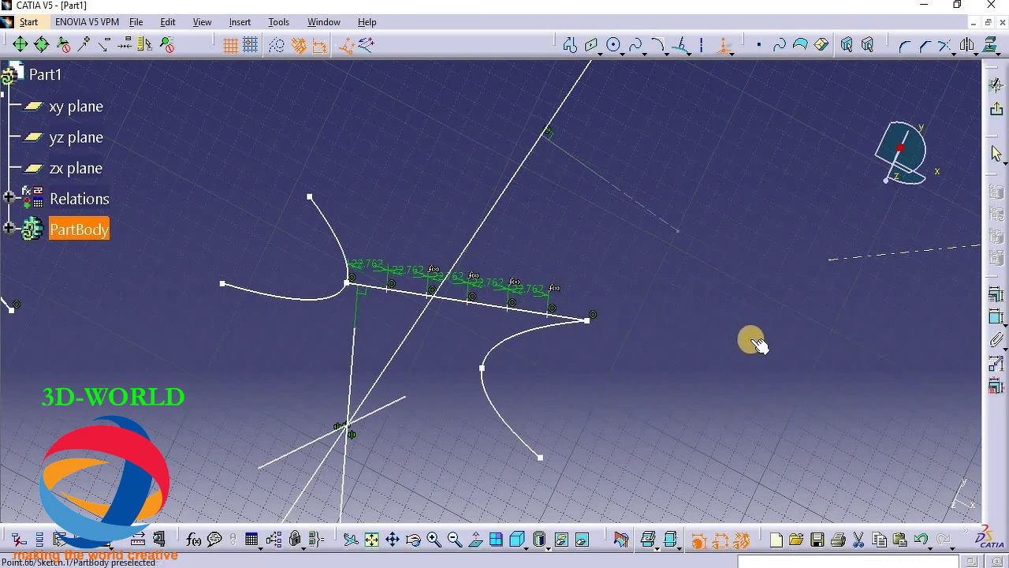
Step: Exit the current sketch and start a new sketch on the xy plane
left_click(994, 113)
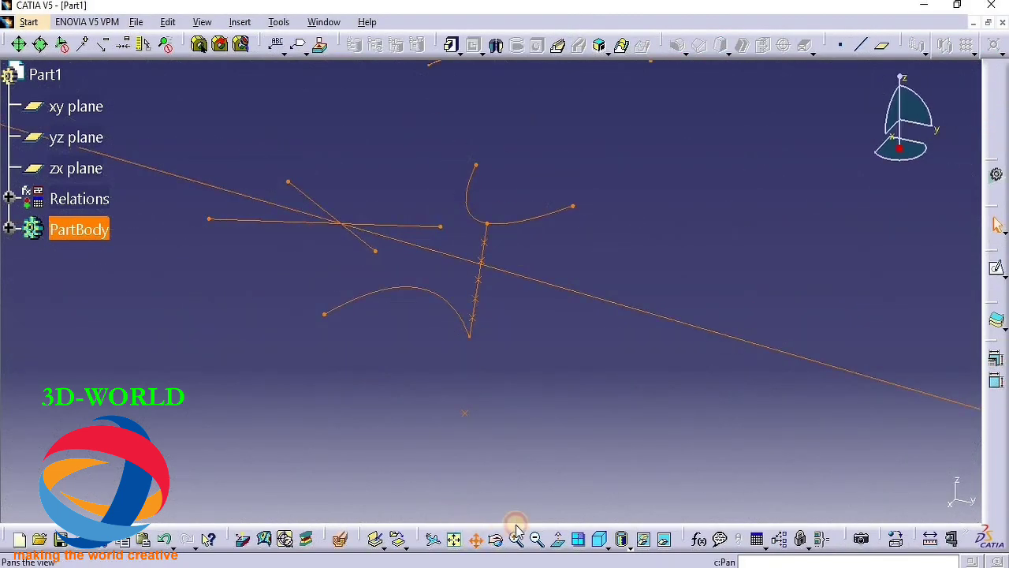
left_click(503, 463)
mouse_move(502, 463)
middle_mouse_down()
mouse_move(561, 288)
mouse_move(552, 389)
mouse_move(417, 368)
mouse_move(384, 424)
mouse_move(401, 374)
mouse_move(705, 121)
middle_mouse_up()
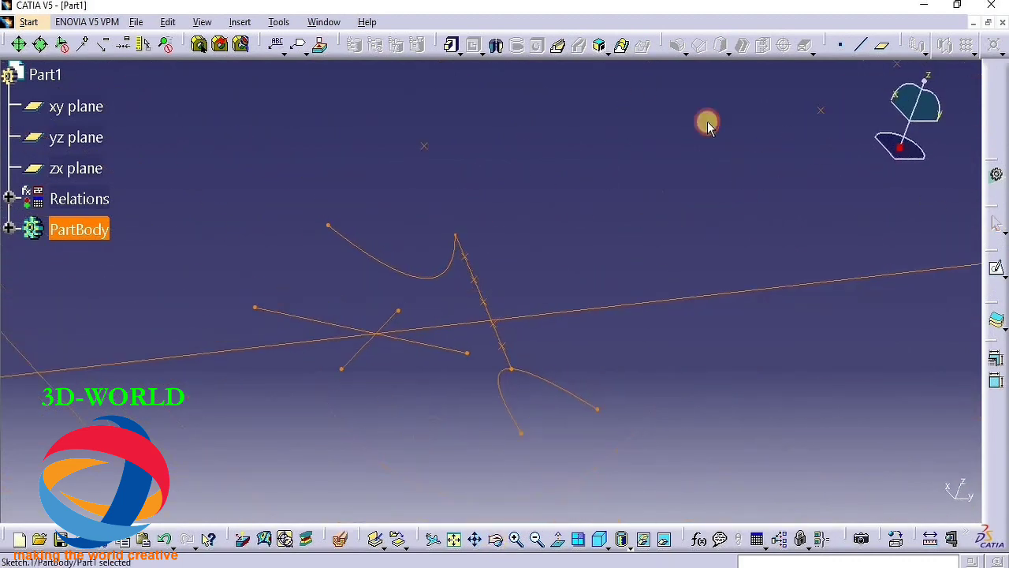
left_click(495, 538)
mouse_move(651, 360)
left_mouse_down()
mouse_move(577, 355)
mouse_move(568, 444)
mouse_move(575, 402)
mouse_move(638, 414)
left_mouse_up()
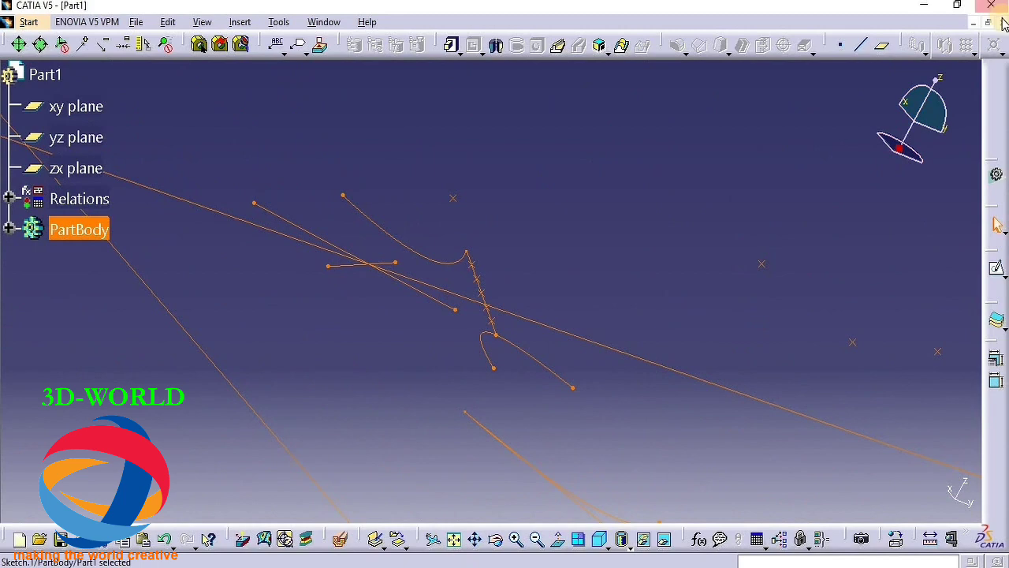
left_click(87, 107)
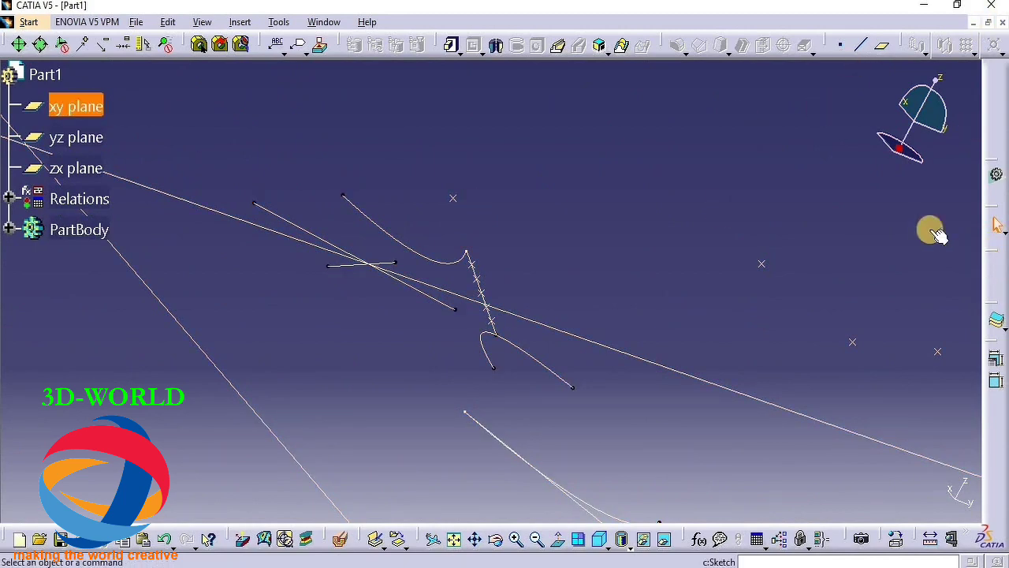
left_click(996, 174)
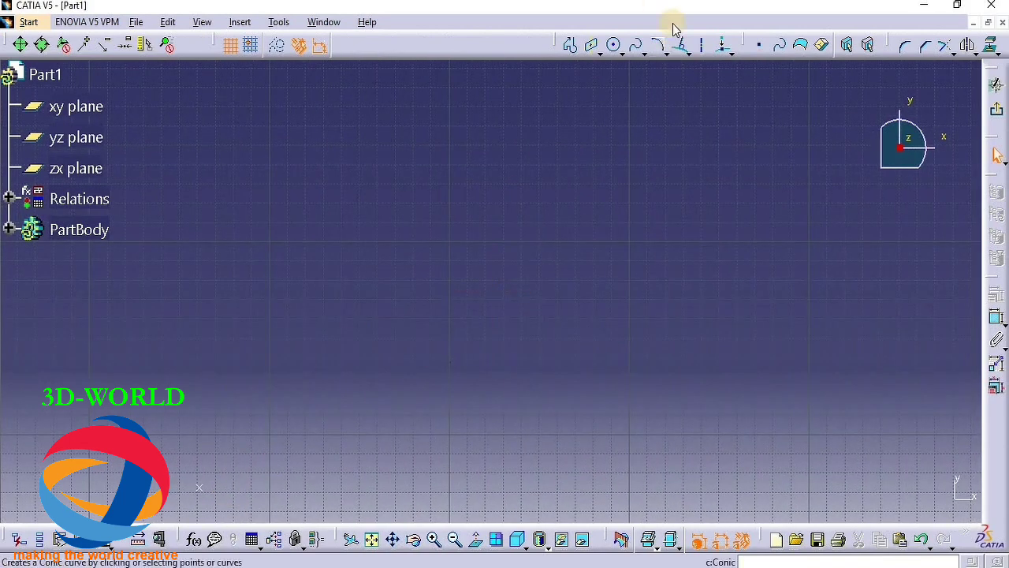
Step: Undock the User Selection Filter toolbar and dock it back among the other toolbars
left_click_drag(564, 43, 550, 123)
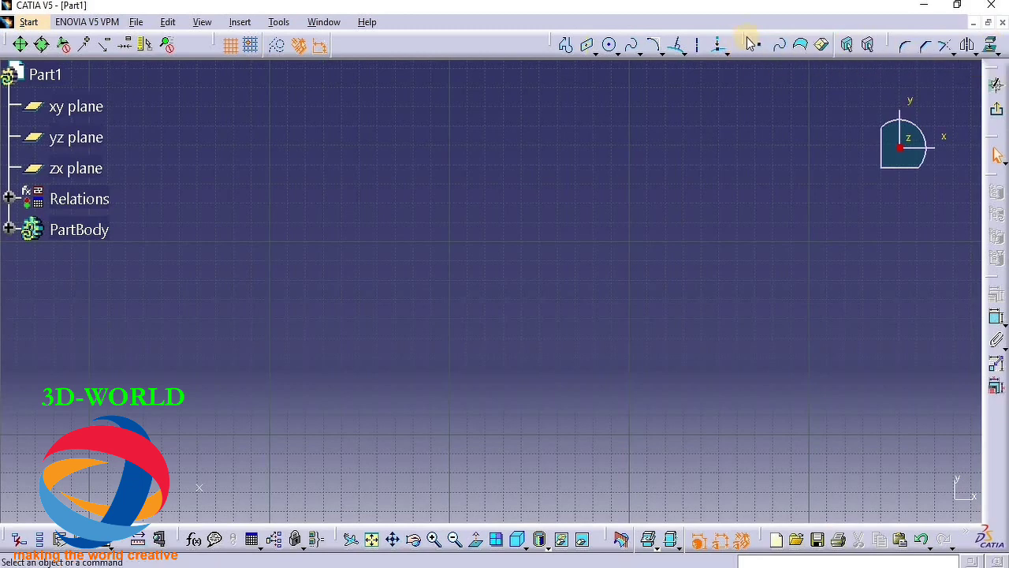
left_click_drag(741, 45, 734, 96)
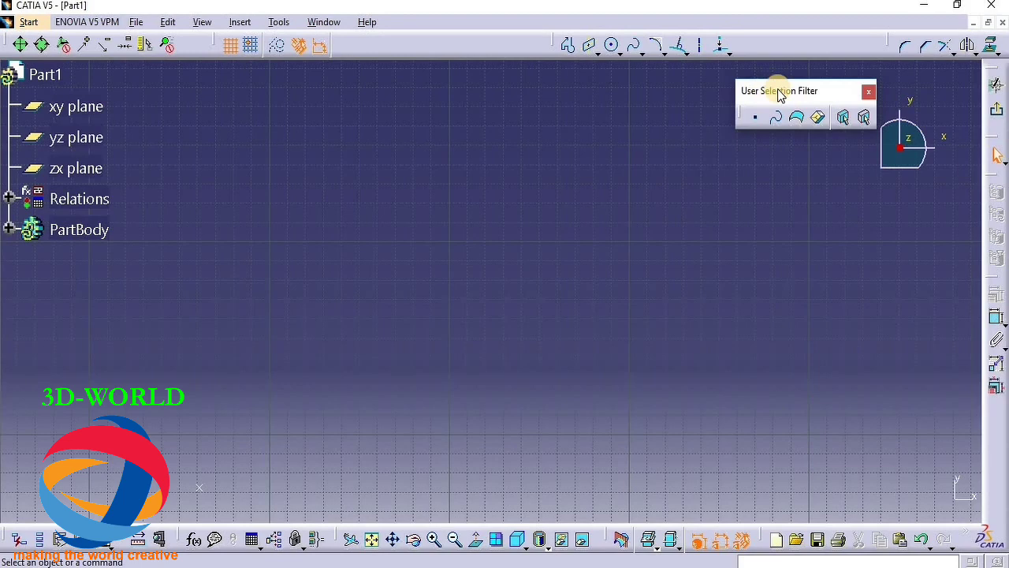
left_click_drag(803, 81, 793, 31)
Step: Draw an open profile starting at about H 4012 mm, V 1016 mm: a horizontal line and a near-vertical line down from its right end
middle_click(597, 223)
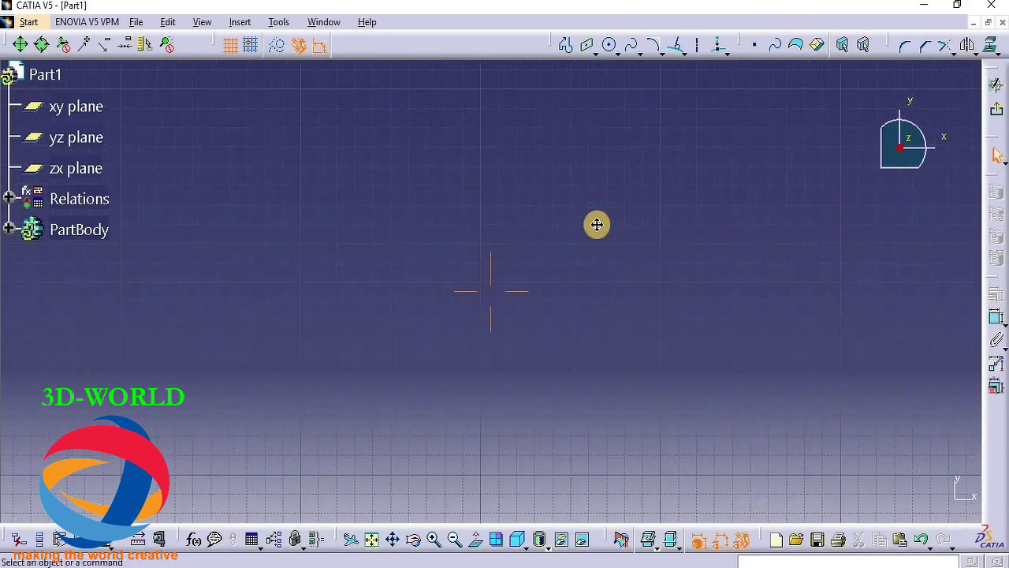
middle_click(482, 300)
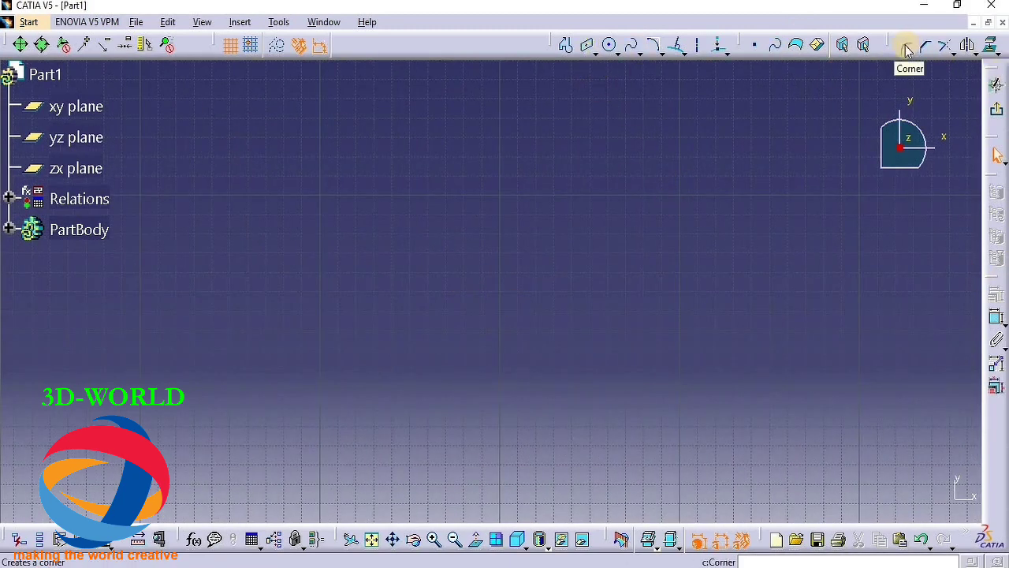
left_click(567, 44)
left_click(341, 163)
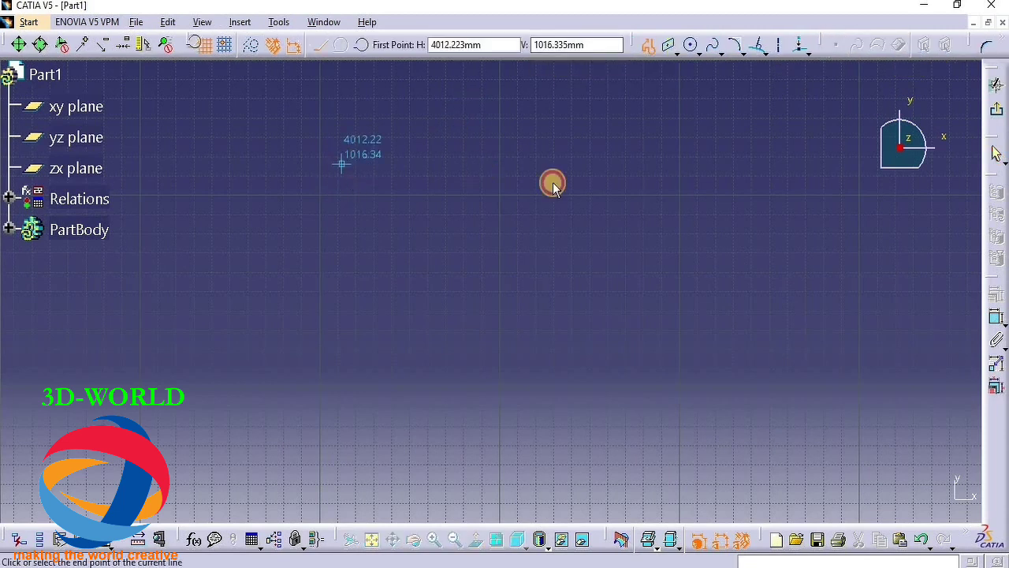
left_click(621, 164)
left_click(617, 394)
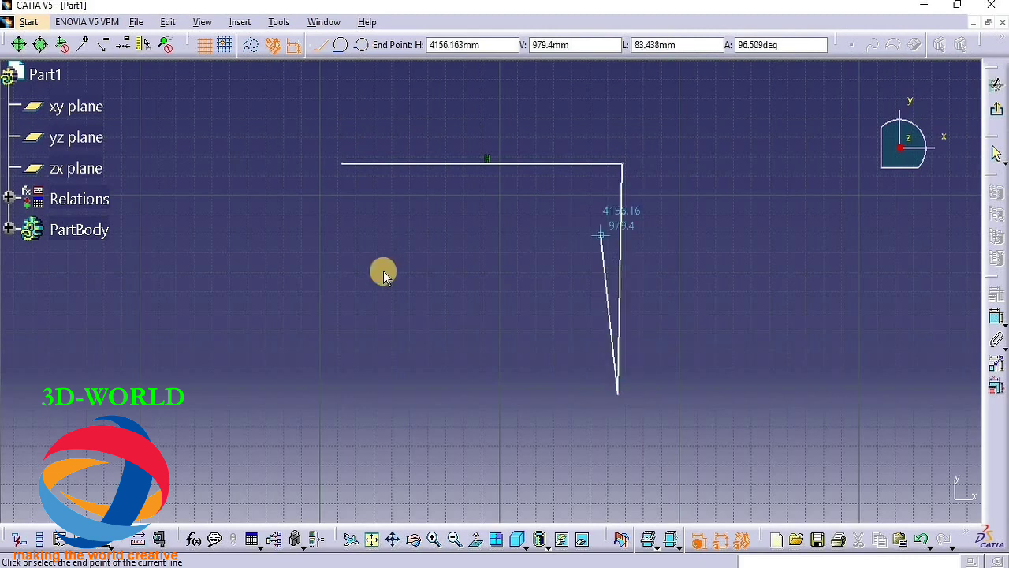
key("Escape")
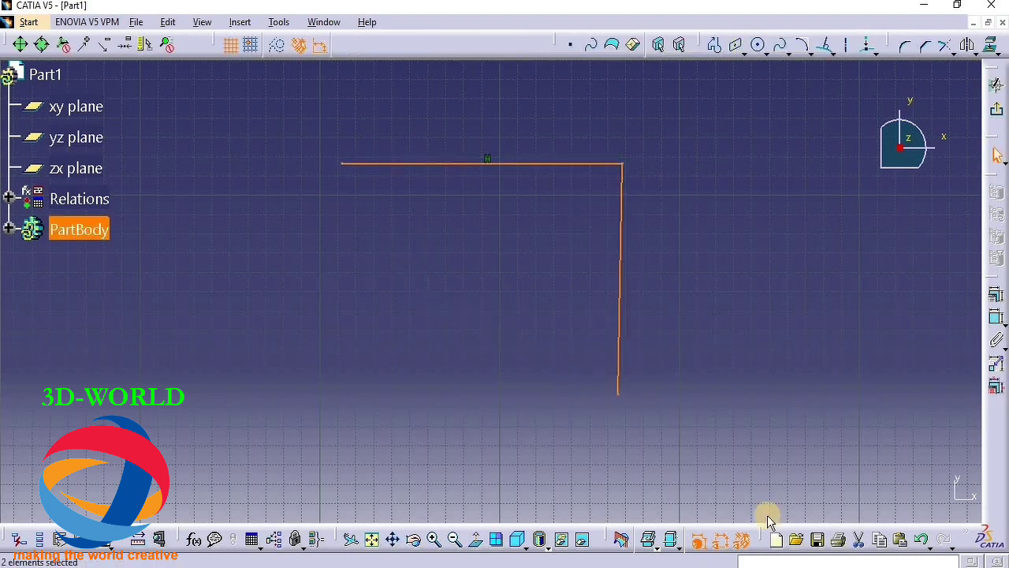
left_click(727, 323)
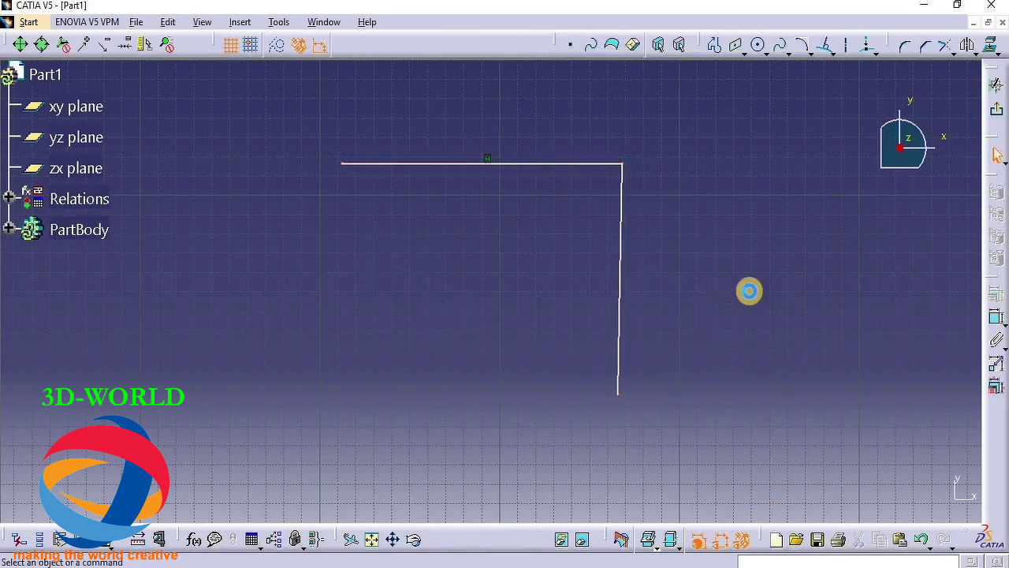
Step: Round the junction of the horizontal and near-vertical lines with a small trimmed Corner
left_click(907, 49)
left_click(571, 163)
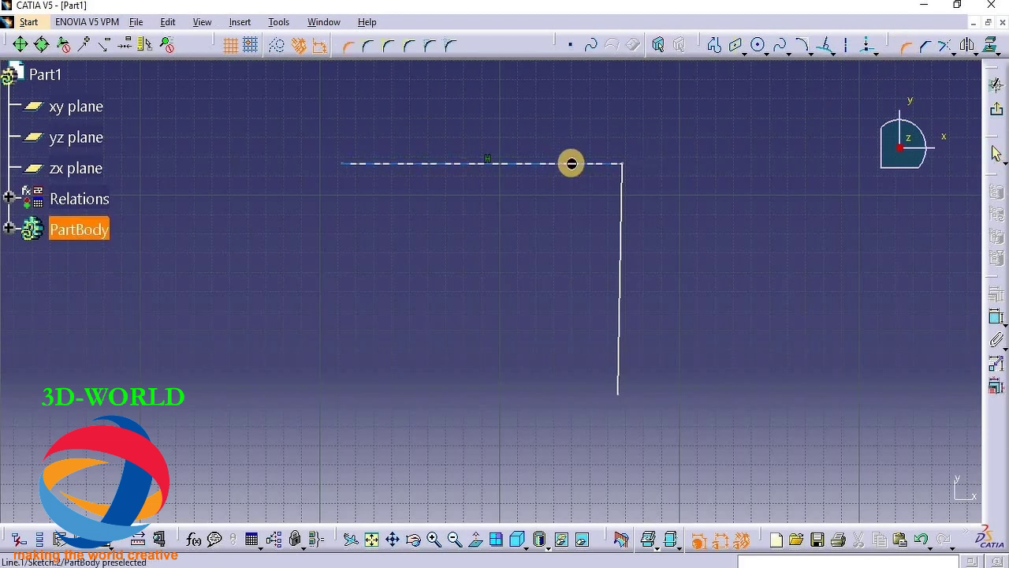
left_click(623, 221)
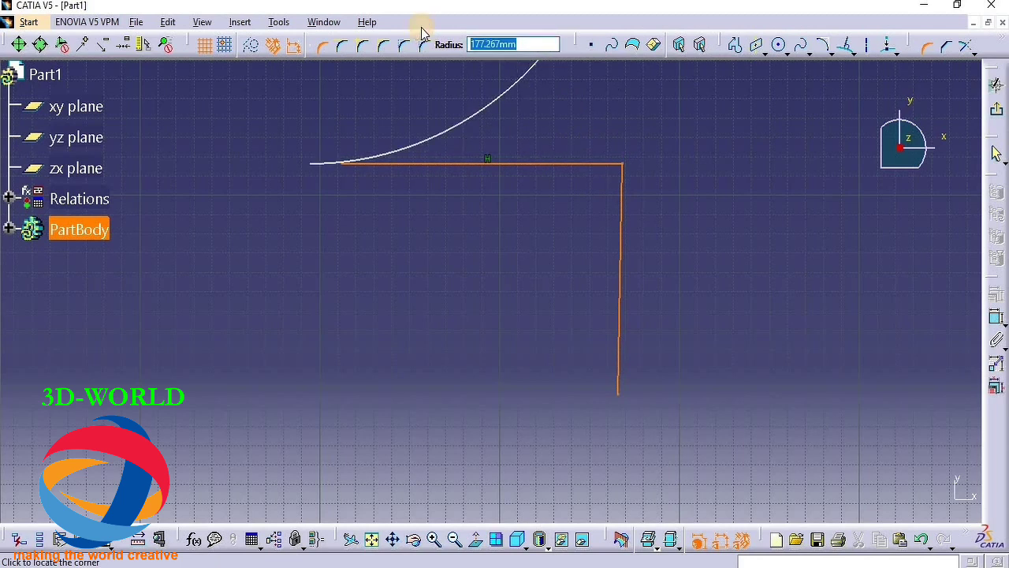
key("Return")
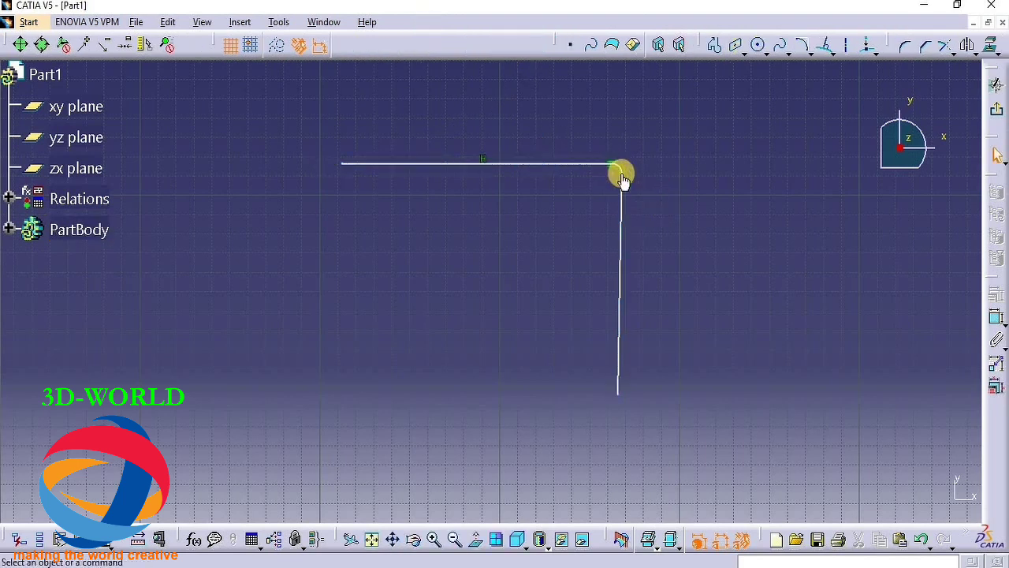
Step: Draw a second open profile right of the rounded one: a horizontal line and a vertical line down from its right end
left_click(906, 45)
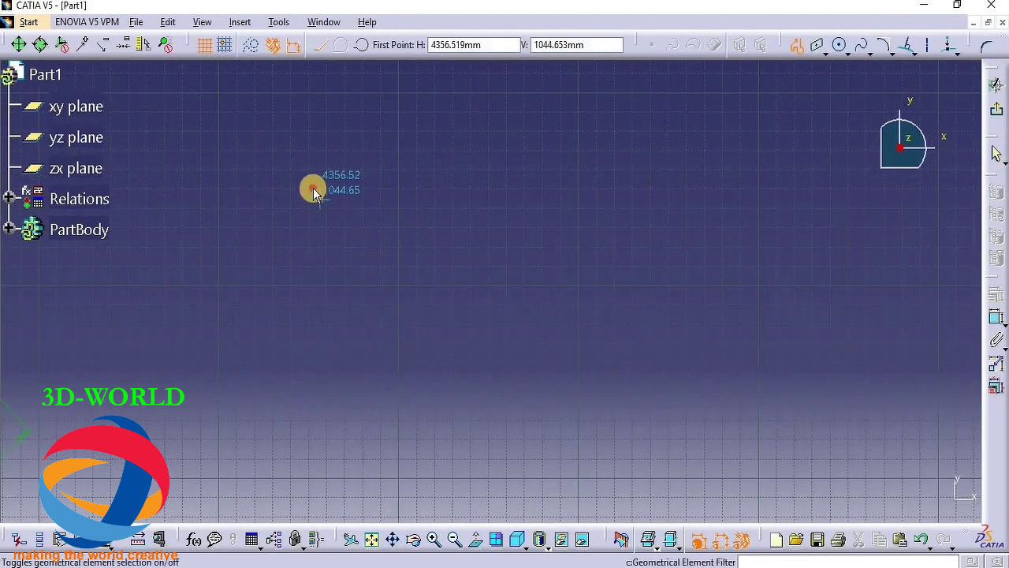
left_click(313, 190)
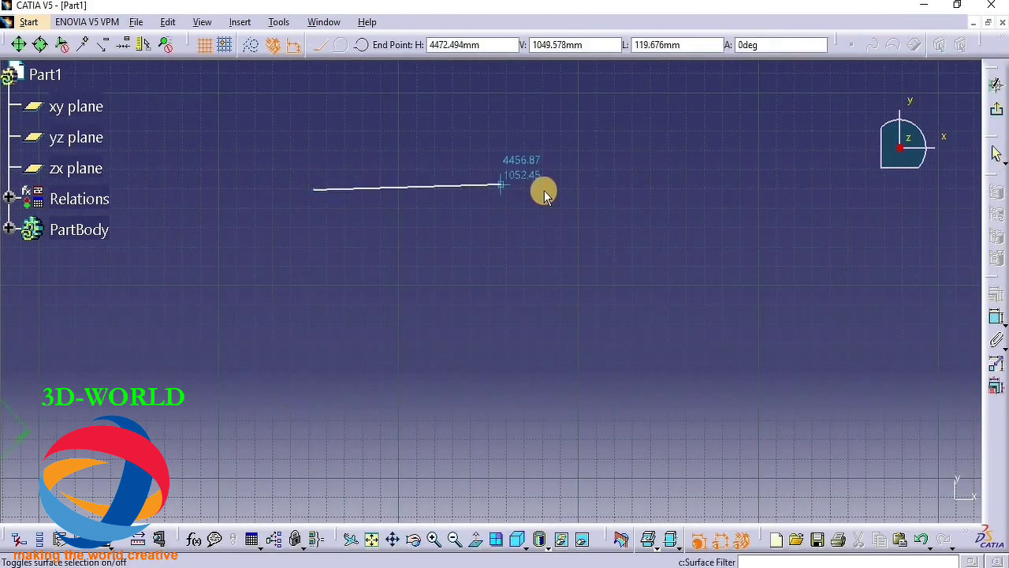
left_click(556, 190)
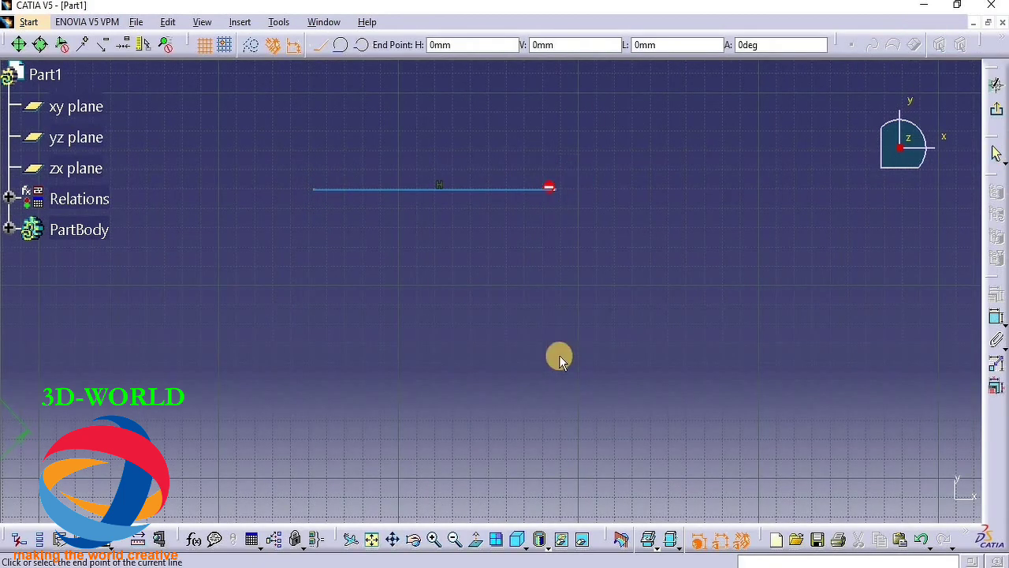
left_click(555, 400)
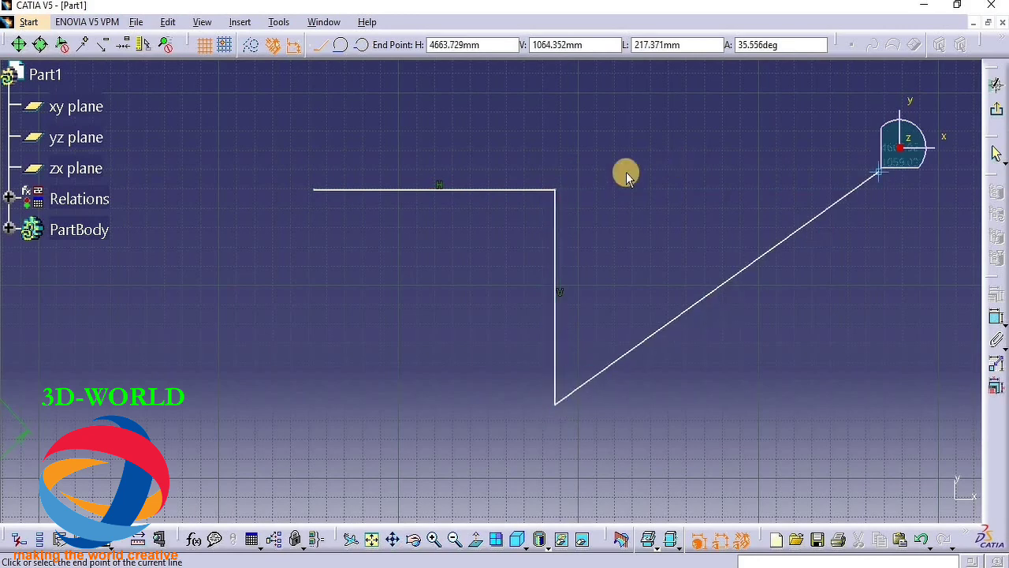
key("Escape")
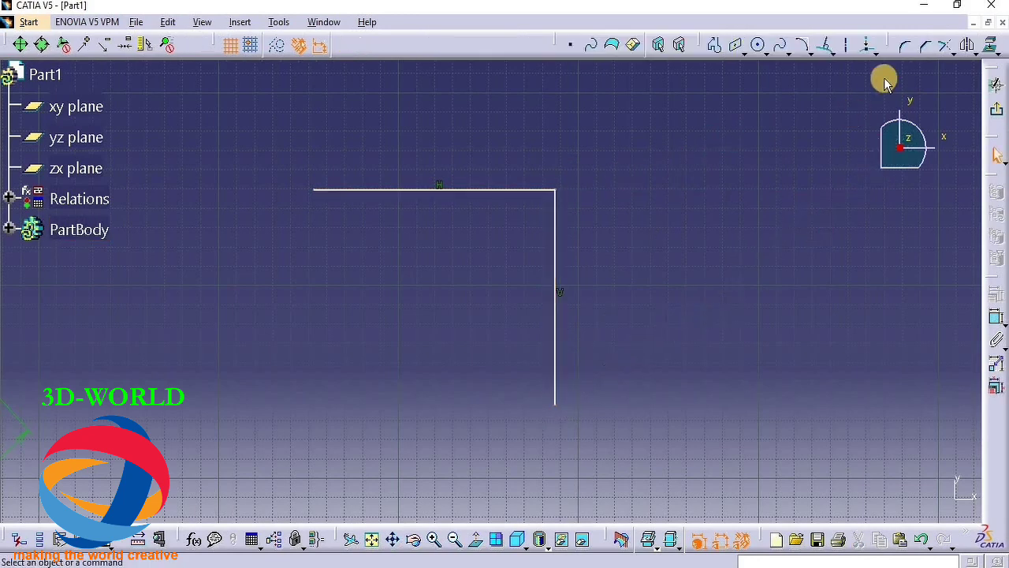
Step: Chamfer the junction of the horizontal and vertical lines at 45 deg with a length of 25 mm
left_click(926, 46)
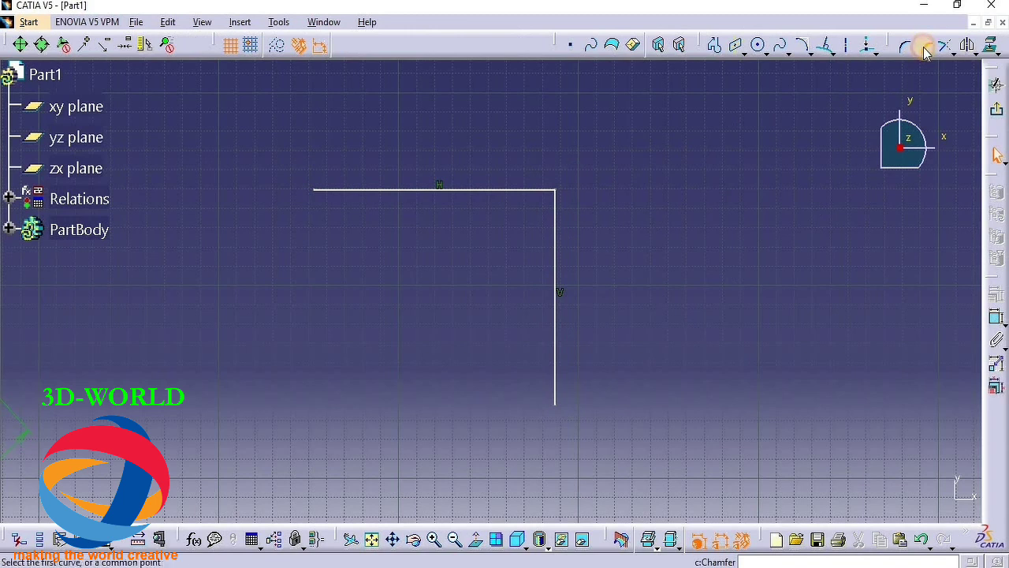
left_click(527, 189)
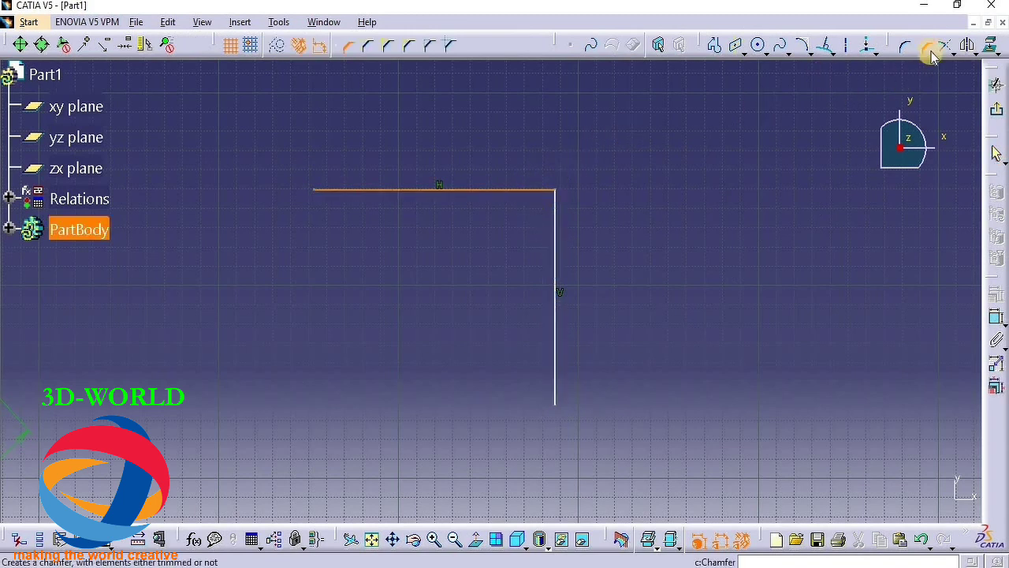
left_click(557, 232)
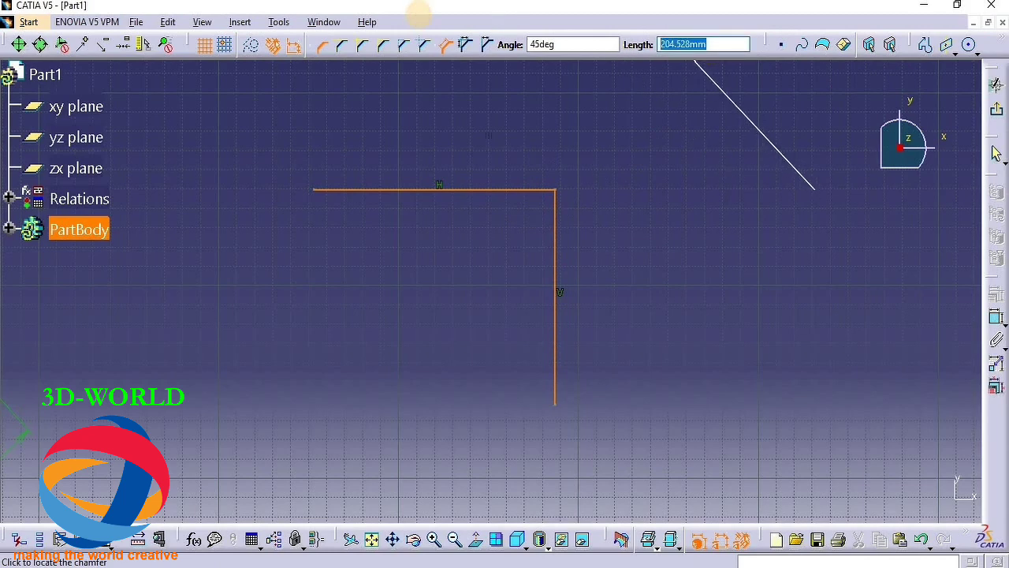
key("Return")
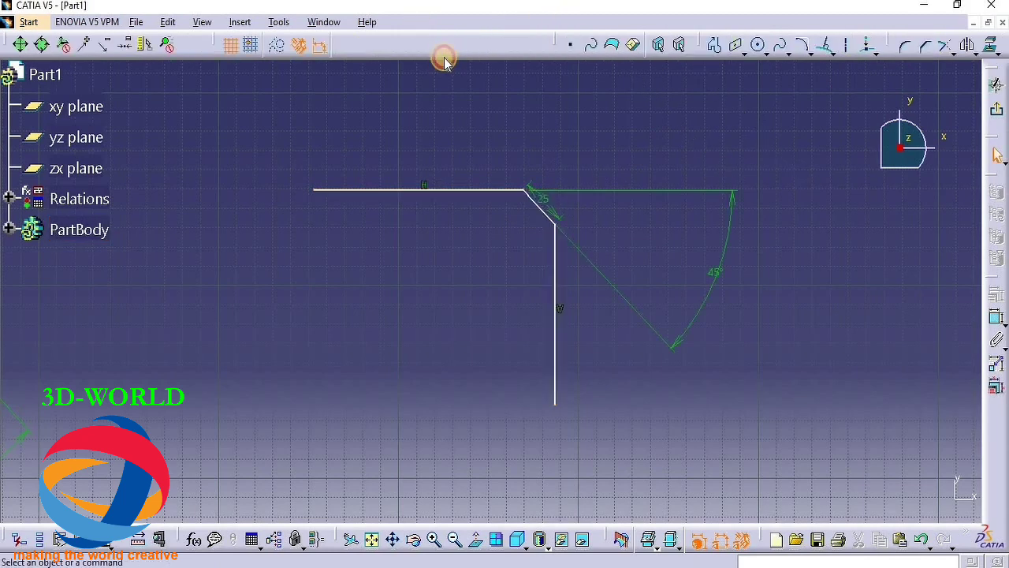
Step: Set the chamfer's angle constraint to 50 deg
left_click(714, 276)
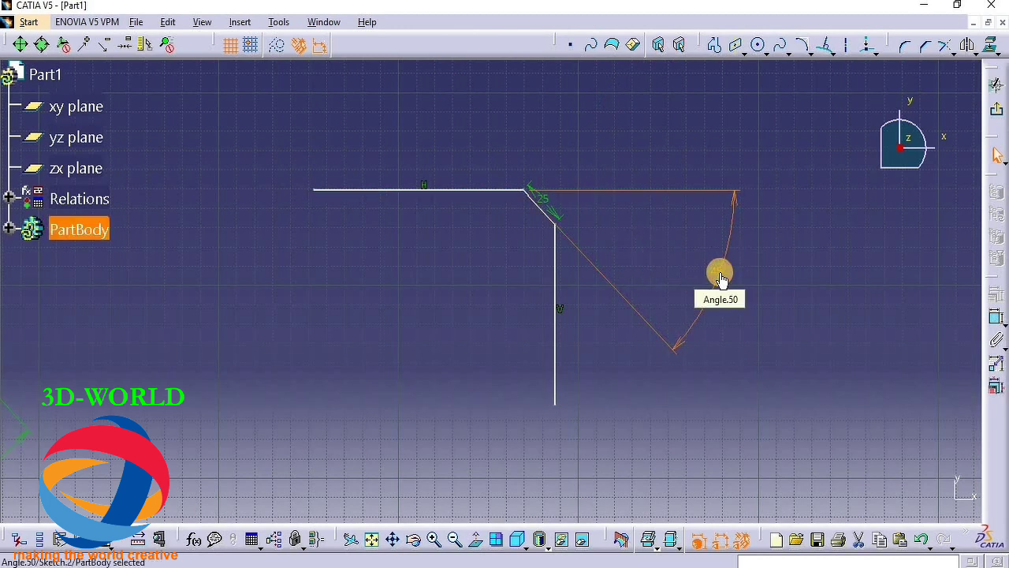
double_click(717, 272)
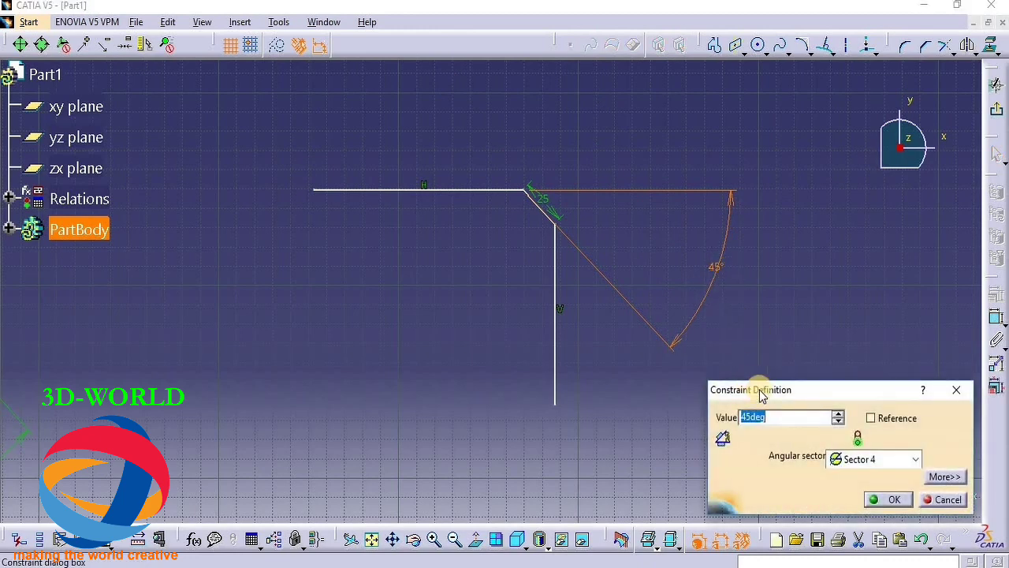
key("Return")
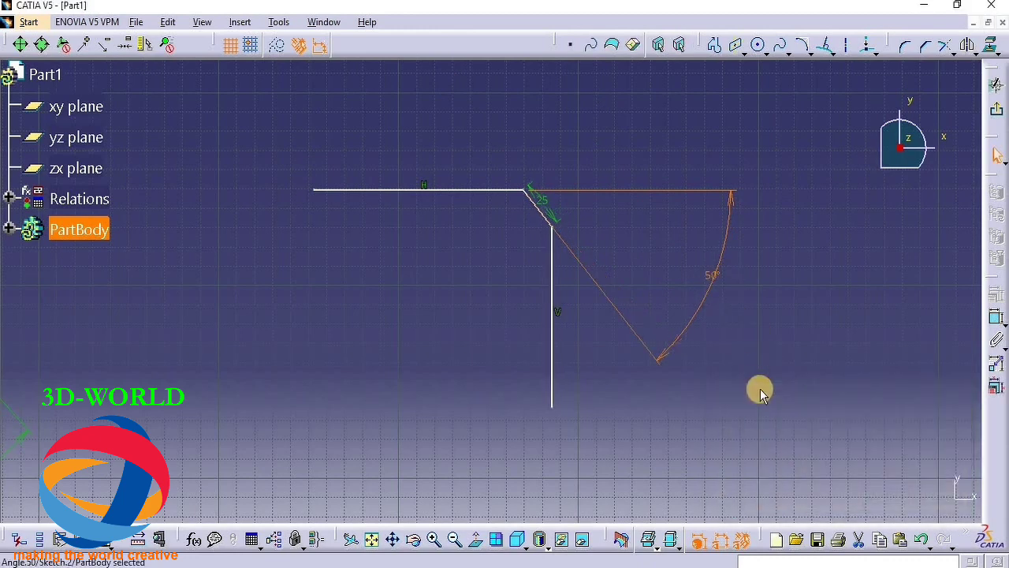
left_click(507, 251)
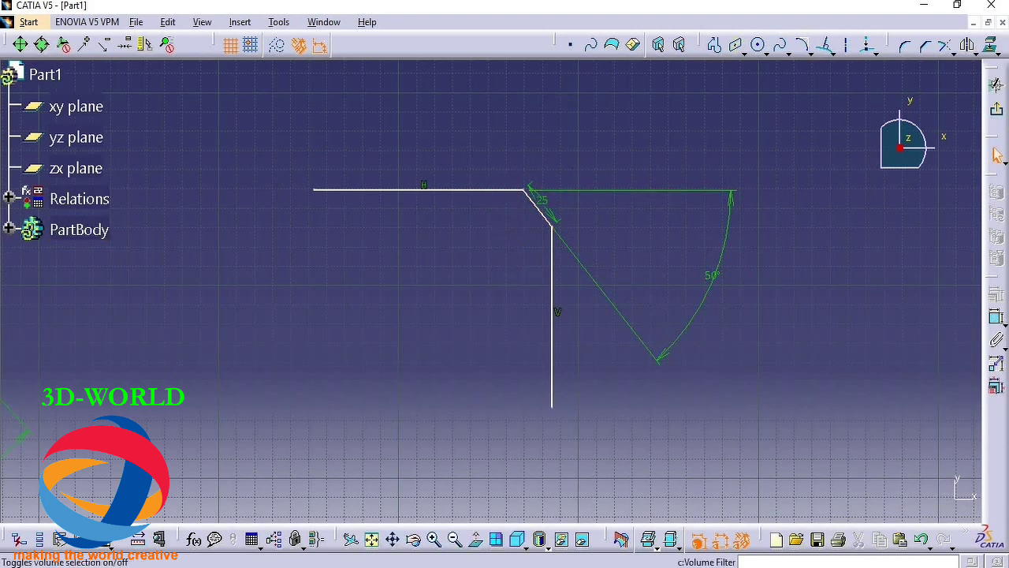
Step: Remove the horizontal line of the chamfered profile with Quick Trim
left_click(948, 51)
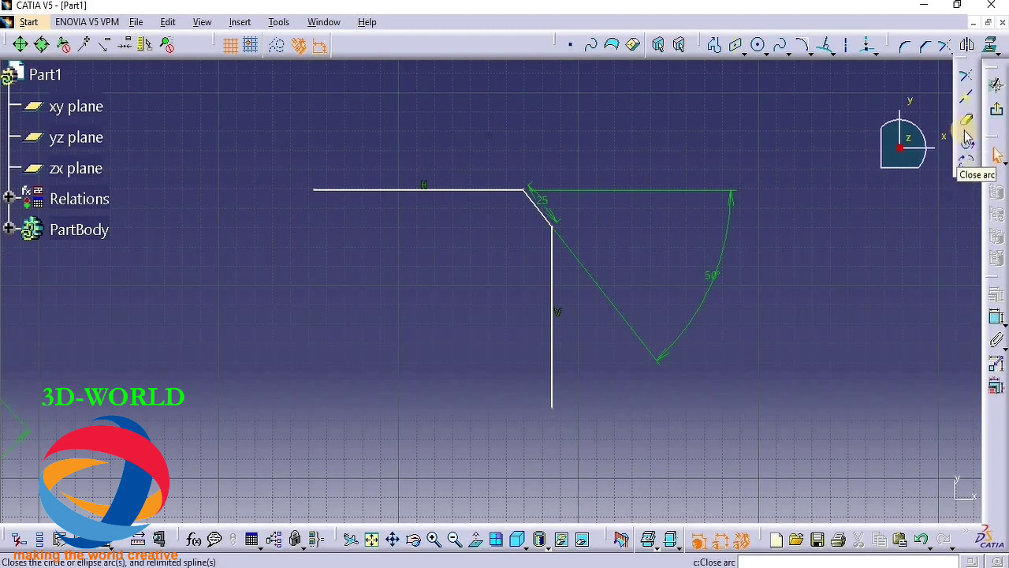
left_click(968, 123)
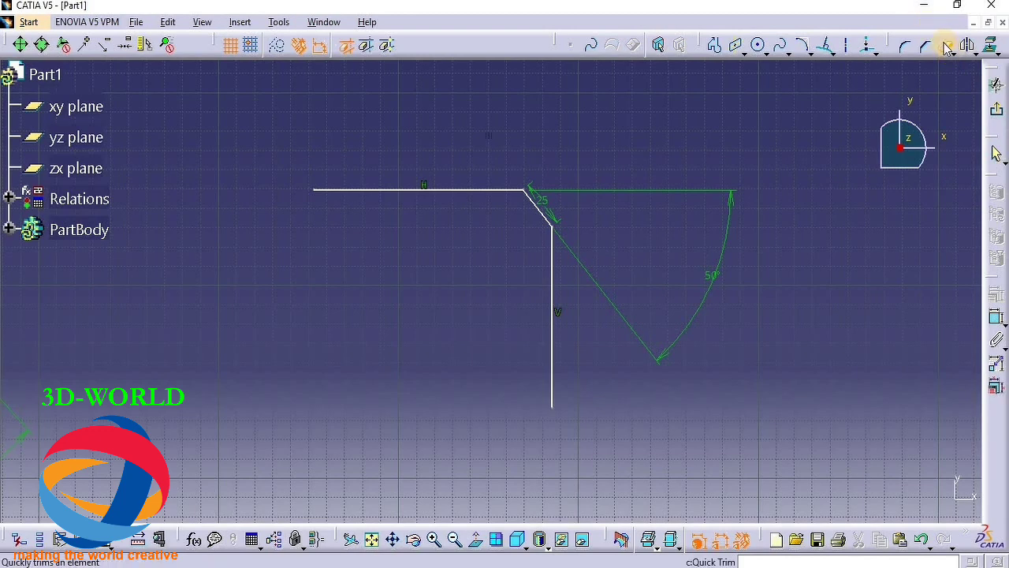
left_click(947, 48)
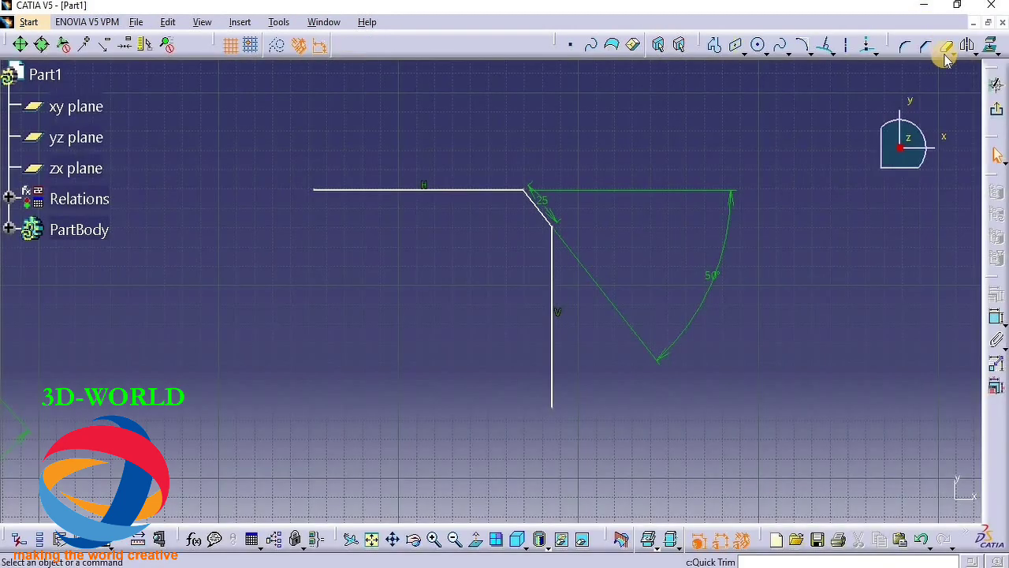
left_click(945, 49)
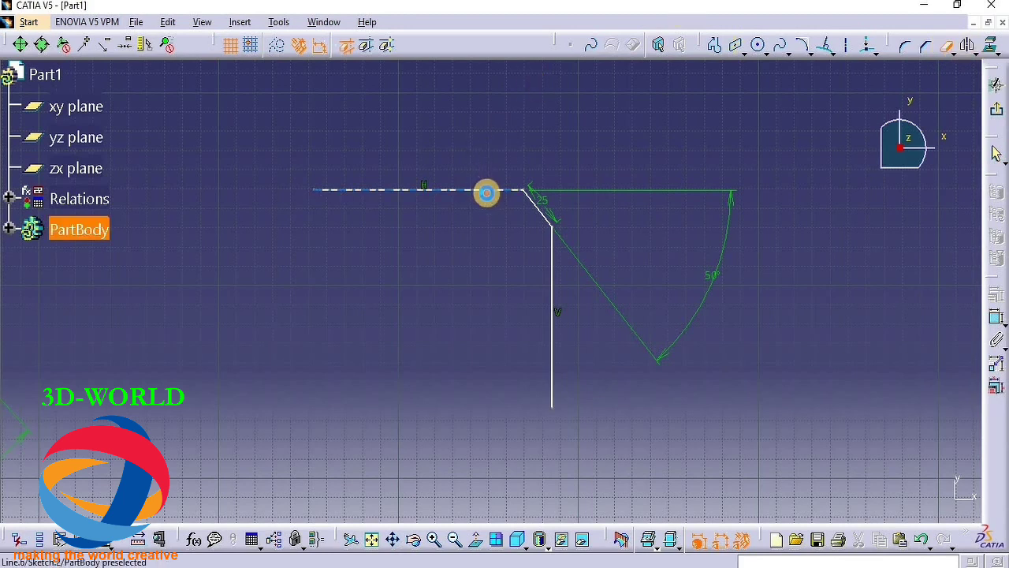
left_click(486, 195)
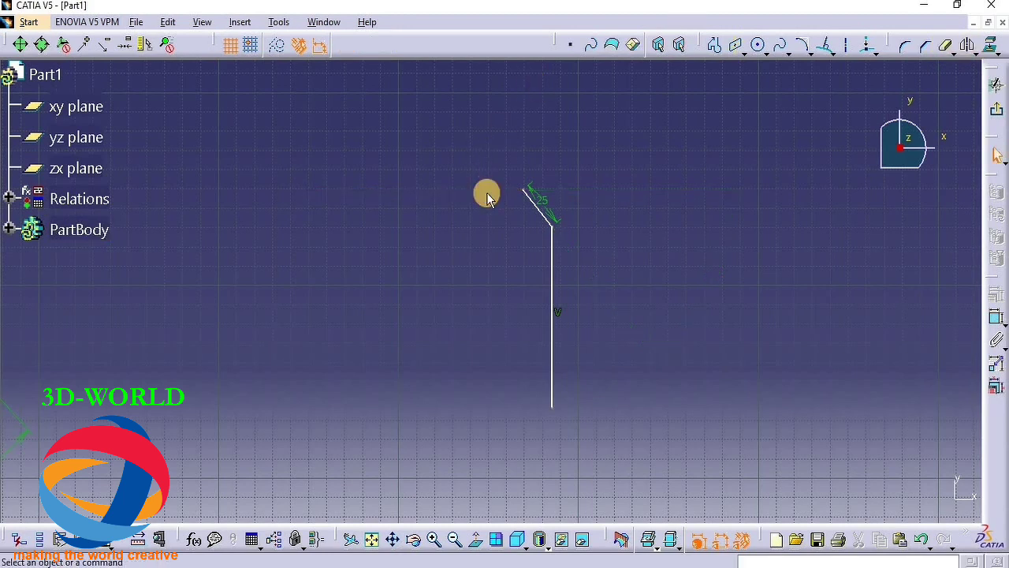
Step: Quick Trim away the chamfer line, converting its length into a distance, and the vertical line below it
left_click(947, 47)
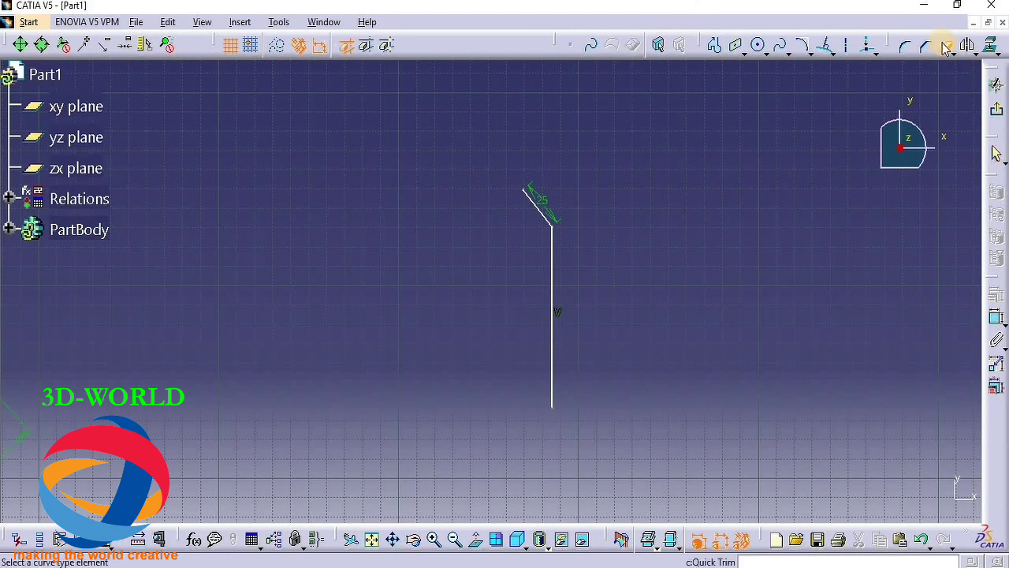
left_click(543, 213)
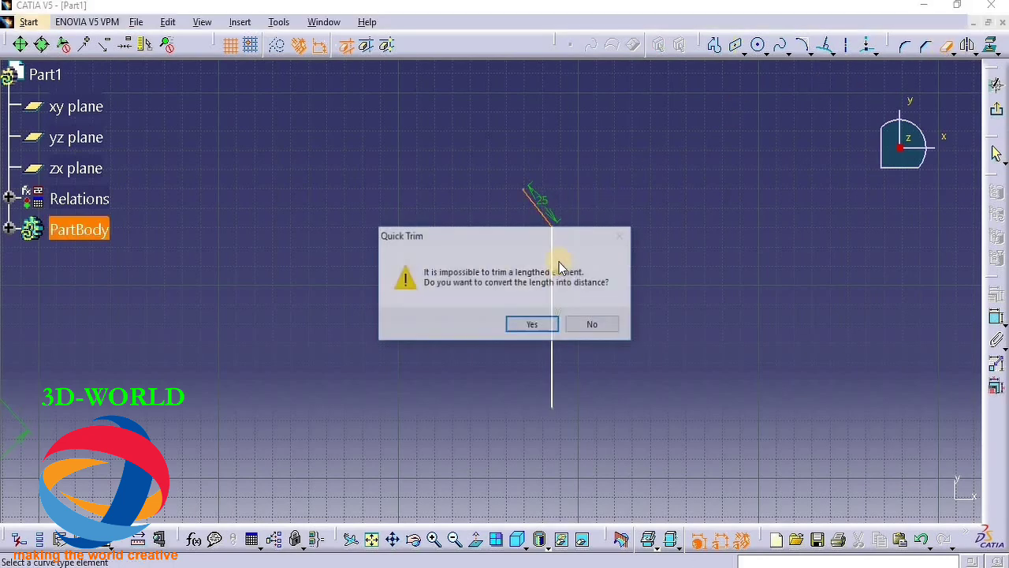
left_click(534, 331)
left_click(552, 302)
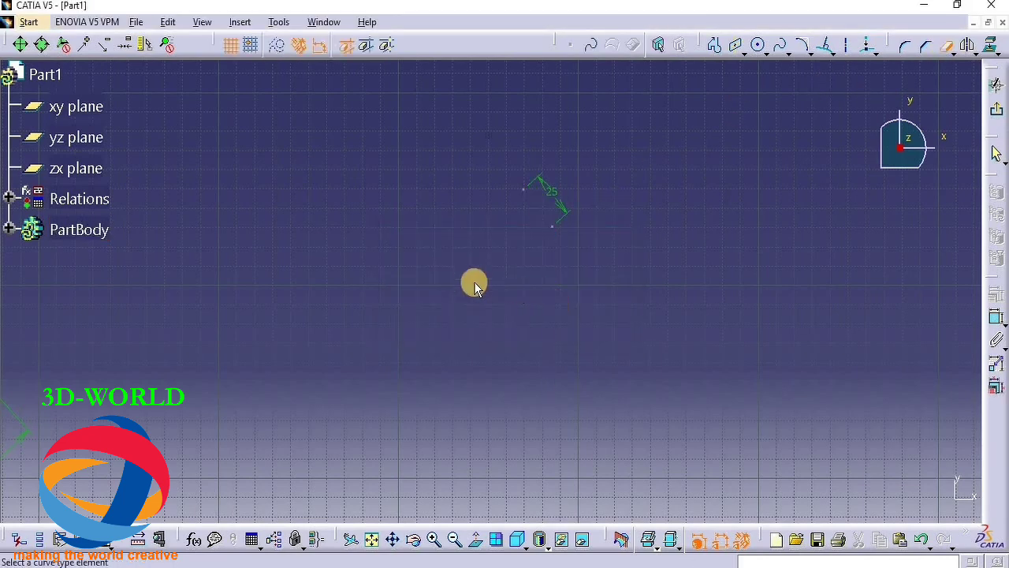
Step: Quick Trim the rounded profile's horizontal line and the near-vertical line's upper part down to its intersection
middle_click_drag(491, 291, 244, 227)
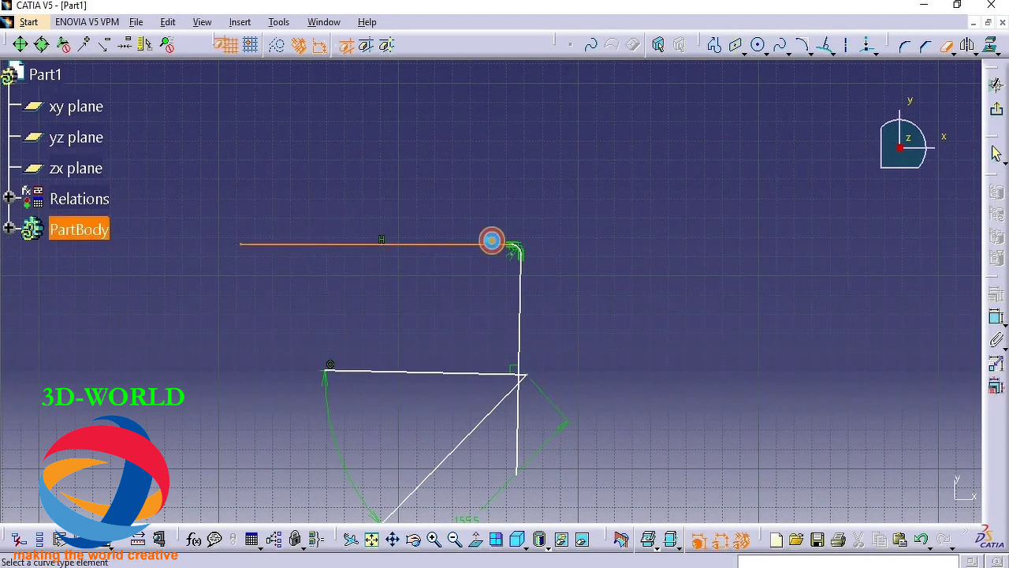
left_click(491, 239)
left_click(520, 325)
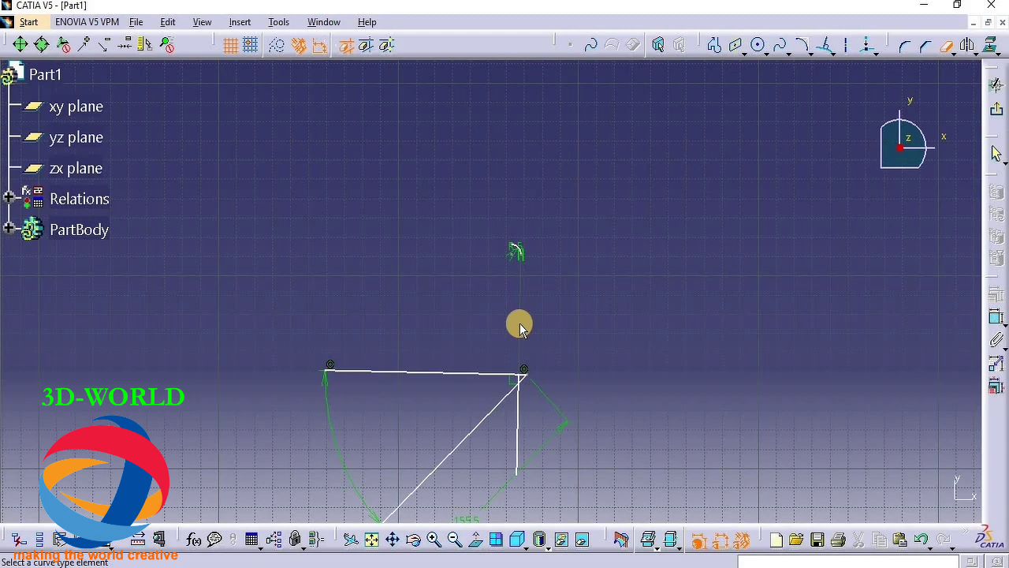
key("Escape")
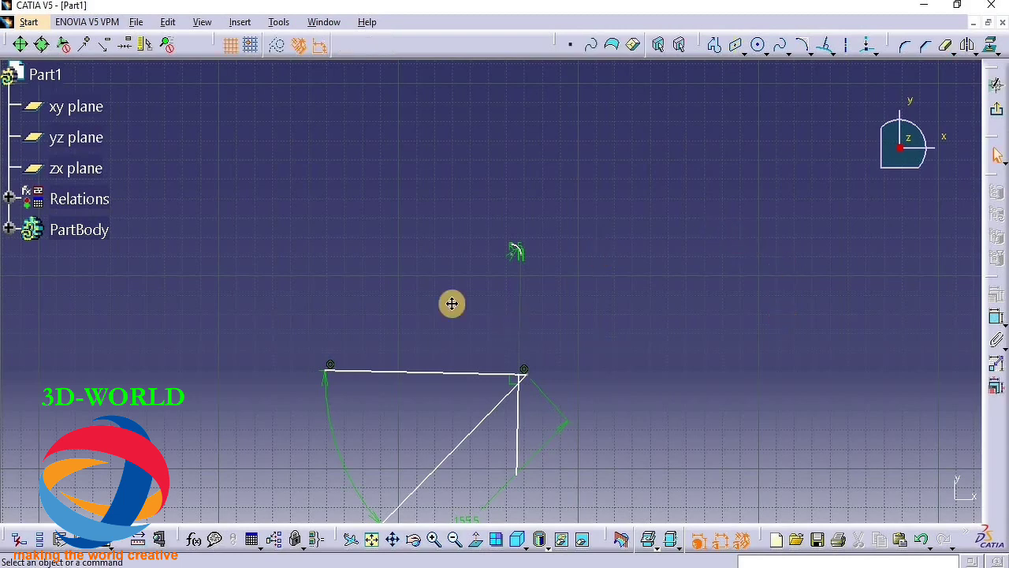
Step: Draw an open profile starting at about H 4310 mm, V 1103 mm: a horizontal line and a vertical line down from its right end
middle_click_drag(452, 304, 156, 370)
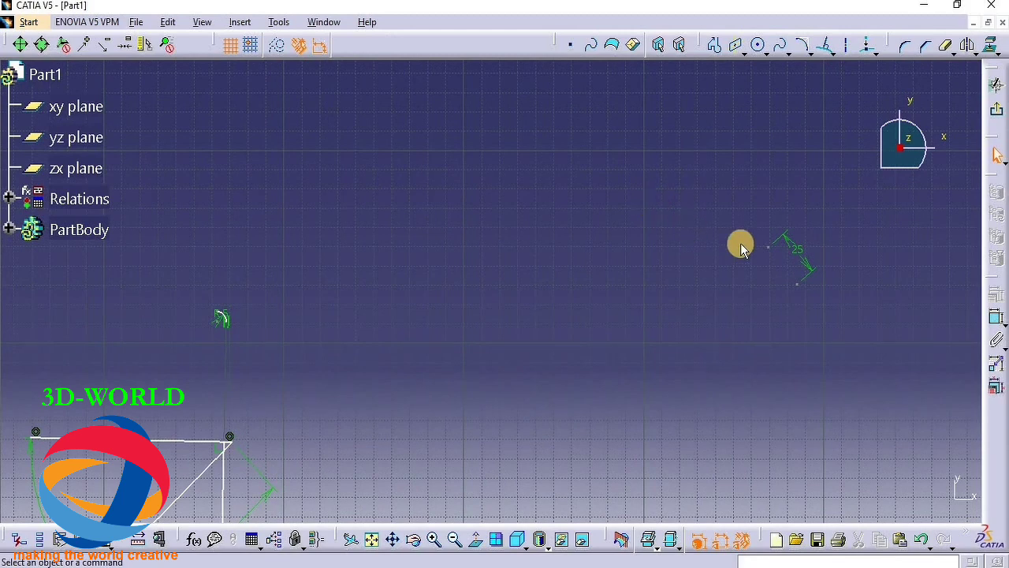
left_click(713, 46)
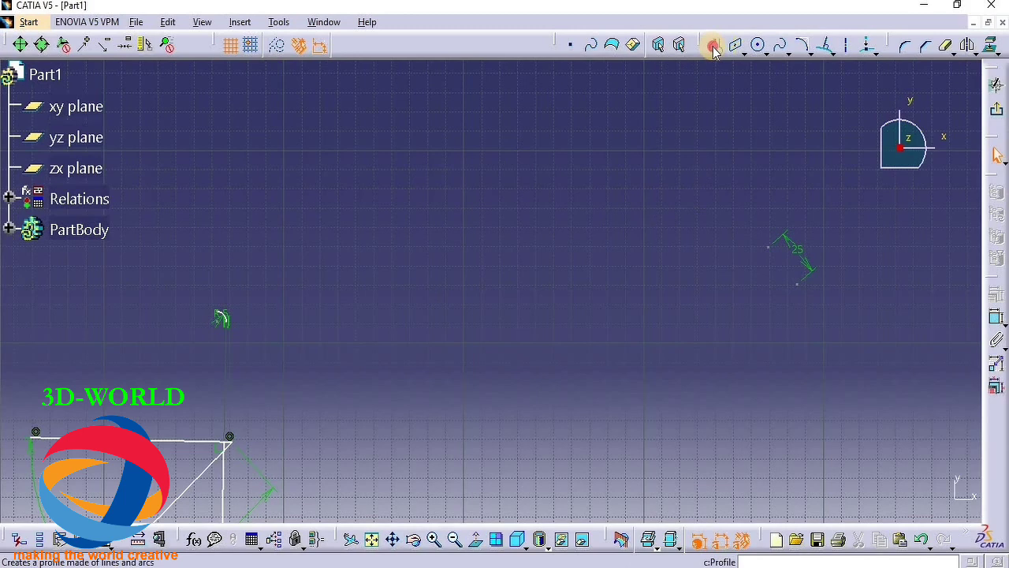
left_click(482, 143)
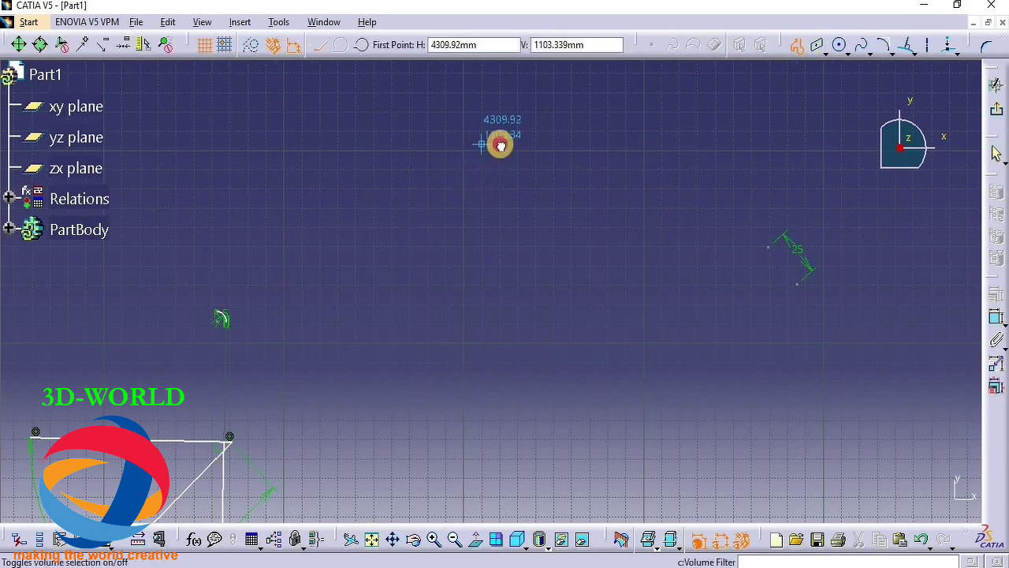
left_click(659, 144)
left_click(659, 340)
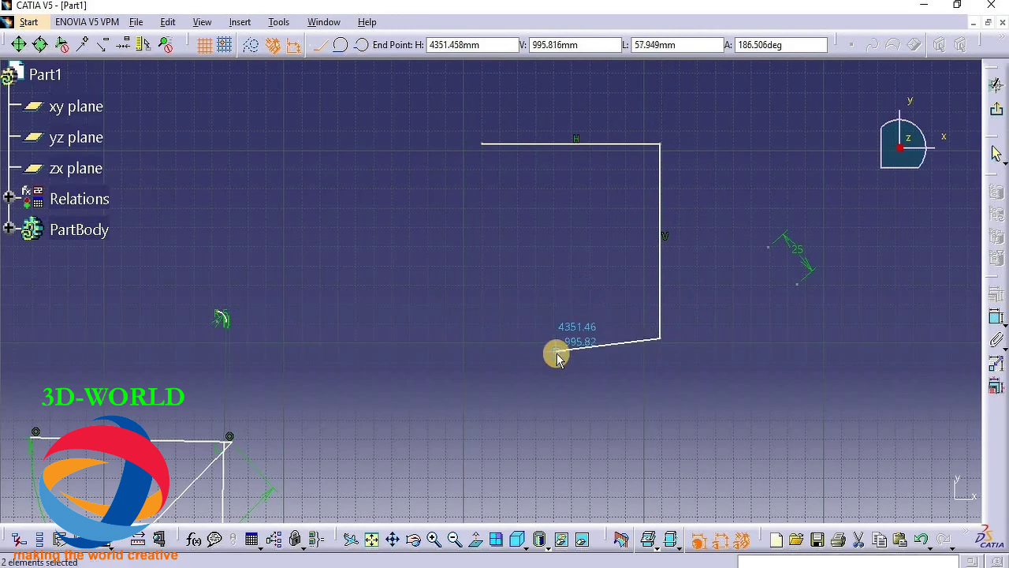
key("Escape")
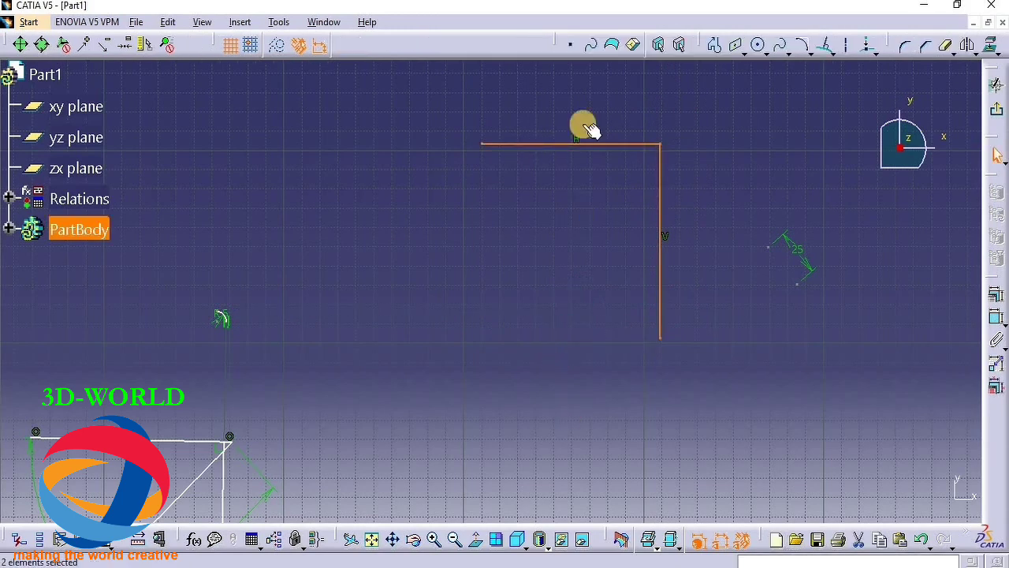
left_click(754, 115)
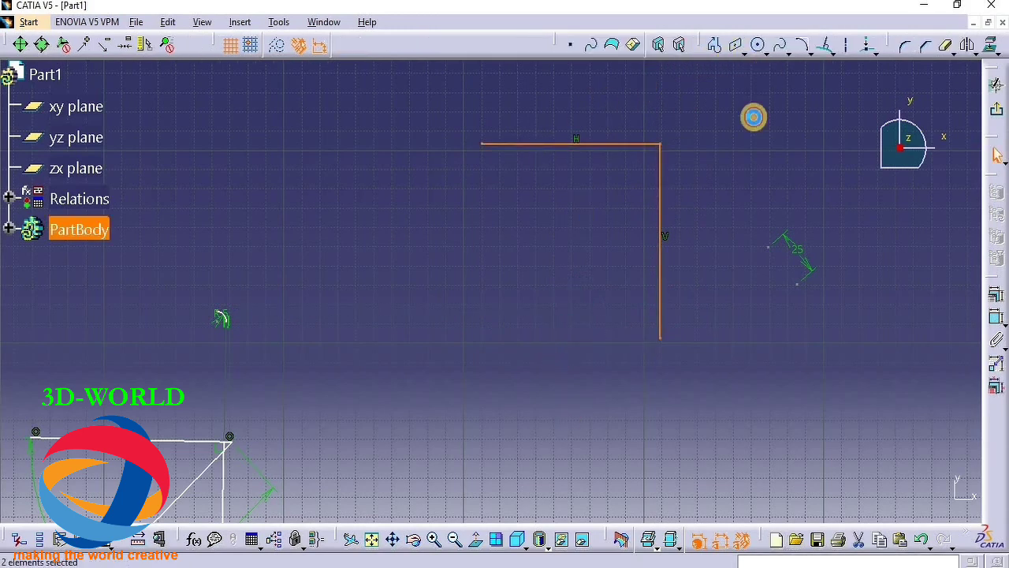
Step: Draw a vertical line down from the left end of the new profile's horizontal line with the Profile tool
left_click(716, 47)
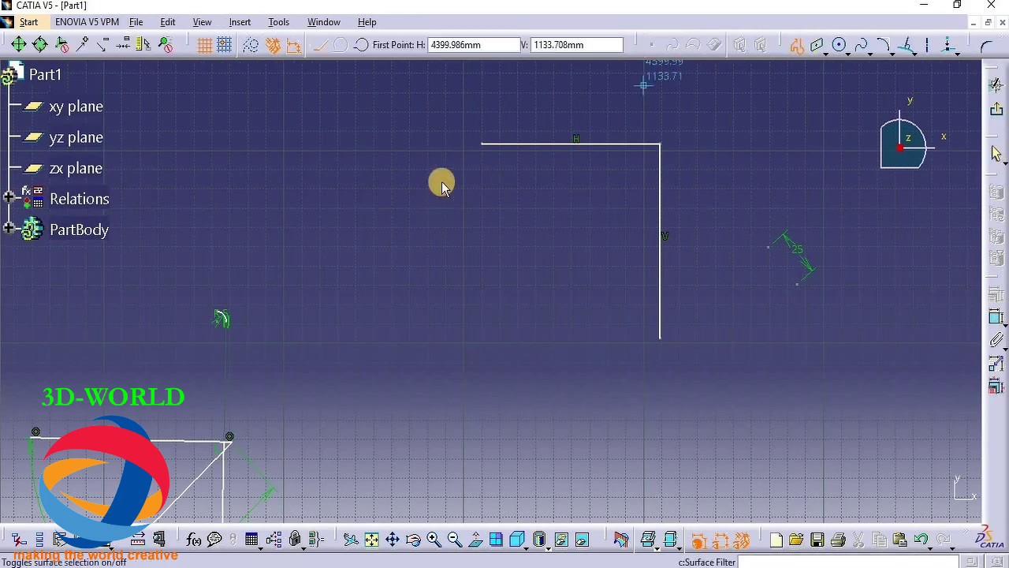
left_click(481, 143)
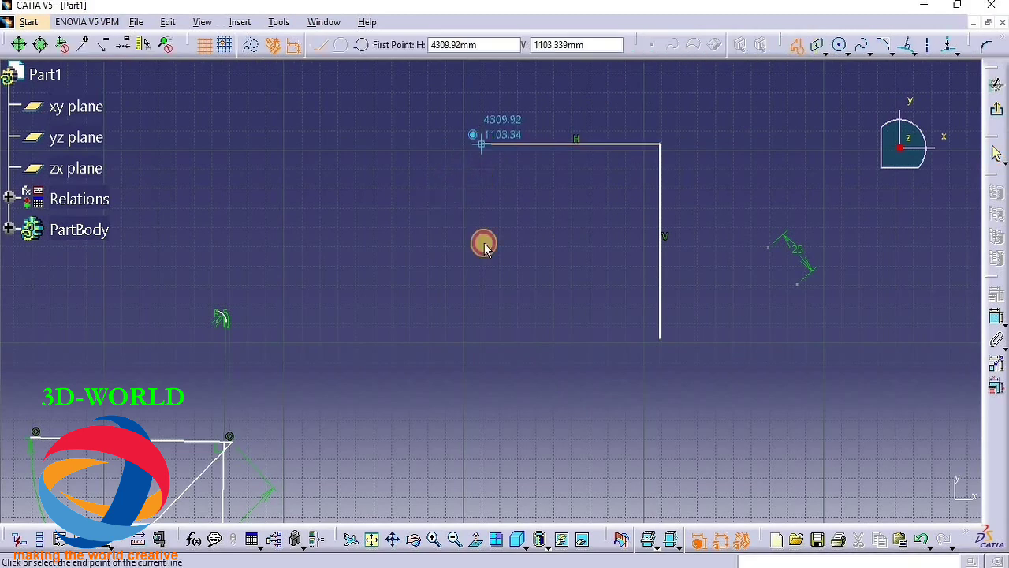
left_click(482, 344)
key("Escape")
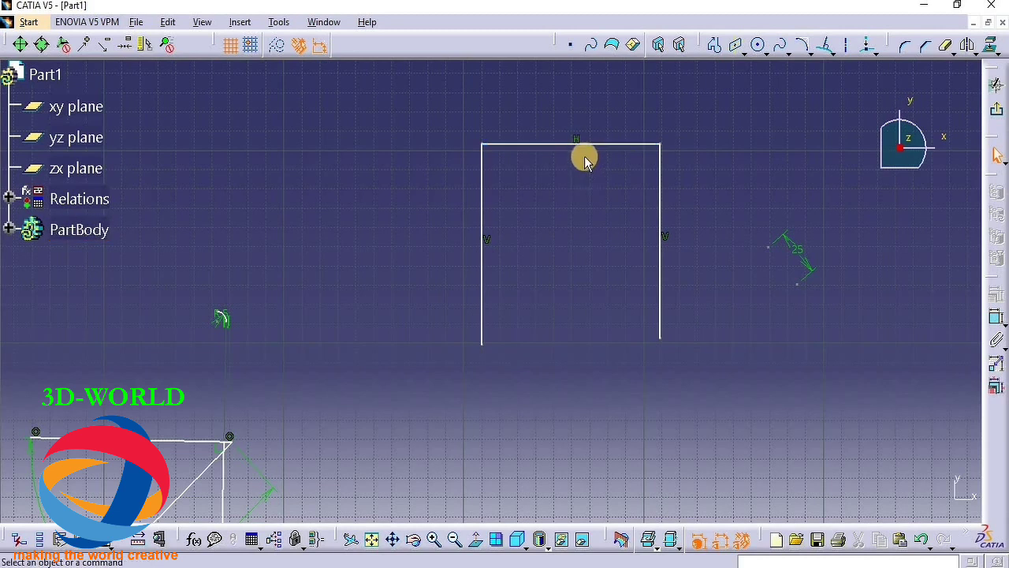
Step: Mirror the horizontal line and the right vertical line about the left vertical line
left_click(586, 144)
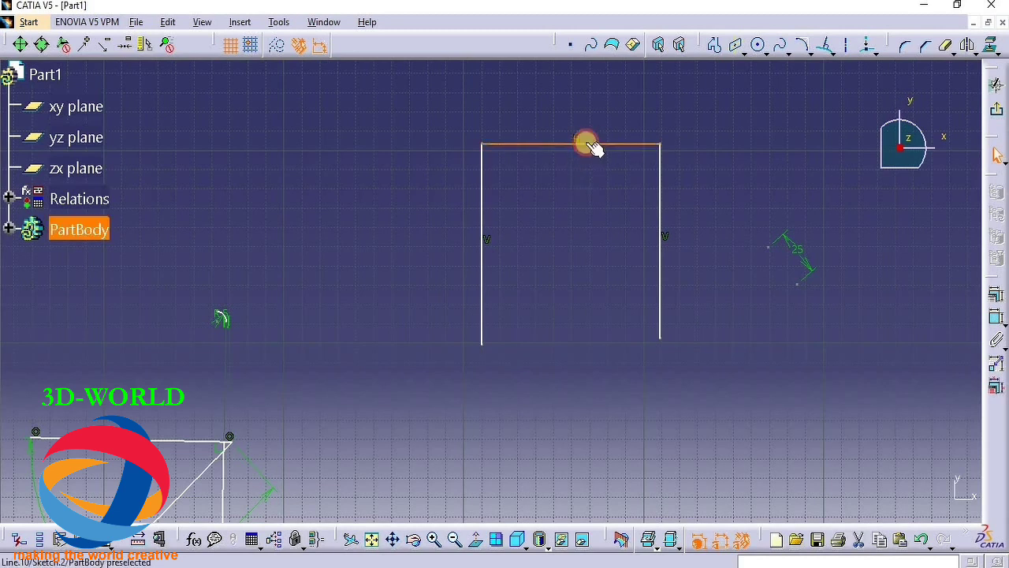
left_click(660, 190, "ctrl")
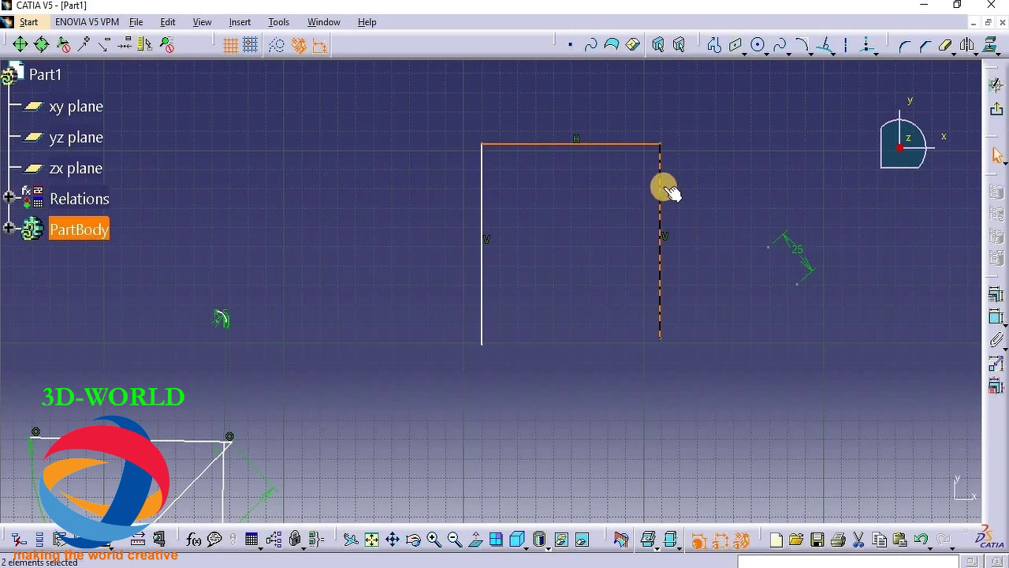
left_click(968, 47)
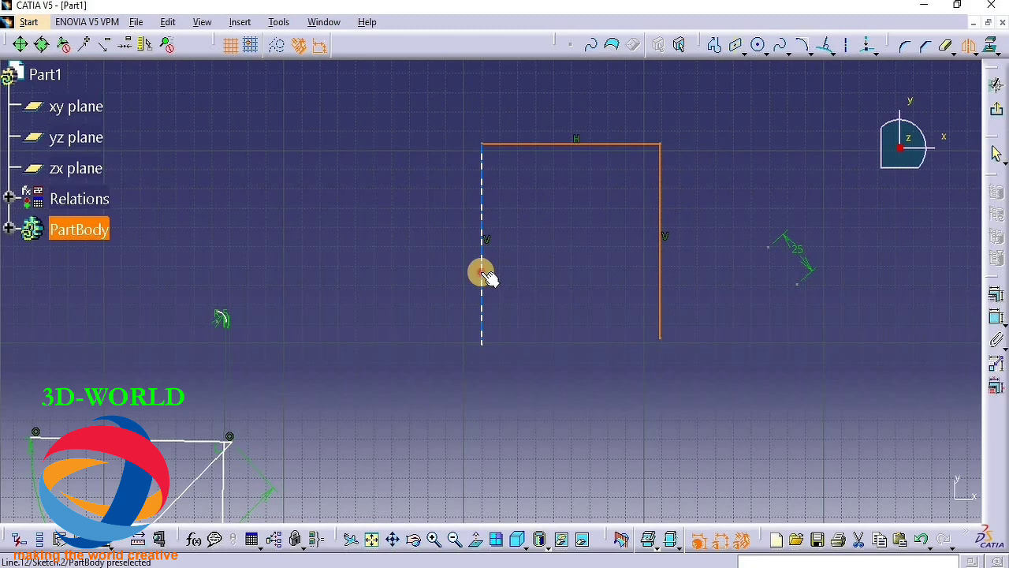
left_click(482, 272)
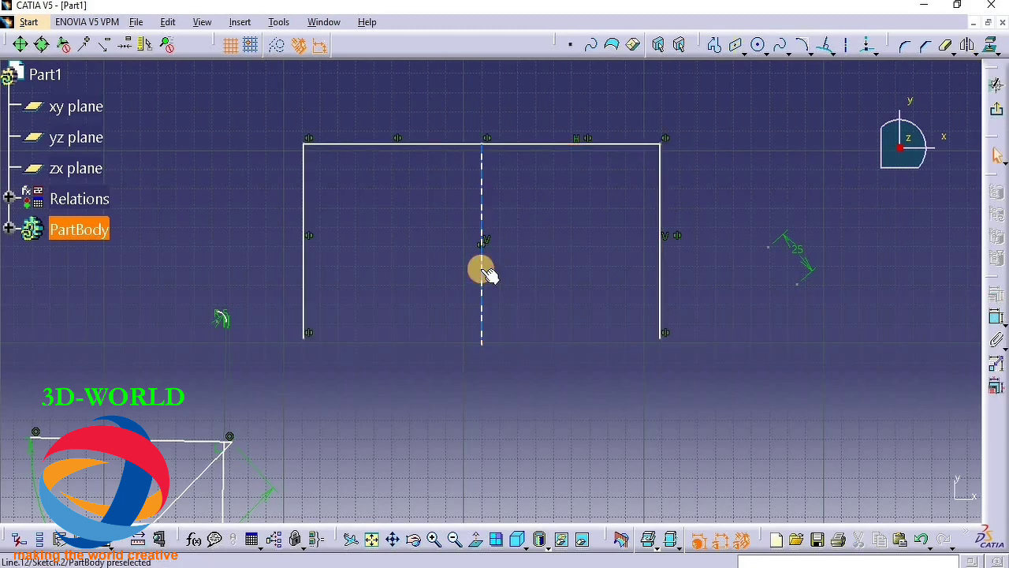
Step: Draw a large circle by center and radius in the empty area below and right of the mirrored profile
left_click(766, 53)
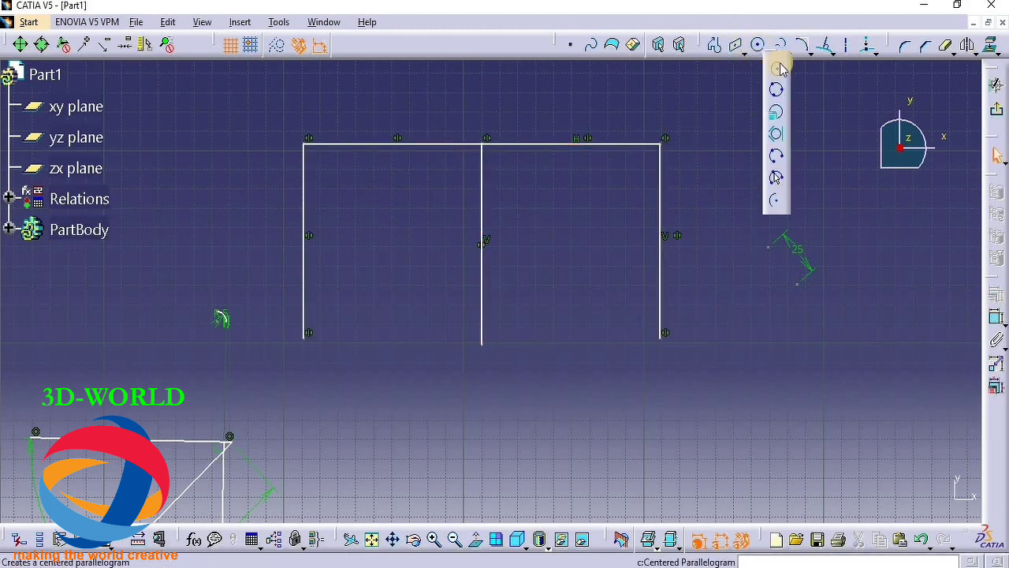
left_click(777, 69)
middle_click_drag(658, 263, 548, 310)
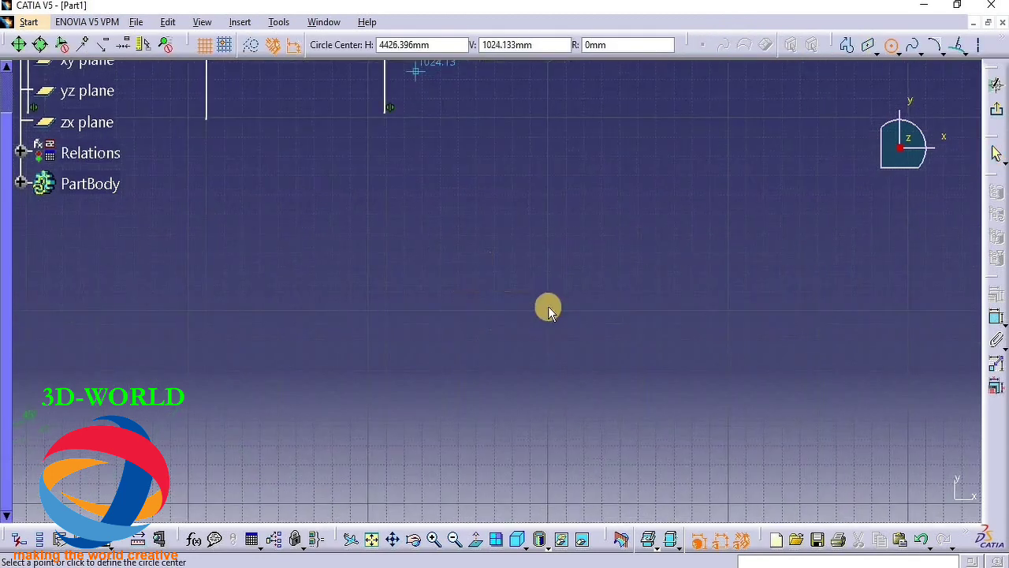
left_click(548, 306)
left_click(703, 295)
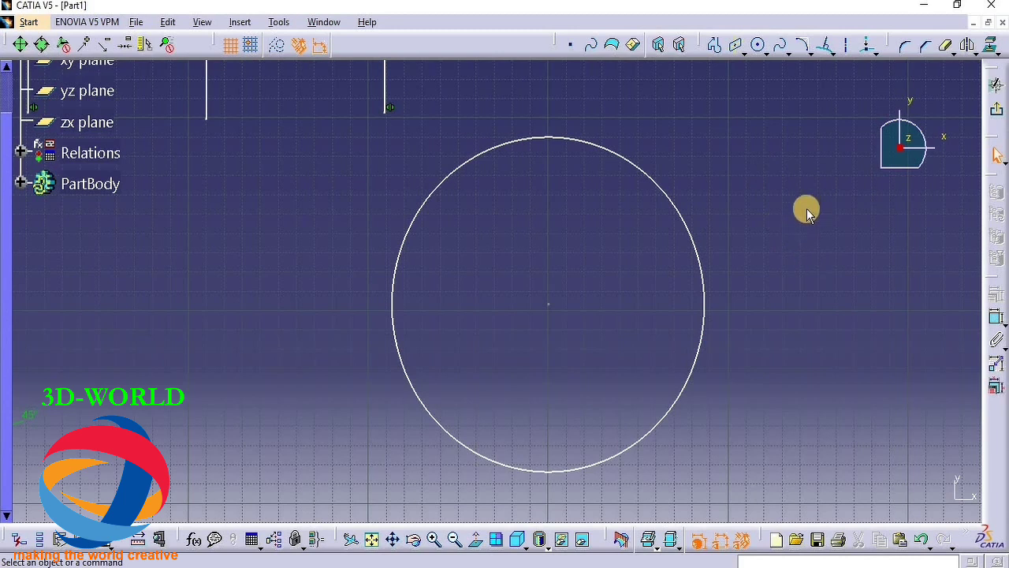
Step: Dimension the large circle's diameter and set it to 150 mm
left_click(694, 371)
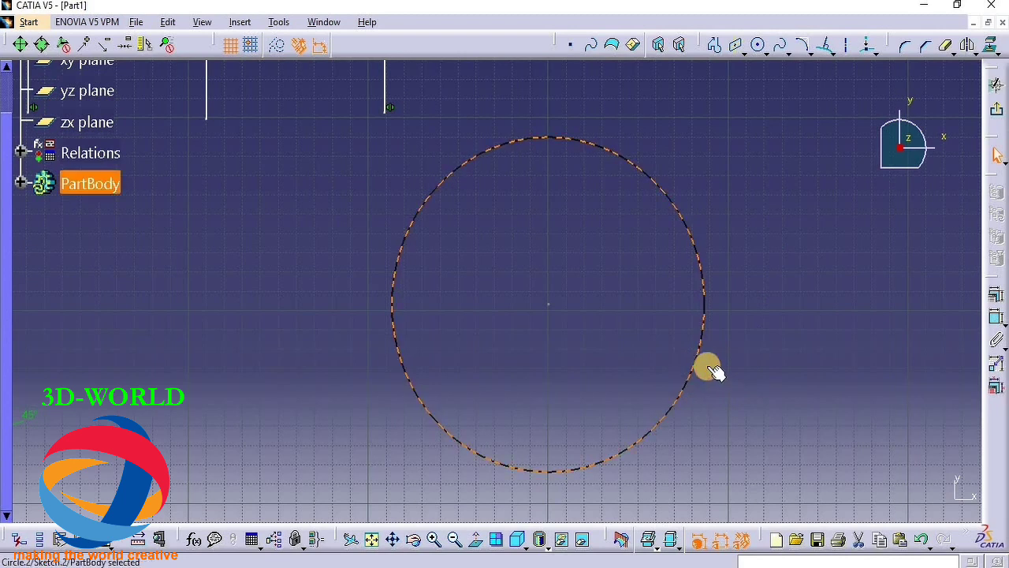
left_click(996, 321)
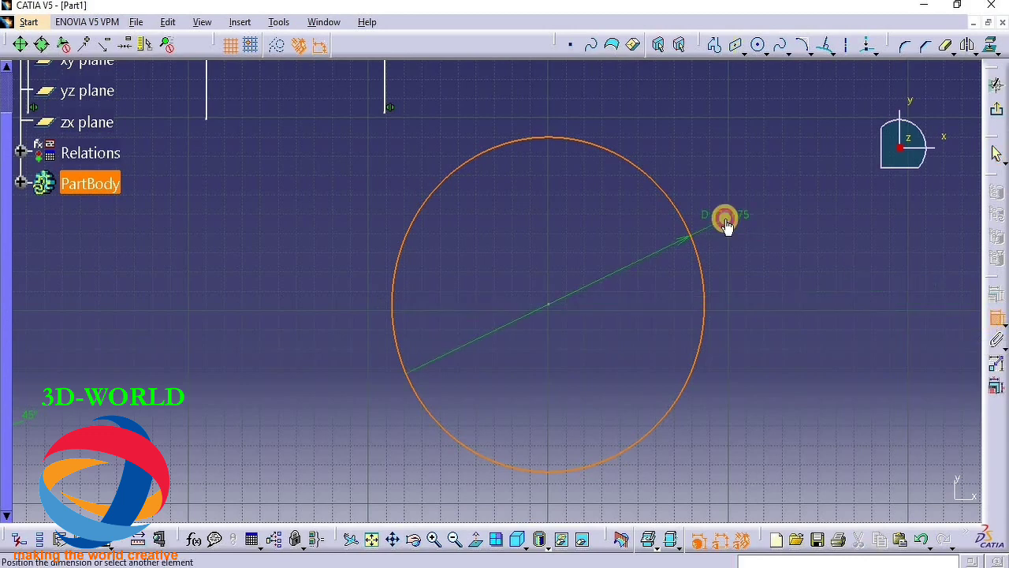
left_click(727, 224)
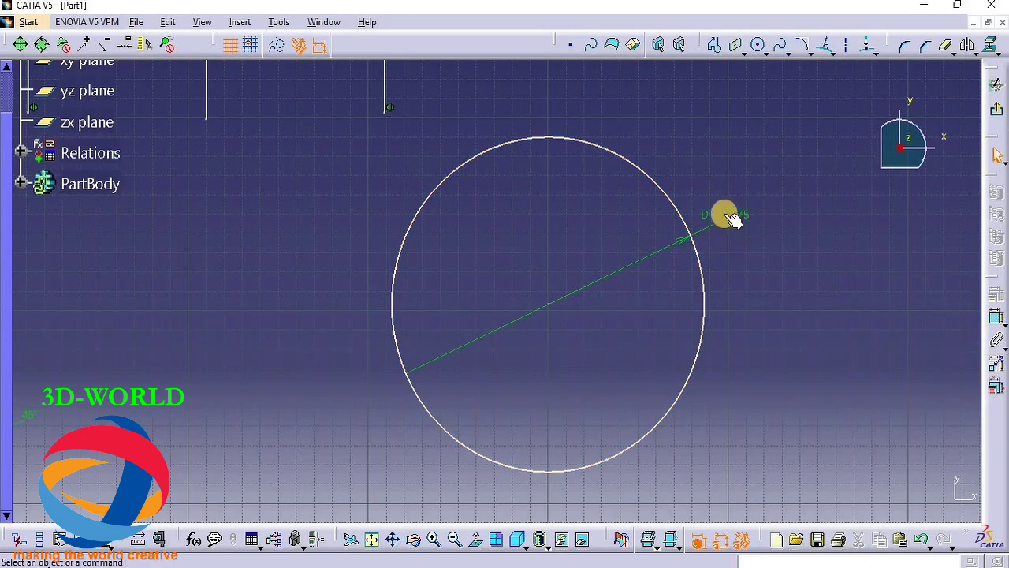
double_click(729, 216)
type("15")
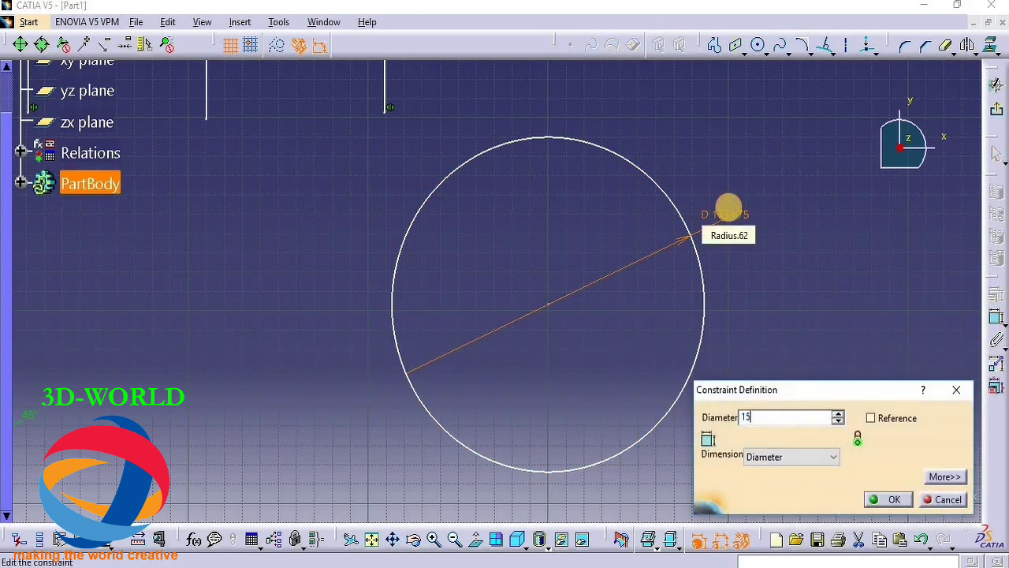
type("0mm")
key("Return")
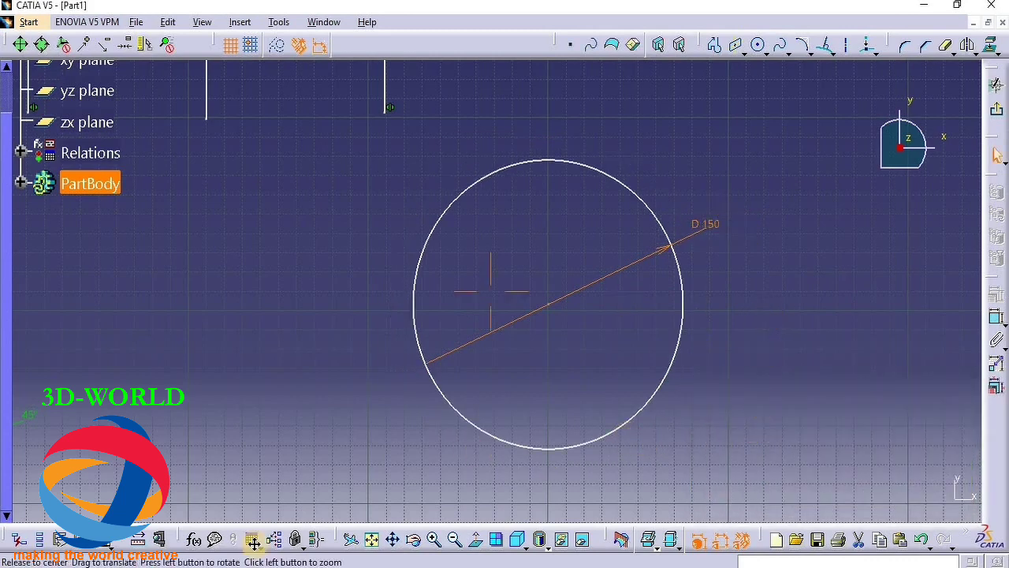
Step: Draw another circle by center and radius in the empty area above and right of the 150 mm circle
middle_click(831, 140)
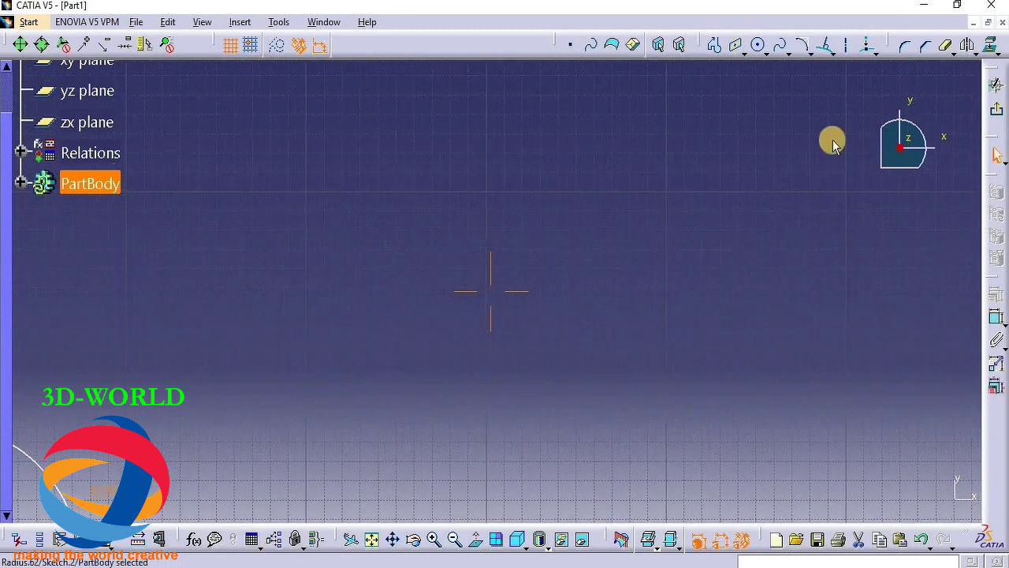
left_click(757, 46)
left_click(460, 355)
left_click(574, 289)
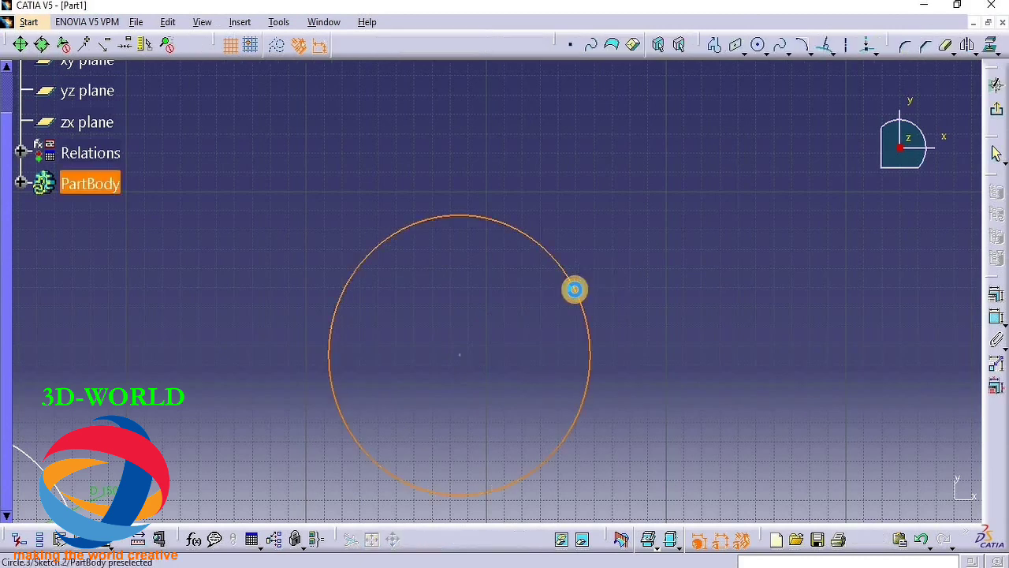
Step: Draw a single slanted line running down to the right beside the new circle, without touching it, using the Profile tool
left_click(714, 46)
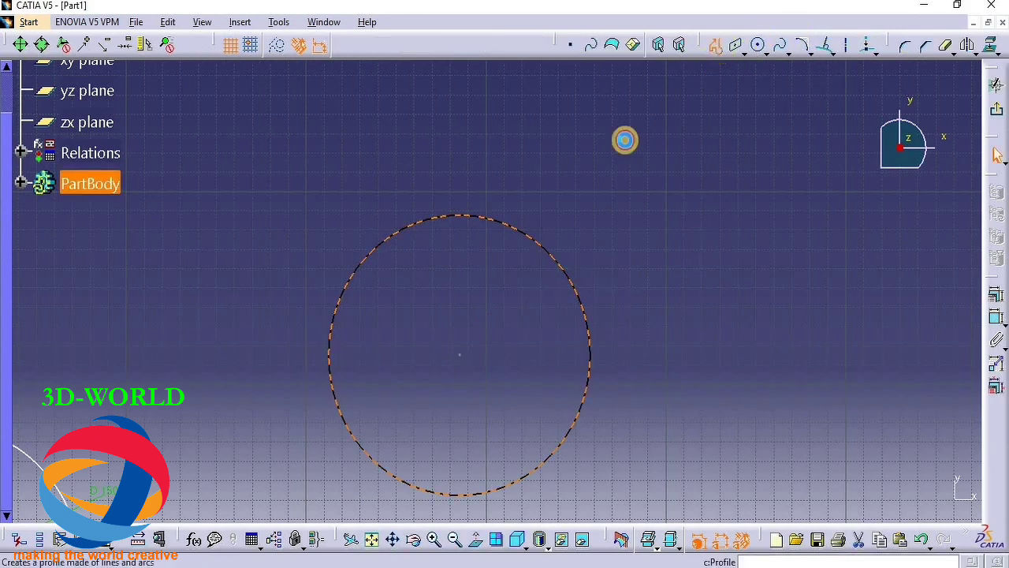
left_click(559, 150)
left_click(748, 430)
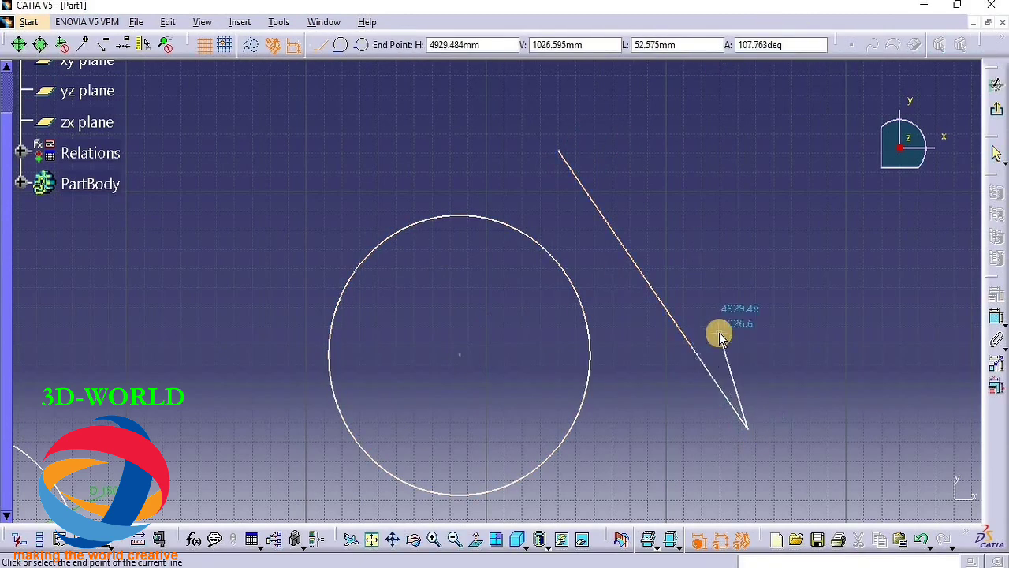
key("Escape")
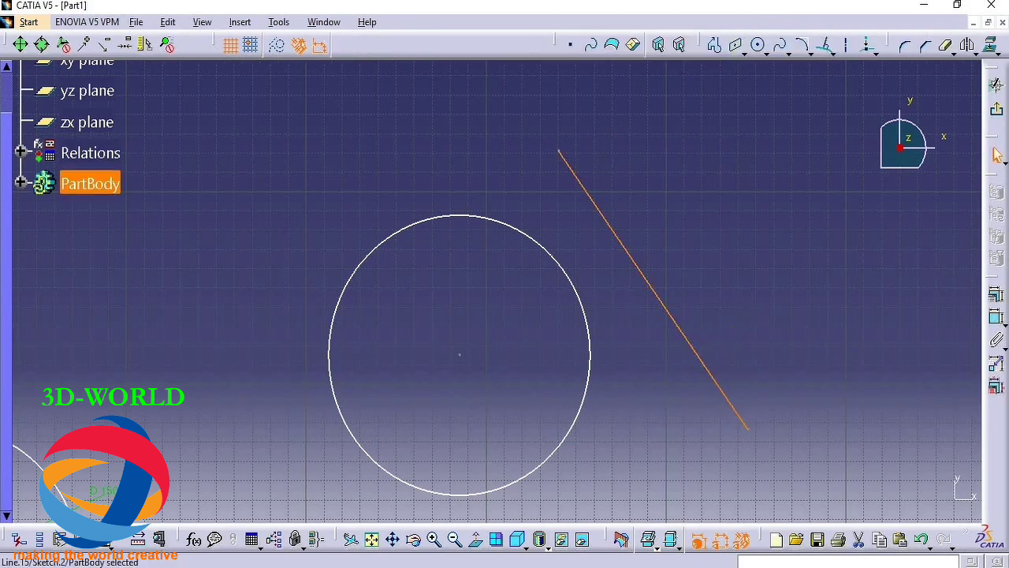
Step: Apply a tangency constraint between the circle and the slanted line beside it
left_click(996, 293)
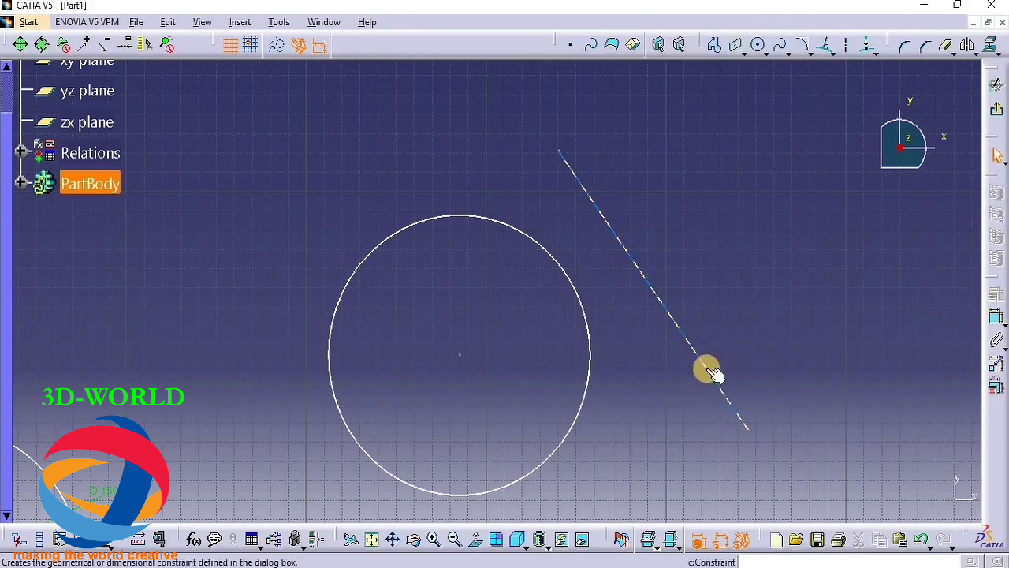
left_click(581, 424)
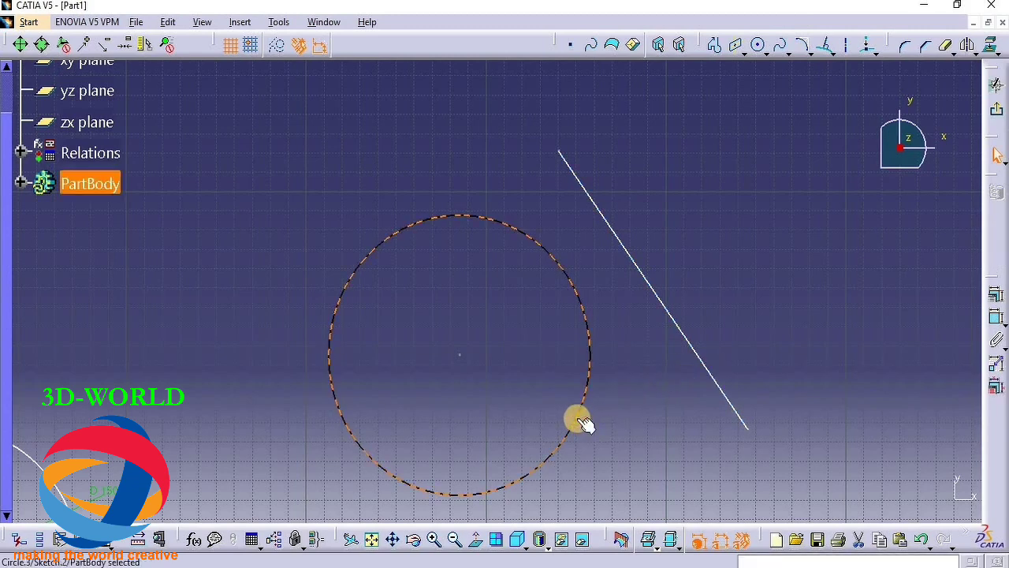
left_click(692, 350, "ctrl")
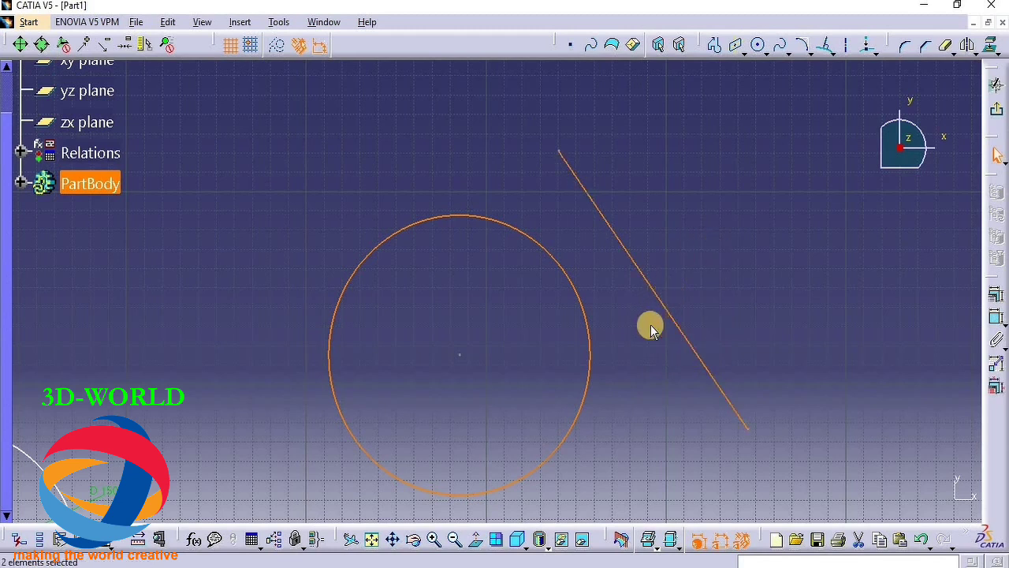
left_click(996, 295)
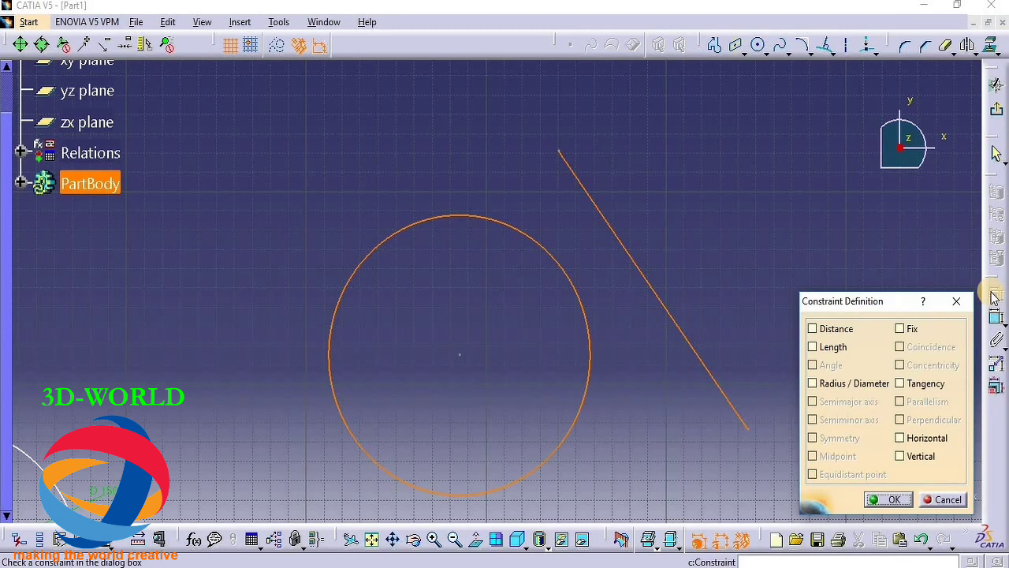
left_click(914, 387)
left_click(892, 500)
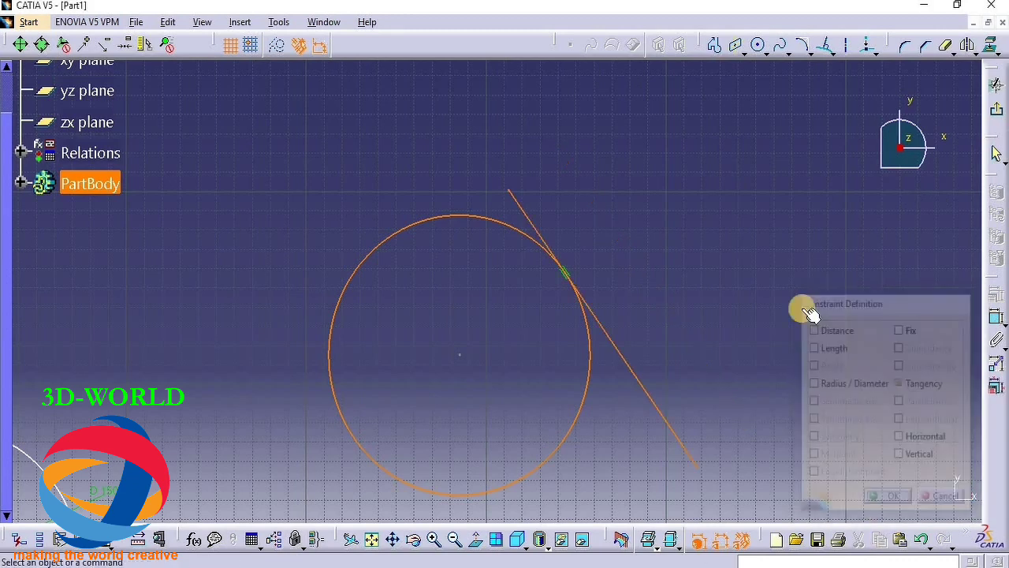
Step: Draw two separate circles right of the tangent line, a medium one and a smaller one above and right of it
middle_click_drag(512, 329, 228, 356)
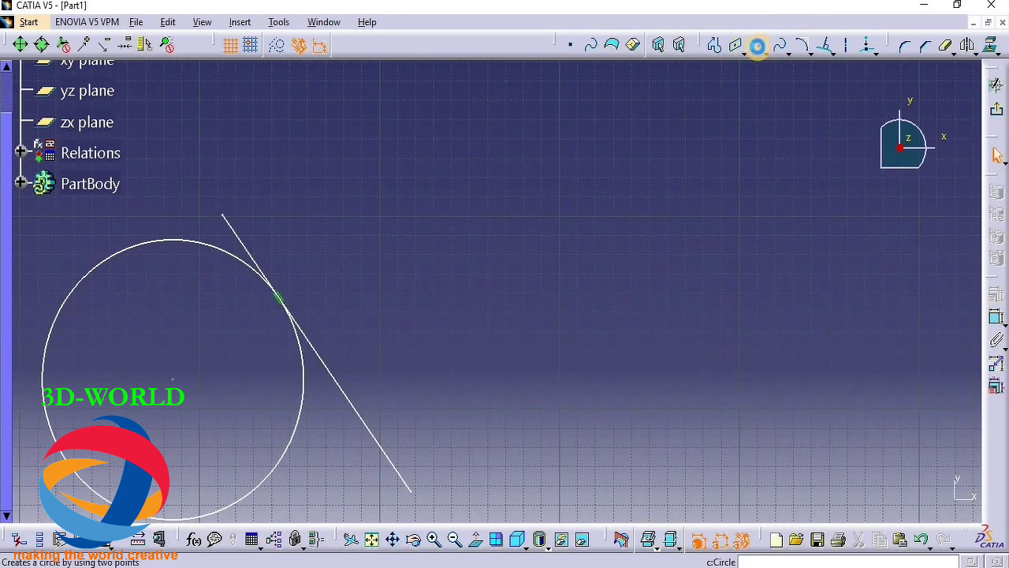
left_click(758, 44)
left_click(551, 305)
left_click(647, 341)
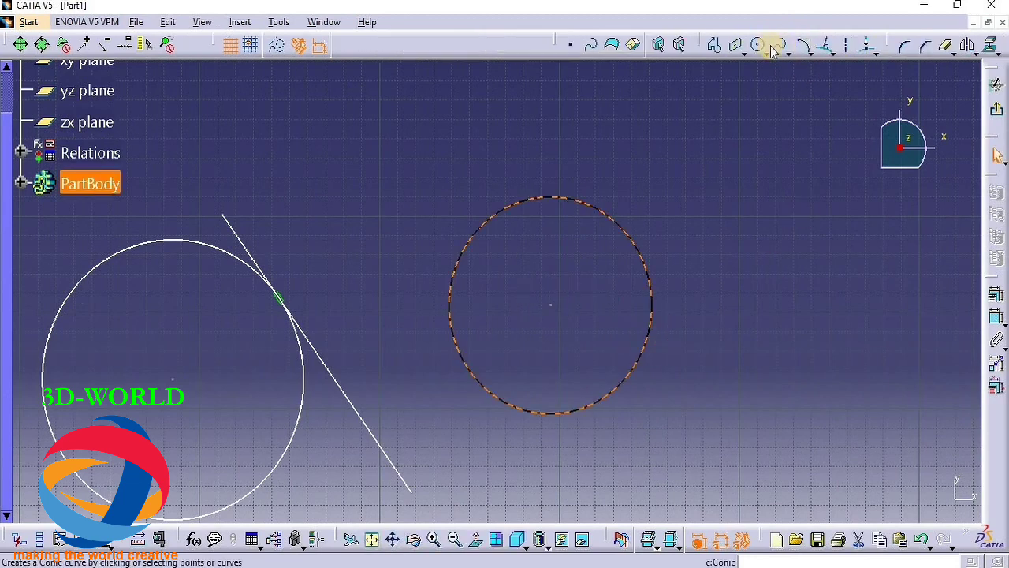
left_click(754, 47)
left_click(787, 194)
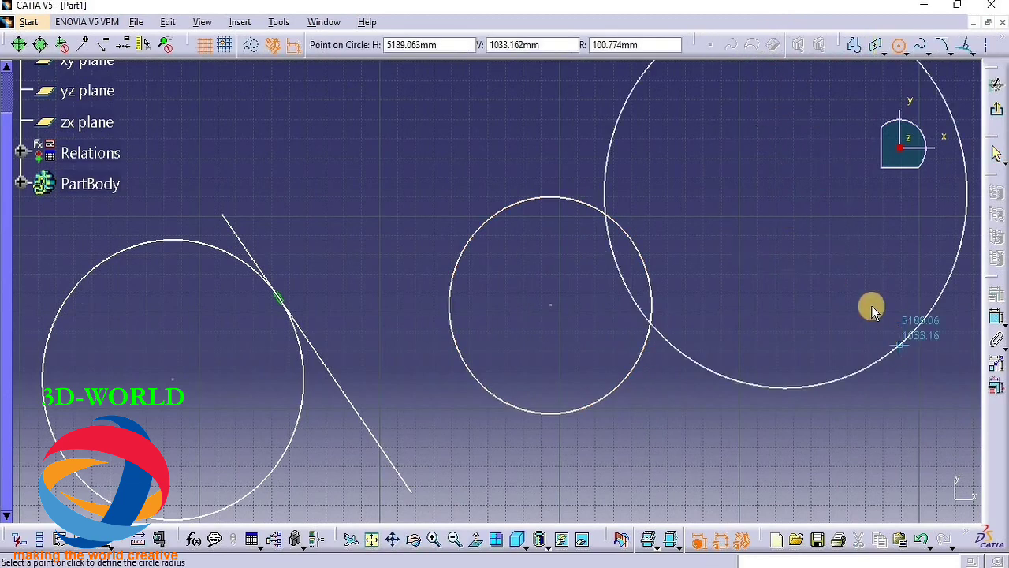
left_click(850, 232)
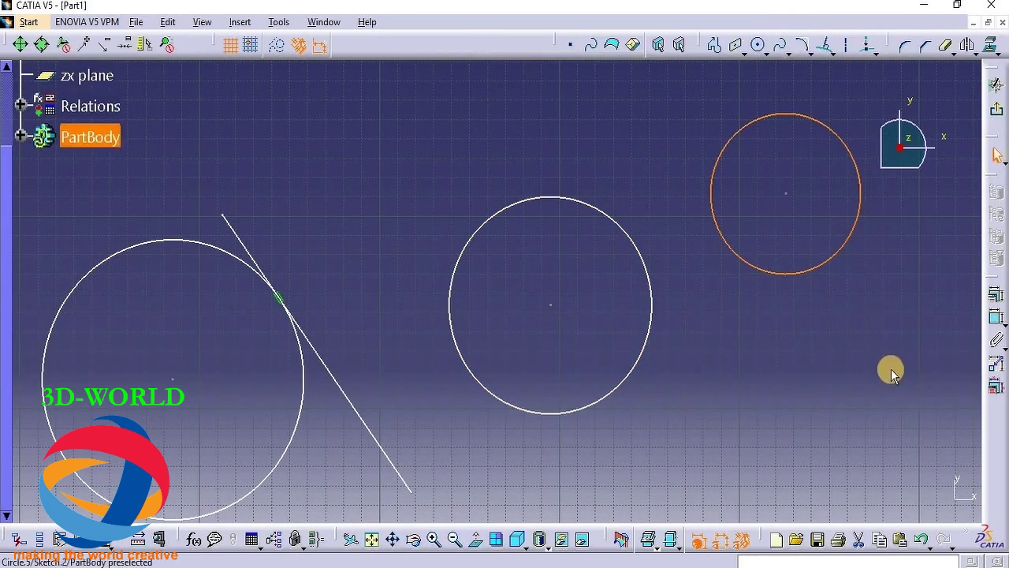
Step: Apply a concentricity constraint between the medium circle and the smaller circle above and right of it
left_click(828, 263)
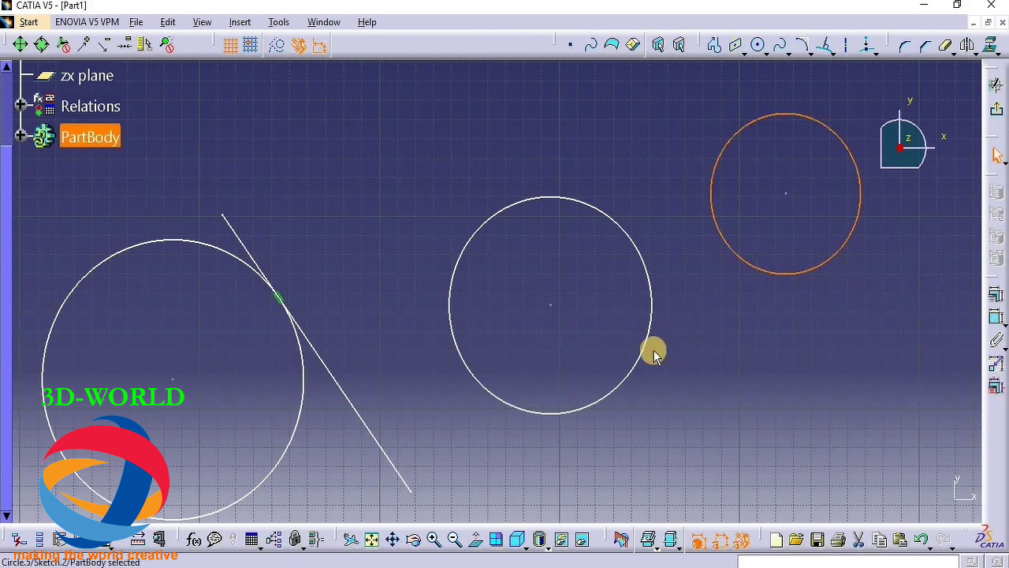
left_click(643, 349, "ctrl")
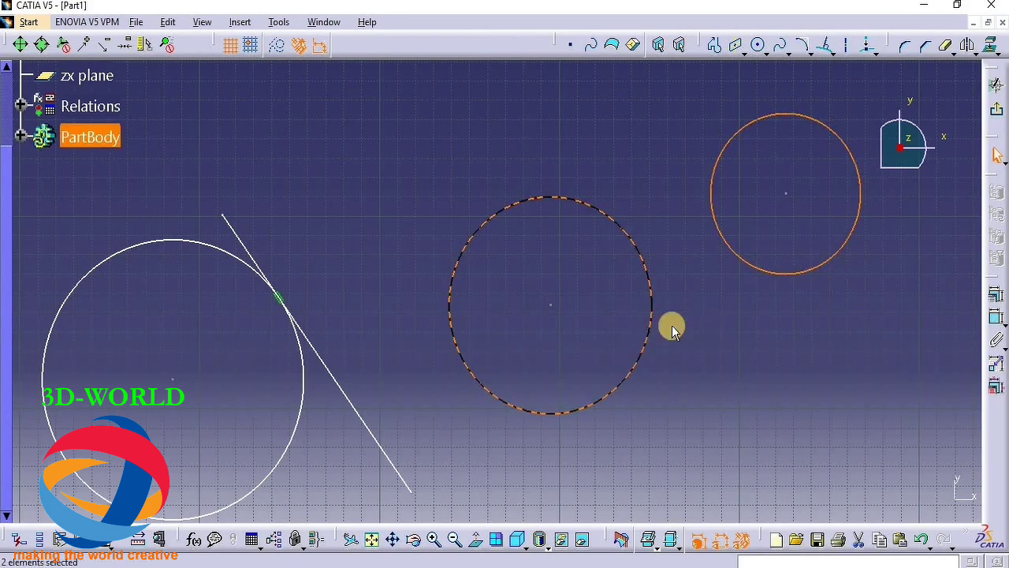
left_click(995, 306)
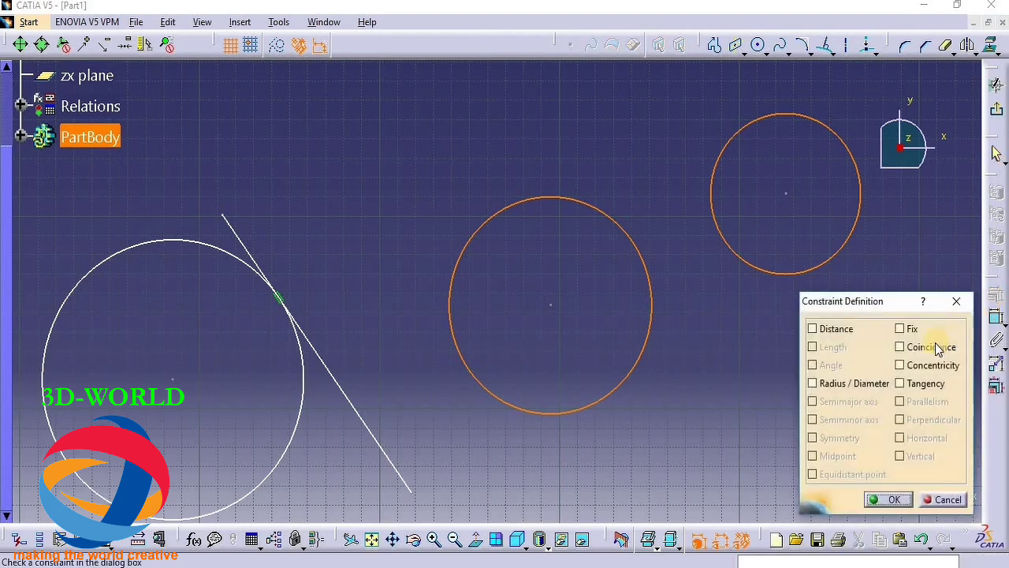
left_click(934, 366)
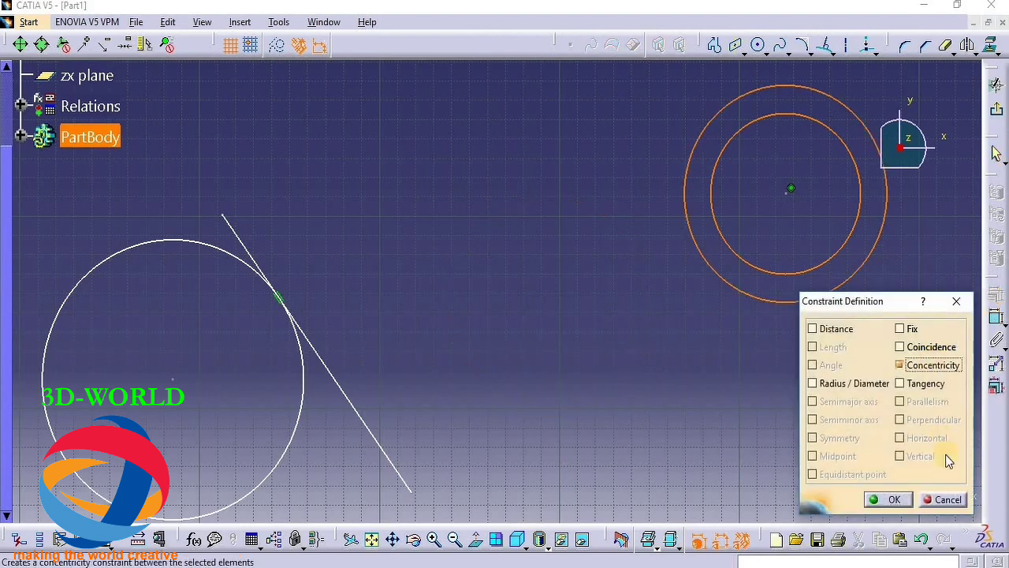
left_click(889, 499)
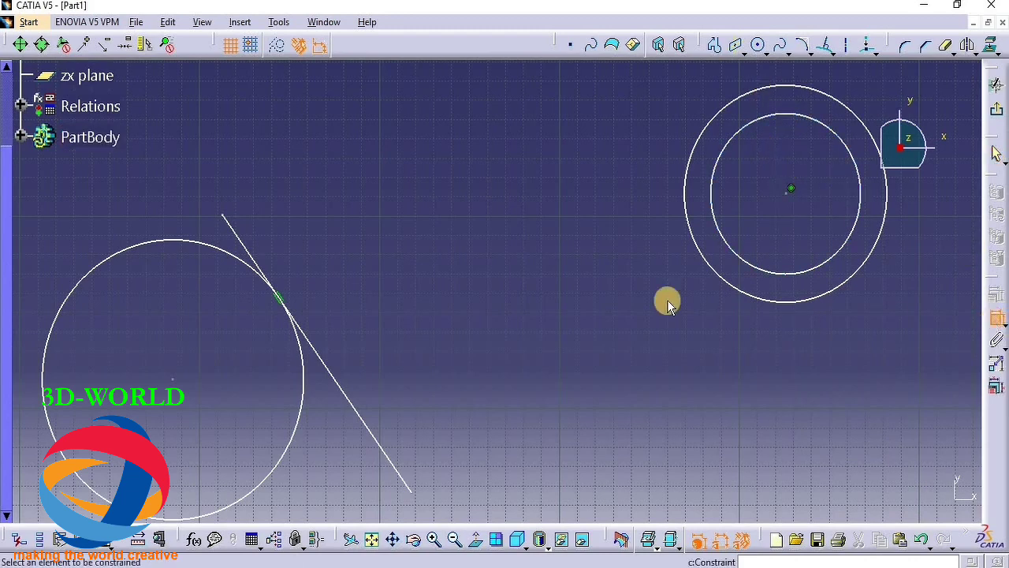
Step: Draw a circle centered at about H 4967 mm, V 1101 mm and a smaller separate circle below and right of it
left_click(758, 45)
left_click(494, 215)
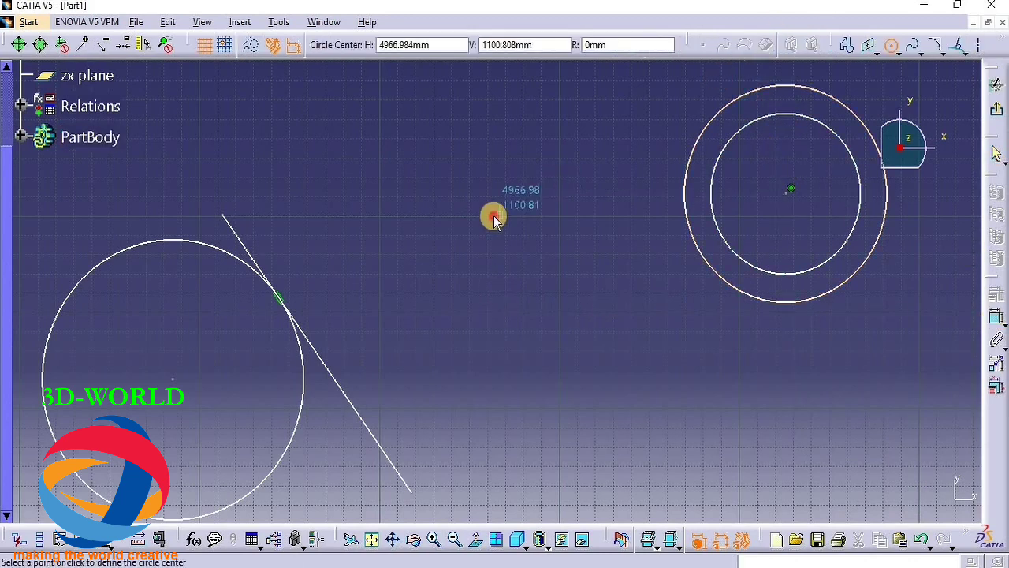
left_click(529, 251)
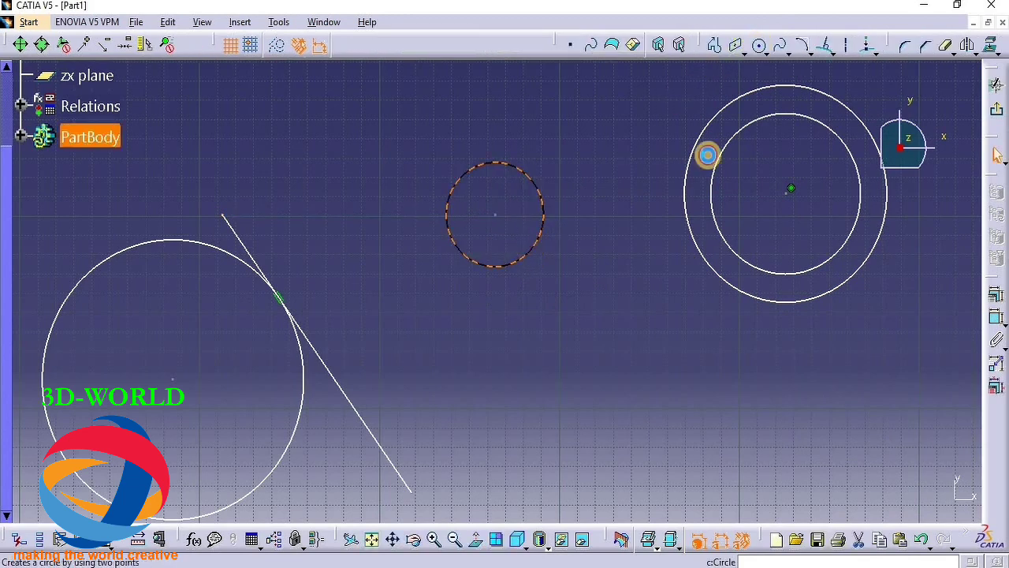
left_click(561, 324)
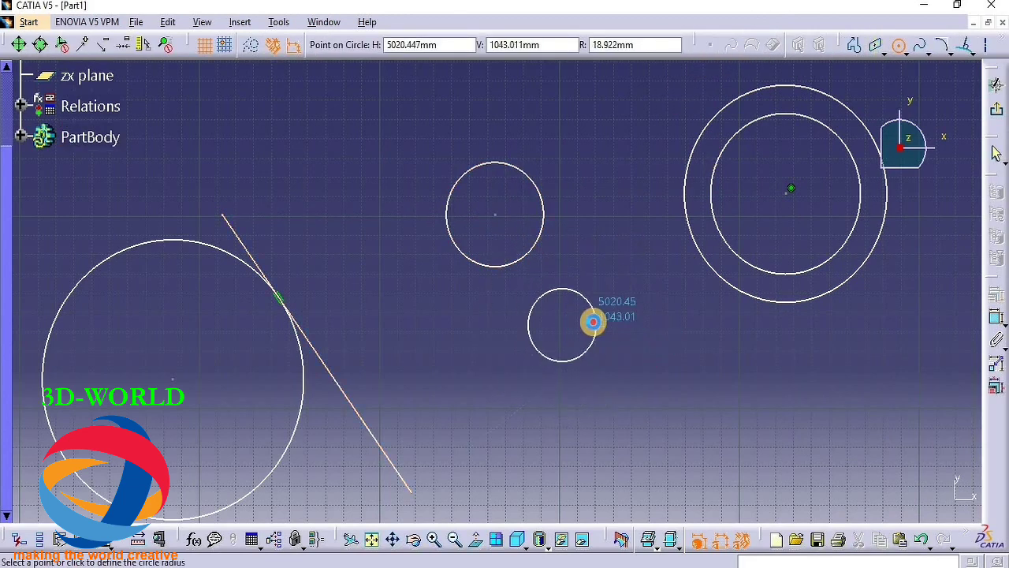
left_click(593, 323)
left_click(634, 365)
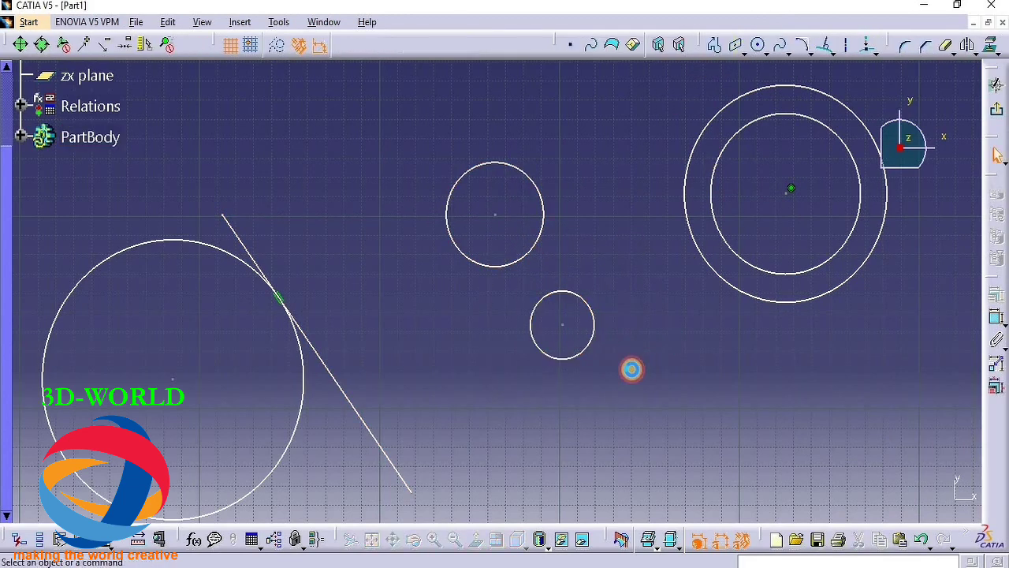
Step: Apply a coincidence constraint between the two small separate circles
left_click(589, 345)
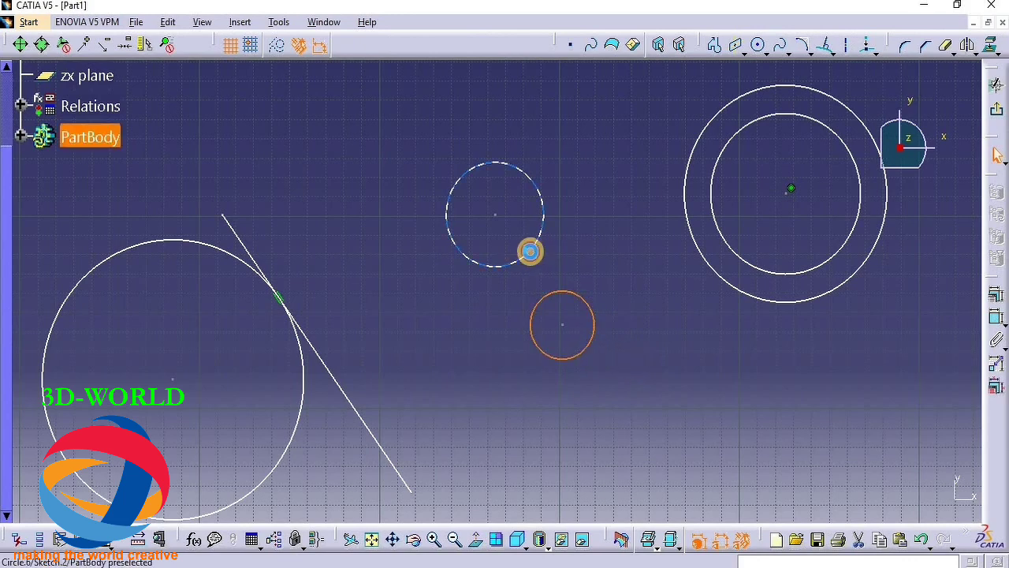
left_click(530, 251, "ctrl")
left_click(996, 294)
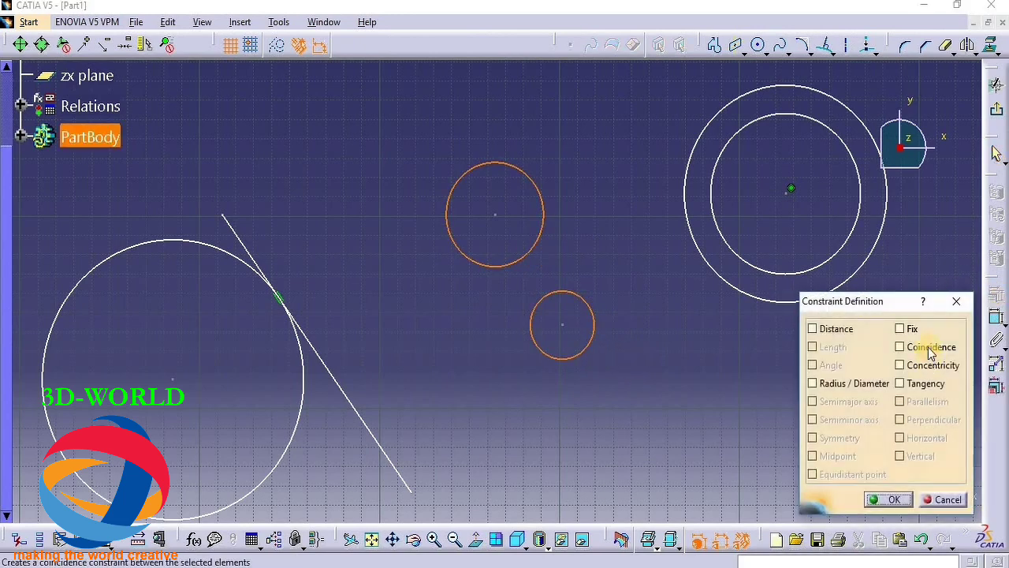
left_click(932, 353)
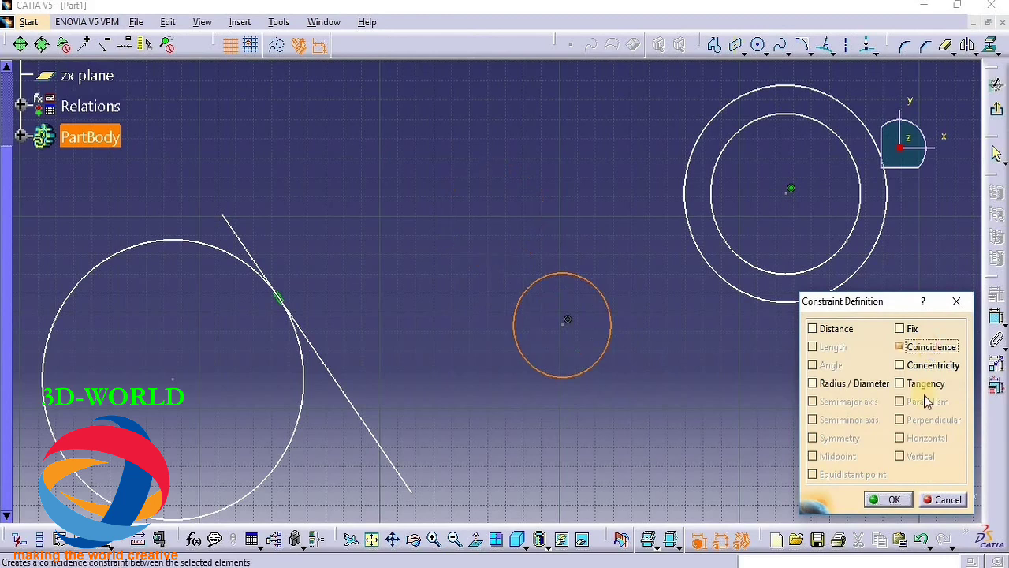
left_click(885, 500)
left_click(741, 446)
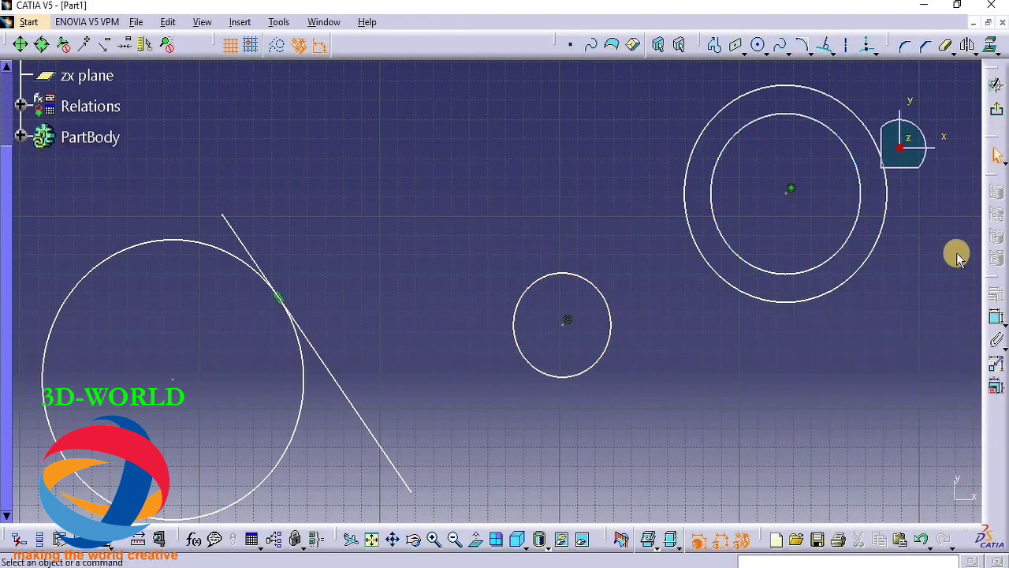
Step: Draw a separate inclined line rising to the right in the empty area above the pair of concentric circles
middle_click_drag(507, 172, 424, 401)
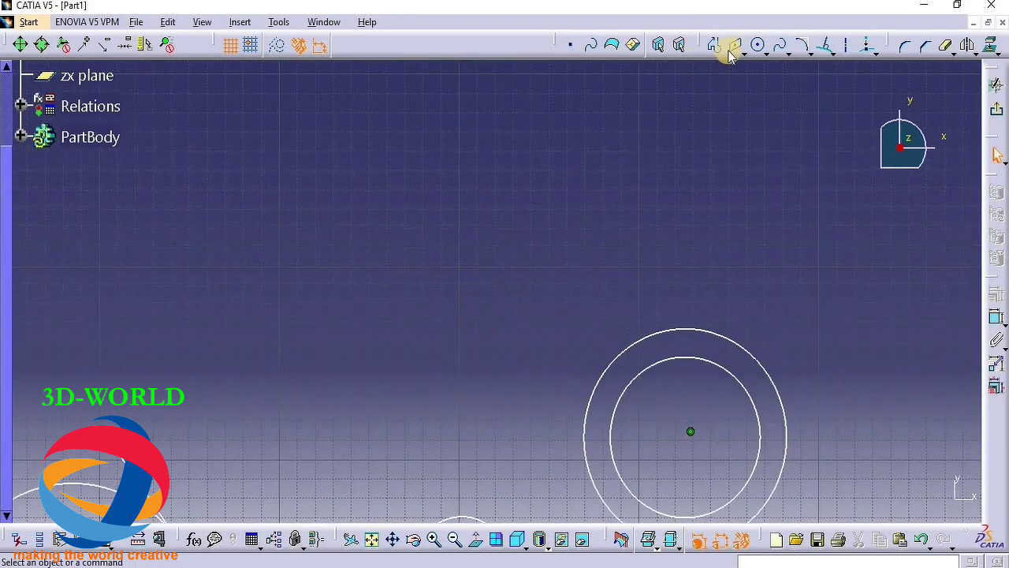
left_click(680, 45)
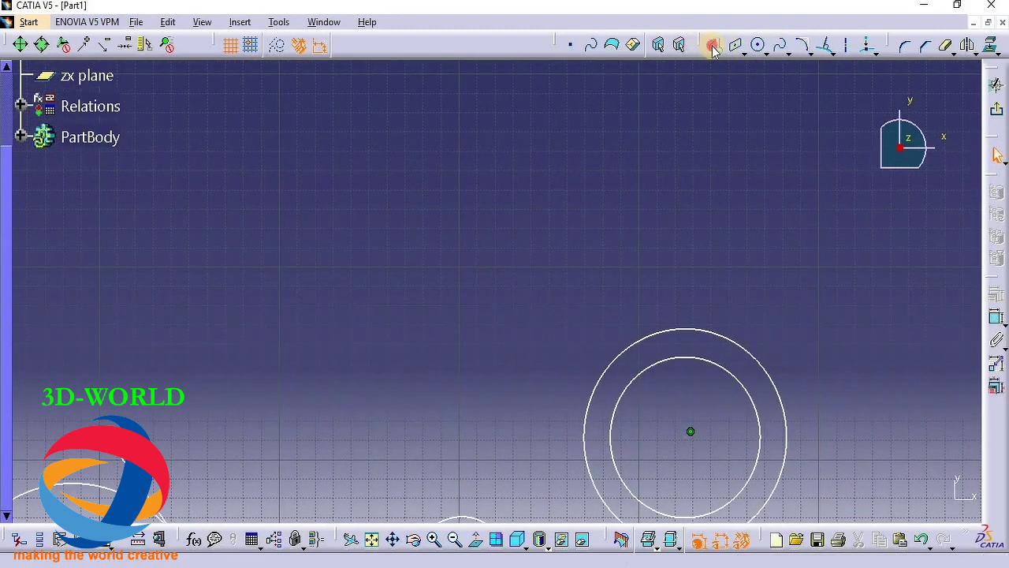
left_click(355, 294)
left_click(615, 120)
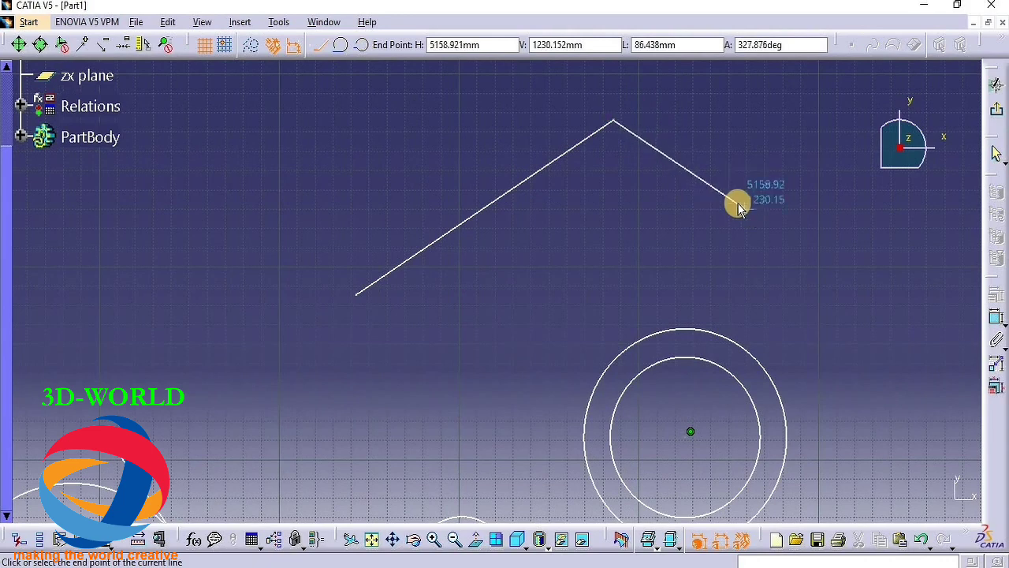
key("Escape")
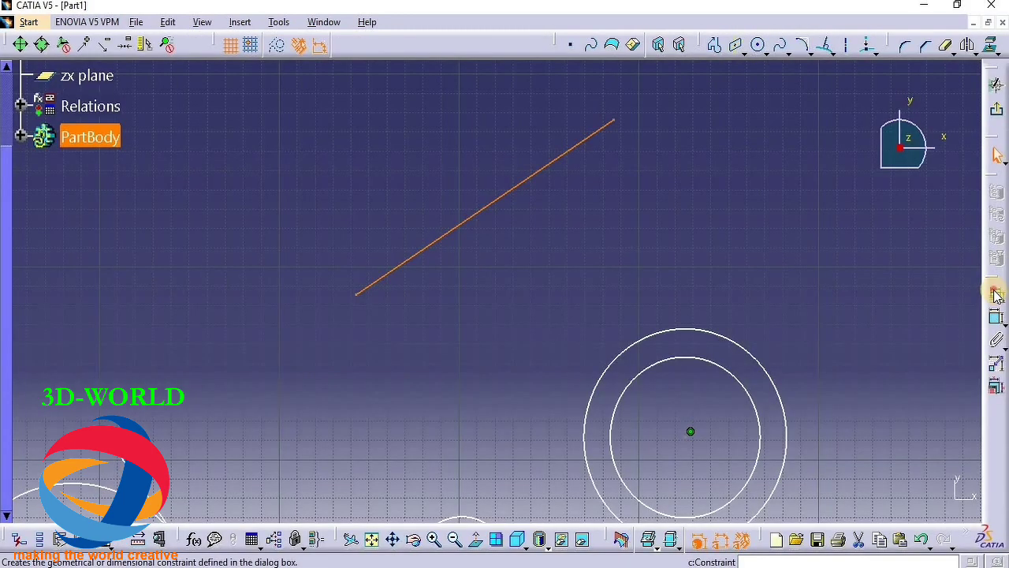
Step: Apply a horizontal constraint to the inclined line above the concentric circles
left_click(994, 386)
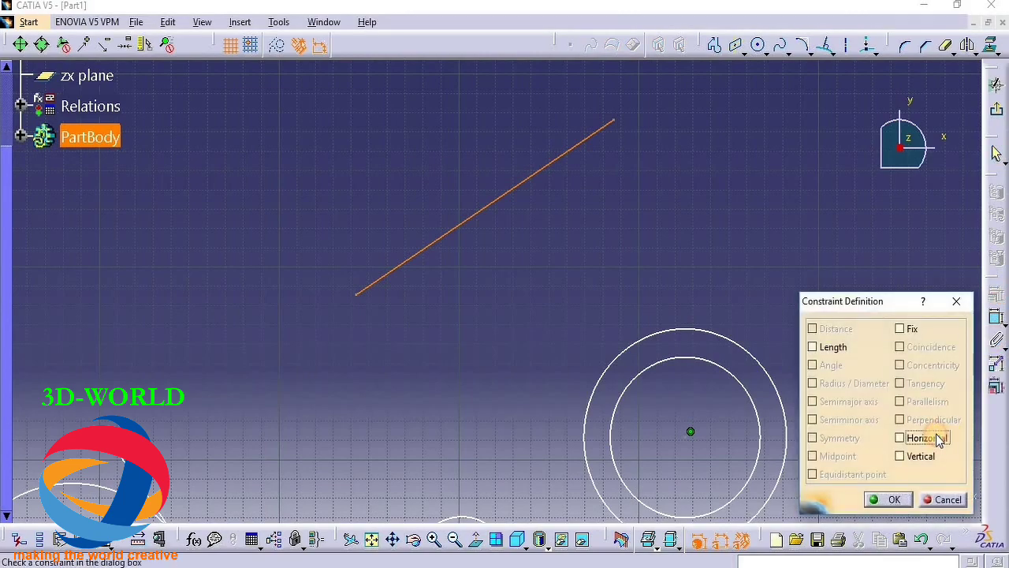
left_click(935, 437)
left_click(892, 499)
mouse_move(876, 408)
middle_mouse_down()
mouse_move(519, 286)
mouse_move(452, 431)
mouse_move(872, 239)
mouse_move(710, 311)
mouse_move(738, 369)
middle_mouse_up()
Step: Close the current part and create a new Part Design part named Part1 with hybrid design enabled
left_click(992, 4)
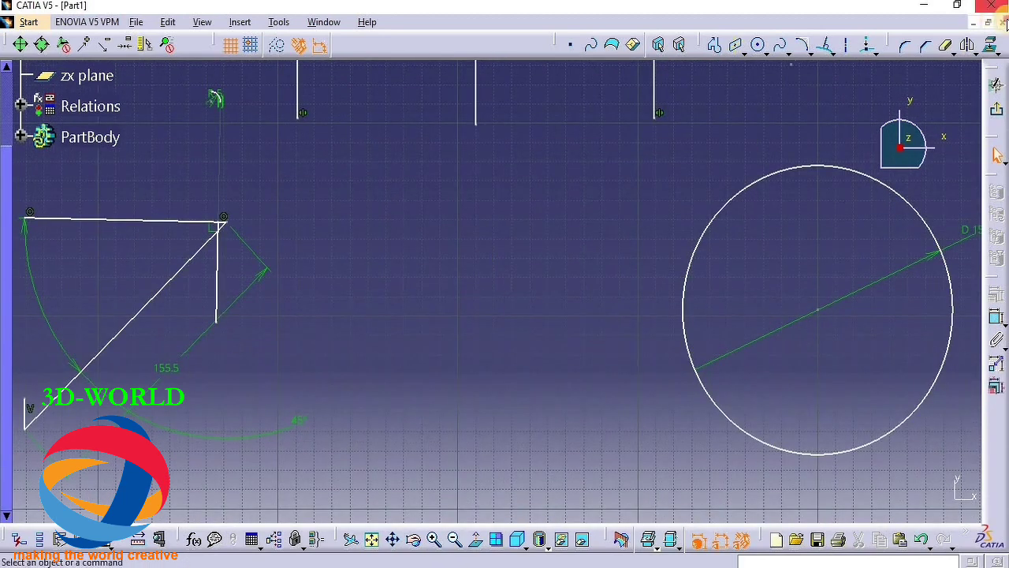
left_click(541, 325)
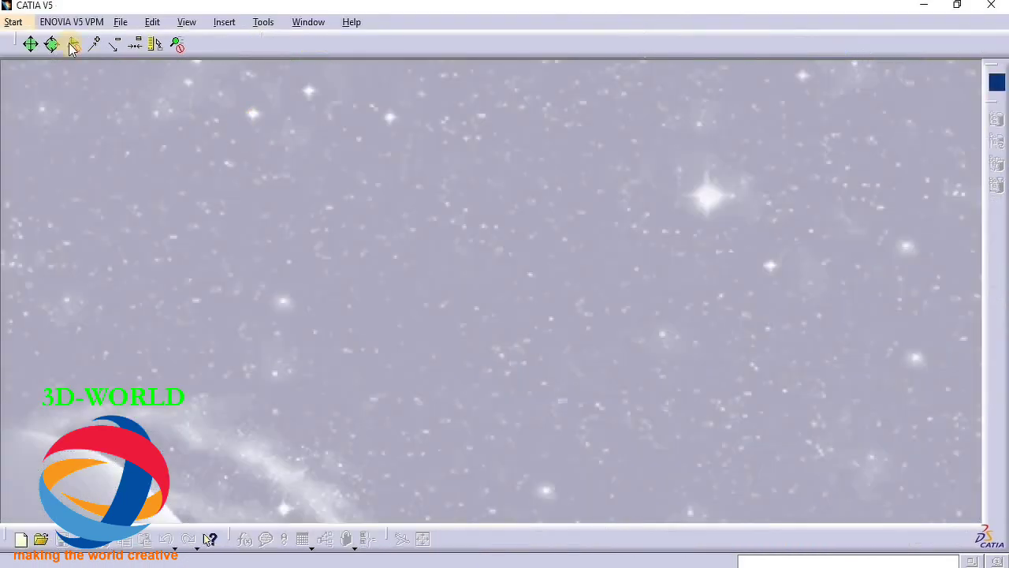
left_click(14, 22)
mouse_move(56, 63)
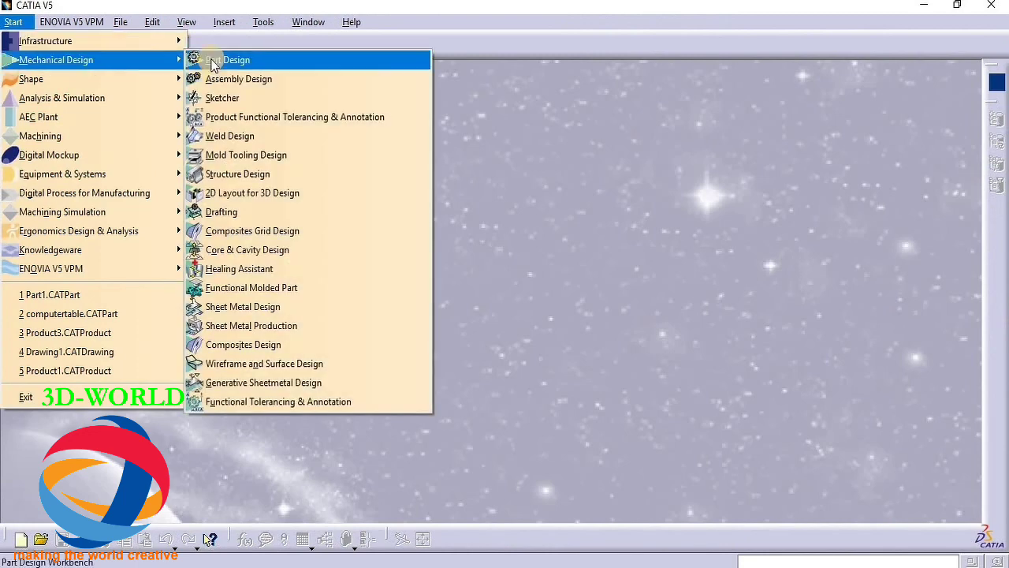
left_click(221, 61)
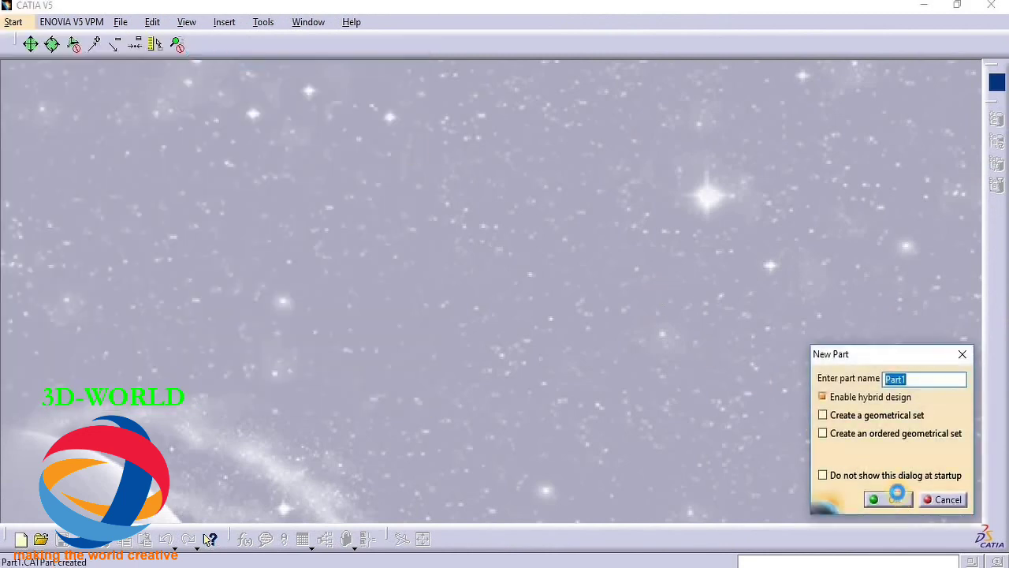
left_click(894, 494)
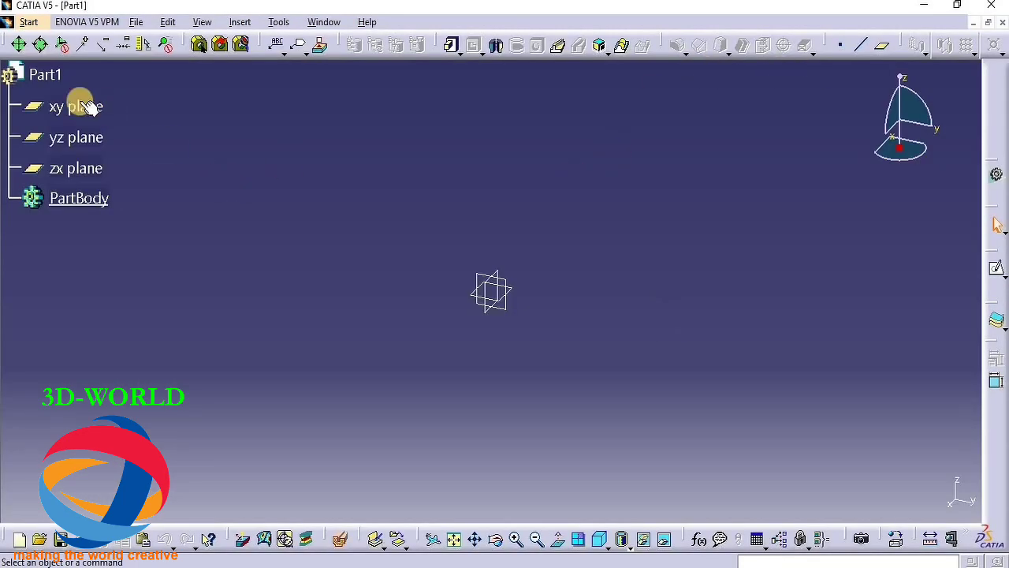
Step: Open a sketch on the xy plane and draw a single slightly inclined line starting at the origin
left_click(72, 106)
left_click(998, 271)
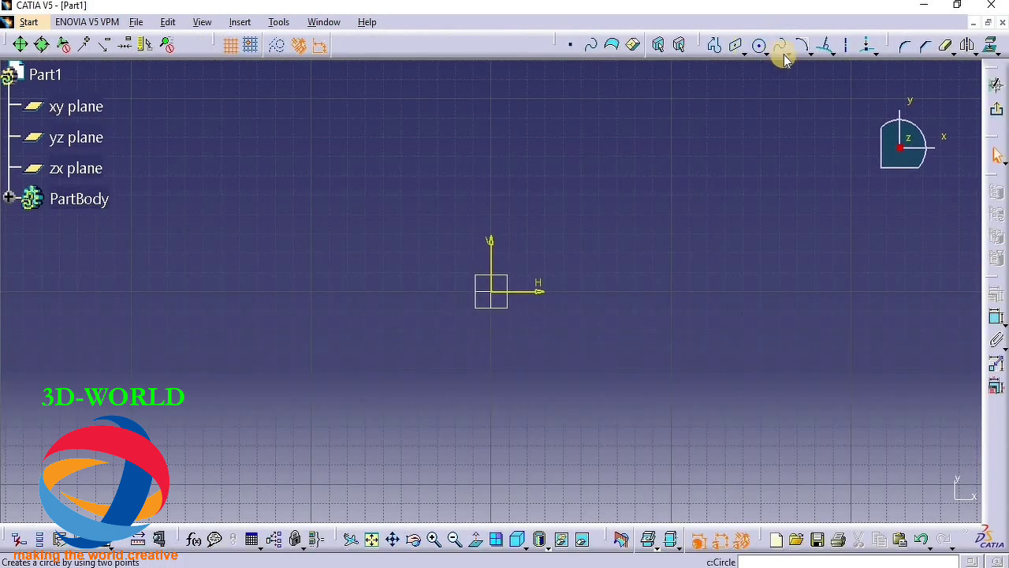
left_click(733, 45)
left_click(520, 273)
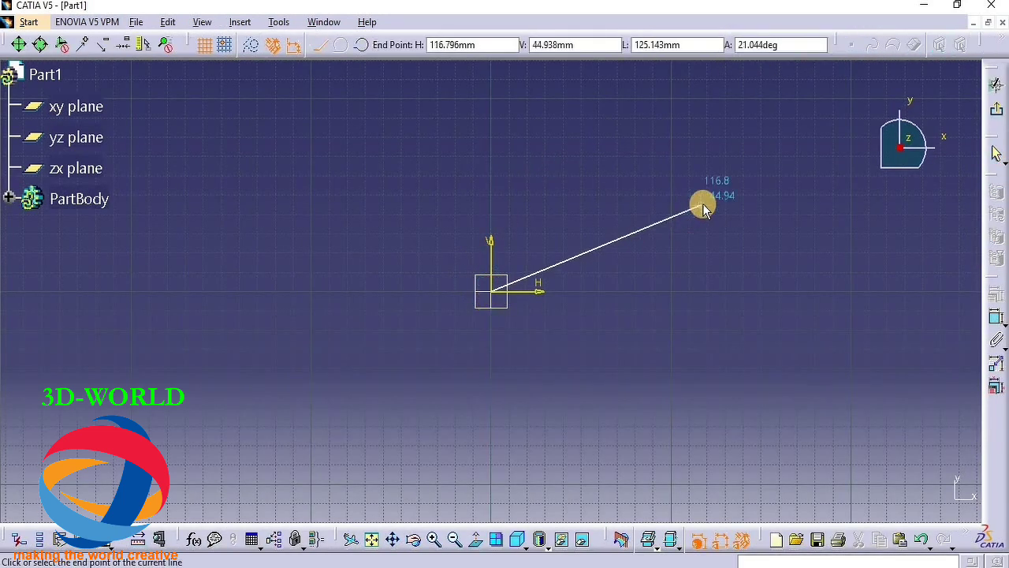
left_click(733, 278)
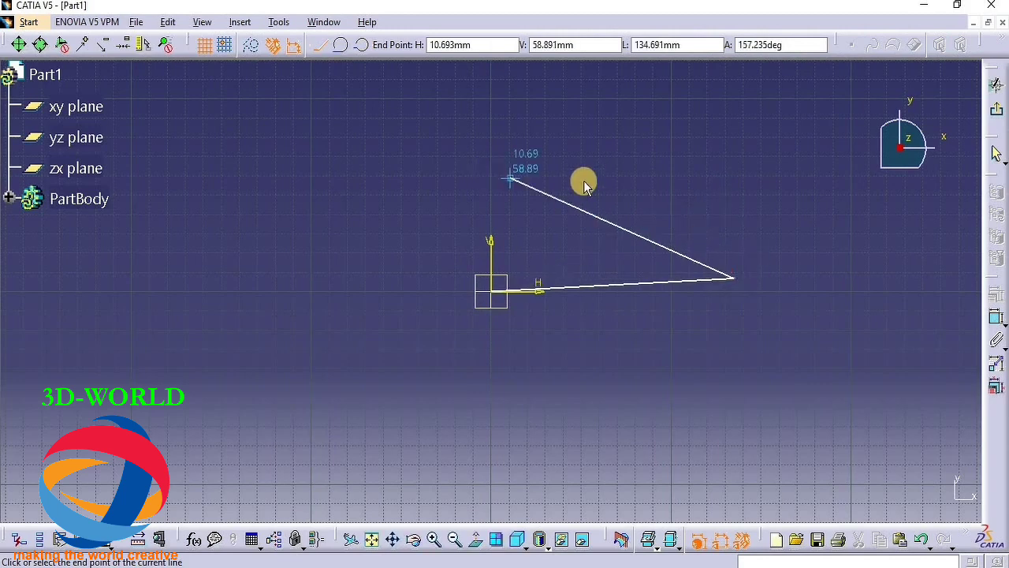
key("Escape")
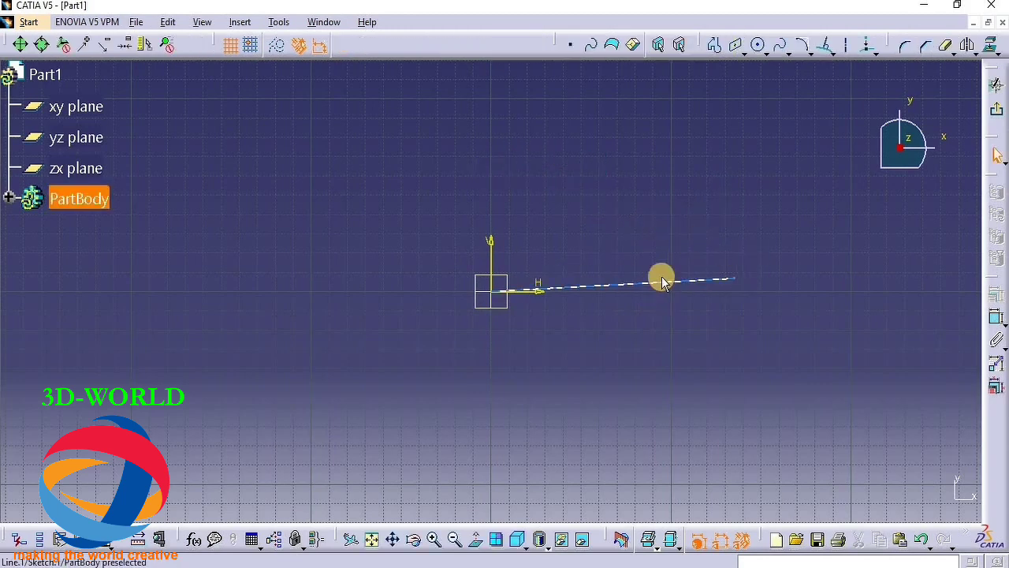
Step: Apply a horizontal constraint to the line starting at the origin
left_click(669, 286)
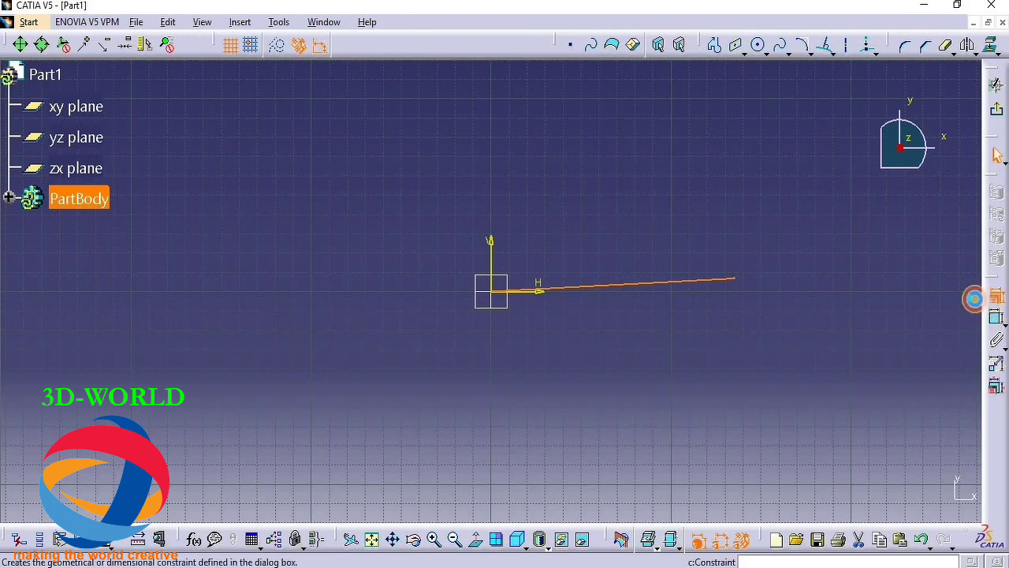
left_click(995, 294)
left_click(933, 440)
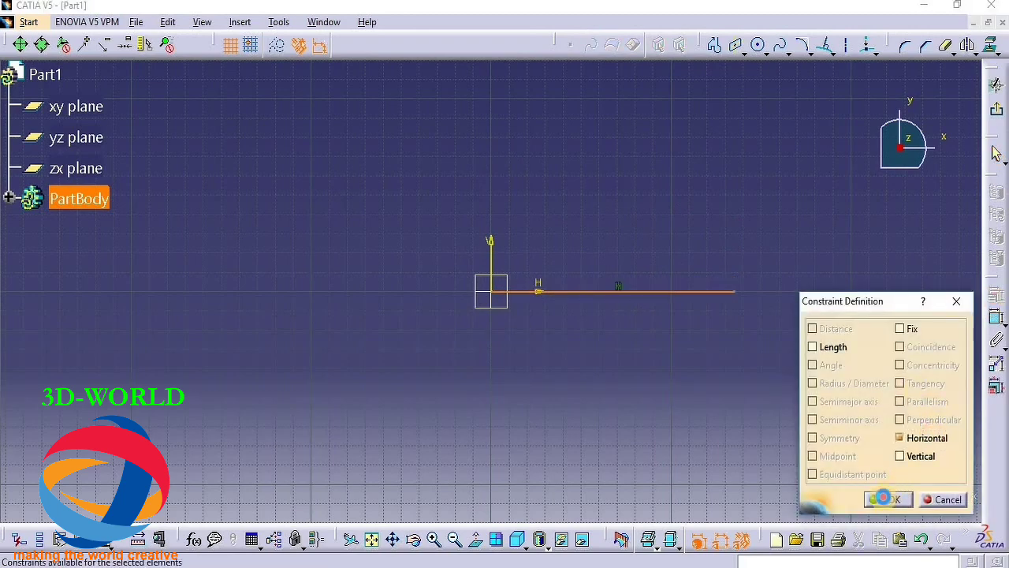
left_click(889, 499)
Step: Draw a separate steeply inclined line to the left of the sketch origin
left_click(715, 45)
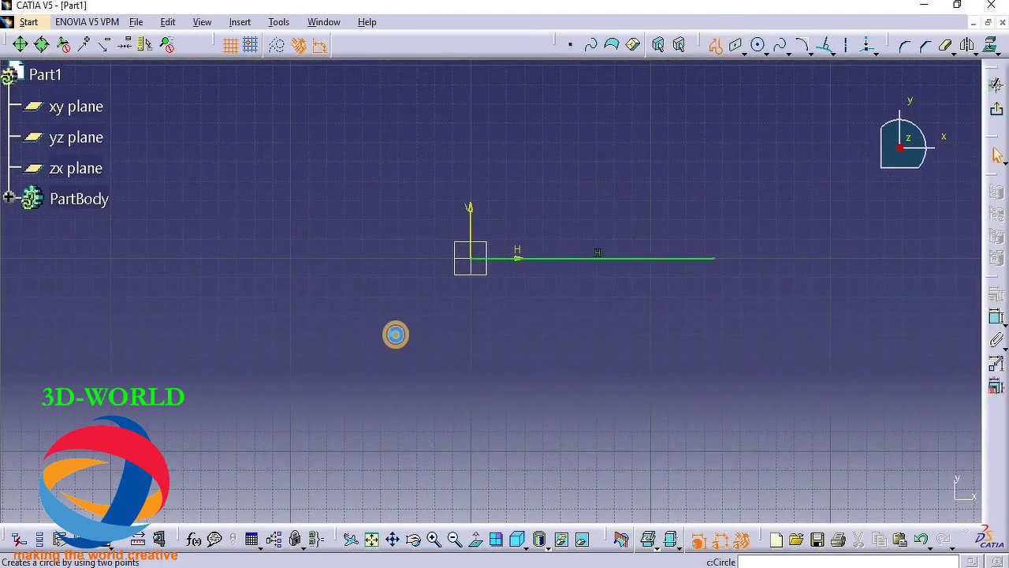
left_click(304, 416)
left_click(428, 217)
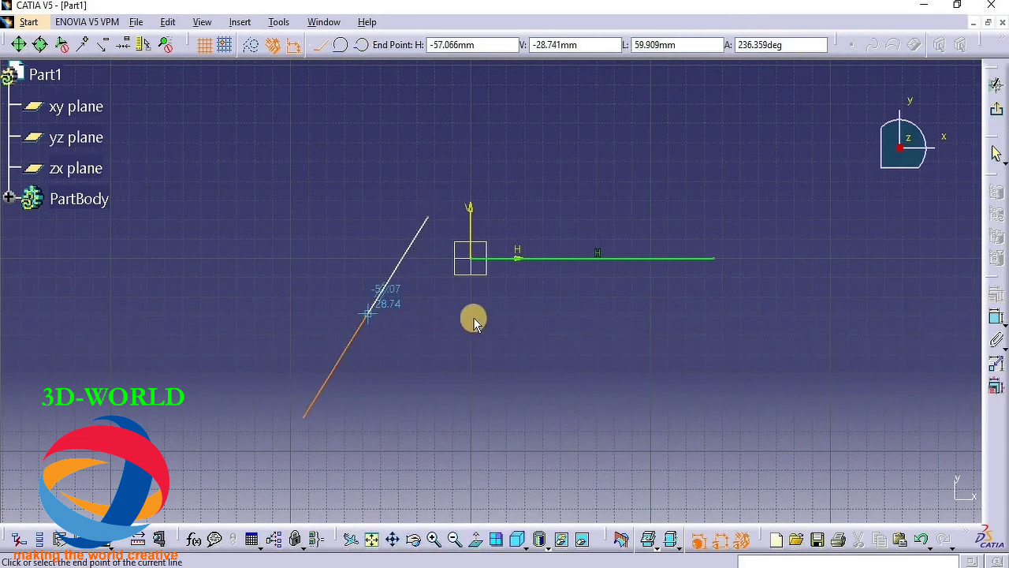
key("Escape")
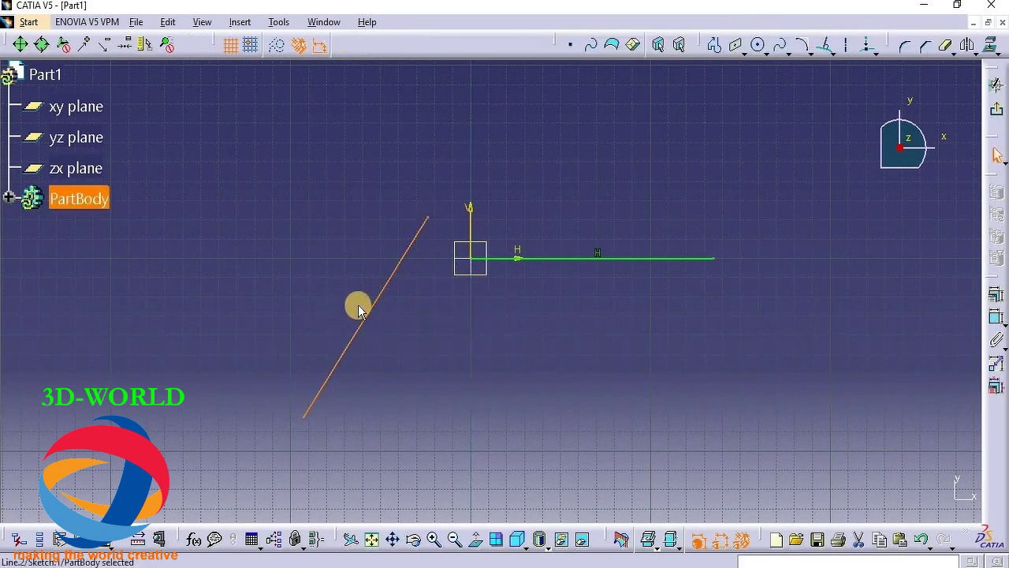
Step: Apply a vertical constraint to the steep line left of the origin
left_click(988, 288)
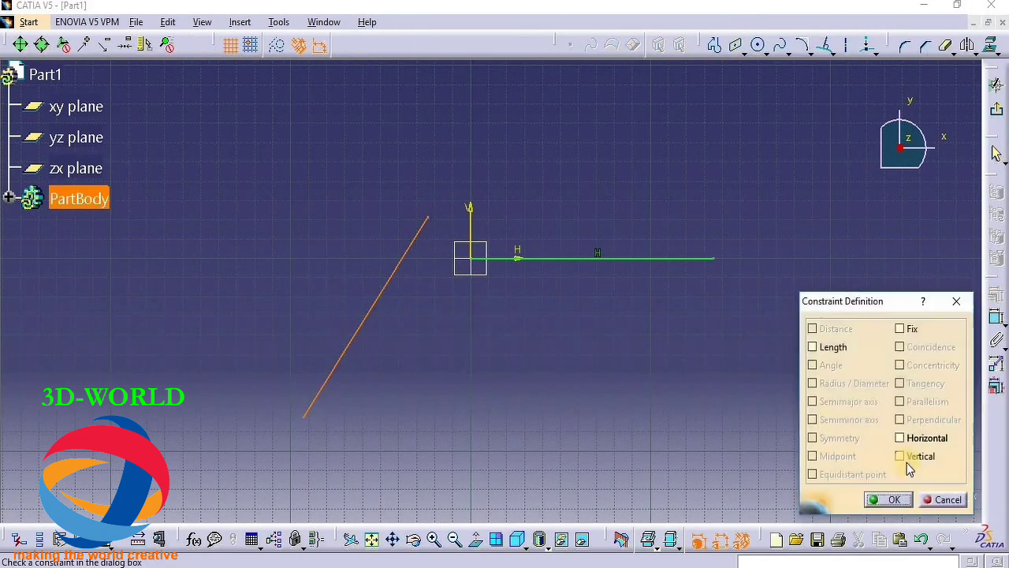
left_click(899, 455)
left_click(894, 501)
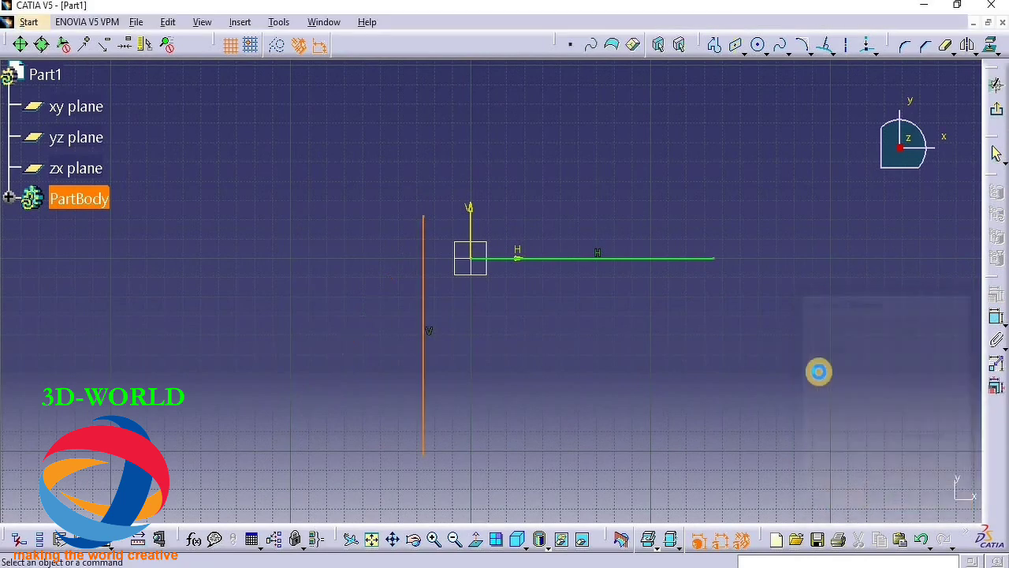
Step: Draw two separate lines right of the horizontal line, one sloping gently downward and a steep one to its right
middle_click_drag(709, 237, 240, 221)
left_click(735, 46)
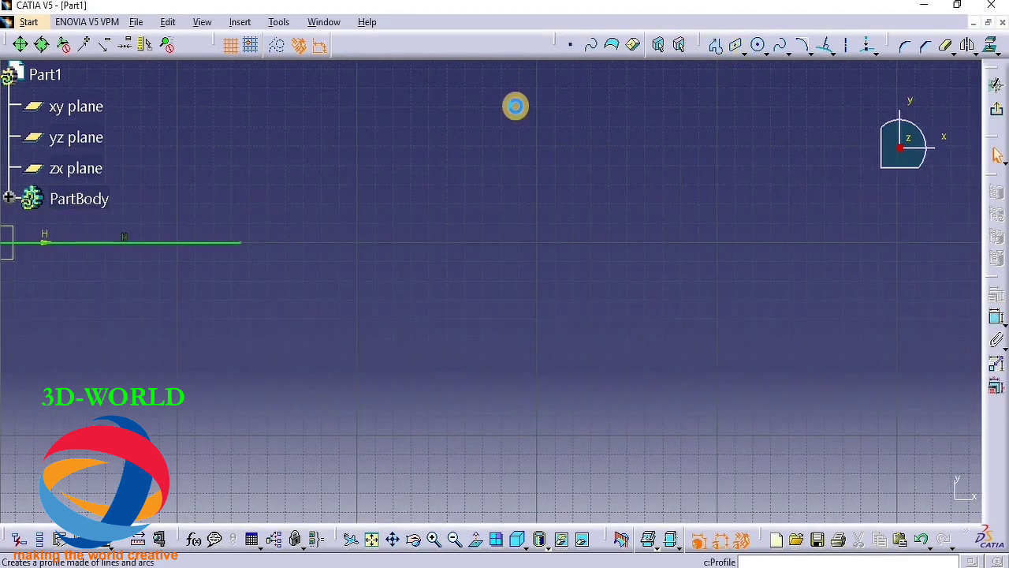
left_click(408, 166)
left_click(661, 211)
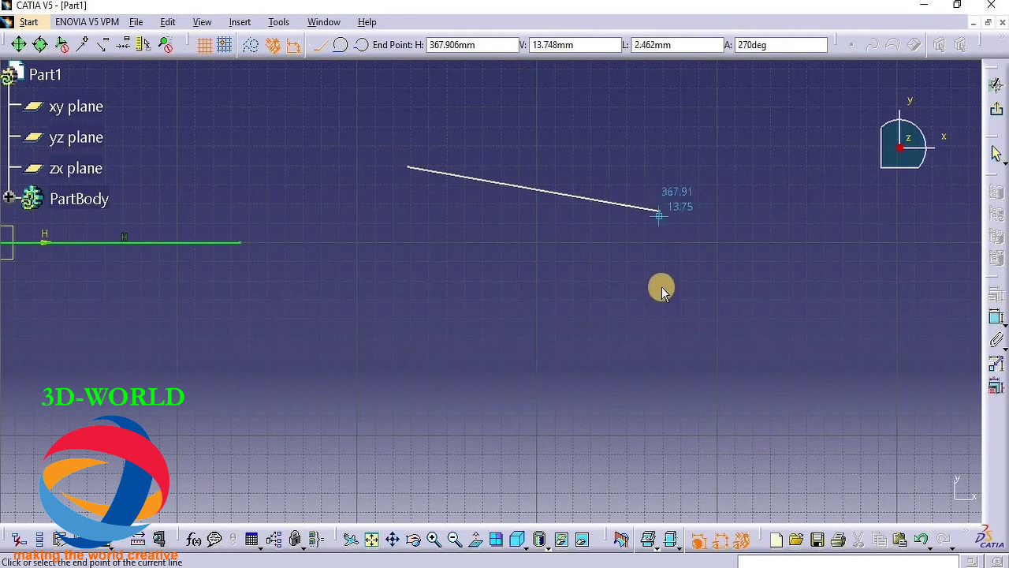
left_click(712, 49)
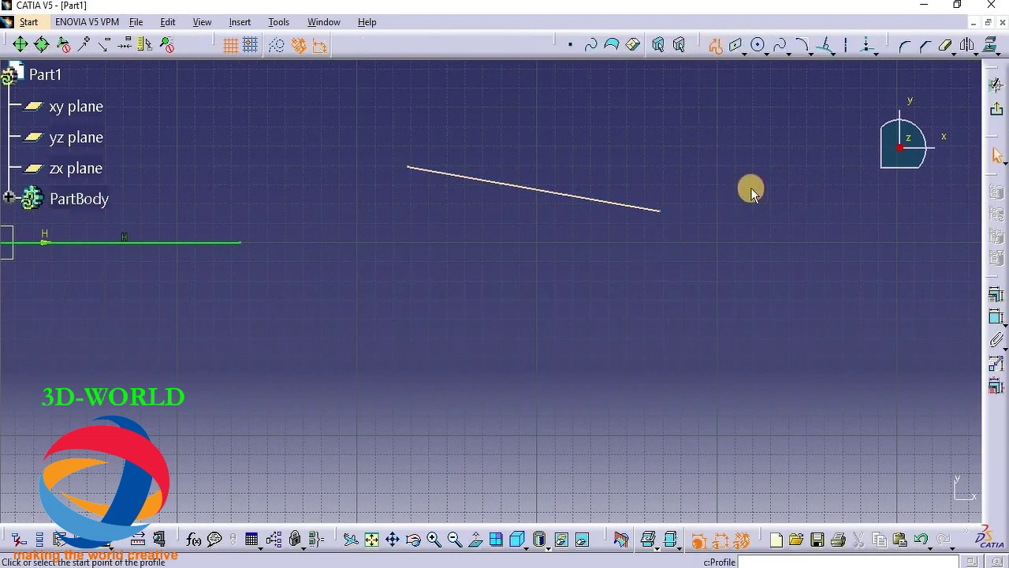
left_click(745, 166)
left_click(797, 364)
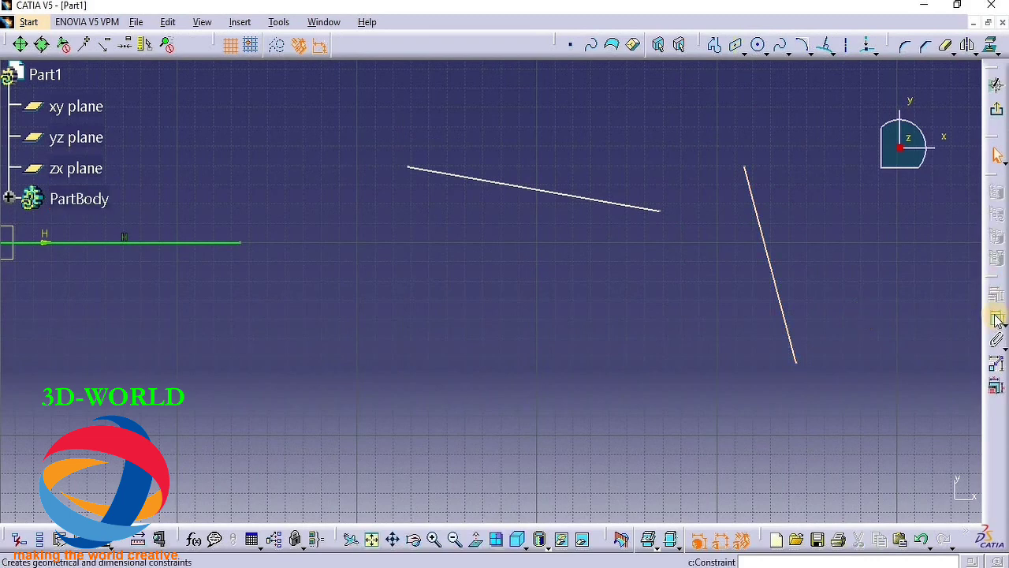
Step: Apply a parallelism constraint between the steep line and the gently sloping line
left_click(758, 294)
left_click(645, 208, "ctrl")
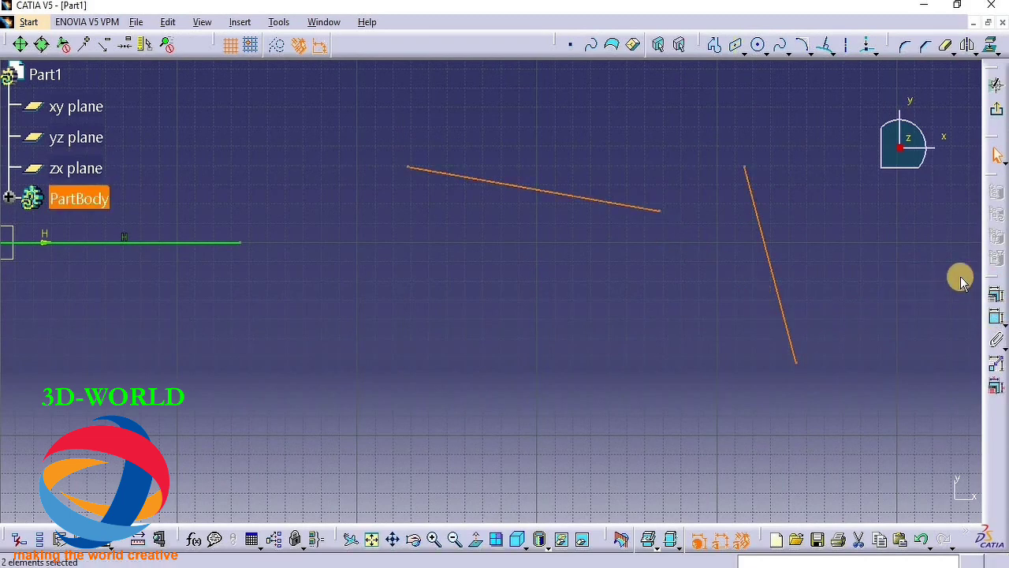
left_click(995, 298)
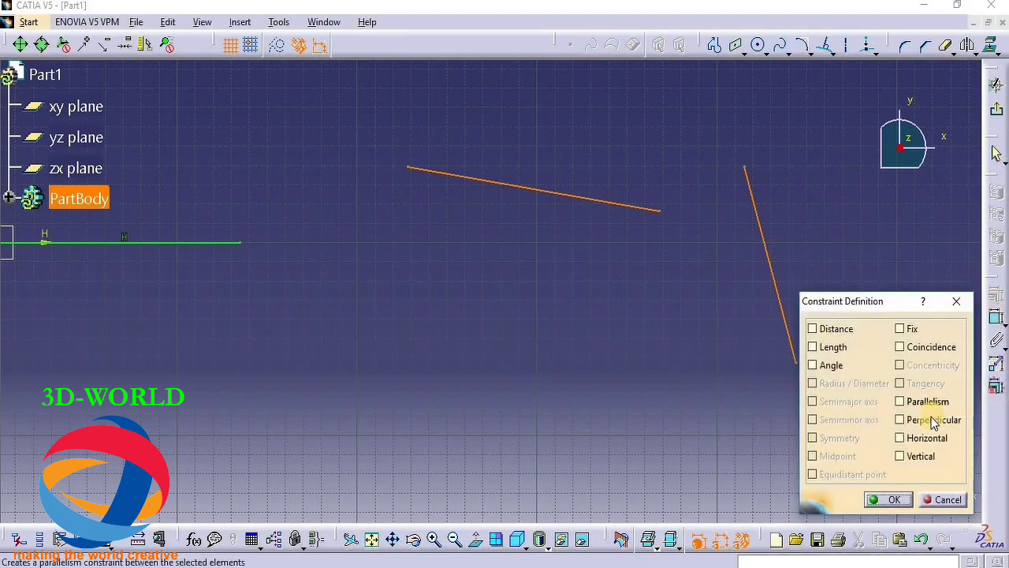
left_click(928, 402)
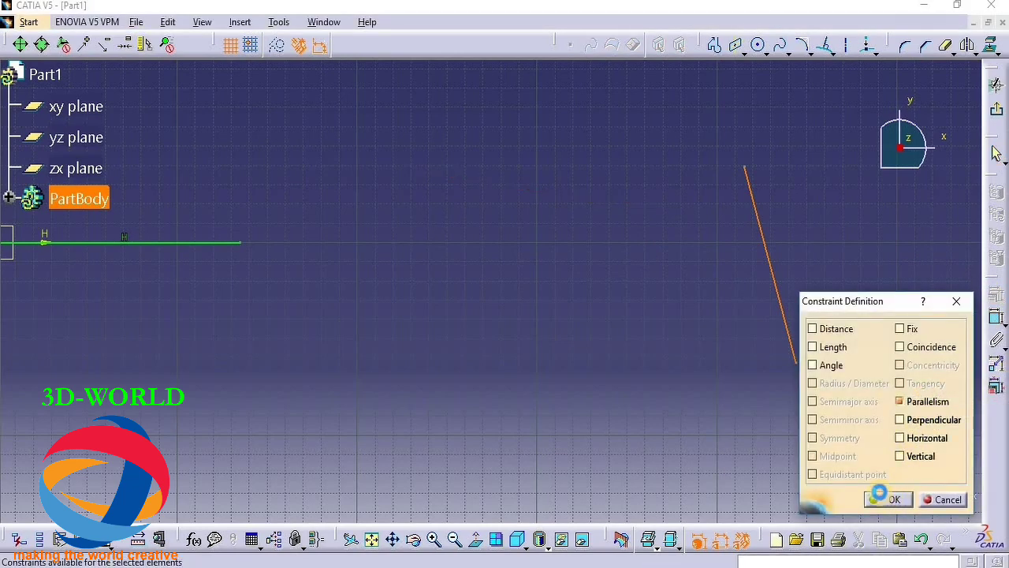
left_click(889, 499)
Step: Select the same two lines again and reapply the parallelism constraint between them
mouse_move(685, 353)
middle_mouse_down()
mouse_move(762, 284)
mouse_move(619, 268)
mouse_move(448, 425)
mouse_move(462, 500)
mouse_move(500, 457)
mouse_move(536, 489)
middle_mouse_up()
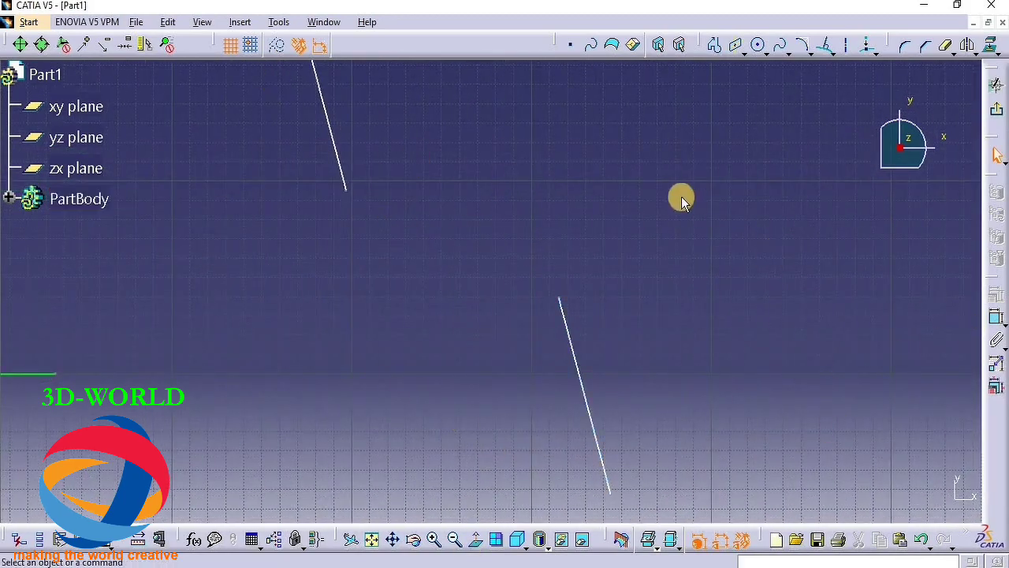
left_click(341, 168)
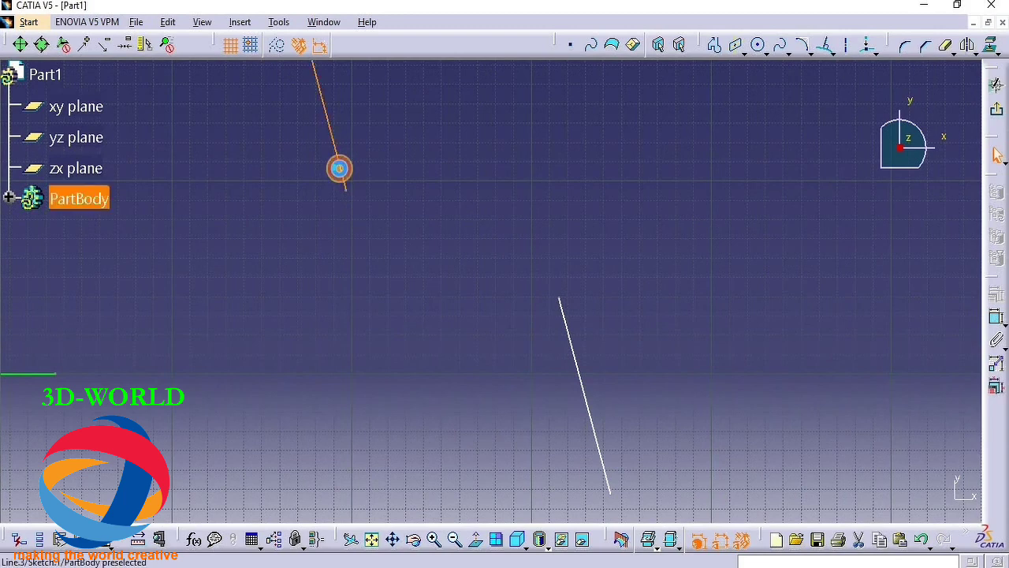
left_click(585, 365, "ctrl")
left_click(996, 306)
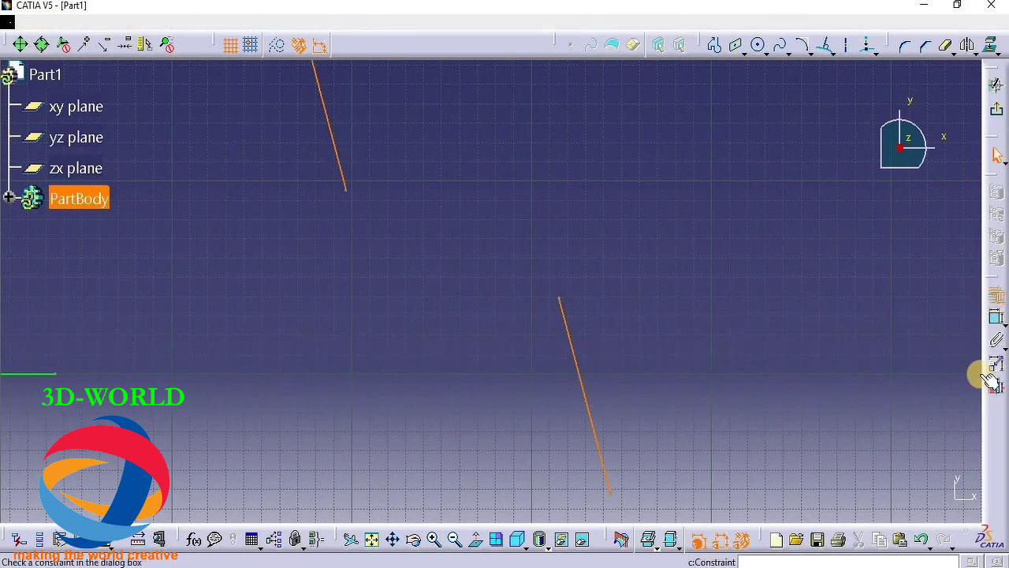
left_click(902, 402)
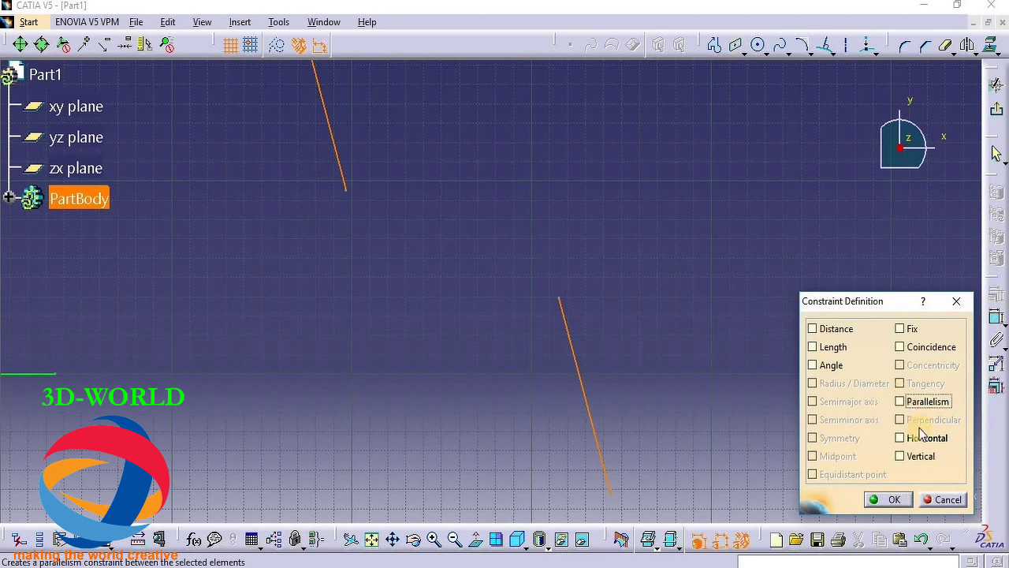
left_click(889, 499)
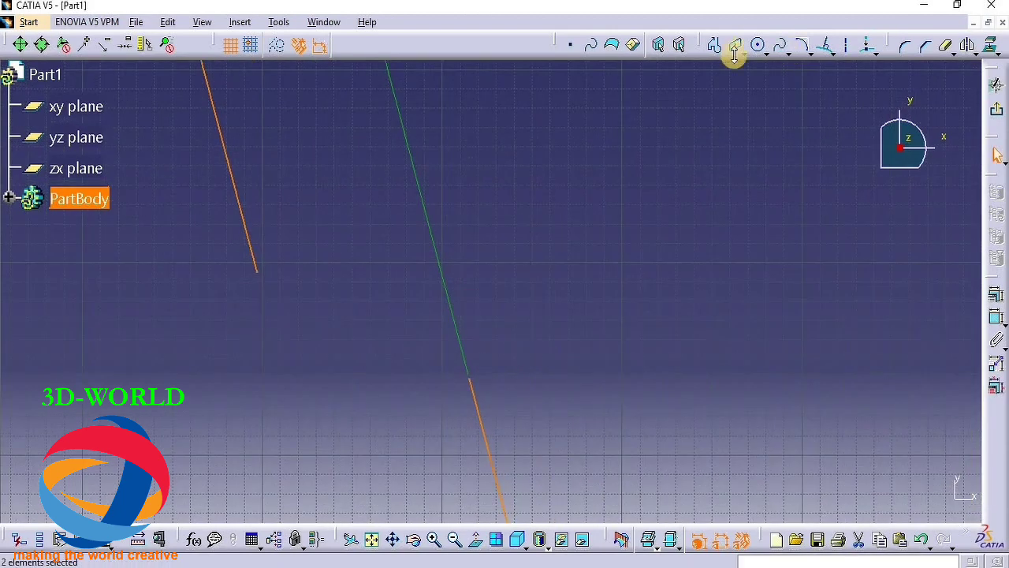
left_click(613, 257)
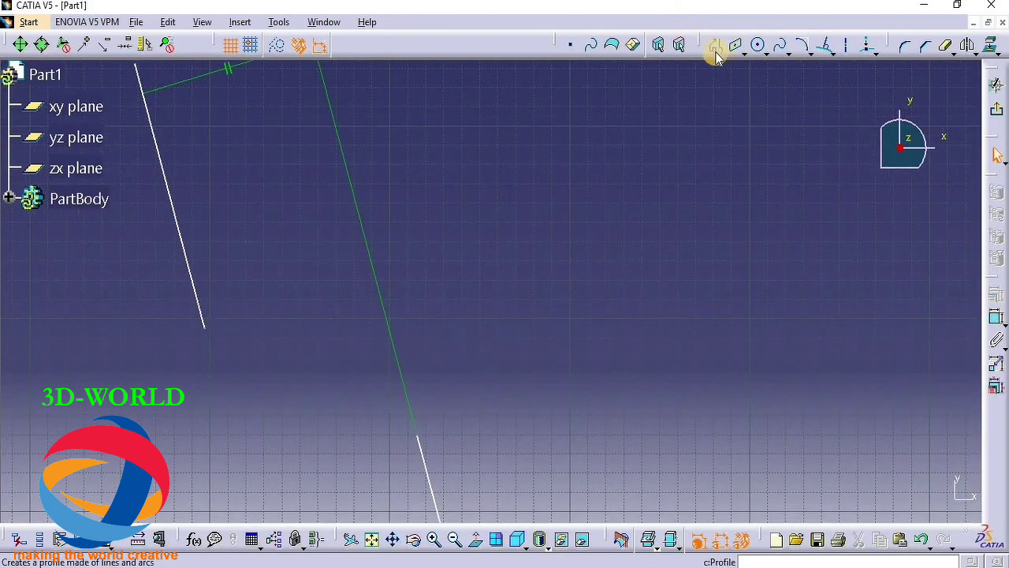
left_click(225, 70)
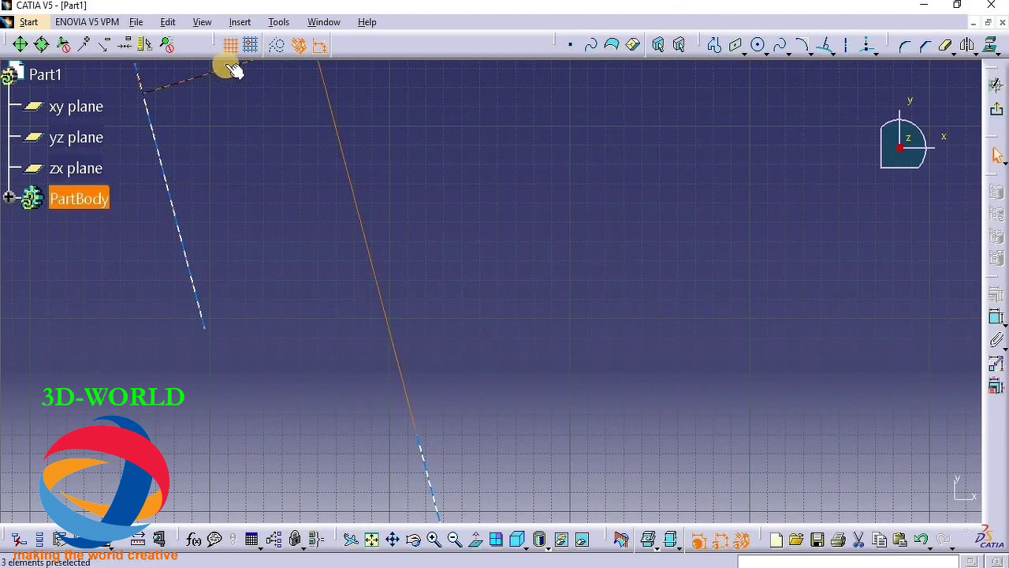
Step: Apply a perpendicular constraint between the two separate steep sloping lines
left_click(275, 100)
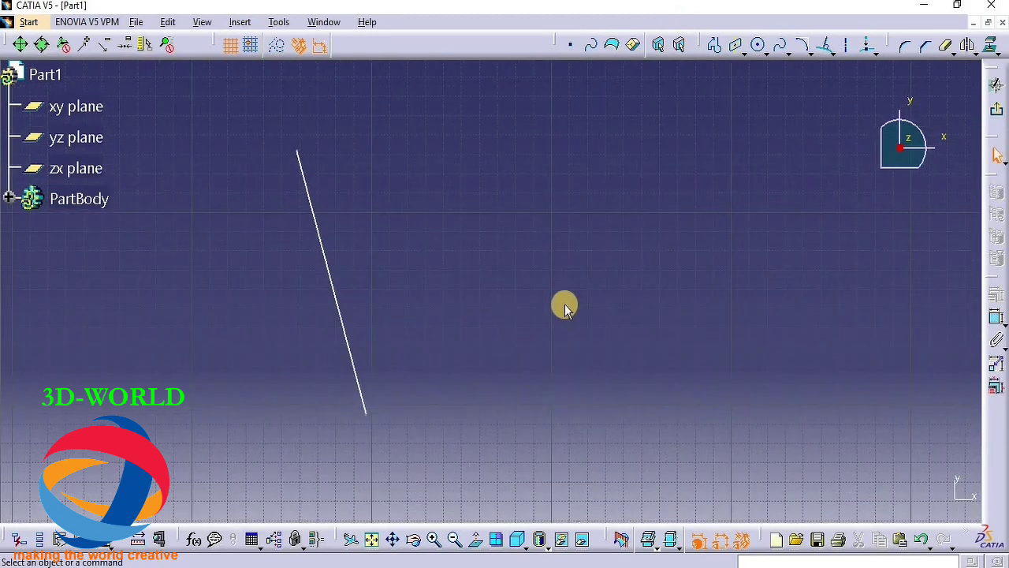
middle_click(551, 187)
left_click(342, 206)
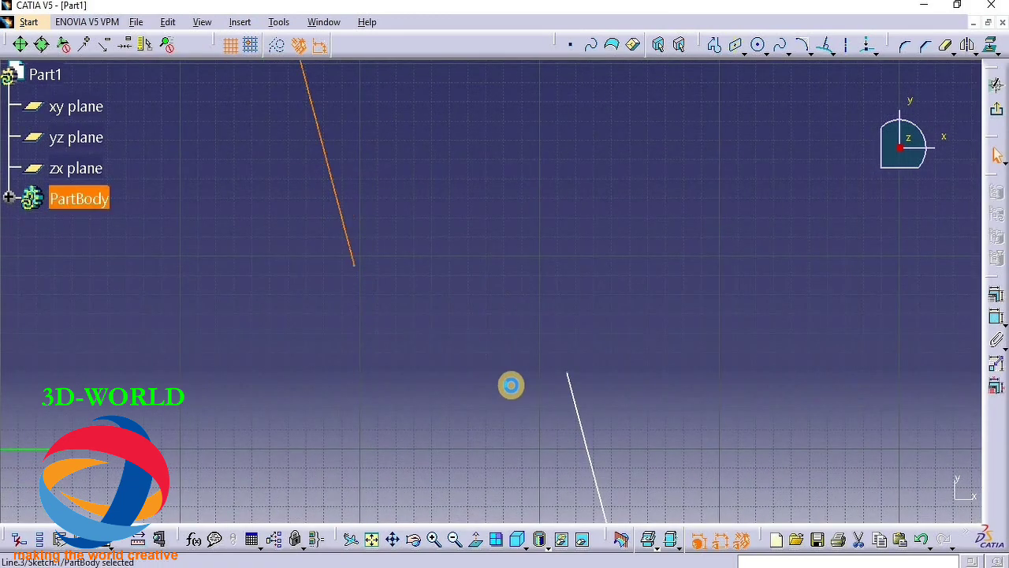
left_click(582, 426, "ctrl")
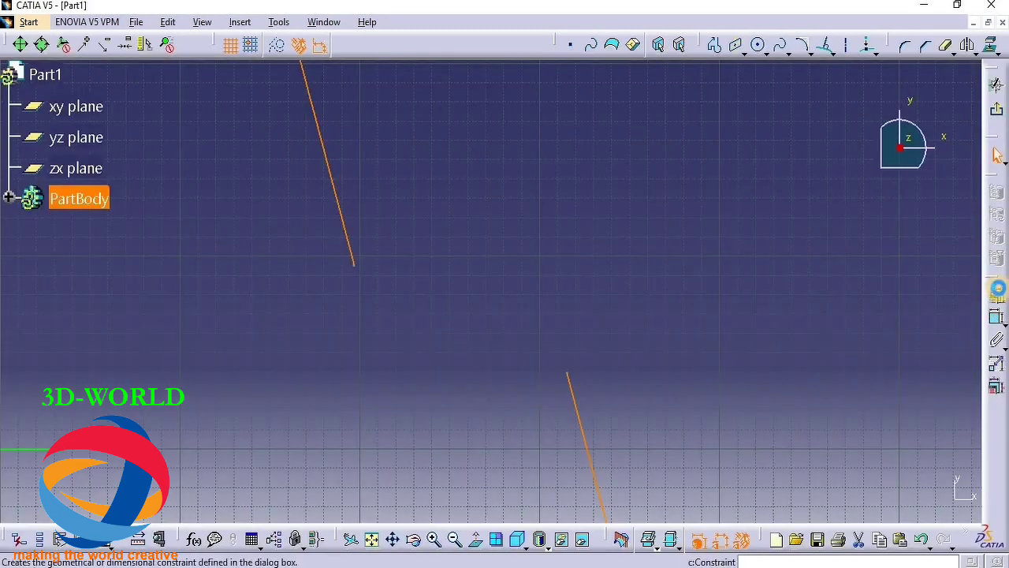
left_click(997, 289)
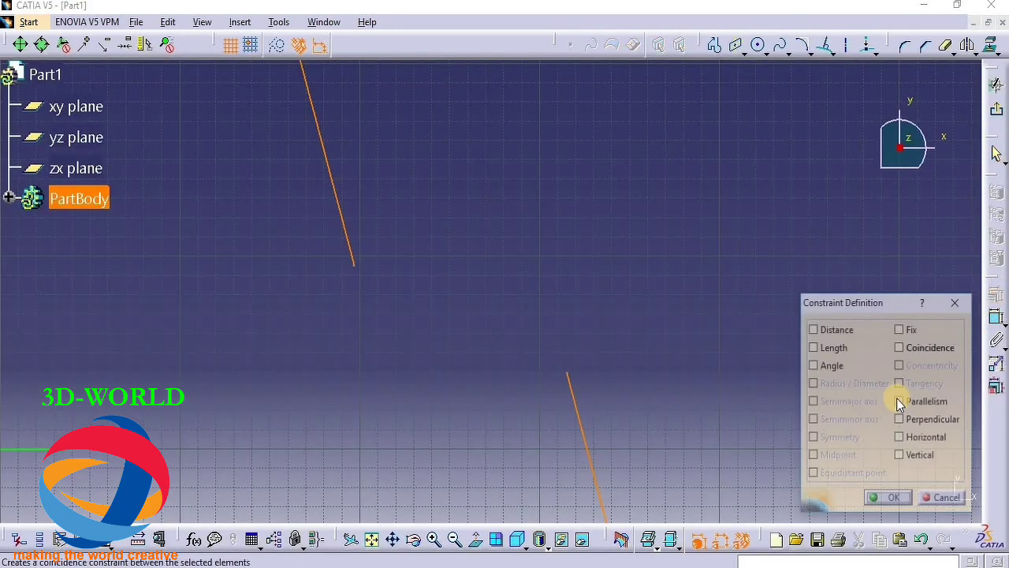
left_click(900, 420)
left_click(889, 499)
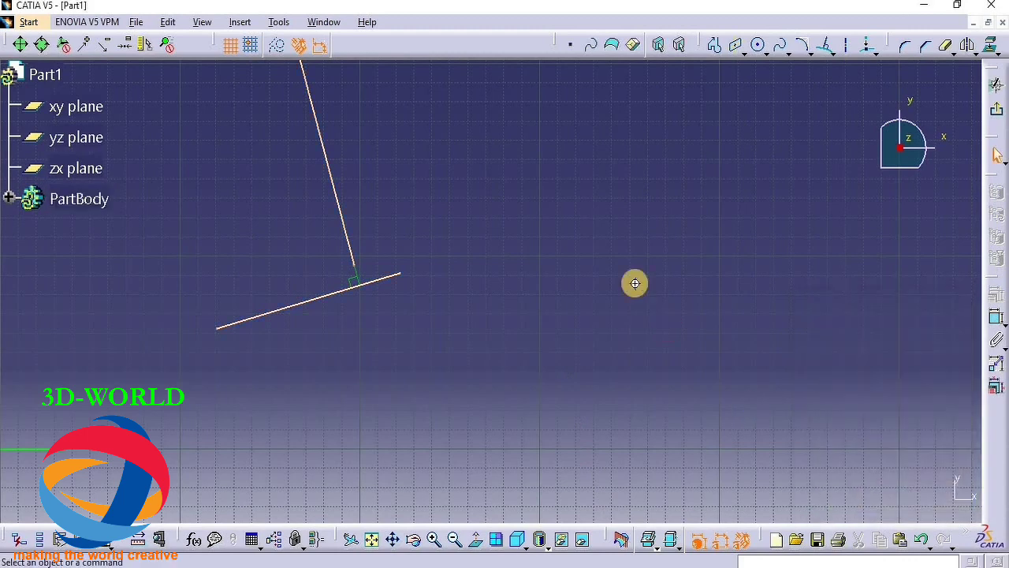
middle_click_drag(633, 282, 838, 457)
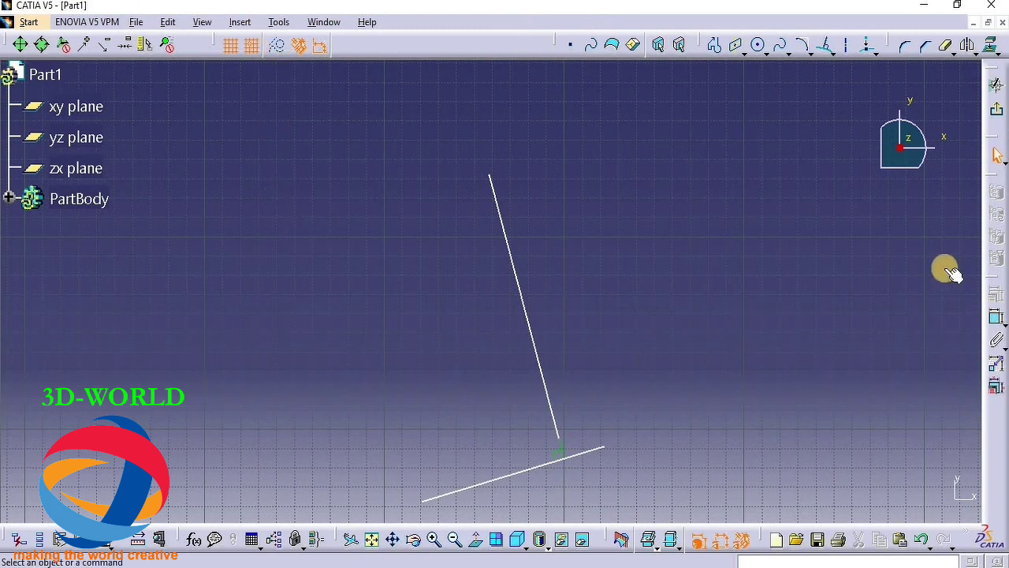
Step: Draw a short profile segment lying along the middle of the steep line and end the profile
left_click(714, 45)
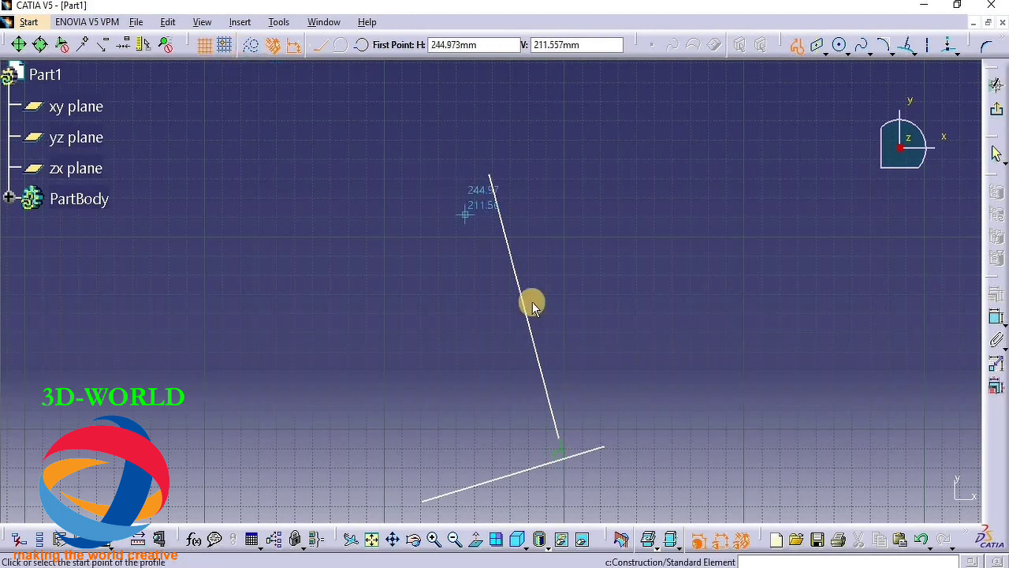
left_click(520, 280)
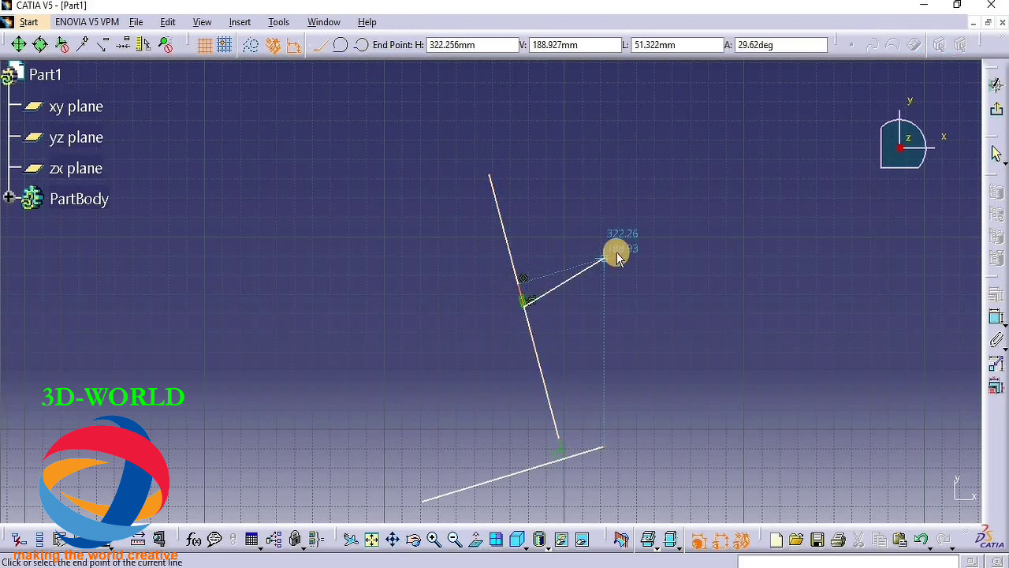
key("Escape")
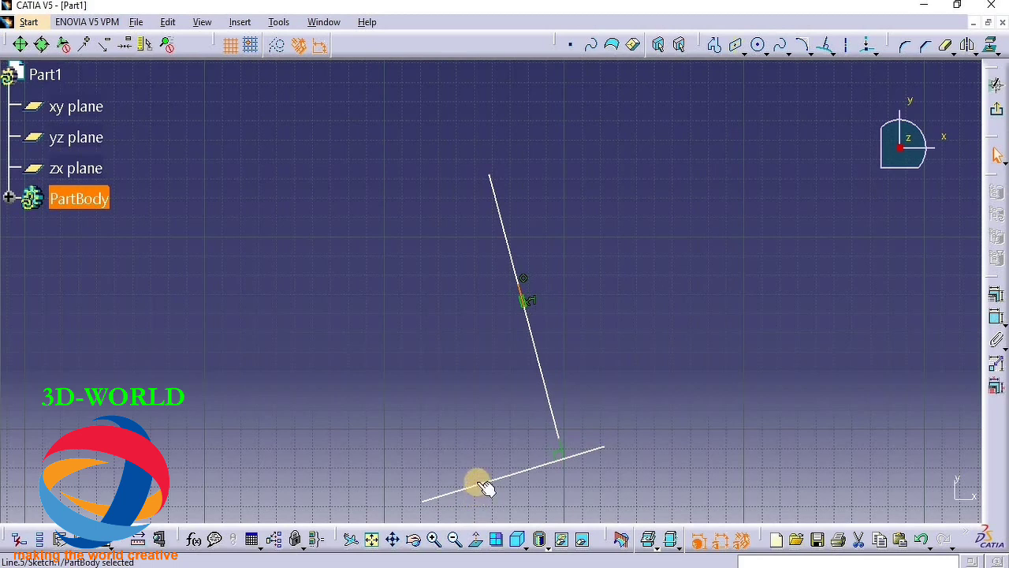
Step: Convert the gently sloping line below the steep line into a construction element
left_click(485, 489)
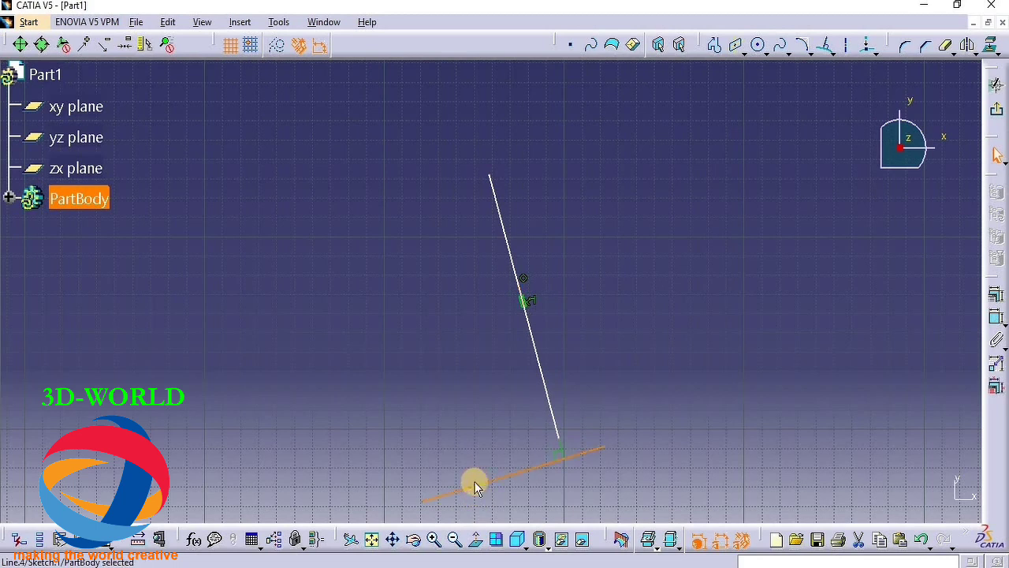
left_click(280, 49)
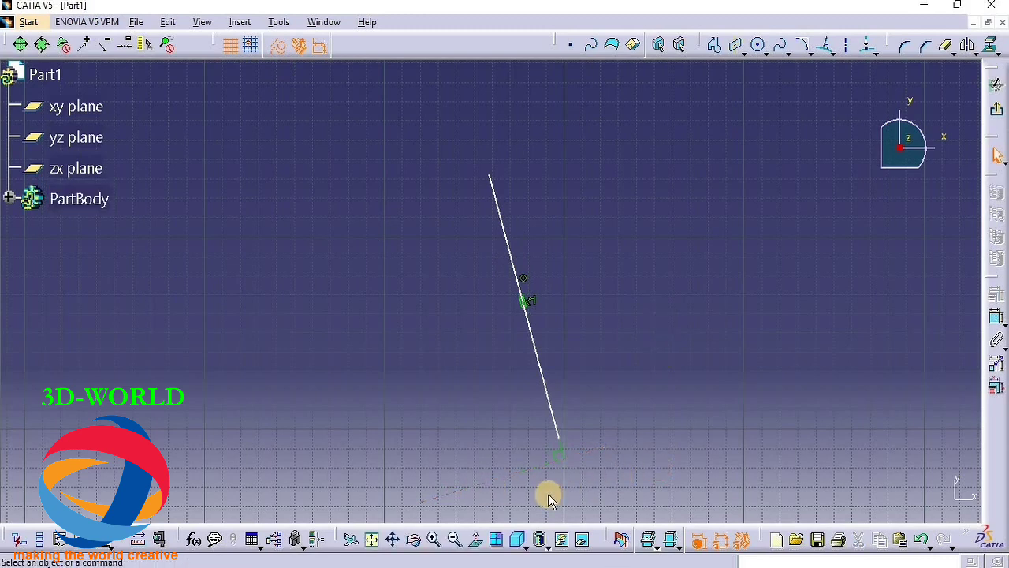
left_click(414, 539)
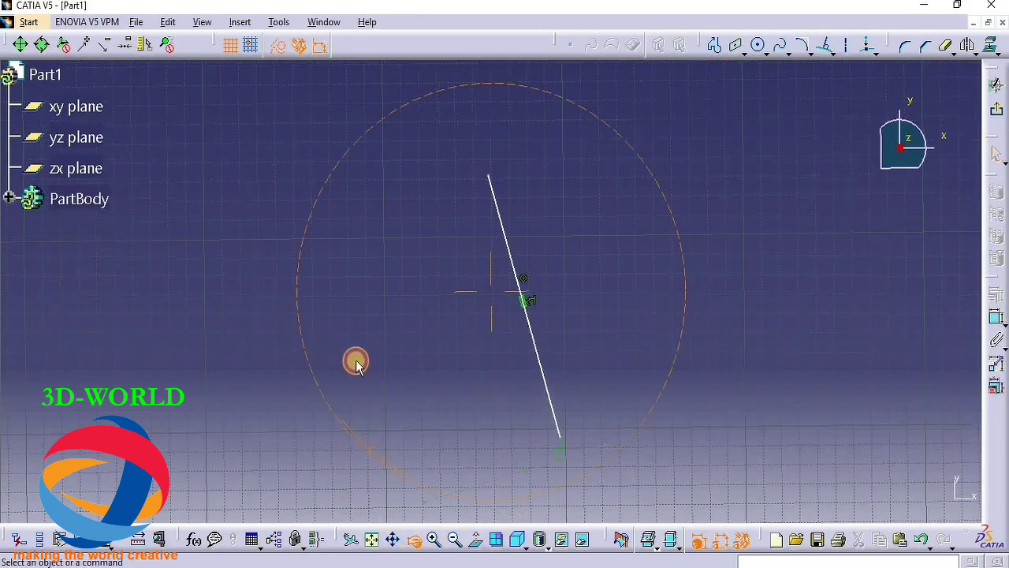
mouse_move(355, 364)
left_mouse_down()
mouse_move(322, 219)
mouse_move(334, 331)
mouse_move(276, 194)
left_mouse_up()
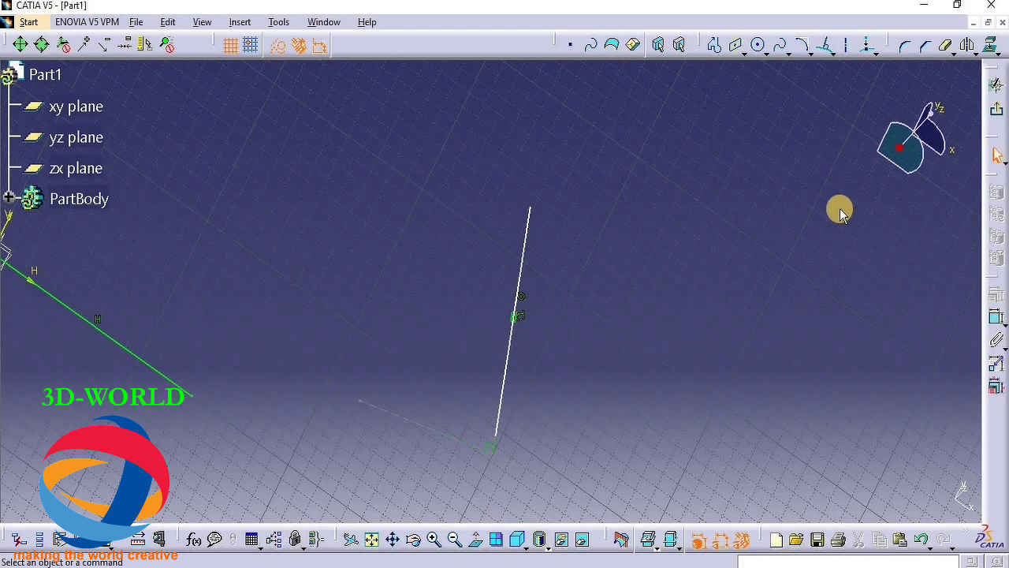
Step: Close the Part1 document without saving the changes
left_click(1003, 26)
left_click(546, 319)
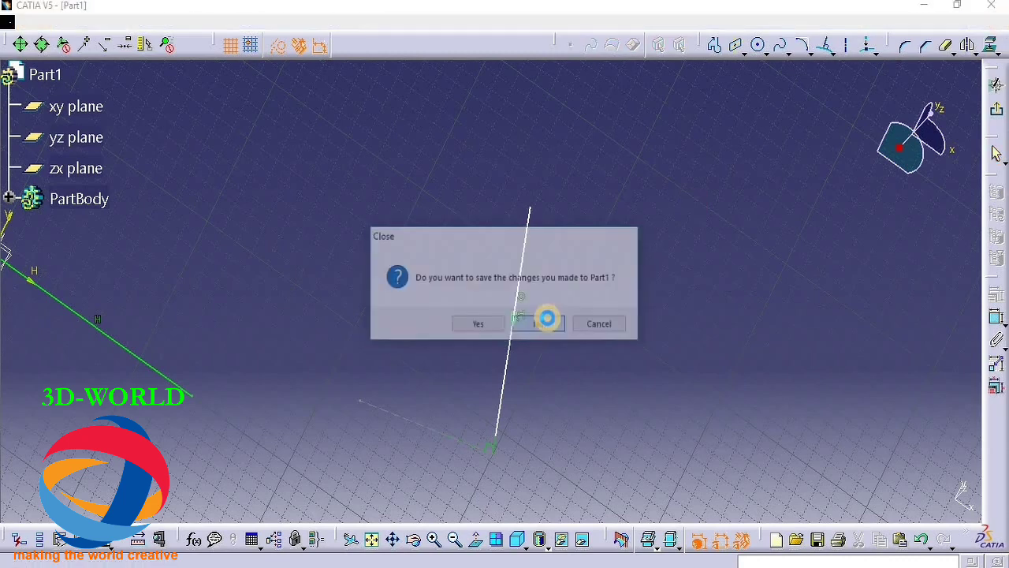